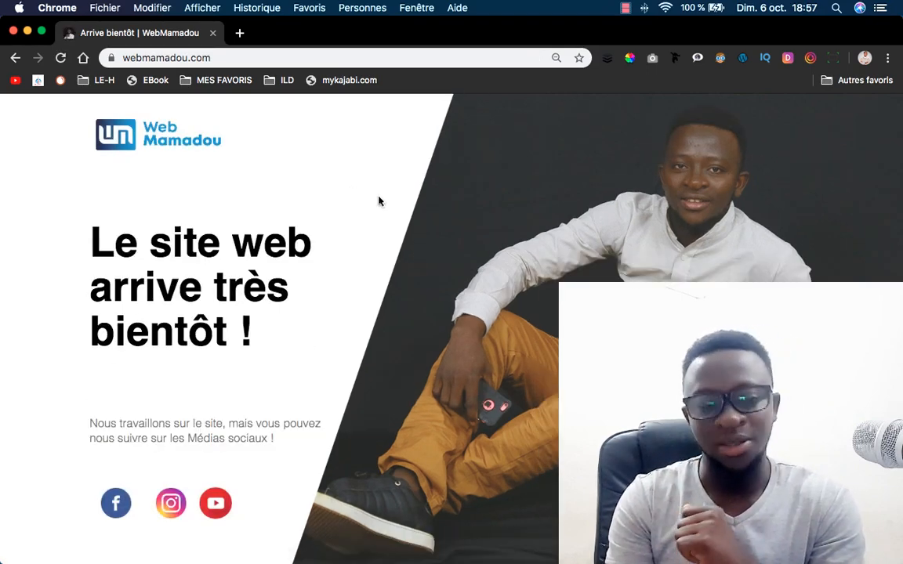
Narrow Chrome to compare it with the XD mockup, restore its width, and switch to Adobe XD.
{"action": "left_click_drag", "start_coordinate": [1, 155], "coordinate": [550, 200]}
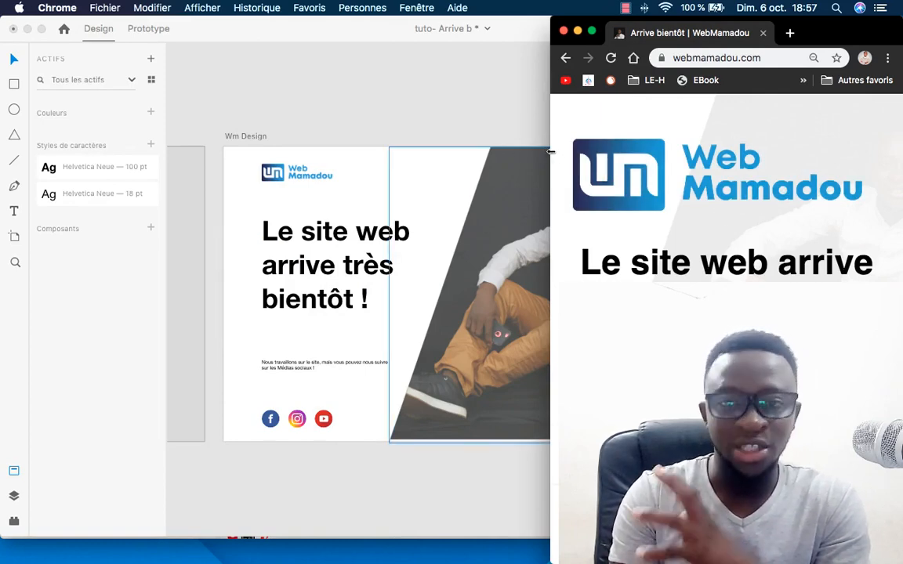
{"action": "left_click_drag", "start_coordinate": [549, 151], "coordinate": [521, 149]}
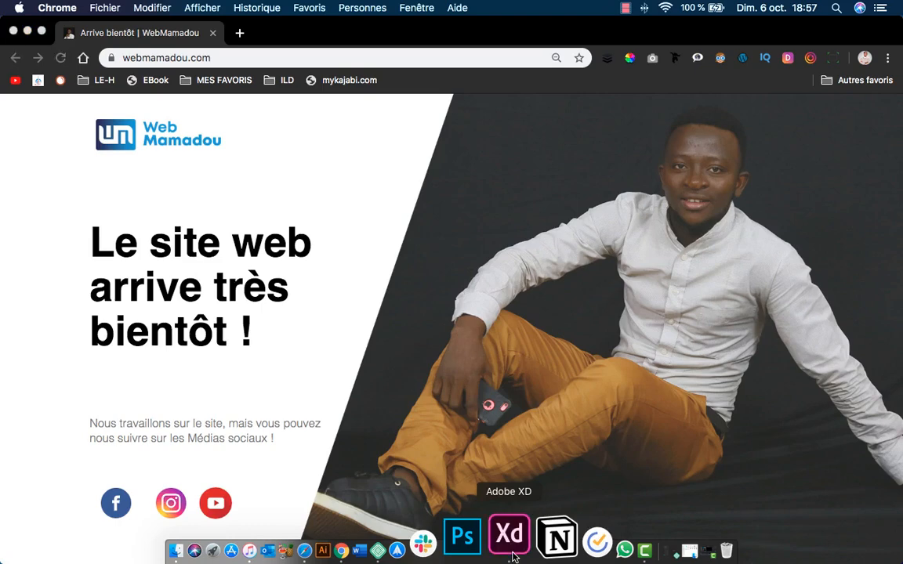
{"action": "left_click", "coordinate": [510, 535]}
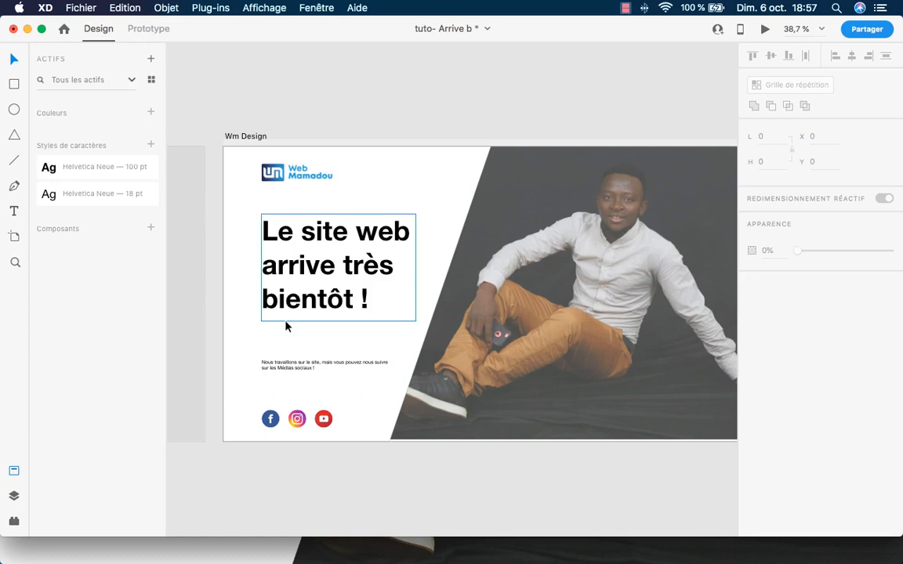
Turn the Facebook, Instagram and YouTube icons into components Composant 1 to 3.
{"action": "left_click", "coordinate": [270, 419]}
{"action": "left_click", "coordinate": [151, 228]}
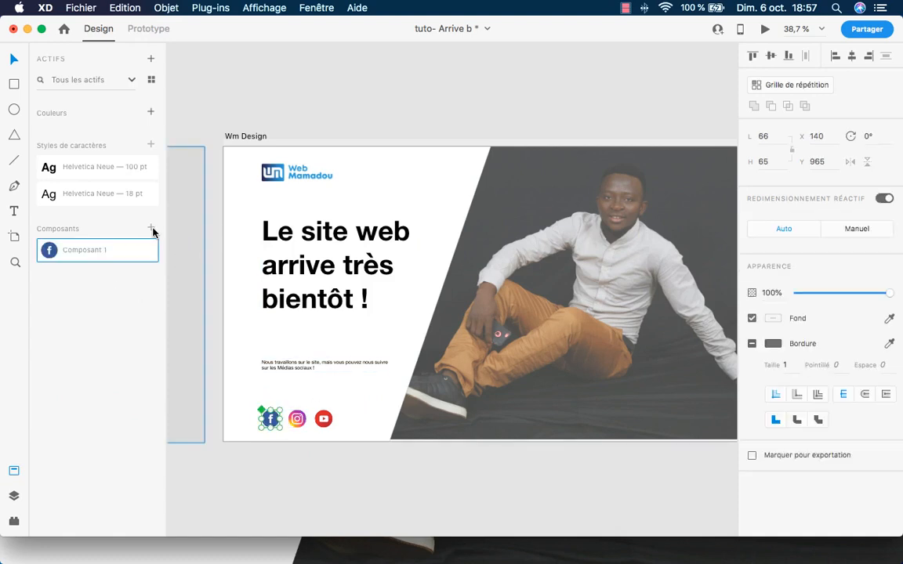
{"action": "key", "text": "Tab"}
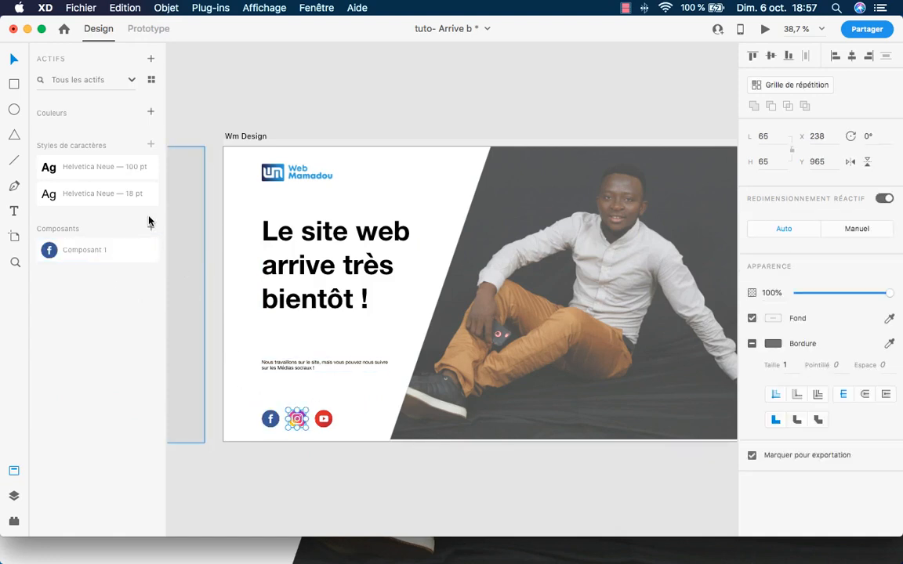
{"action": "left_click", "coordinate": [149, 228]}
{"action": "left_click", "coordinate": [319, 418]}
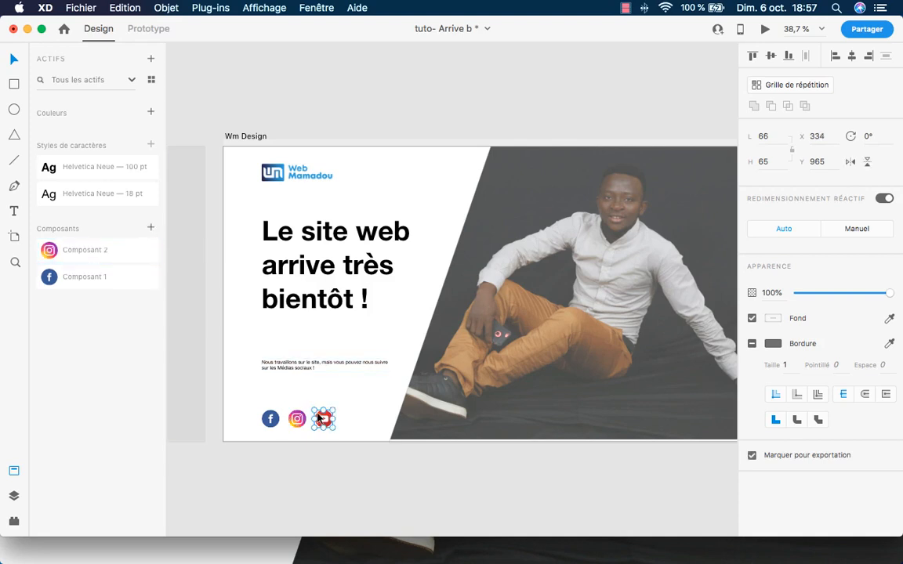
{"action": "left_click", "coordinate": [150, 228]}
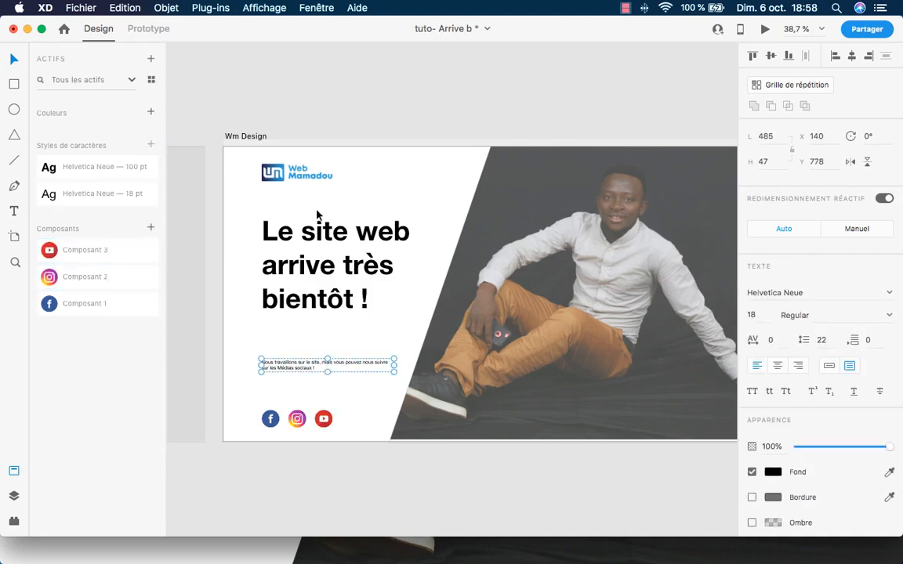
Make the photo of the man a component, Composant 4.
{"action": "left_click", "coordinate": [348, 203]}
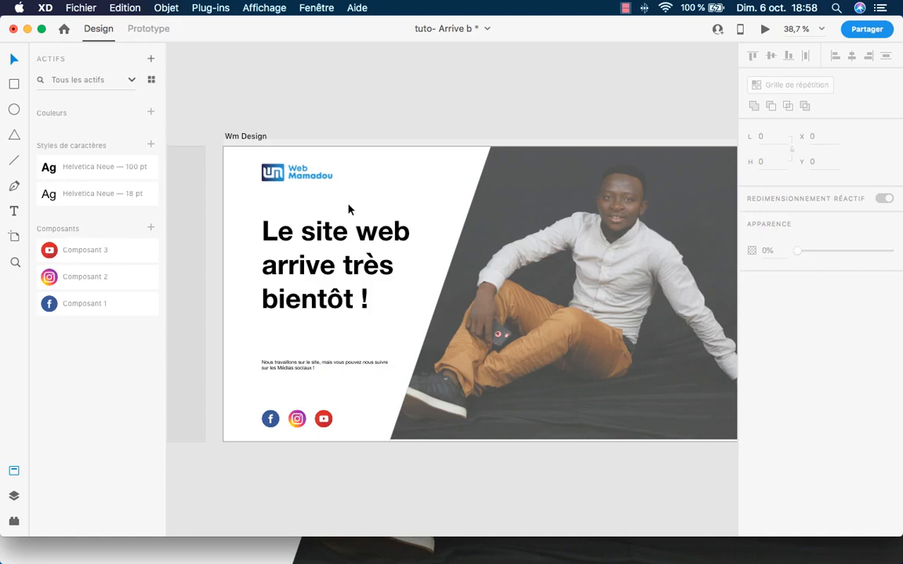
{"action": "left_click", "coordinate": [305, 173]}
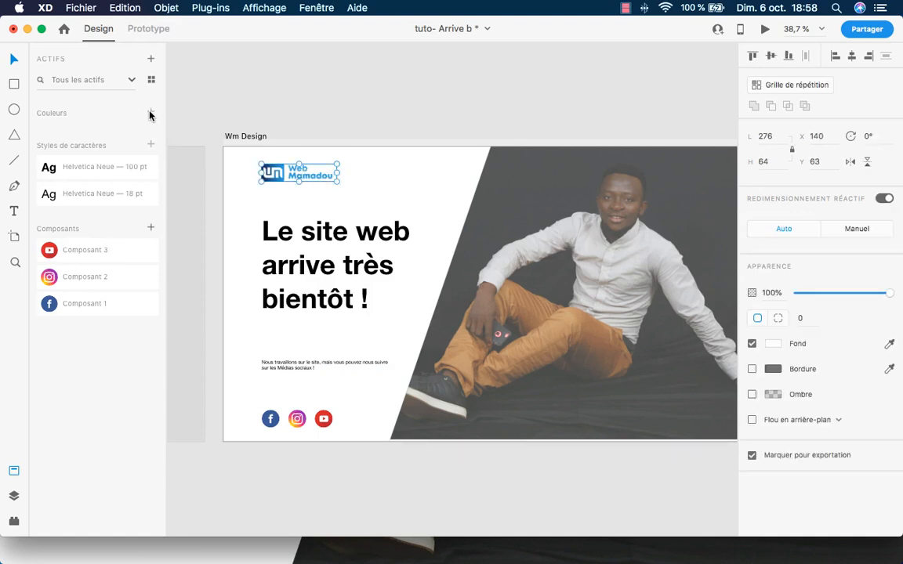
{"action": "left_click", "coordinate": [405, 187]}
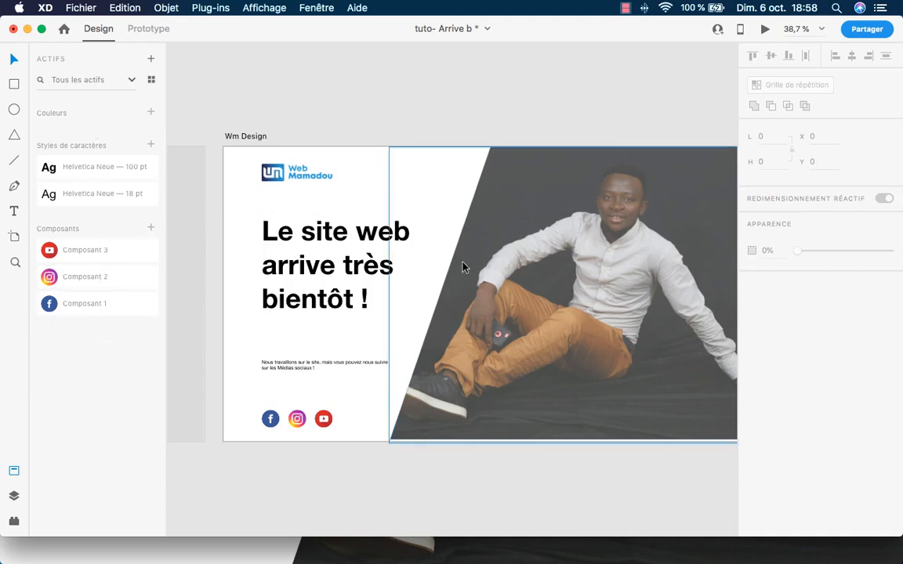
{"action": "left_click", "coordinate": [501, 267]}
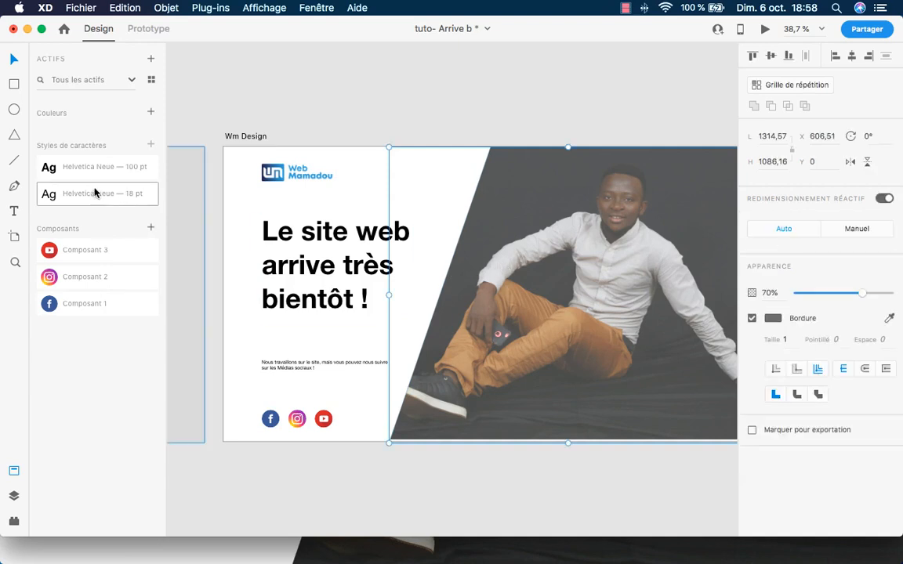
{"action": "left_click", "coordinate": [149, 228]}
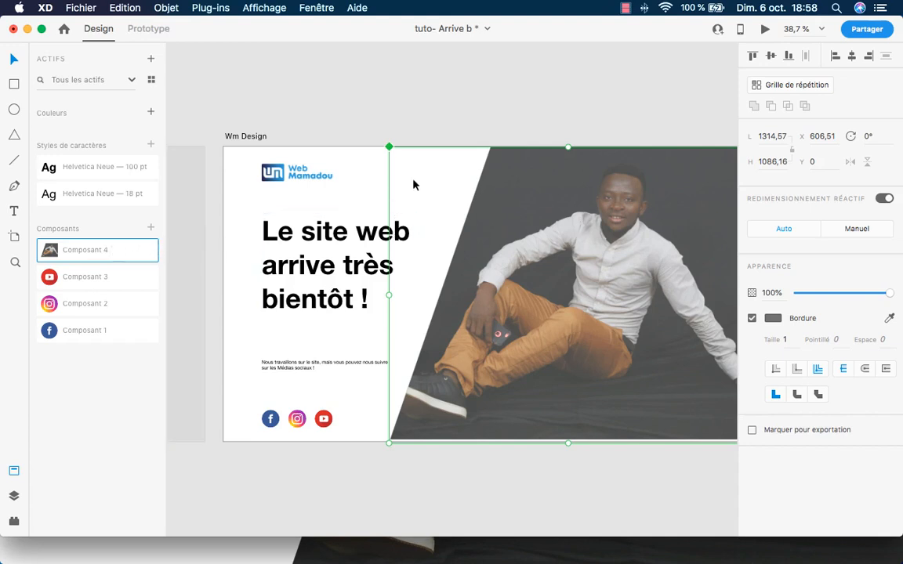
{"action": "left_click", "coordinate": [352, 182]}
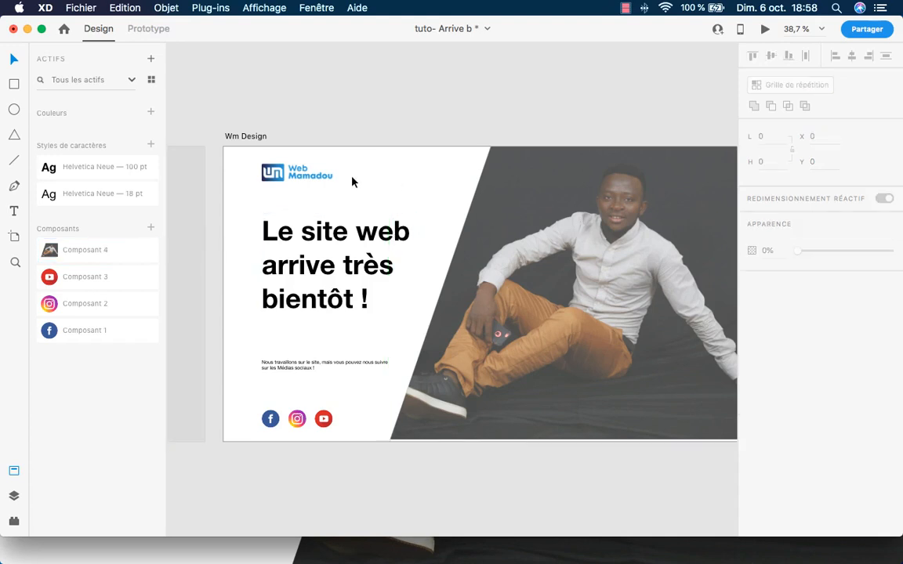
{"action": "right_click", "coordinate": [134, 251]}
Delete Composant 4 from the components list and select the Wm Design artboard.
{"action": "left_click", "coordinate": [177, 260]}
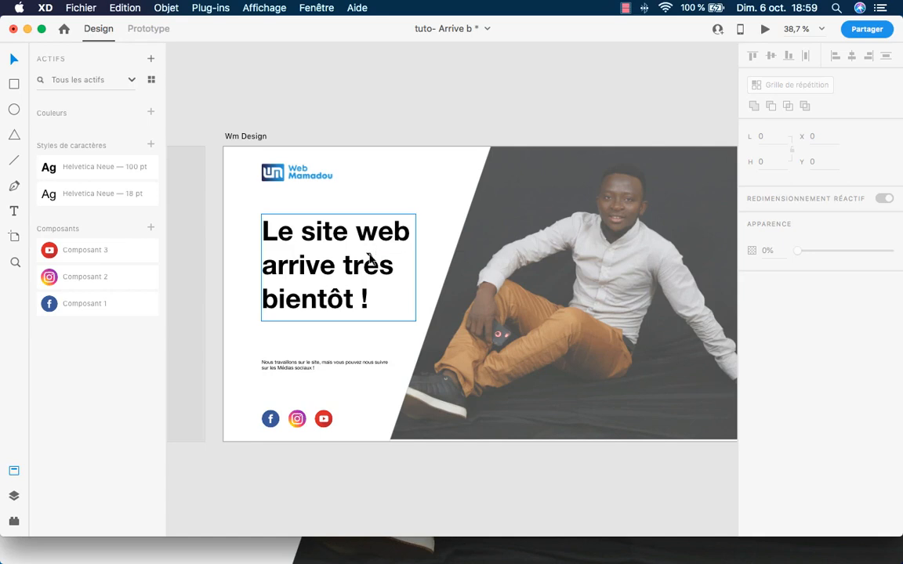
{"action": "left_click", "coordinate": [205, 180]}
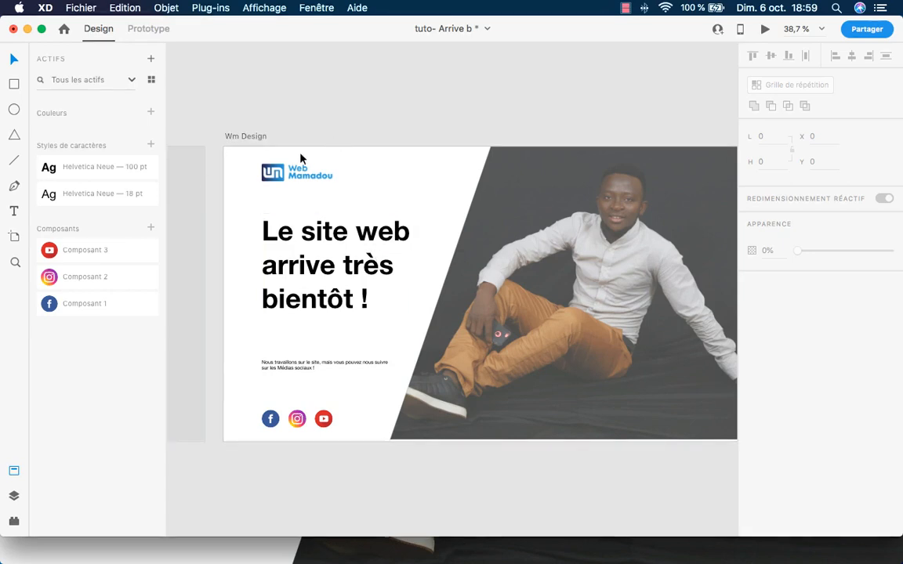
{"action": "left_click", "coordinate": [239, 137]}
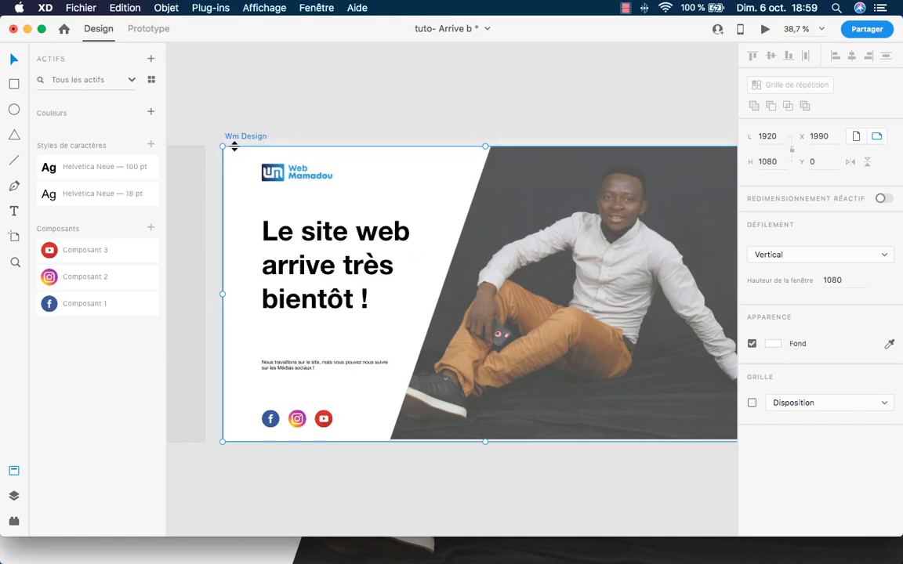
Batch-export the marked assets as PNG into a new 'TUTO XD' folder on the Bureau.
{"action": "left_click", "coordinate": [80, 8]}
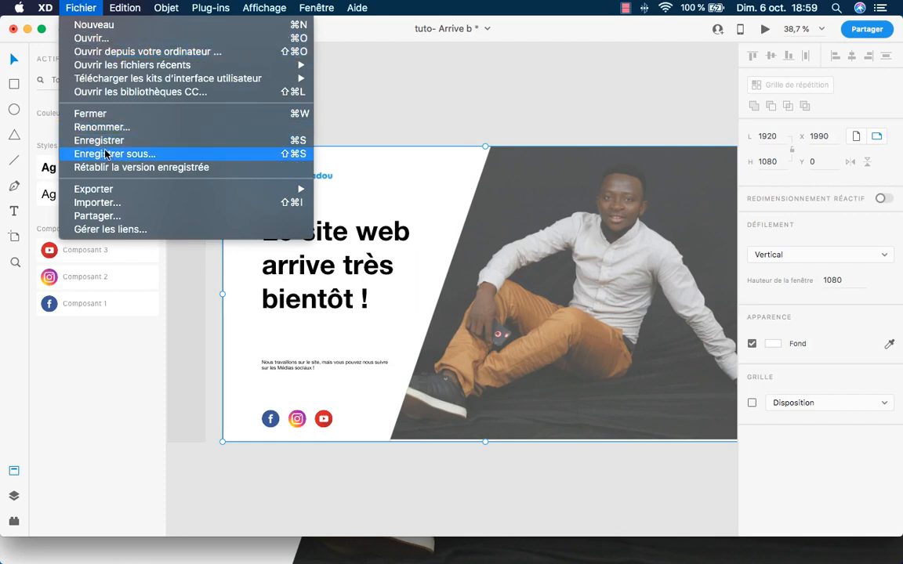
{"action": "mouse_move", "coordinate": [126, 189]}
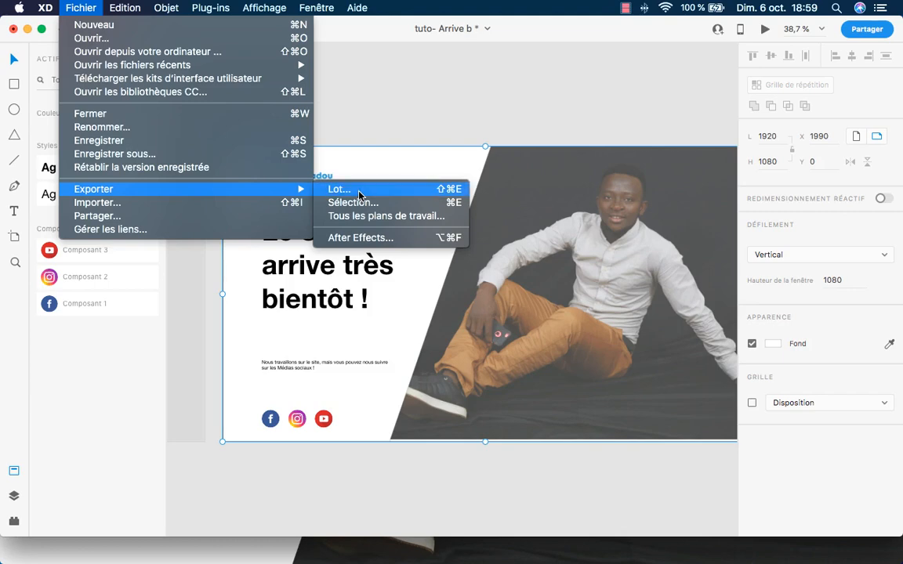
{"action": "left_click", "coordinate": [339, 190]}
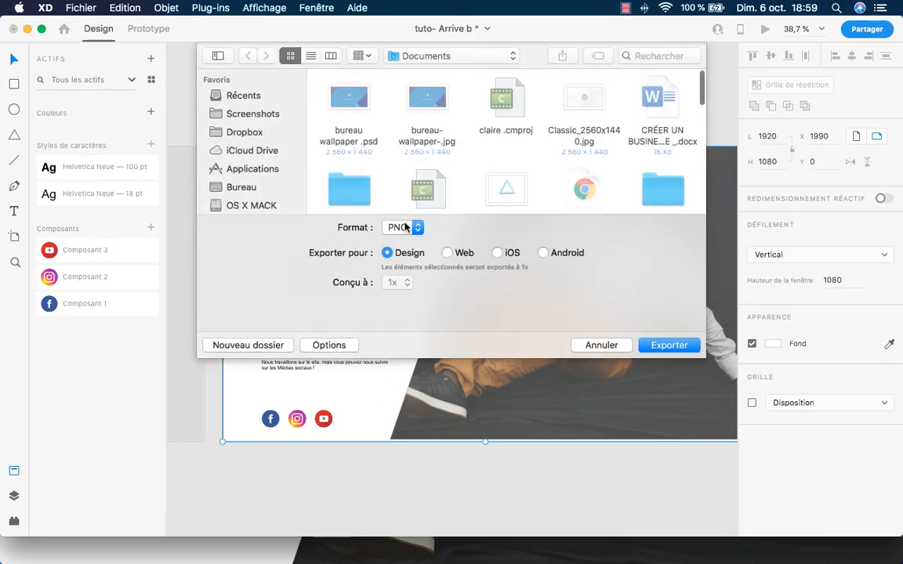
{"action": "left_click", "coordinate": [235, 186]}
{"action": "left_click", "coordinate": [248, 345]}
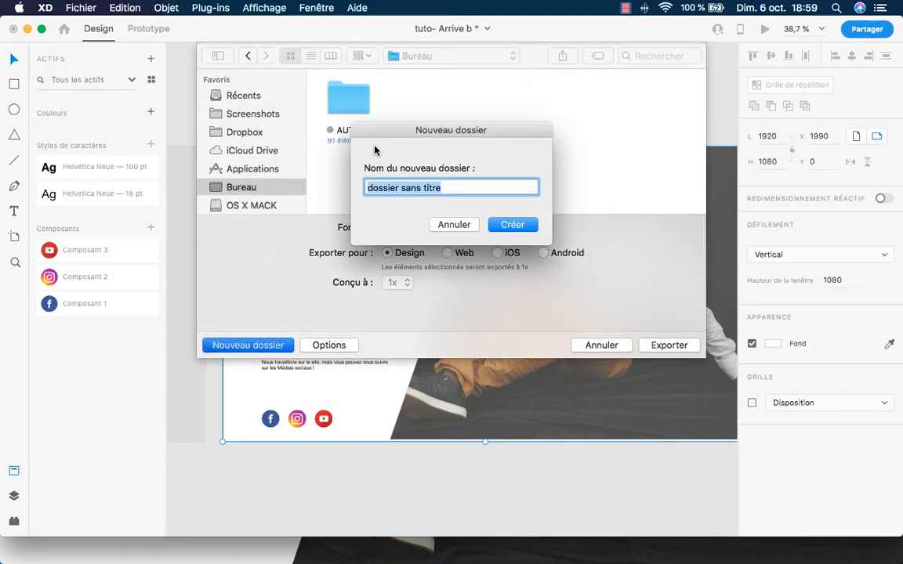
{"action": "type", "text": "TUT"}
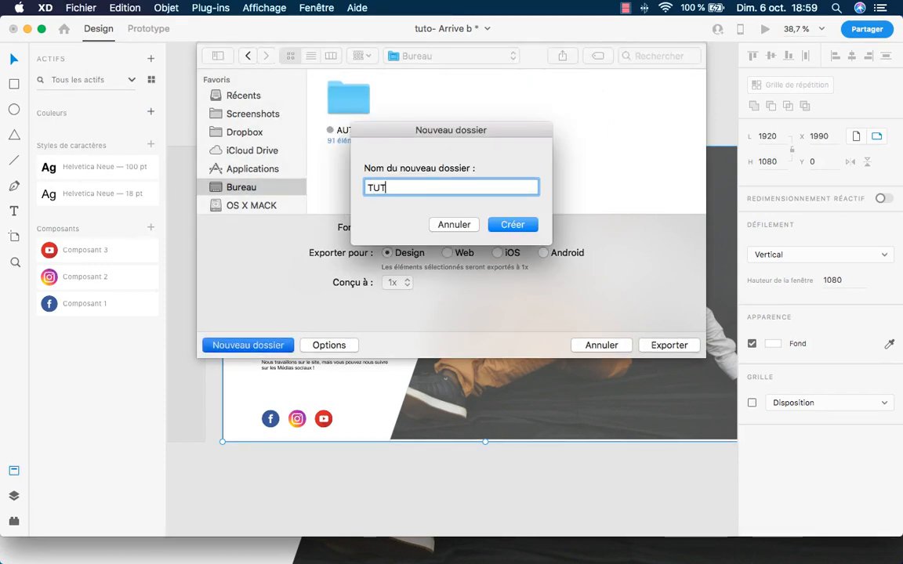
{"action": "type", "text": "O XD"}
{"action": "left_click", "coordinate": [523, 225]}
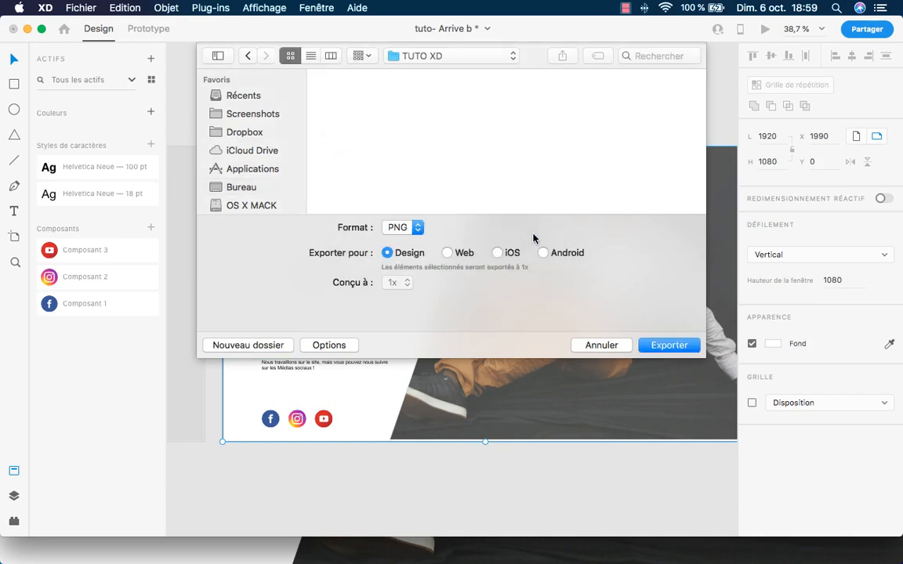
{"action": "left_click", "coordinate": [651, 345]}
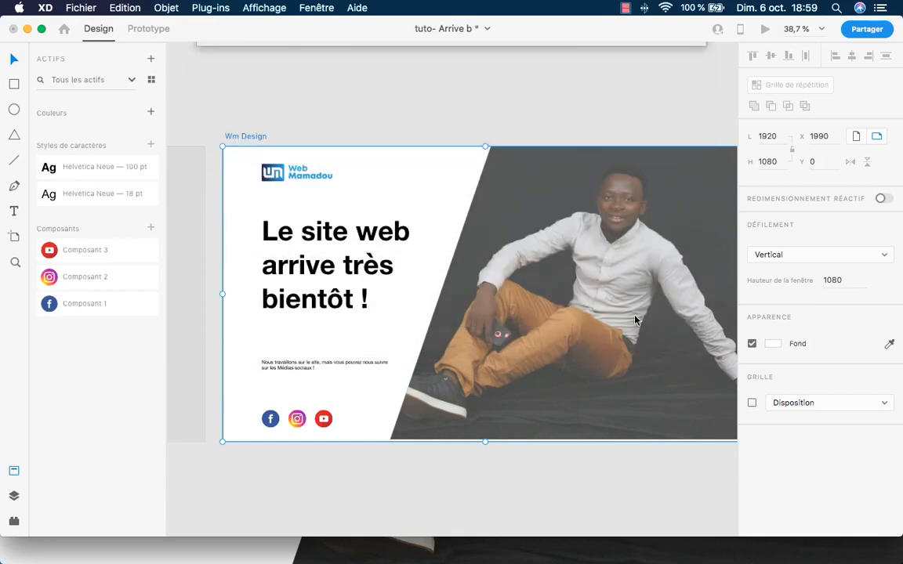
Quick Look the exported logo and Facebook, Instagram and YouTube icon PNGs in the TUTO XD folder.
{"action": "mouse_move", "coordinate": [364, 532]}
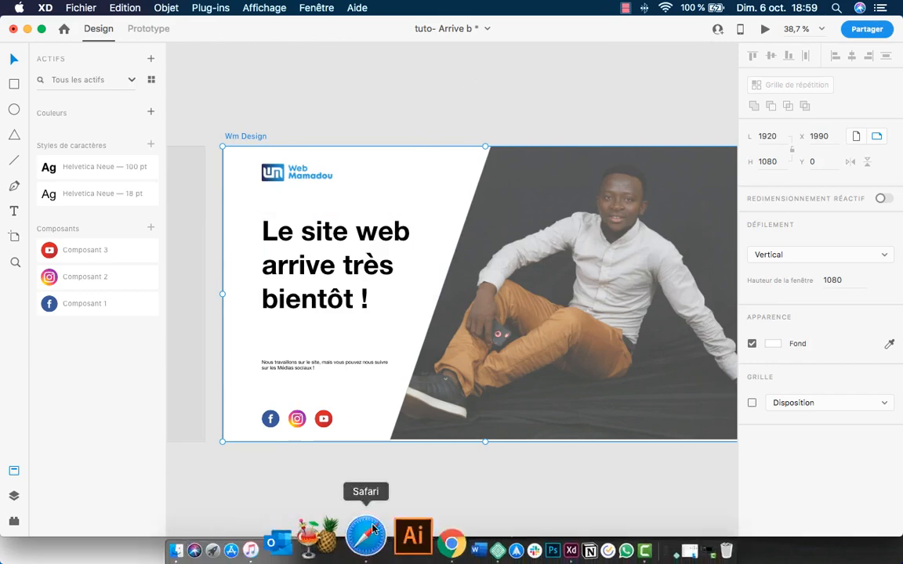
{"action": "left_click", "coordinate": [240, 537]}
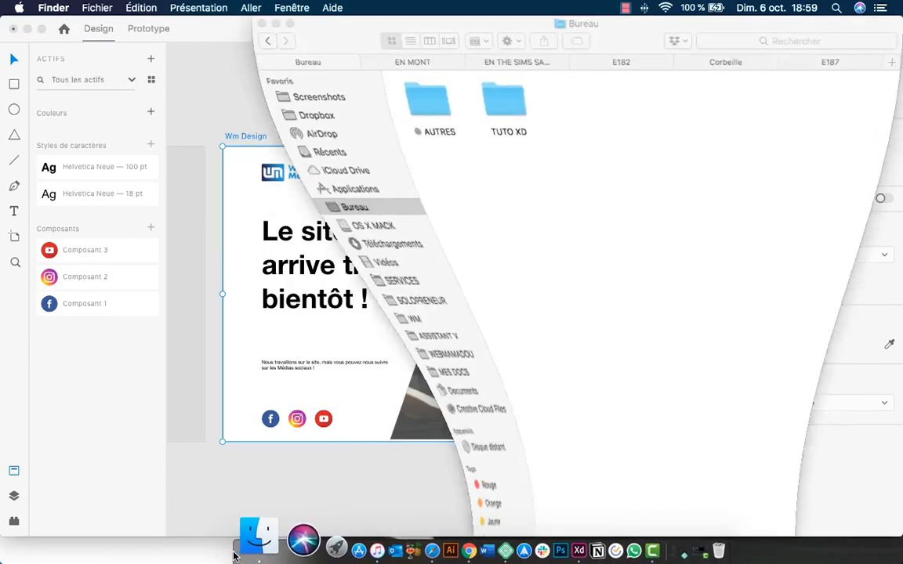
{"action": "double_click", "coordinate": [501, 109]}
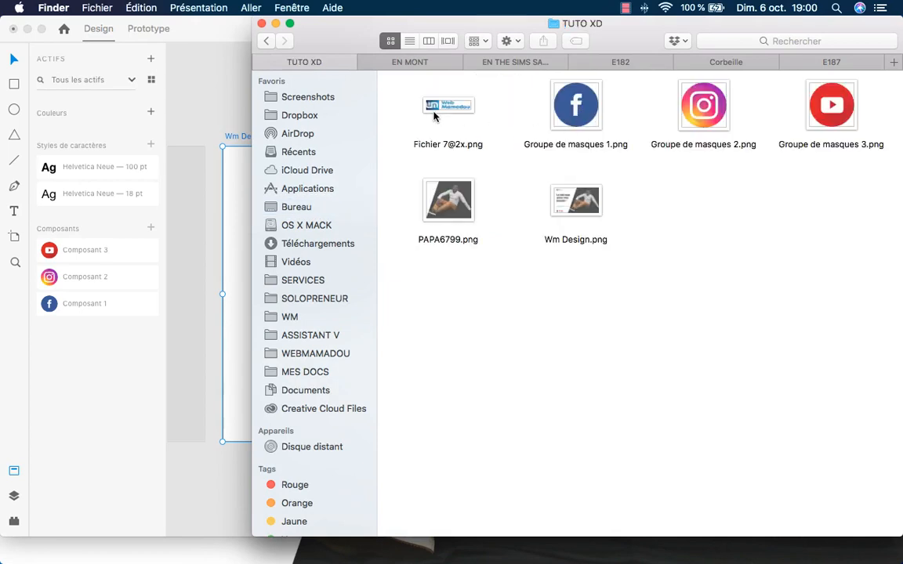
{"action": "left_click", "coordinate": [452, 111]}
{"action": "key", "text": "space"}
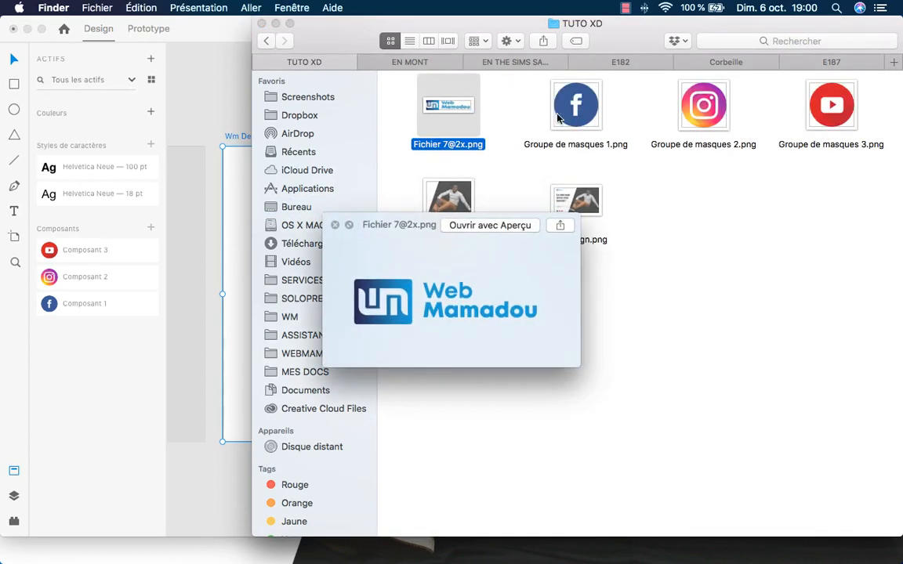
{"action": "key", "text": "space"}
{"action": "left_click", "coordinate": [584, 112]}
{"action": "key", "text": "space"}
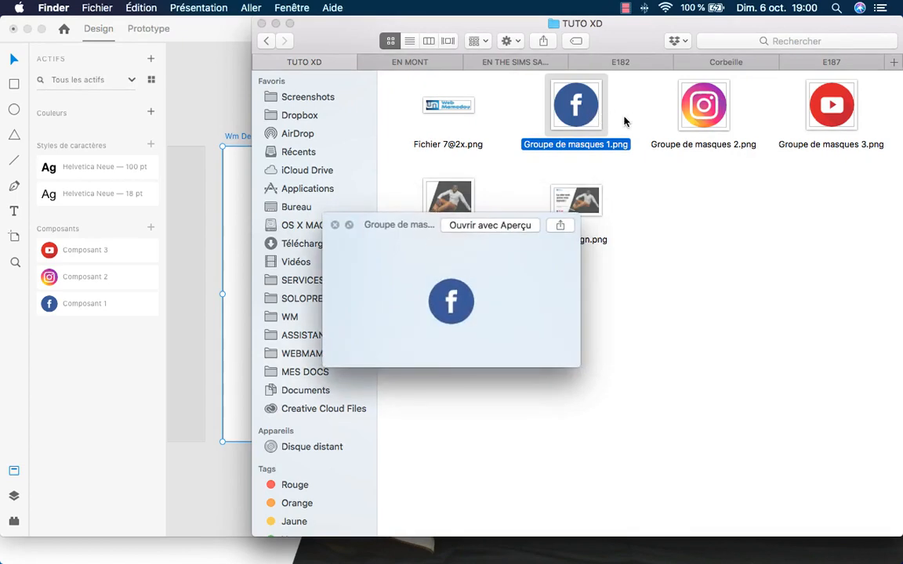
{"action": "key", "text": "space"}
{"action": "left_click", "coordinate": [709, 110]}
{"action": "key", "text": "space"}
{"action": "left_click", "coordinate": [838, 108]}
{"action": "key", "text": "space"}
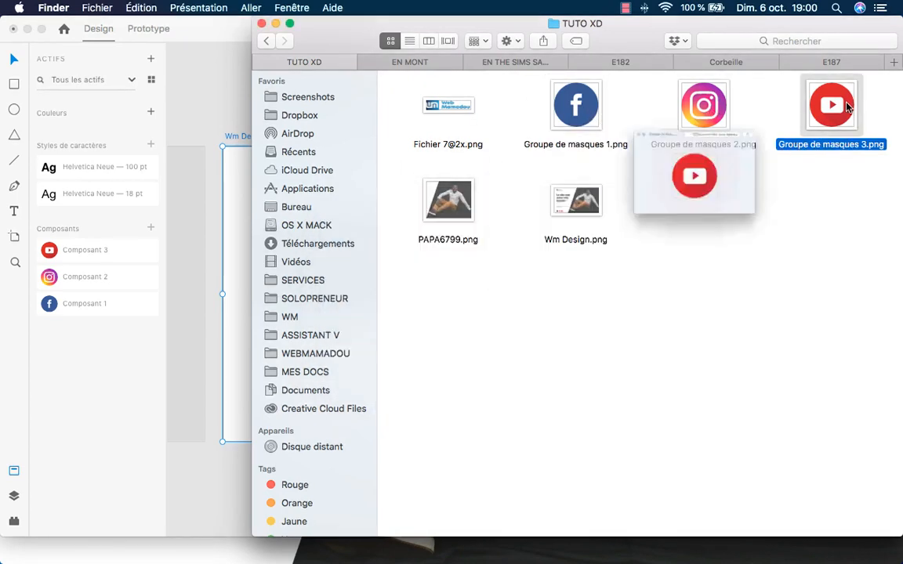
{"action": "key", "text": "space"}
{"action": "left_click", "coordinate": [764, 122]}
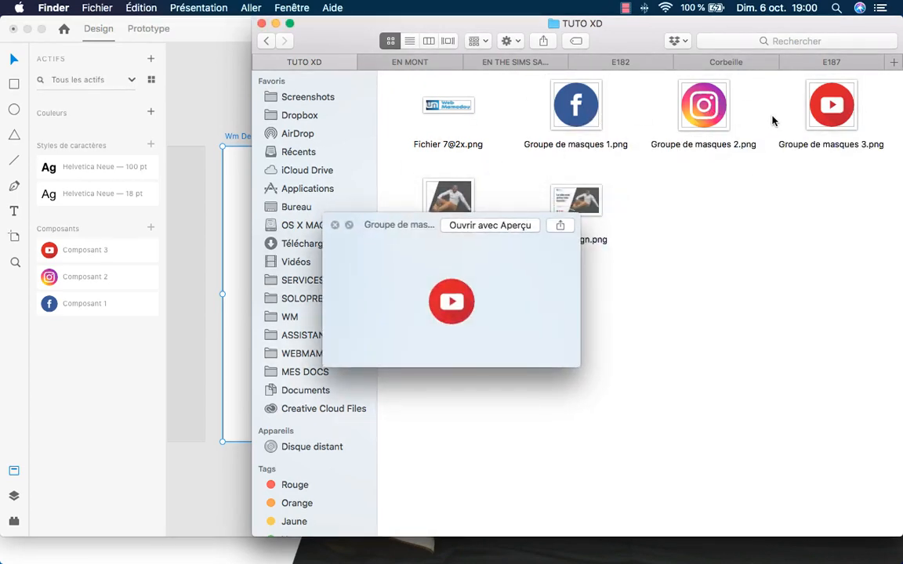
{"action": "key", "text": "space"}
Preview PAPA6799.png and the Wm Design.png mockup, then launch Local by Flywheel.
{"action": "left_click", "coordinate": [442, 200]}
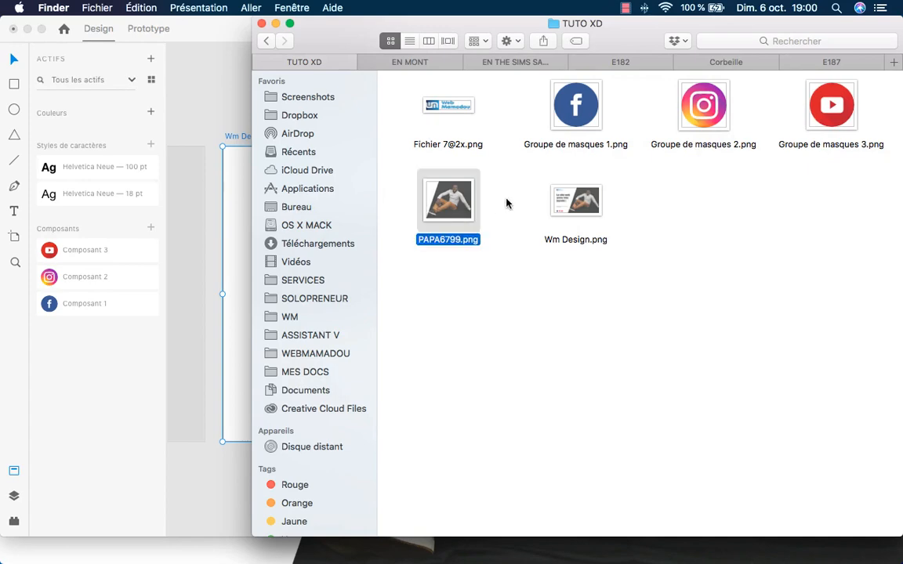
{"action": "key", "text": "space"}
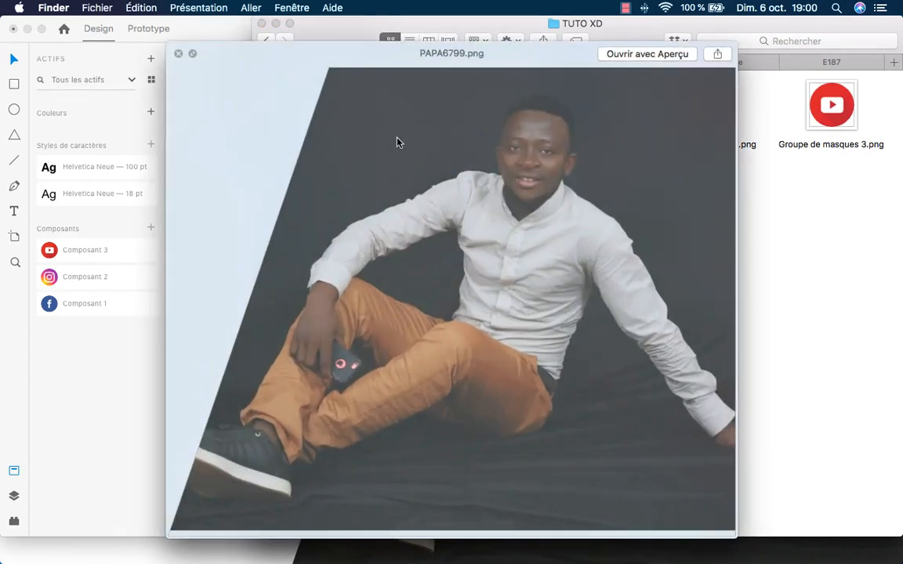
{"action": "key", "text": "space"}
{"action": "left_click", "coordinate": [576, 198]}
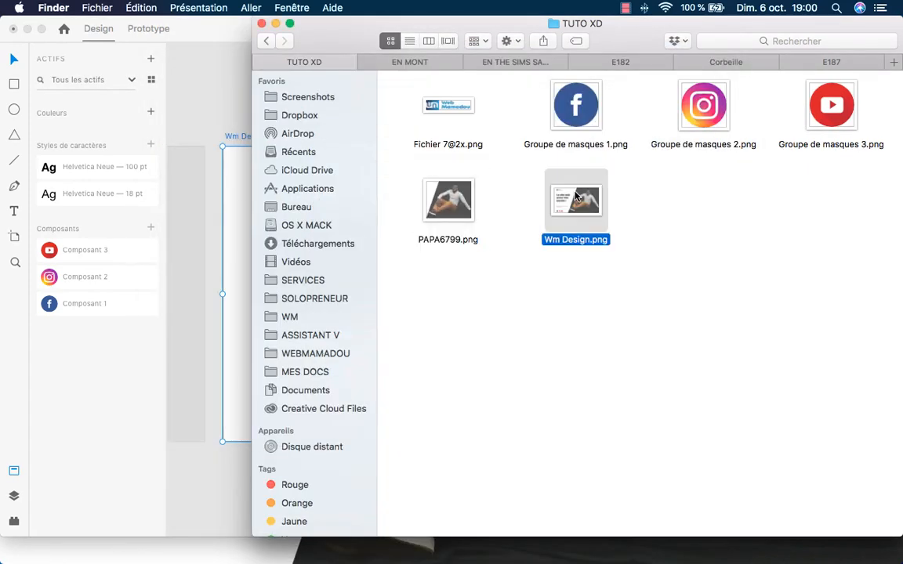
{"action": "key", "text": "space"}
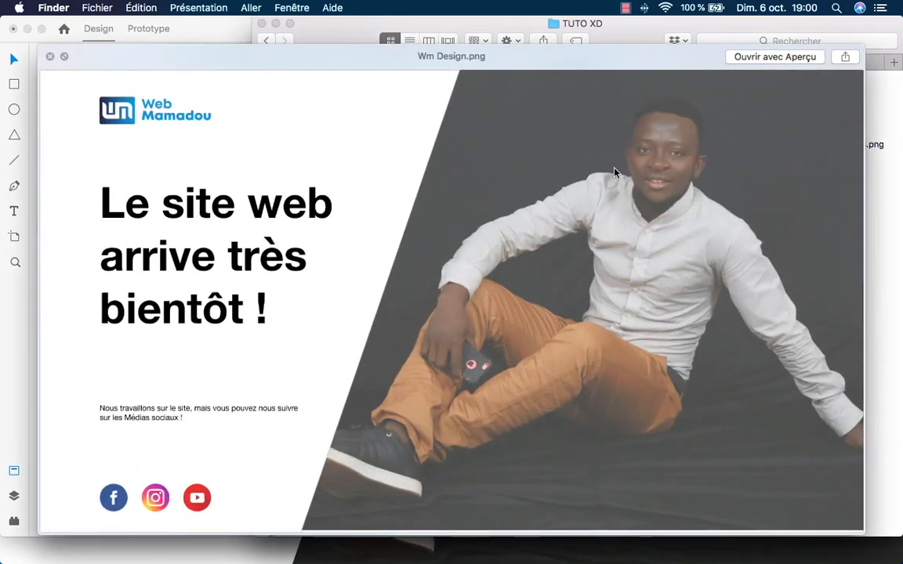
{"action": "key", "text": "space"}
{"action": "left_click", "coordinate": [608, 187]}
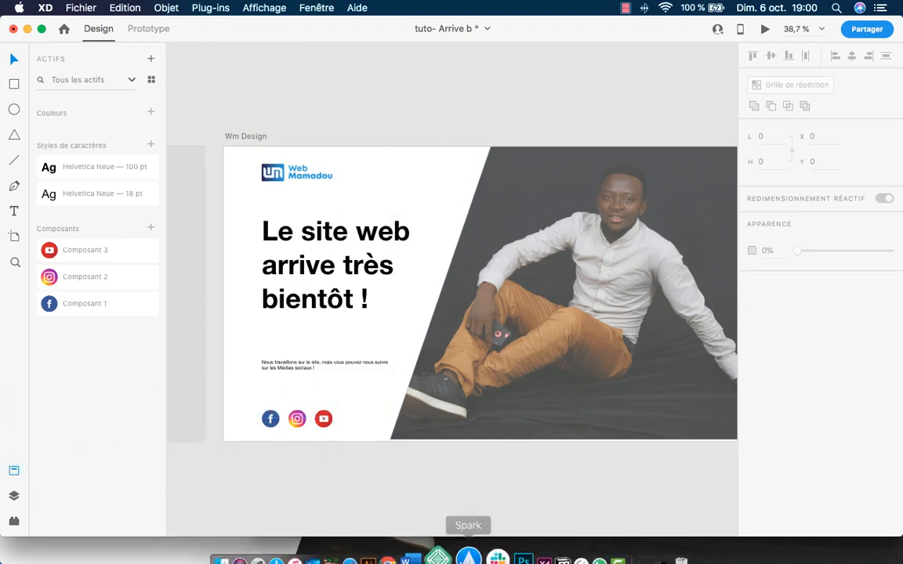
{"action": "left_click", "coordinate": [451, 549]}
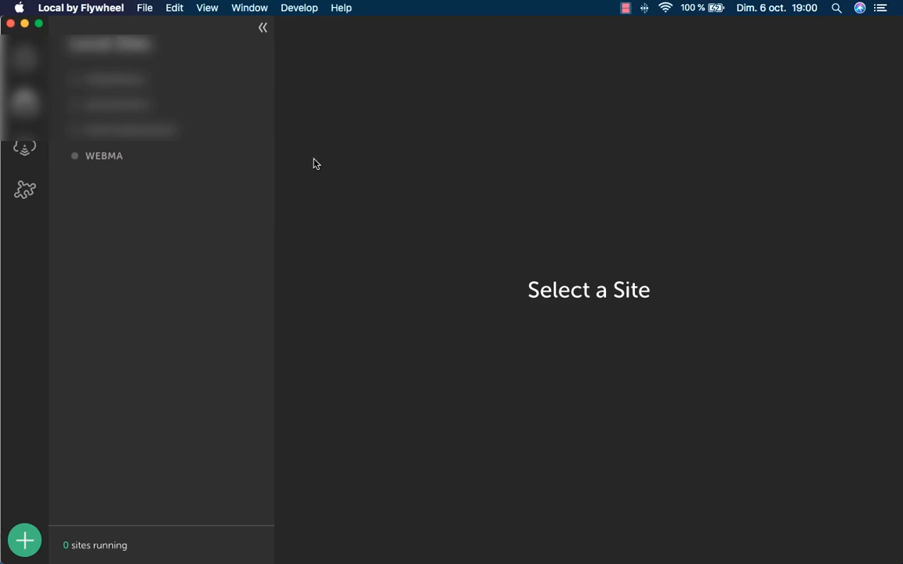
Create a new local site named 'tutoriels' using the Preferred environment.
{"action": "left_click", "coordinate": [26, 547]}
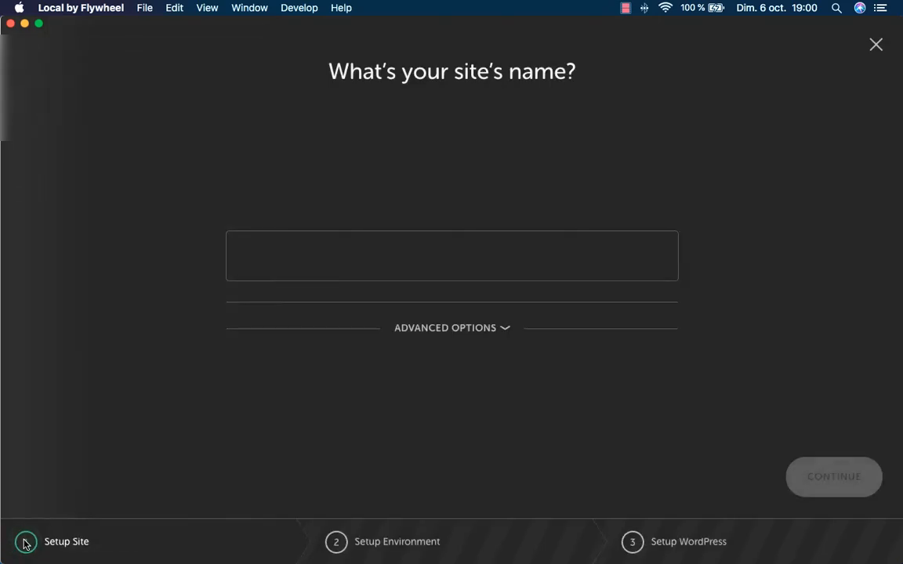
{"action": "left_click", "coordinate": [435, 255]}
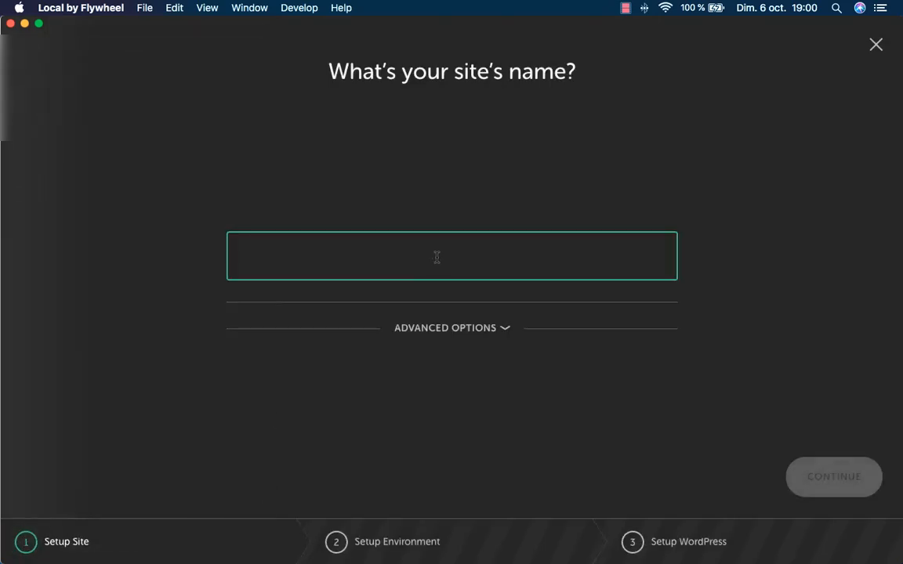
{"action": "type", "text": "tutou"}
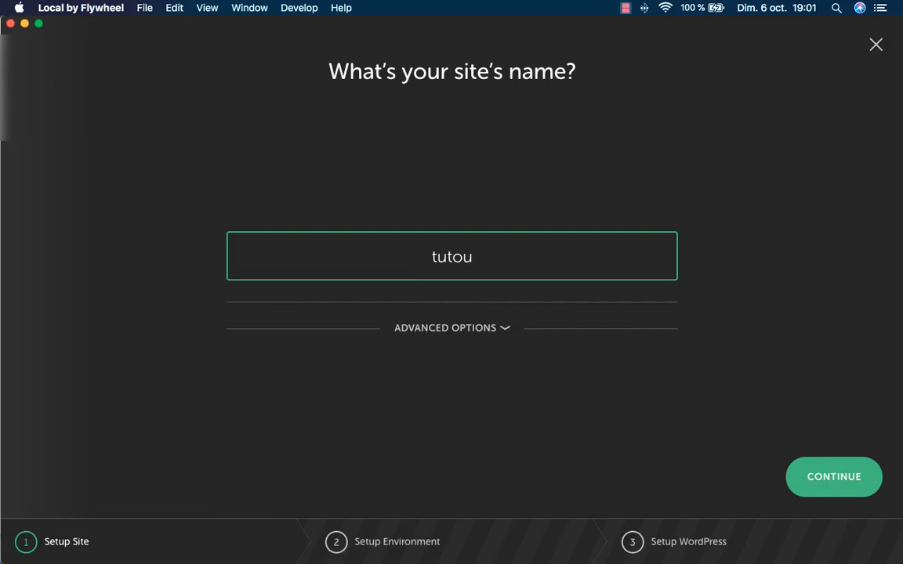
{"action": "key", "text": "BackSpace"}
{"action": "type", "text": "riels"}
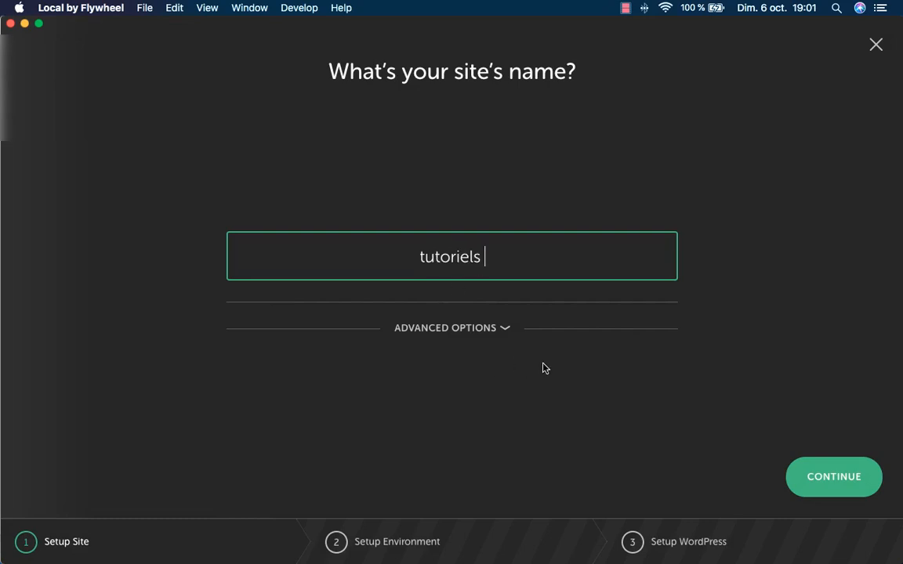
{"action": "left_click", "coordinate": [834, 480]}
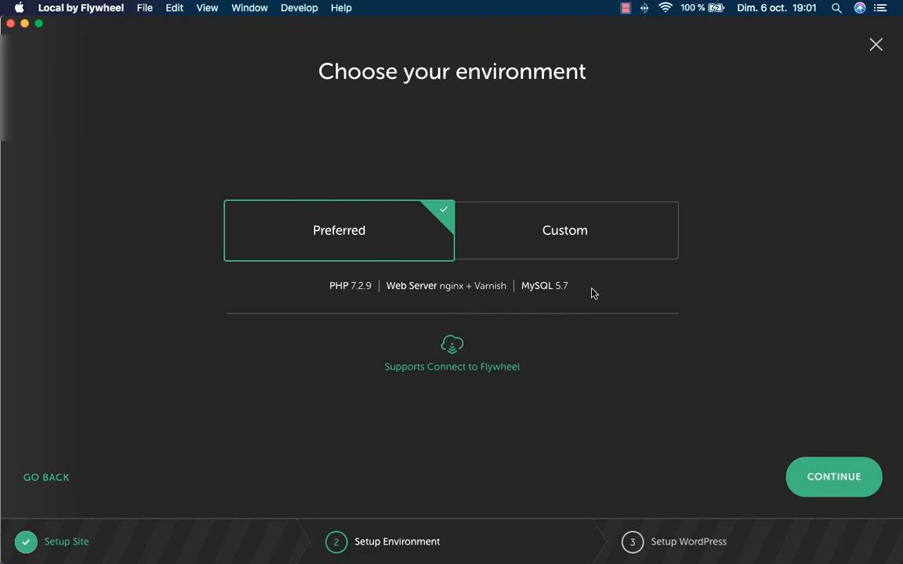
{"action": "left_click", "coordinate": [856, 492]}
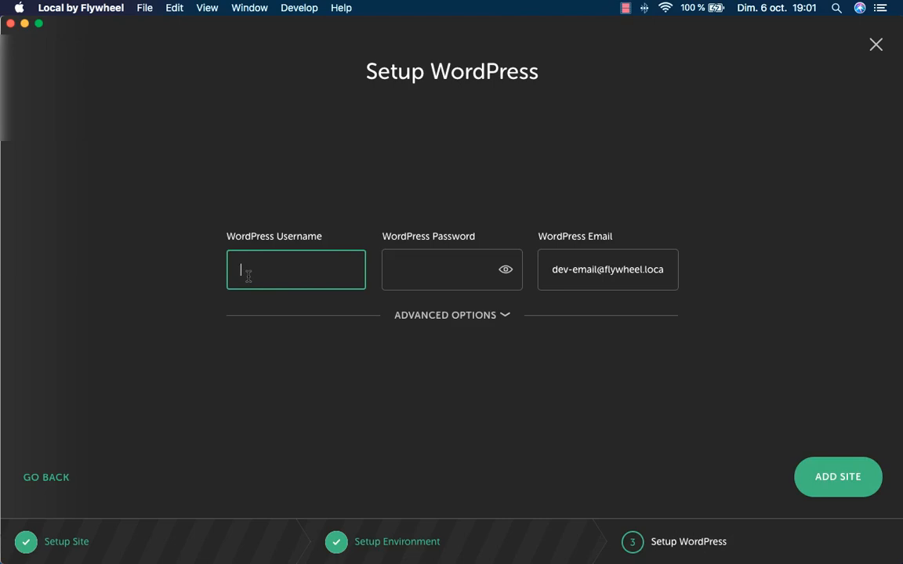
Enter the WordPress admin username, correcting a capital letter to lowercase.
{"action": "type", "text": "WM-Tuto"}
{"action": "left_click", "coordinate": [263, 270]}
{"action": "key", "text": "BackSpace"}
{"action": "type", "text": "tuto"}
{"action": "left_click", "coordinate": [393, 278]}
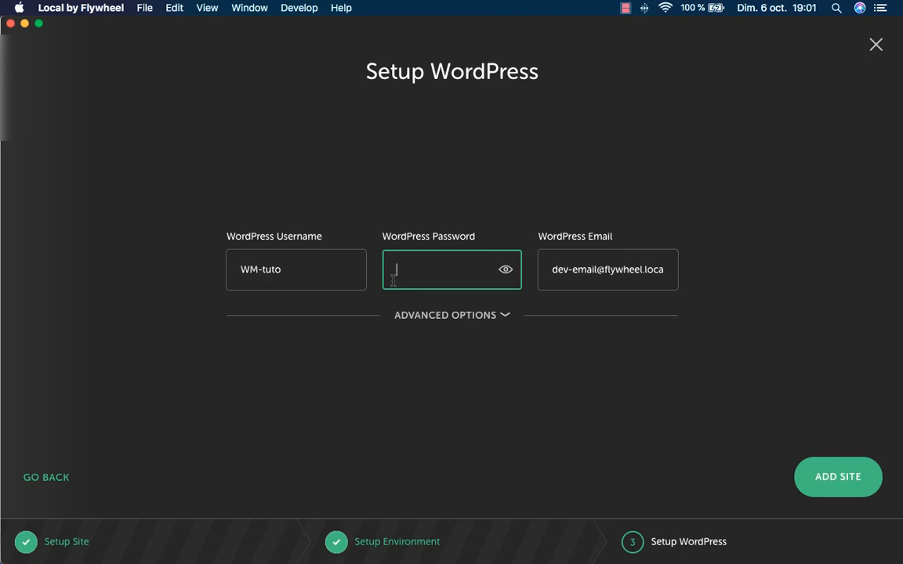
Type the admin password, reveal it to check, and replace it with a new one.
{"action": "type", "text": "aaaaa"}
{"action": "left_click", "coordinate": [505, 269]}
{"action": "left_click", "coordinate": [450, 270]}
{"action": "left_click_drag", "start_coordinate": [436, 270], "coordinate": [398, 270]}
{"action": "type", "text": "Tuto"}
{"action": "left_click", "coordinate": [510, 272]}
Keep the default admin email and add the tutoriels site.
{"action": "left_click", "coordinate": [508, 271]}
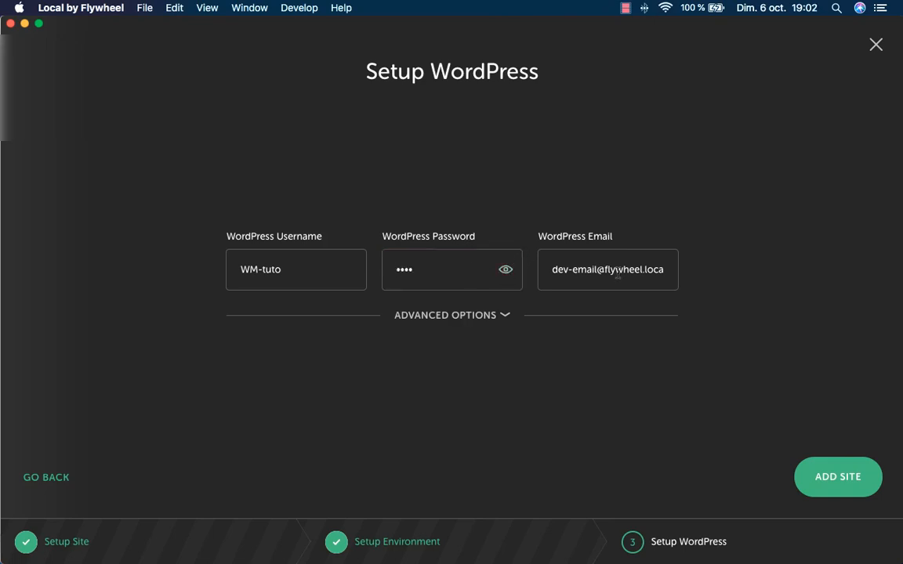
{"action": "left_click", "coordinate": [629, 269]}
{"action": "triple_click", "coordinate": [629, 268]}
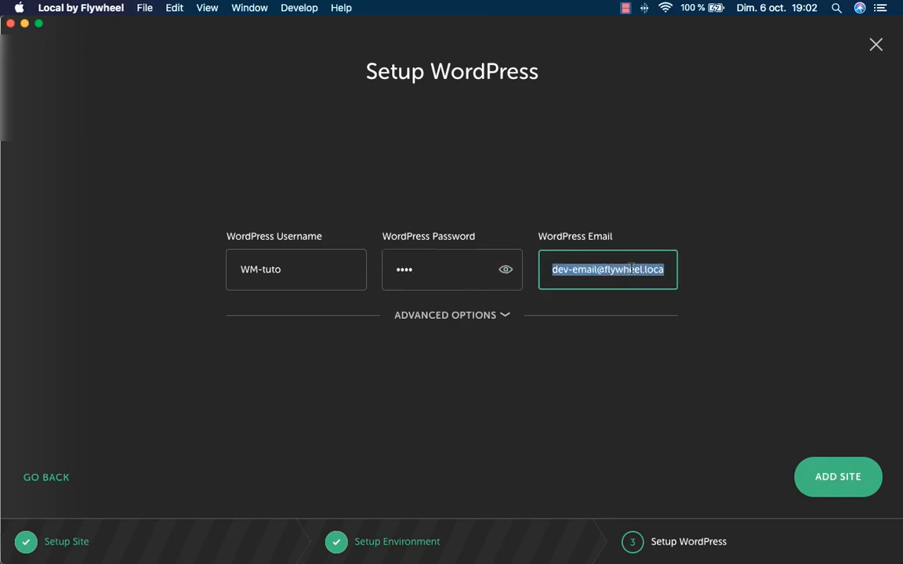
{"action": "left_click", "coordinate": [703, 289]}
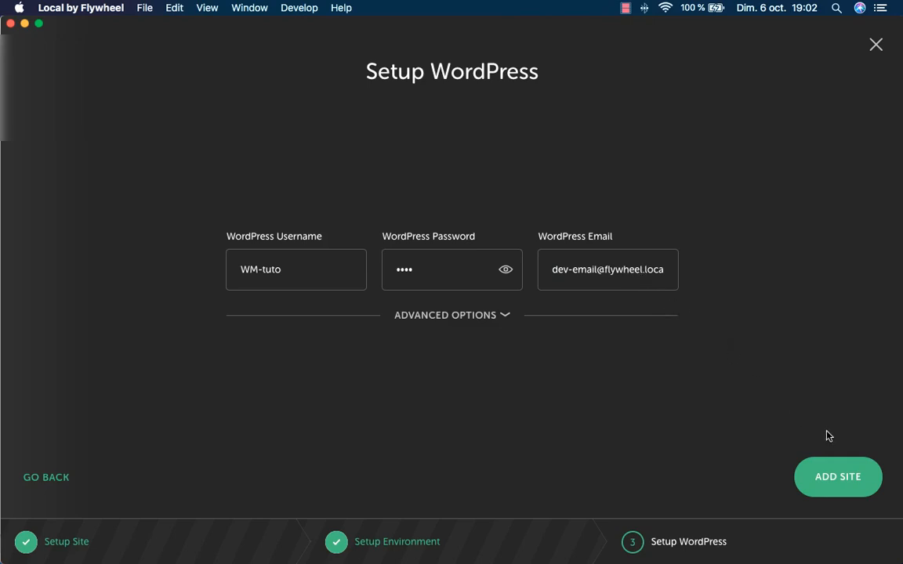
{"action": "left_click", "coordinate": [844, 484]}
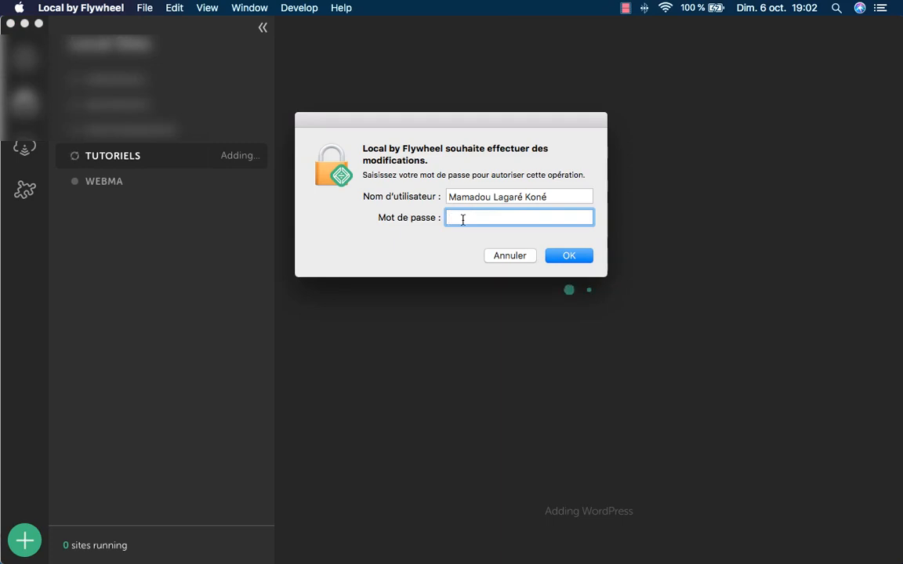
Authorise the site creation with the macOS account password.
{"action": "type", "text": "•••••••••••••"}
{"action": "key", "text": "Return"}
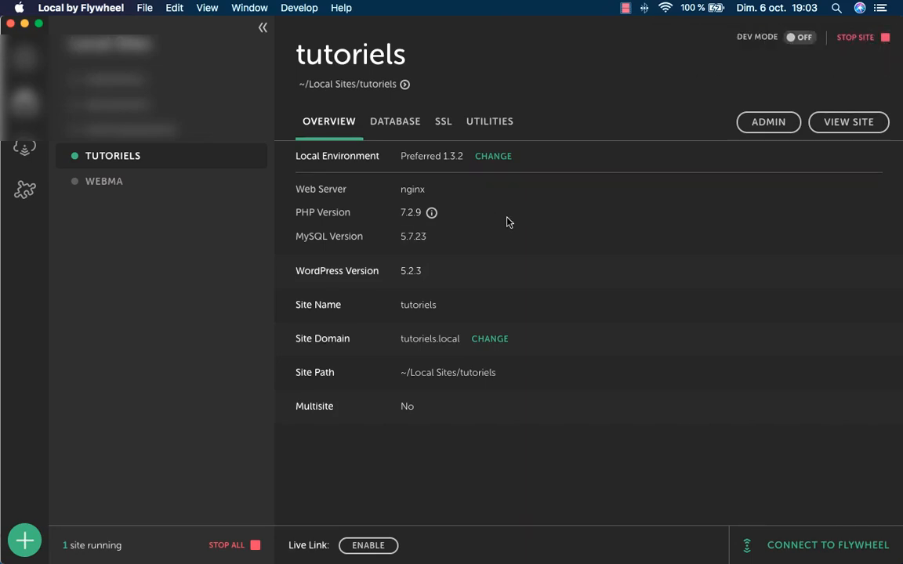
Check the database details and trust the tutoriels.local SSL certificate with the system password.
{"action": "left_click", "coordinate": [398, 127]}
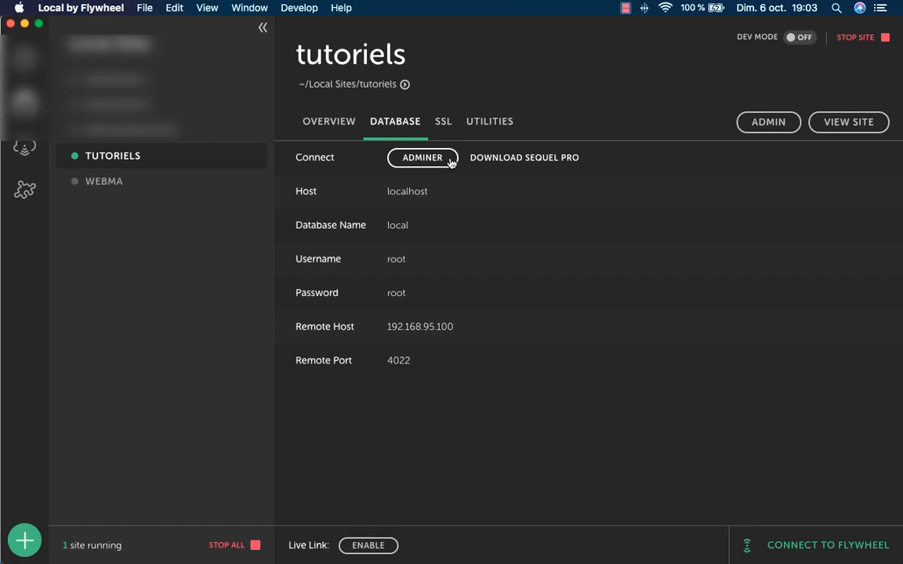
{"action": "left_click", "coordinate": [443, 126]}
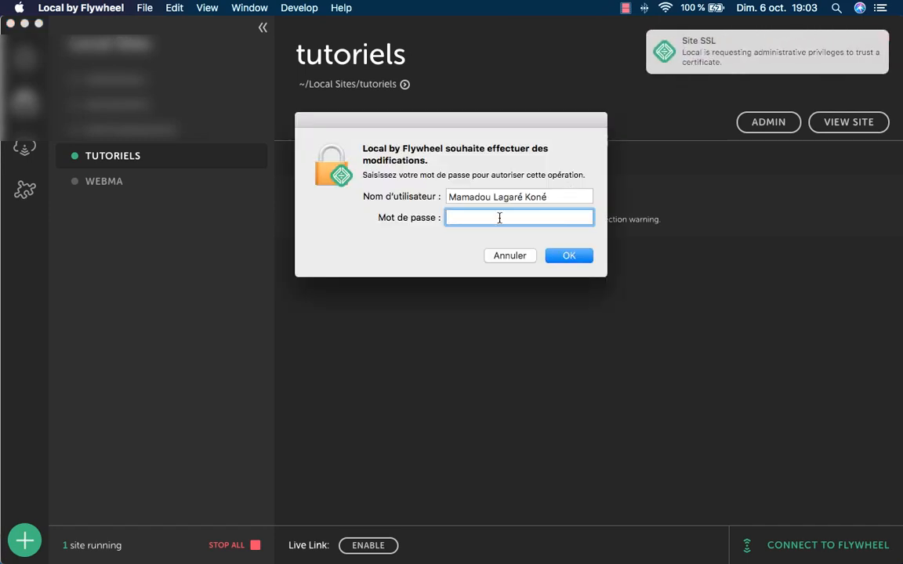
{"action": "type", "text": "••••••••••"}
{"action": "key", "text": "Return"}
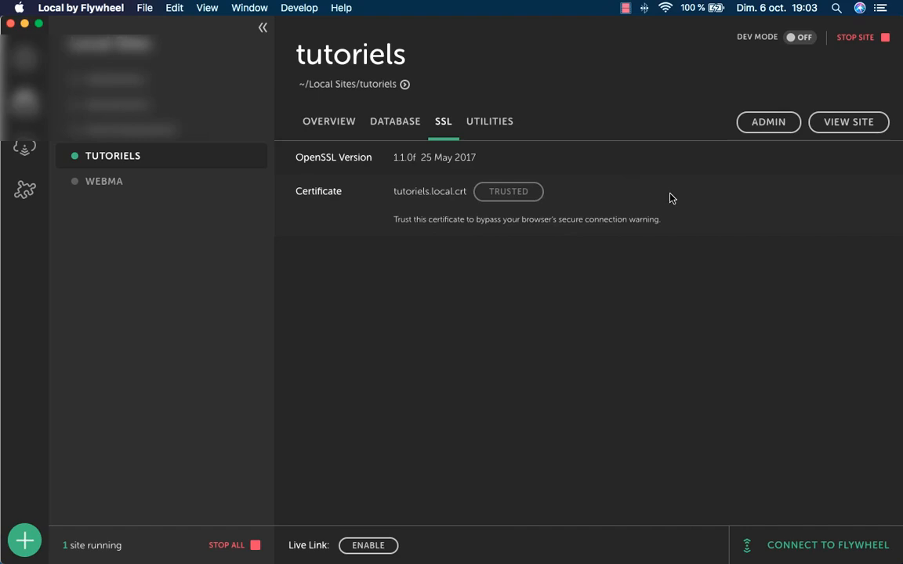
Return to the site overview and open tutoriels.local in Chrome.
{"action": "left_click", "coordinate": [395, 123]}
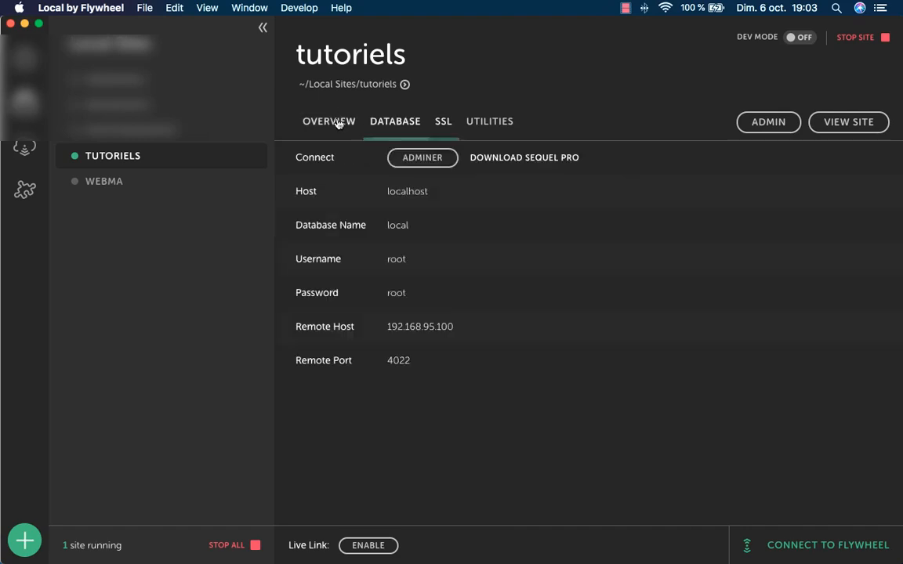
{"action": "left_click", "coordinate": [333, 121]}
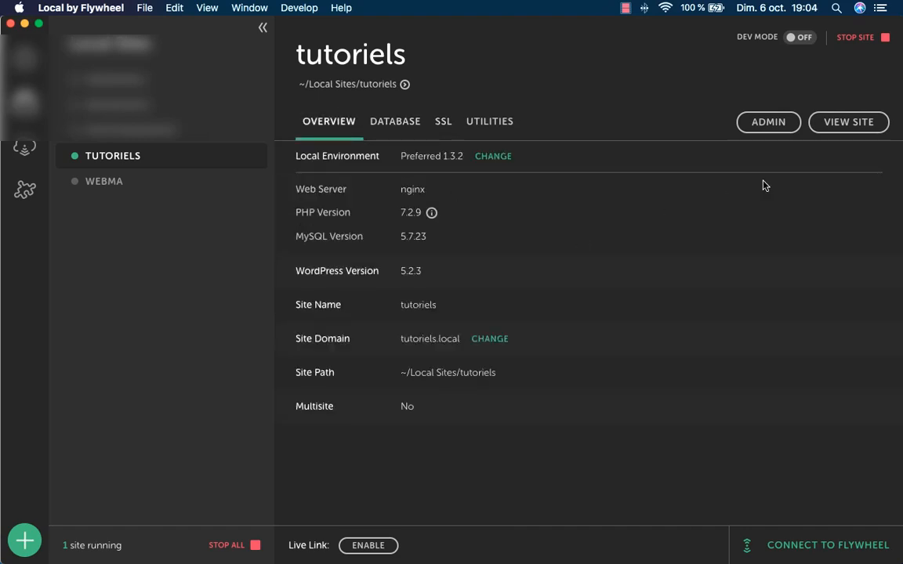
{"action": "left_click", "coordinate": [863, 126]}
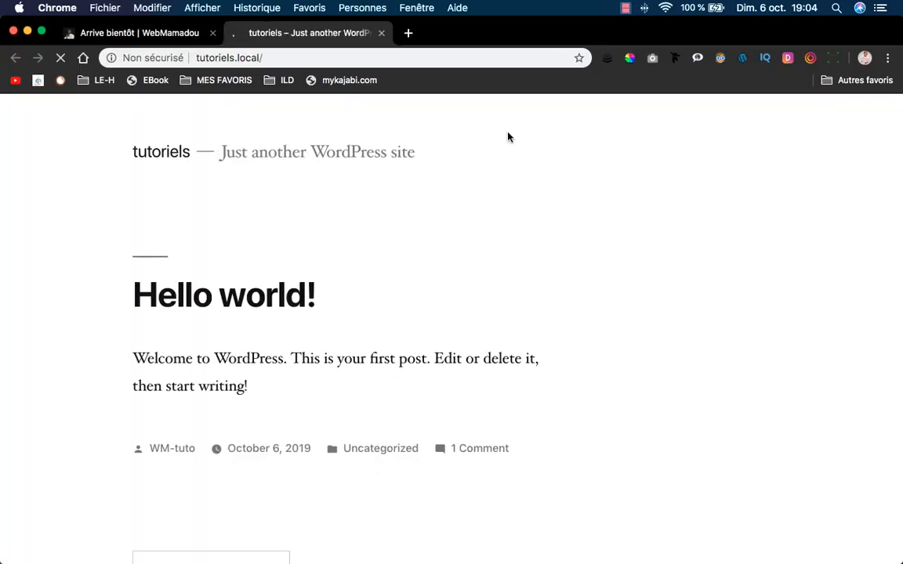
Scroll through the tutoriels.local Hello world! home page, then return to Local by Flywheel.
{"action": "scroll", "coordinate": [558, 172], "scroll_direction": "down", "scroll_amount": 5}
{"action": "scroll", "coordinate": [559, 176], "scroll_direction": "down", "scroll_amount": 5}
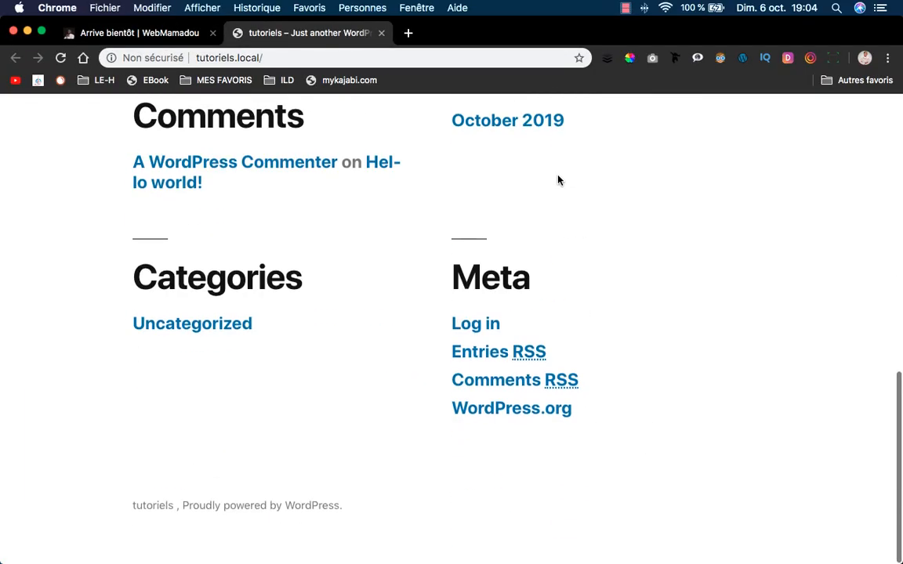
{"action": "scroll", "coordinate": [558, 180], "scroll_direction": "up", "scroll_amount": 10}
{"action": "scroll", "coordinate": [558, 179], "scroll_direction": "down", "scroll_amount": 8}
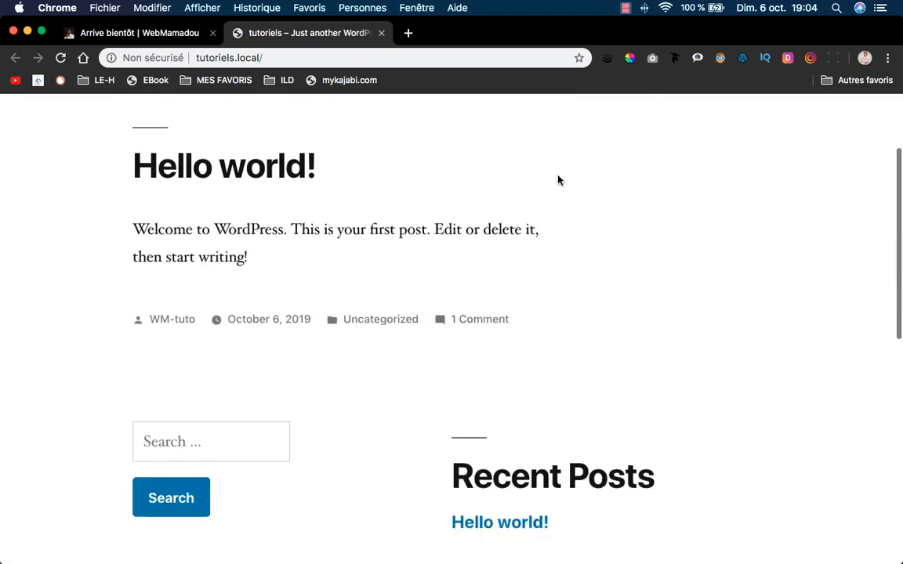
{"action": "mouse_move", "coordinate": [509, 559]}
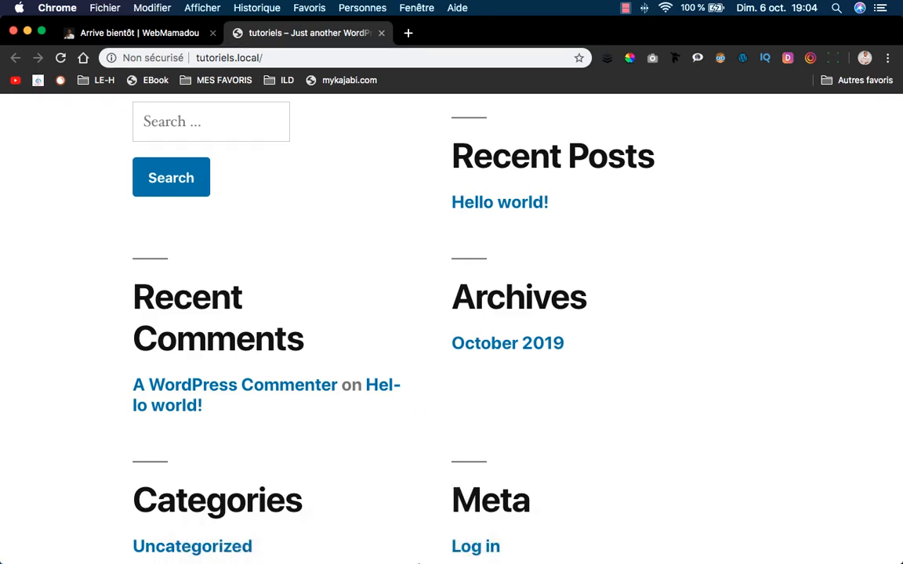
{"action": "left_click", "coordinate": [463, 539]}
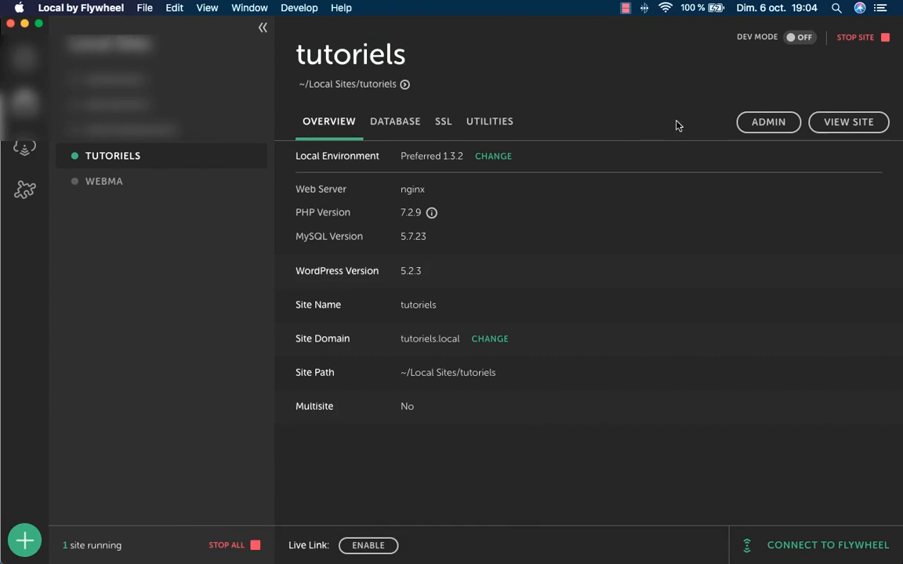
Load tutoriels.local/wp-admin in the site tab and close the duplicate login tab.
{"action": "left_click", "coordinate": [763, 124]}
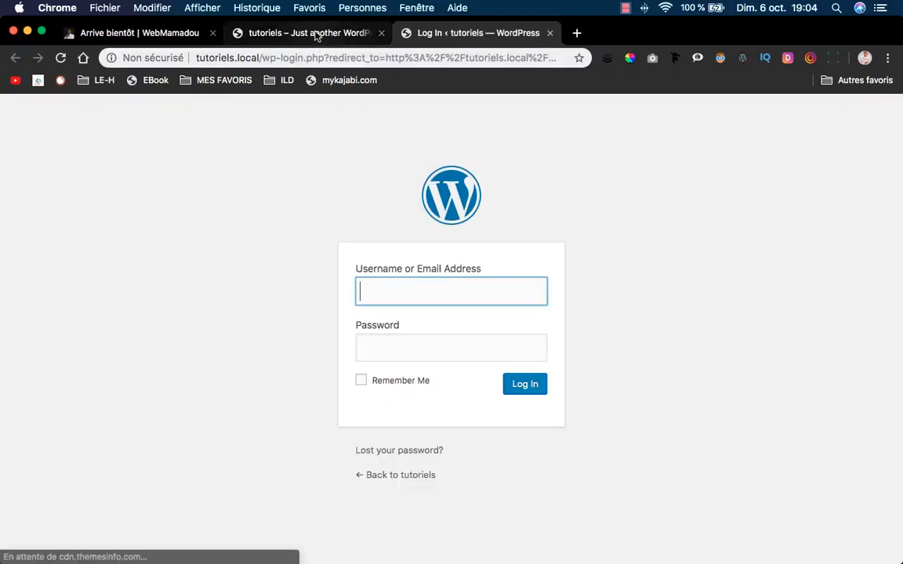
{"action": "left_click", "coordinate": [303, 32]}
{"action": "left_click", "coordinate": [290, 58]}
{"action": "left_click", "coordinate": [285, 57]}
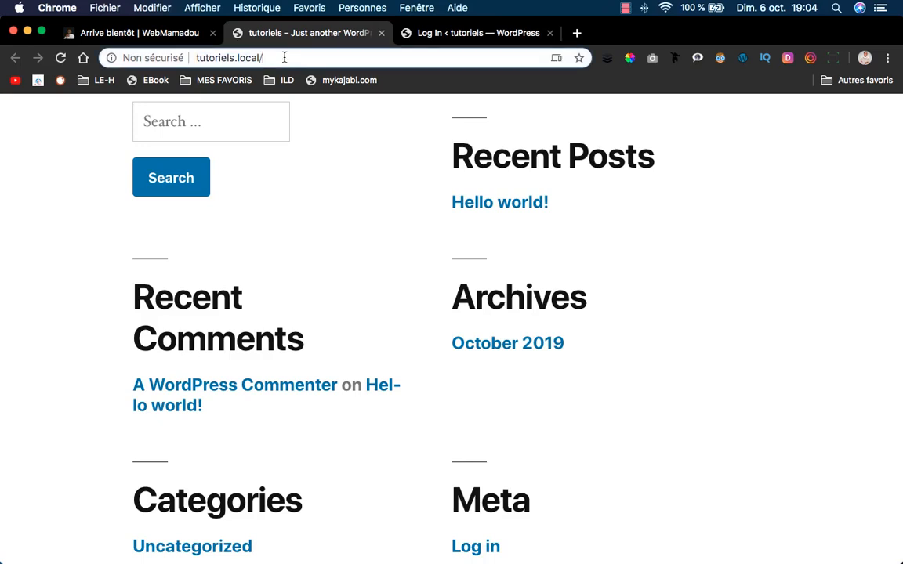
{"action": "type", "text": "wp"}
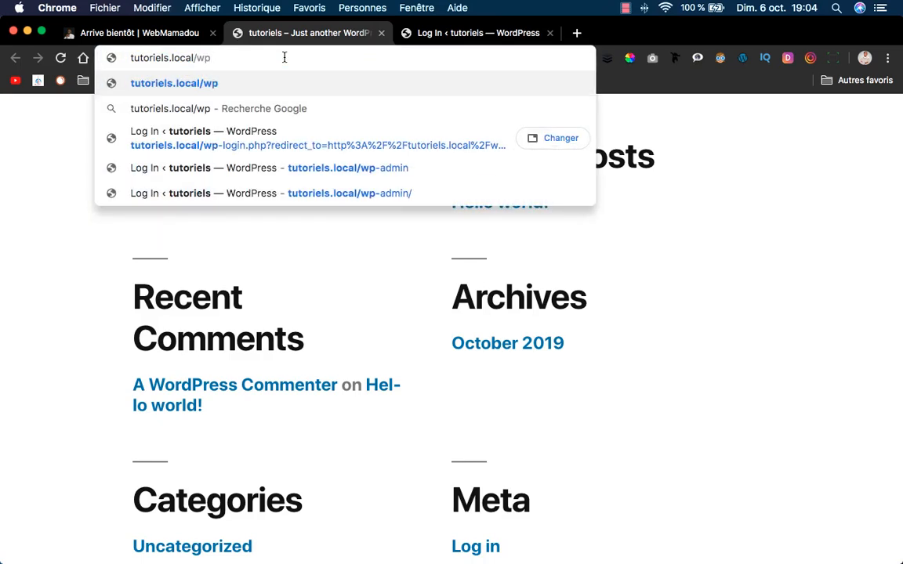
{"action": "type", "text": "-admin"}
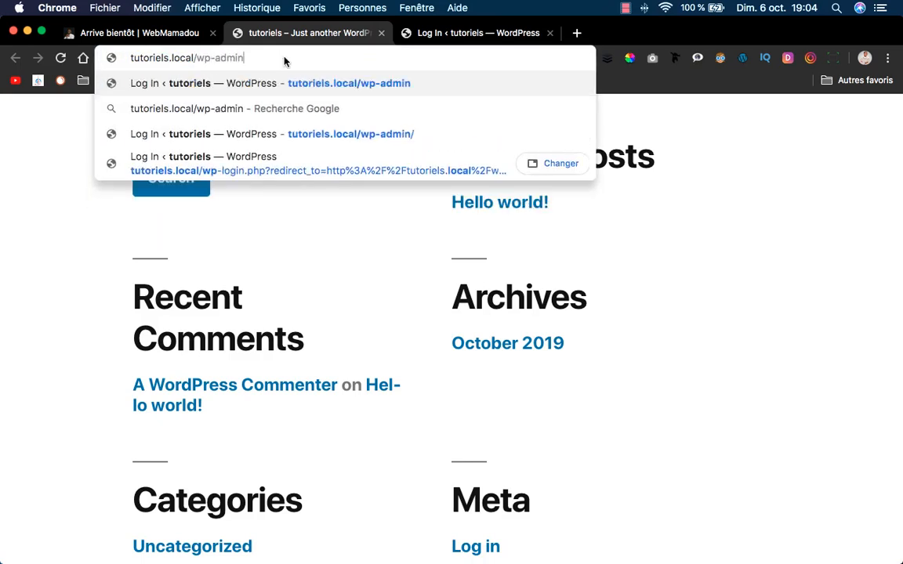
{"action": "key", "text": "Return"}
{"action": "left_click", "coordinate": [479, 31]}
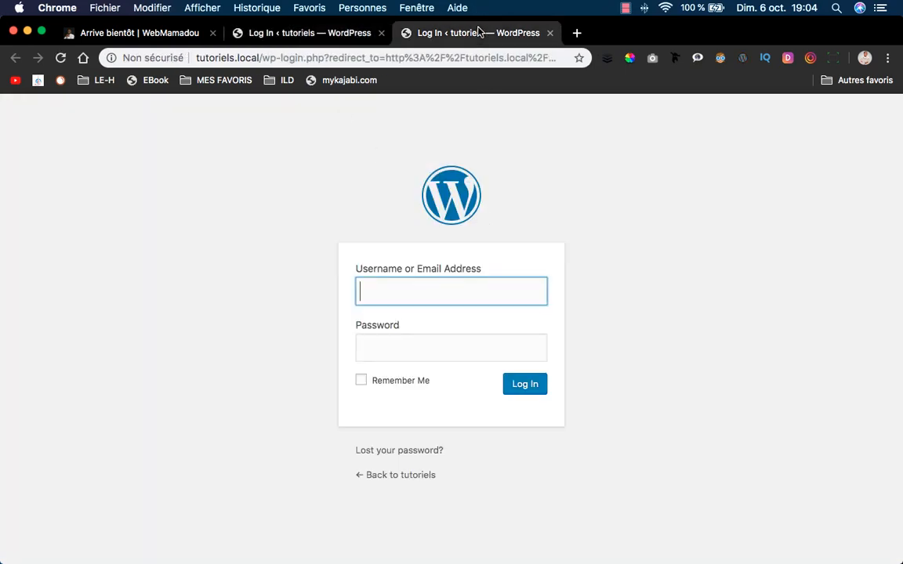
{"action": "left_click", "coordinate": [550, 32]}
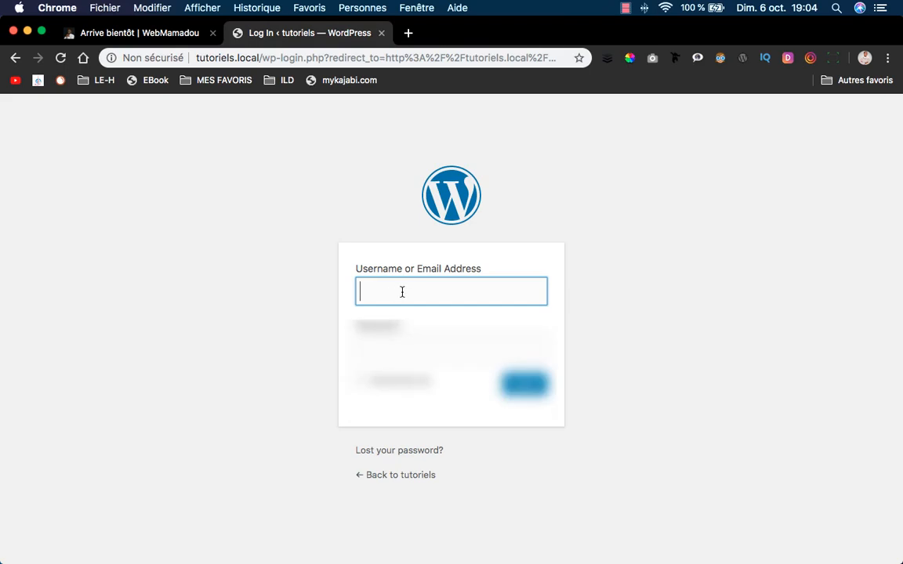
Log in to WordPress with the admin username and password.
{"action": "type", "text": "WM"}
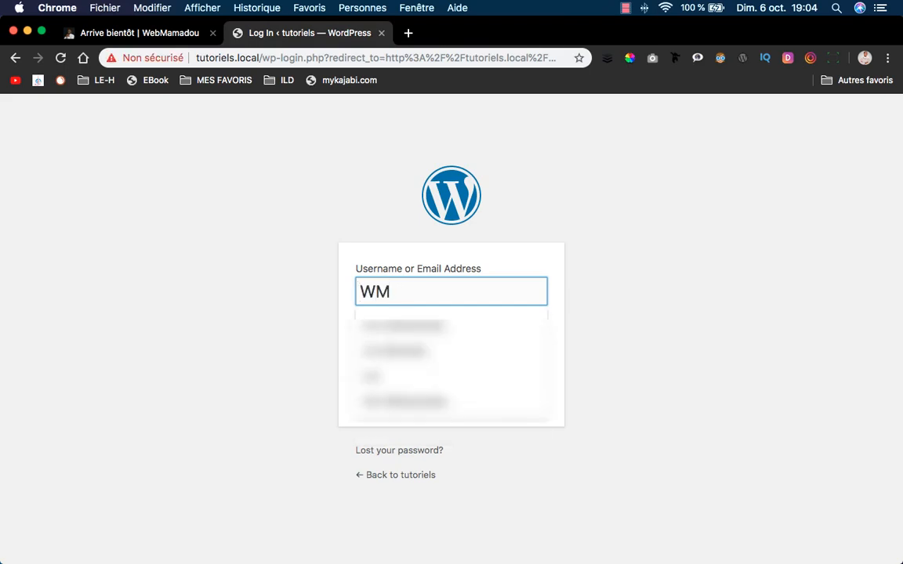
{"action": "type", "text": "-"}
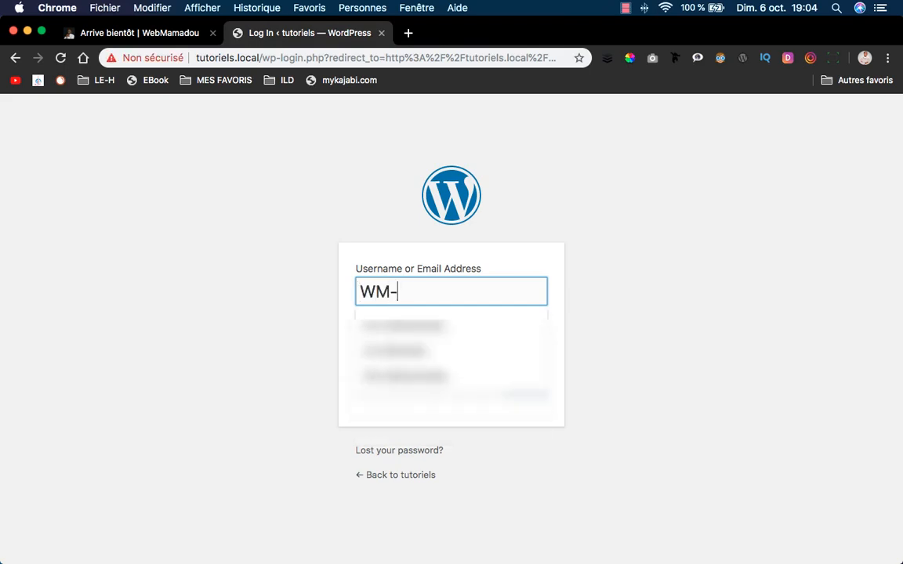
{"action": "type", "text": "tuto"}
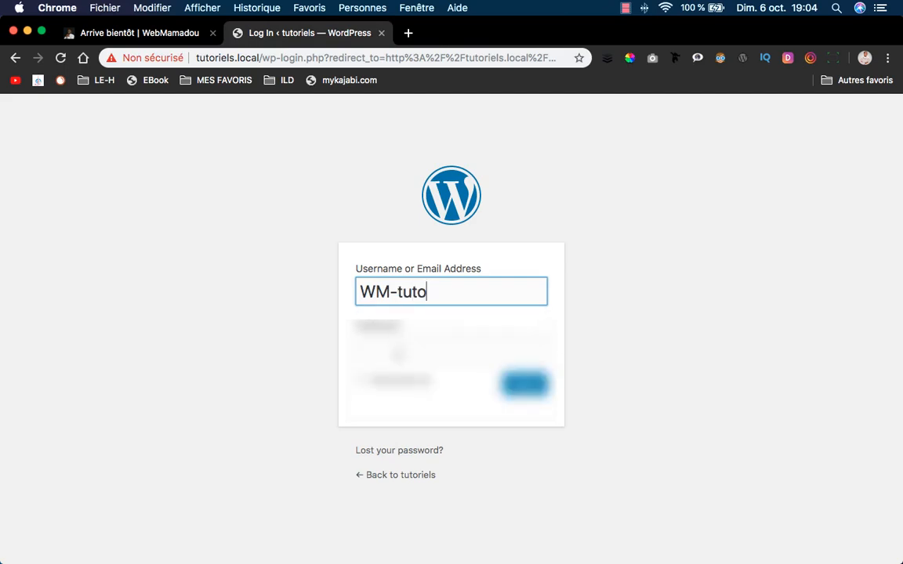
{"action": "key", "text": "Tab"}
{"action": "type", "text": "•"}
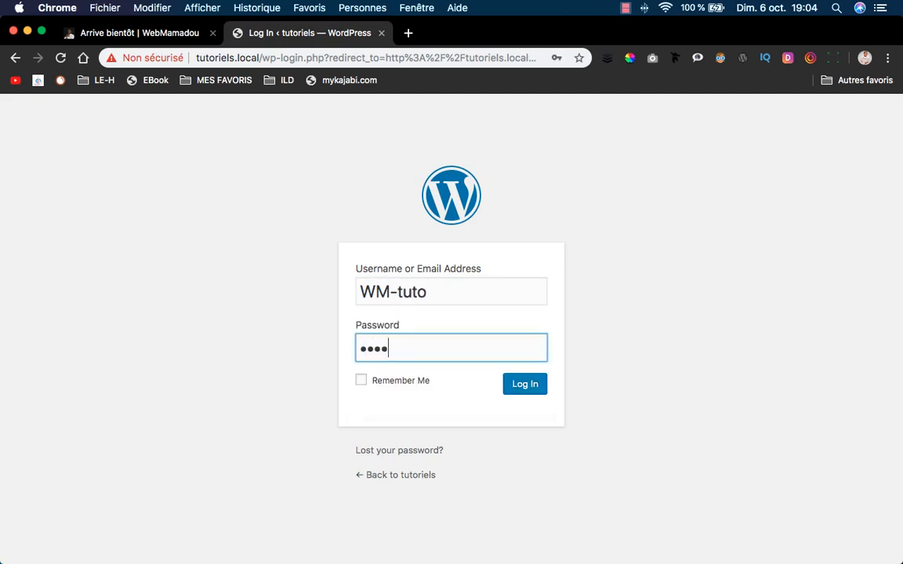
{"action": "left_click", "coordinate": [526, 387]}
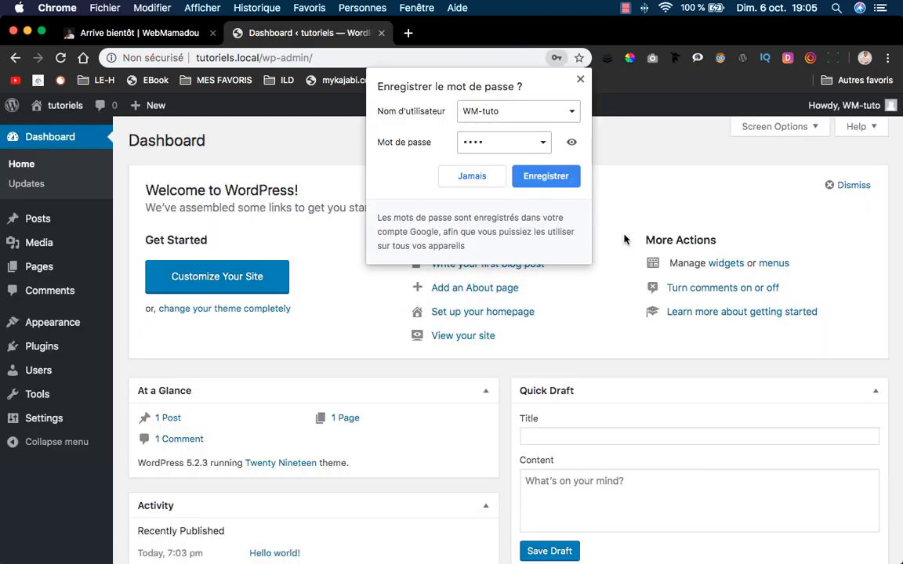
Dismiss Chrome's save-password bubble with Jamais to reveal the tutoriels Dashboard.
{"action": "left_click", "coordinate": [669, 149]}
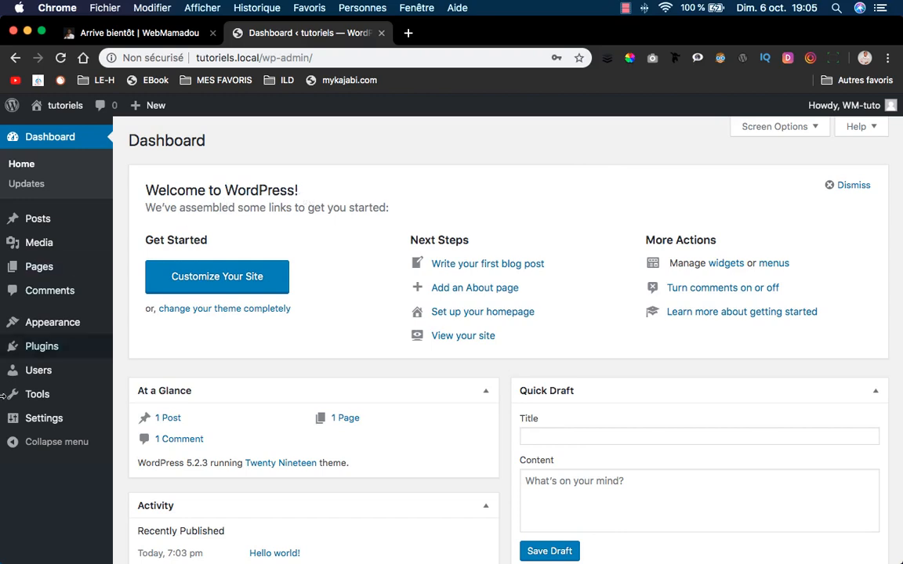
Open Settings > General and set the Site Language to Français.
{"action": "mouse_move", "coordinate": [39, 419]}
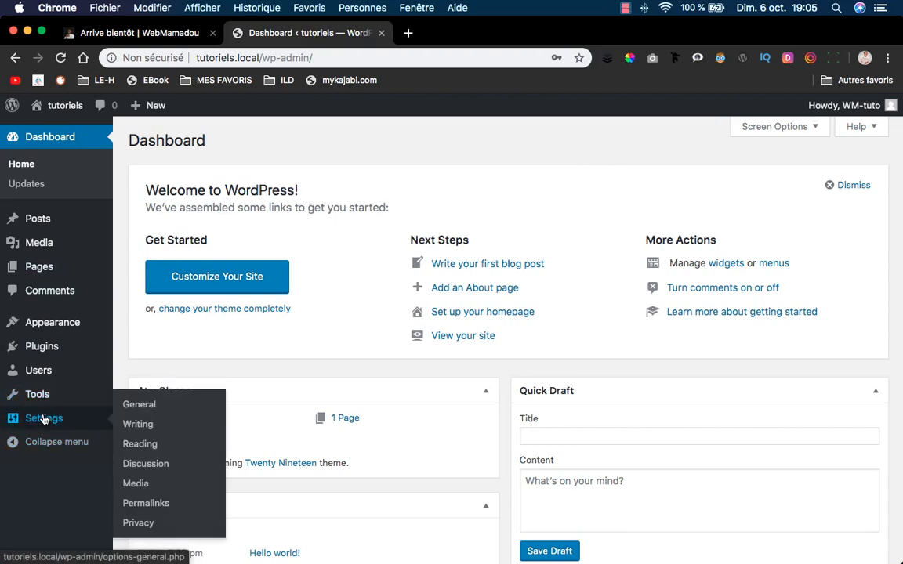
{"action": "left_click", "coordinate": [156, 413]}
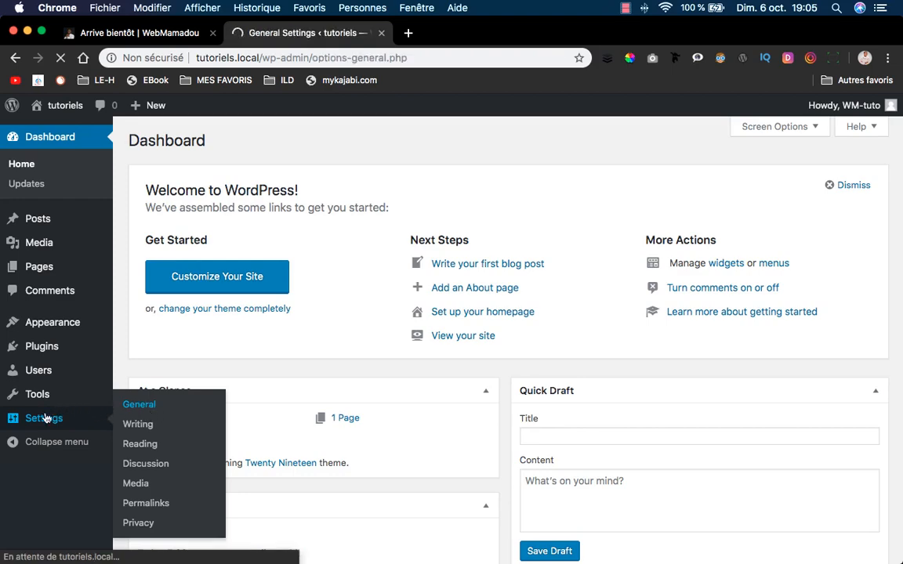
{"action": "scroll", "coordinate": [183, 383], "scroll_direction": "down", "scroll_amount": 5}
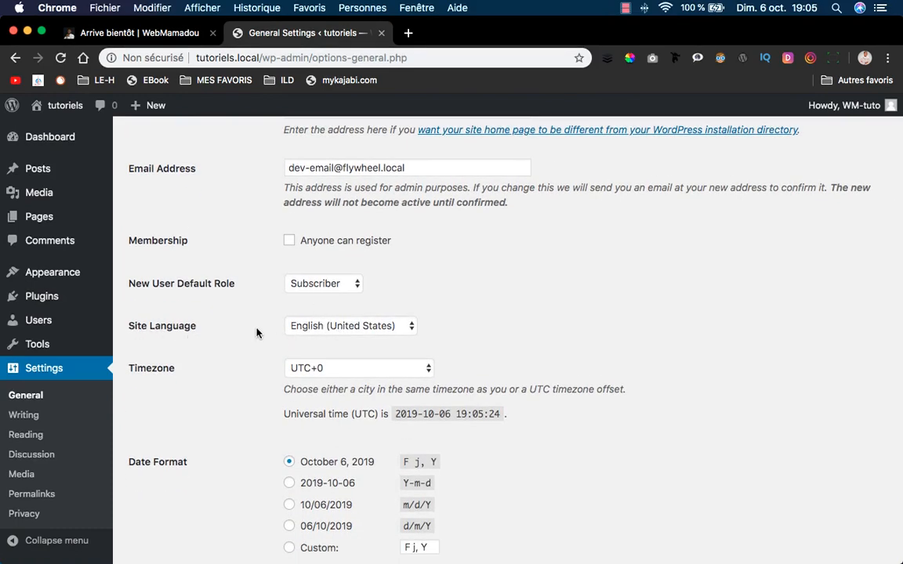
{"action": "left_click", "coordinate": [368, 326]}
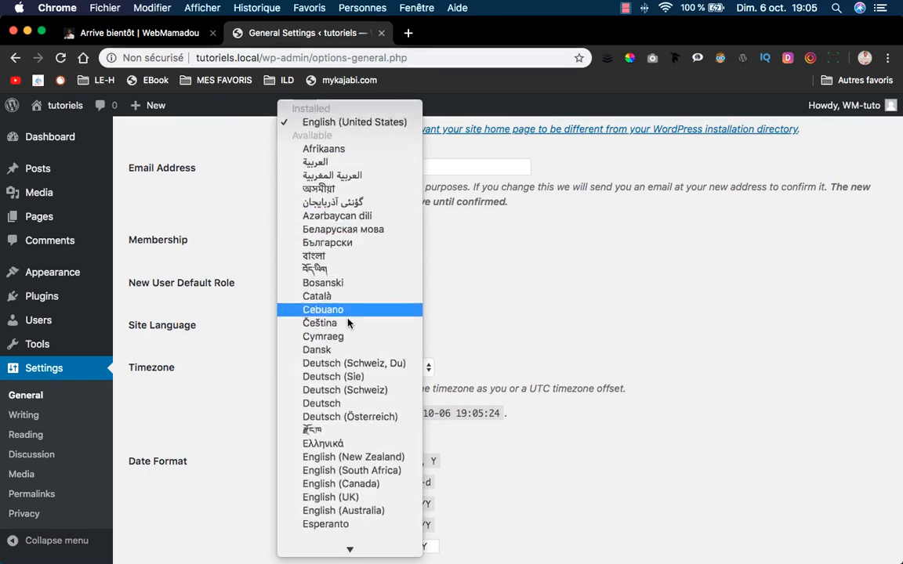
{"action": "scroll", "coordinate": [347, 322], "scroll_direction": "down", "scroll_amount": 10}
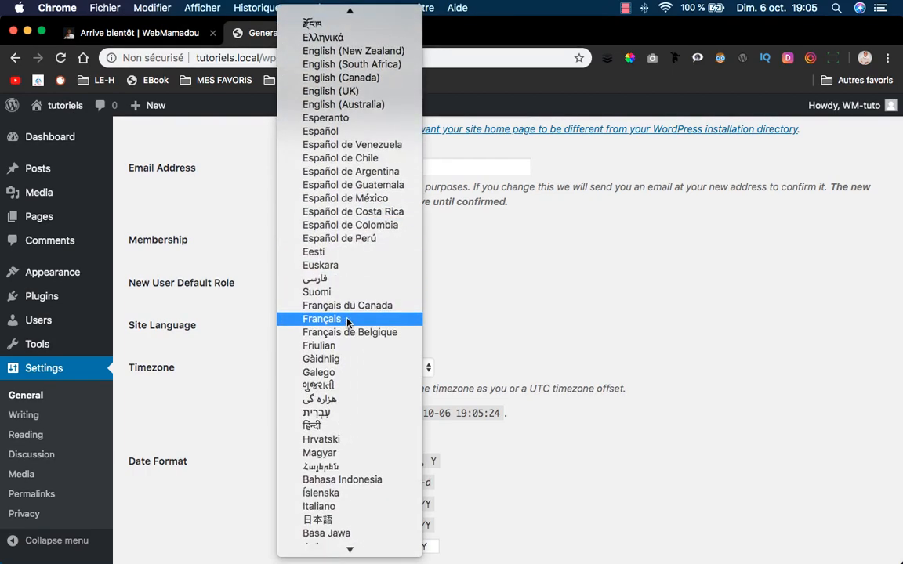
{"action": "left_click", "coordinate": [347, 307]}
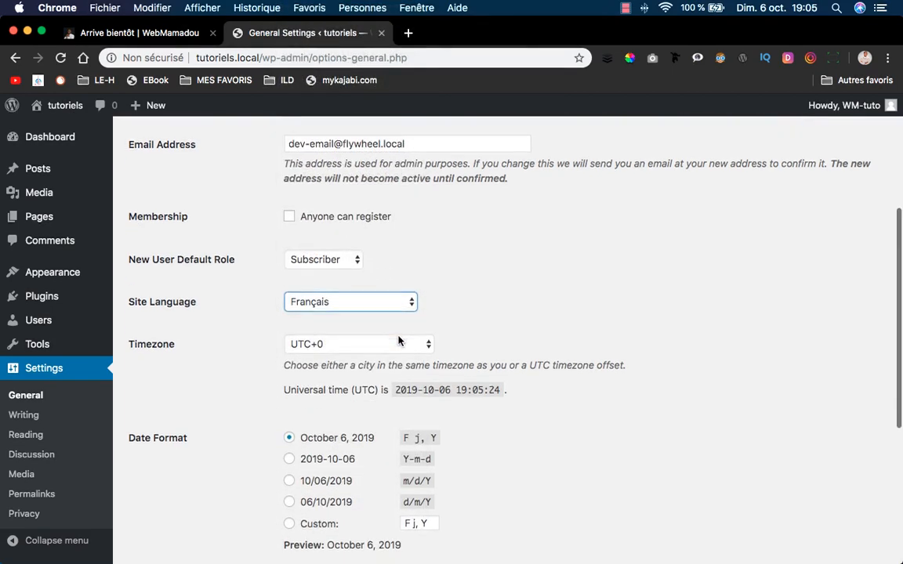
Set the Timezone to Bamako and scroll down to Save Changes.
{"action": "left_click", "coordinate": [373, 347]}
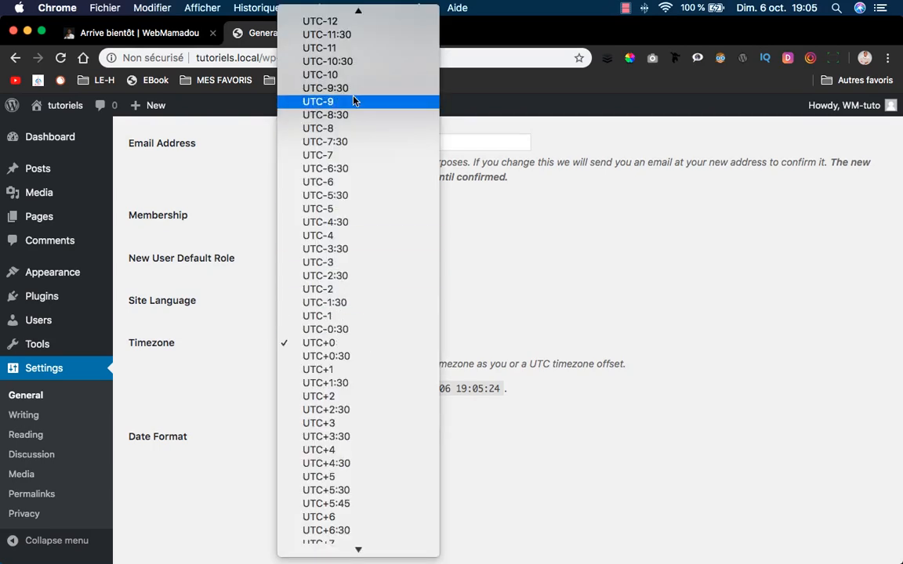
{"action": "scroll", "coordinate": [353, 100], "scroll_direction": "up", "scroll_amount": 20}
{"action": "scroll", "coordinate": [353, 100], "scroll_direction": "up", "scroll_amount": 20}
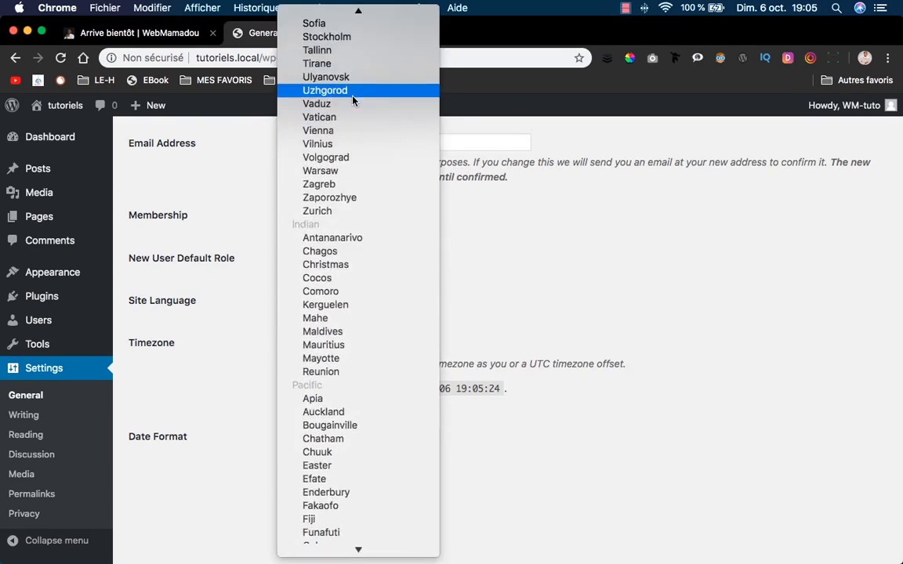
{"action": "scroll", "coordinate": [352, 99], "scroll_direction": "up", "scroll_amount": 10}
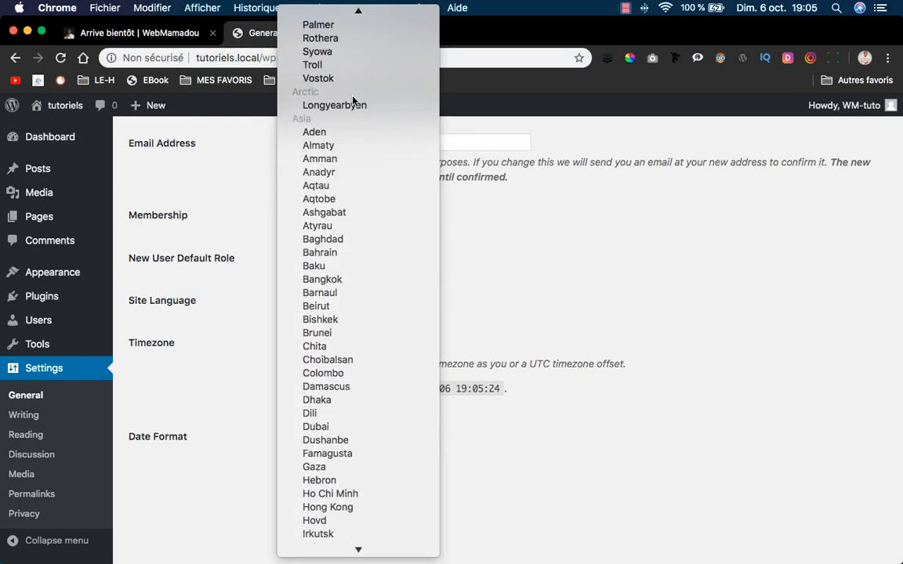
{"action": "scroll", "coordinate": [352, 99], "scroll_direction": "up", "scroll_amount": 20}
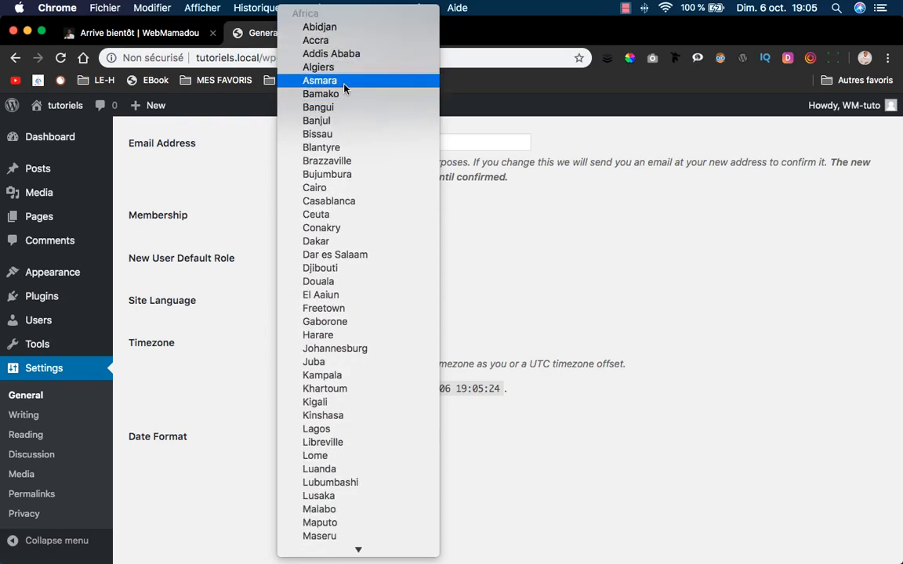
{"action": "key", "text": "Escape"}
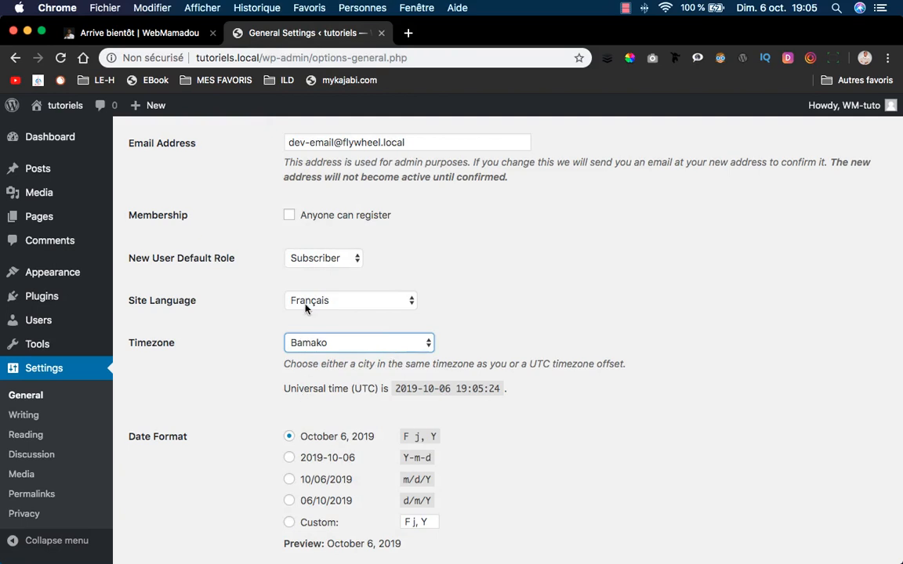
{"action": "scroll", "coordinate": [352, 313], "scroll_direction": "down", "scroll_amount": 3}
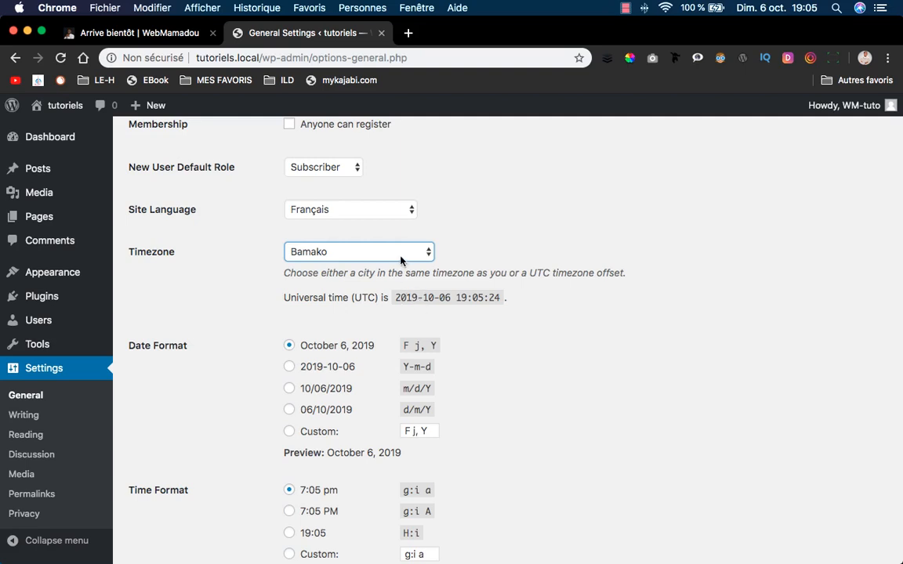
{"action": "scroll", "coordinate": [401, 289], "scroll_direction": "down", "scroll_amount": 6}
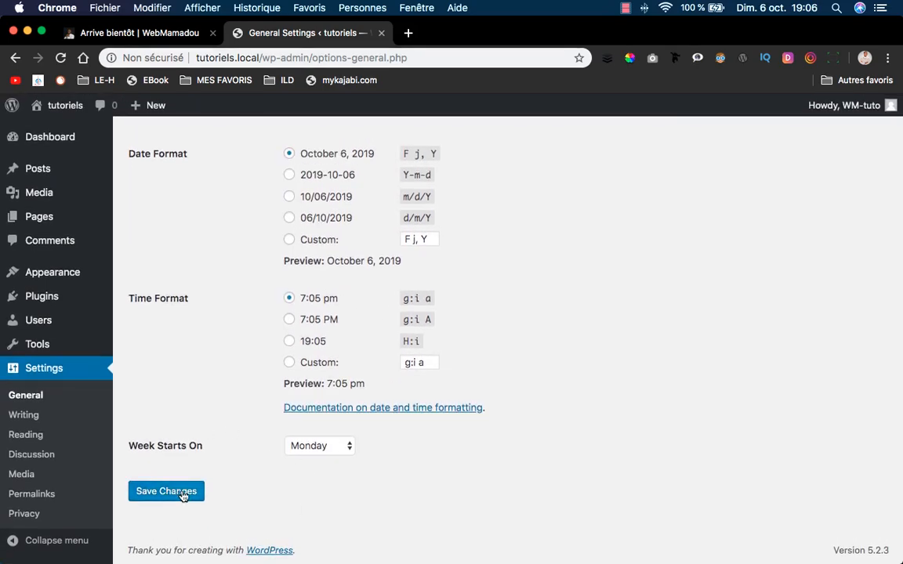
{"action": "scroll", "coordinate": [222, 337], "scroll_direction": "up", "scroll_amount": 3}
{"action": "scroll", "coordinate": [223, 337], "scroll_direction": "down", "scroll_amount": 3}
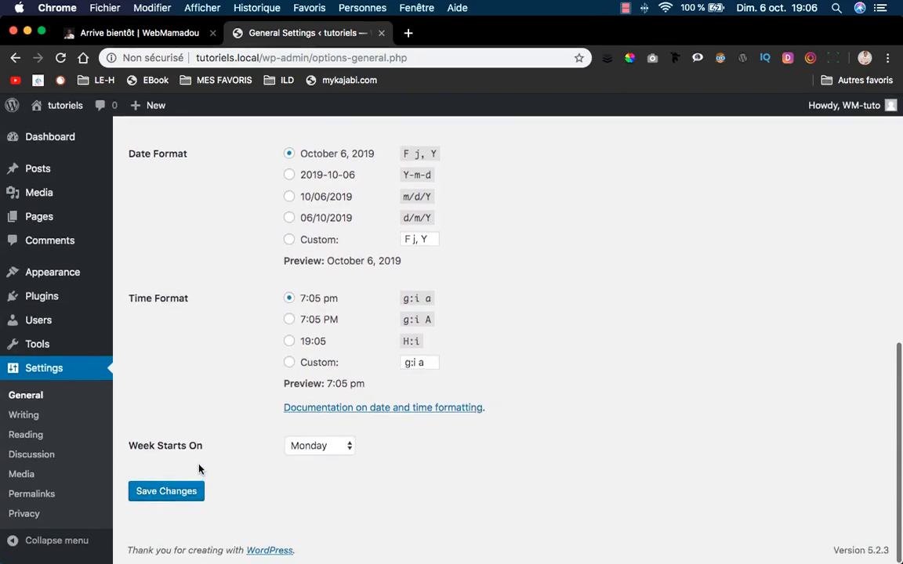
{"action": "scroll", "coordinate": [197, 468], "scroll_direction": "up", "scroll_amount": 10}
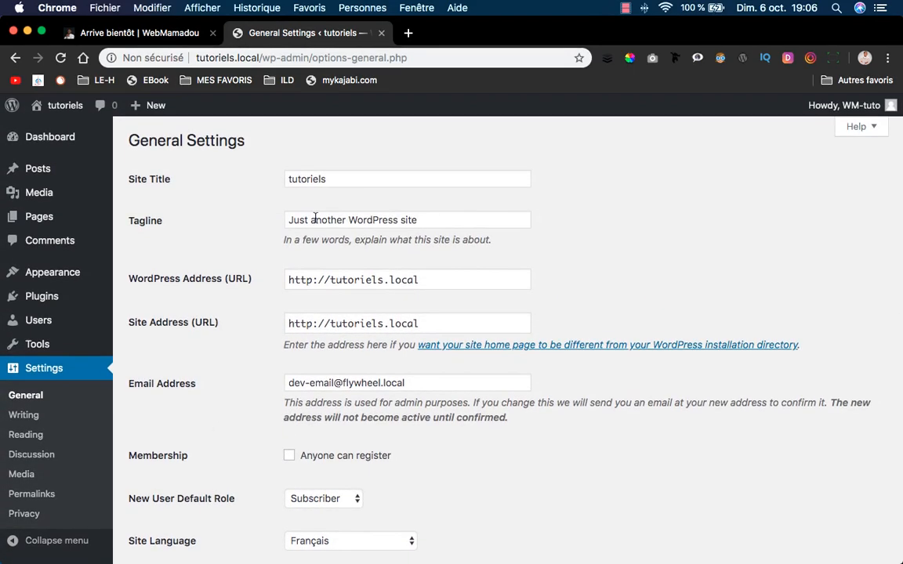
Set the tagline to 'Site de tuto webmamado' and capitalize the site title to 'Tutoriels'.
{"action": "triple_click", "coordinate": [312, 219]}
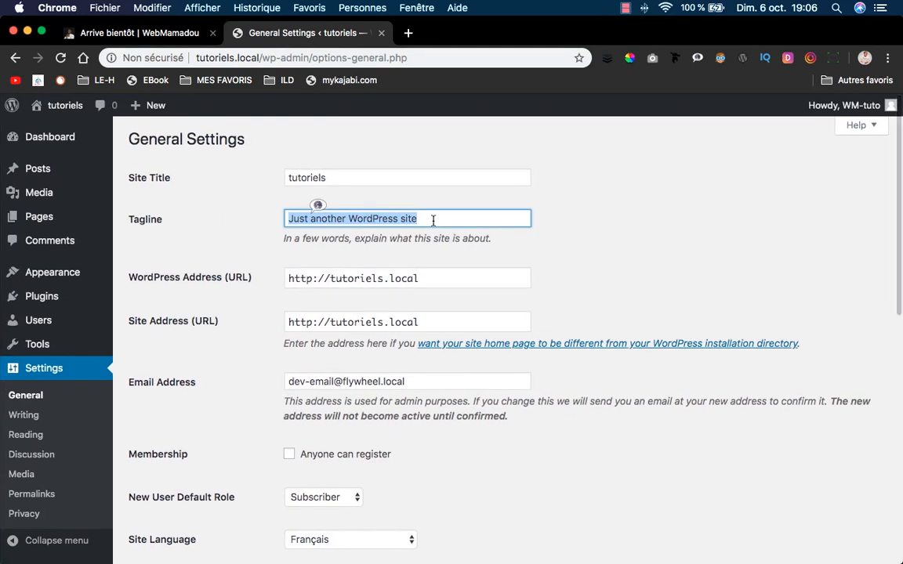
{"action": "type", "text": "Site de"}
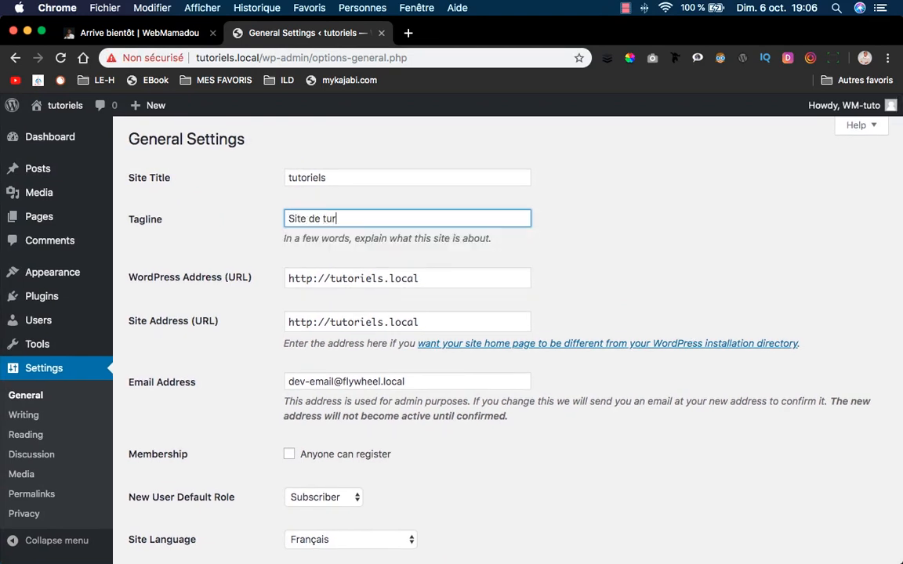
{"action": "type", "text": " tuto webmamadou"}
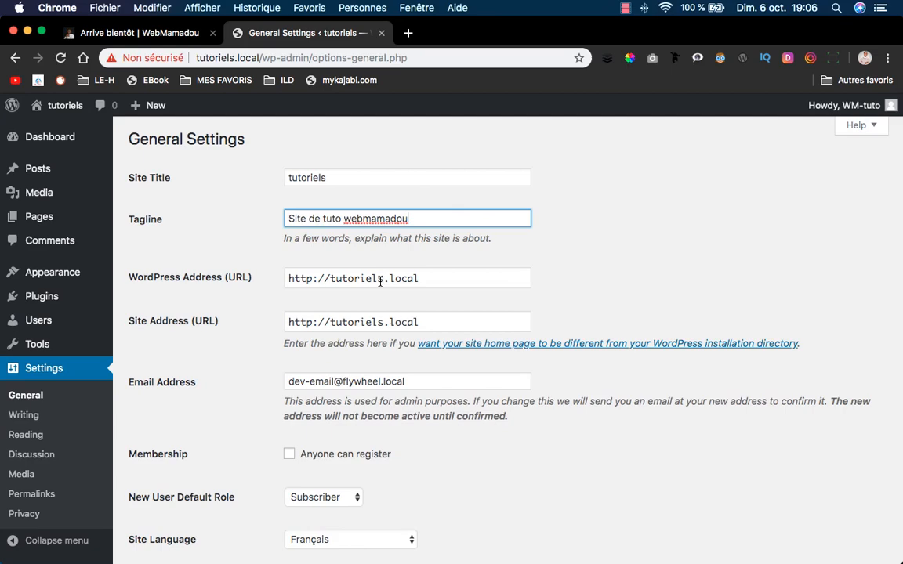
{"action": "scroll", "coordinate": [379, 280], "scroll_direction": "down", "scroll_amount": 3}
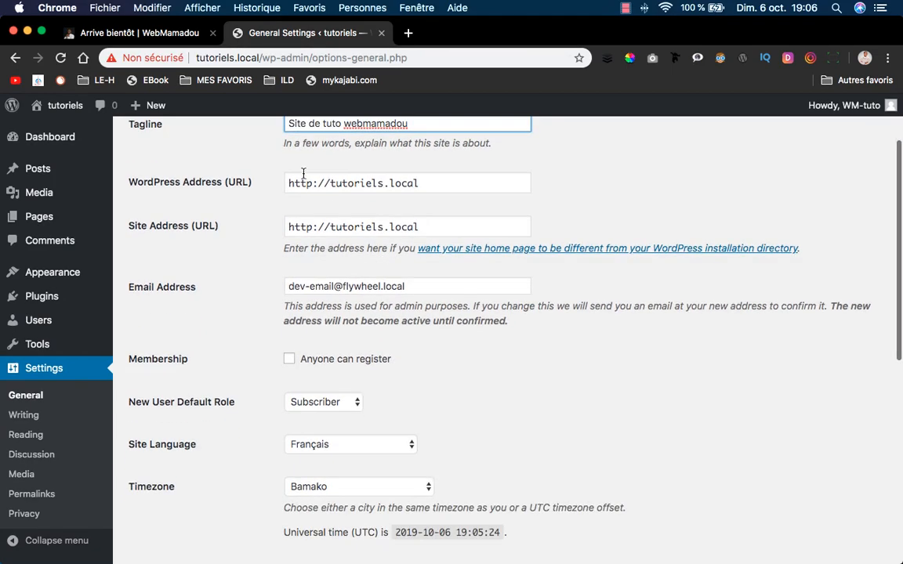
{"action": "scroll", "coordinate": [296, 176], "scroll_direction": "up", "scroll_amount": 3}
{"action": "left_click", "coordinate": [291, 179]}
{"action": "key", "text": "BackSpace"}
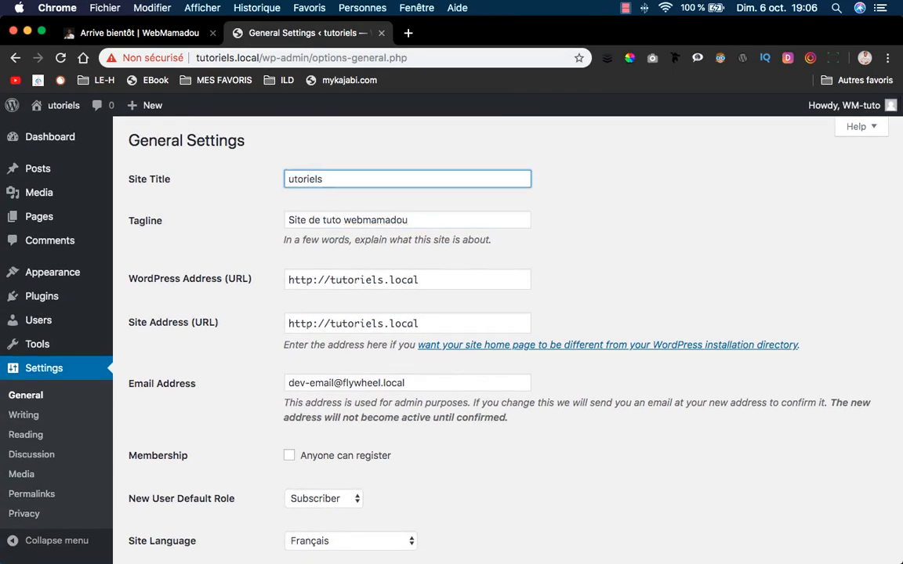
{"action": "type", "text": "T"}
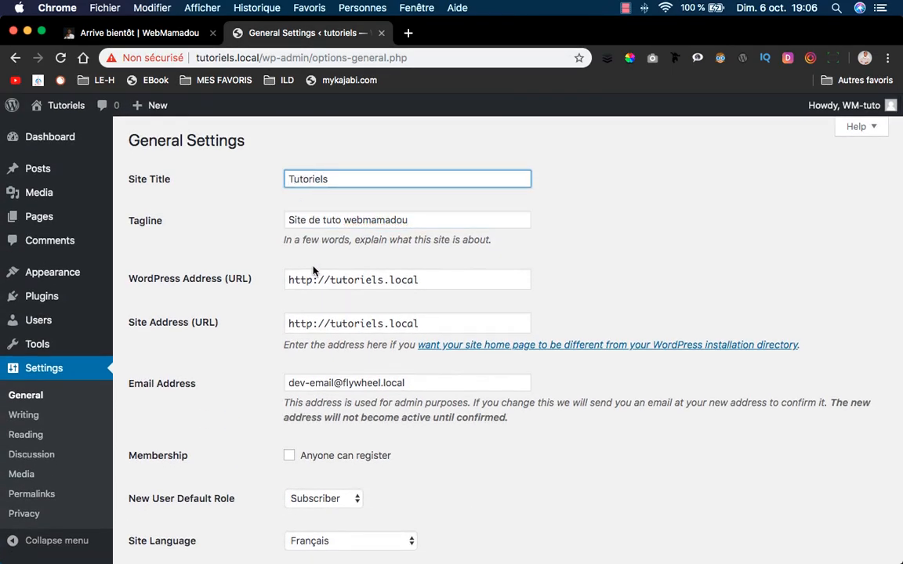
Save the General Settings, bringing the admin interface up in French.
{"action": "scroll", "coordinate": [312, 267], "scroll_direction": "down", "scroll_amount": 3}
{"action": "scroll", "coordinate": [279, 418], "scroll_direction": "down", "scroll_amount": 3}
{"action": "scroll", "coordinate": [280, 419], "scroll_direction": "down", "scroll_amount": 8}
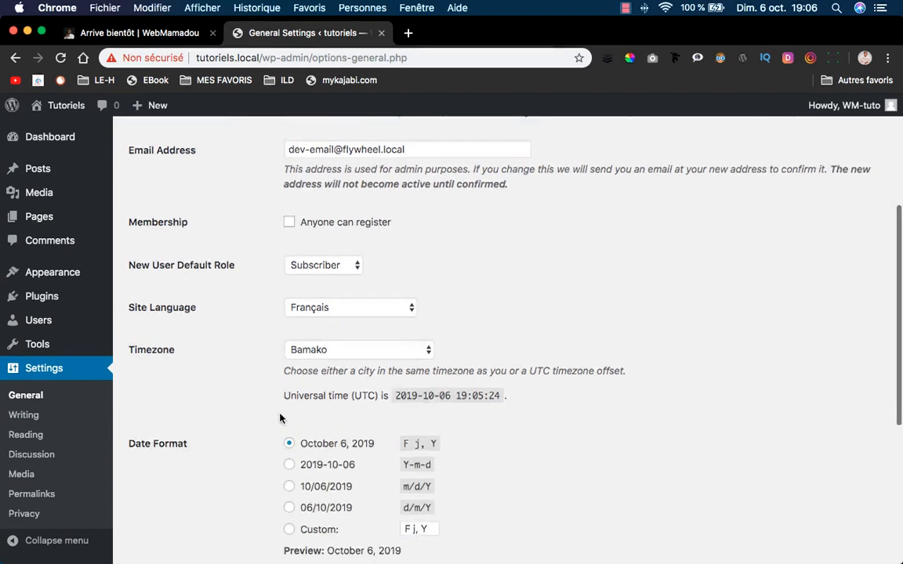
{"action": "scroll", "coordinate": [259, 439], "scroll_direction": "down", "scroll_amount": 1}
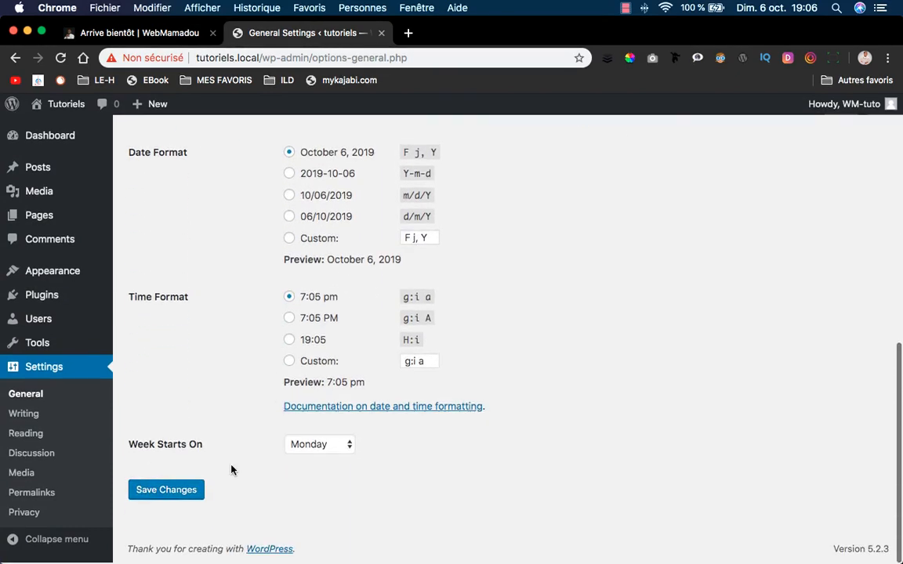
{"action": "left_click", "coordinate": [177, 491]}
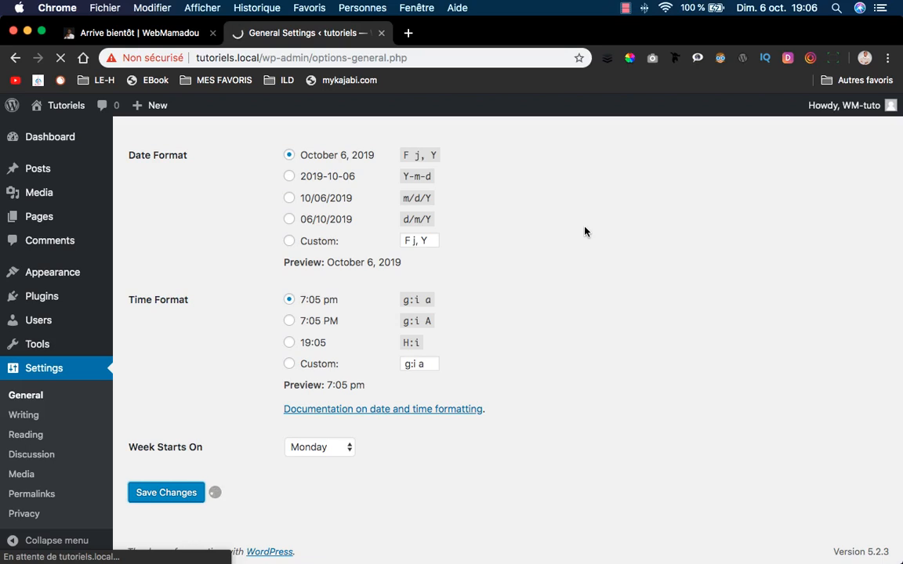
{"action": "scroll", "coordinate": [607, 262], "scroll_direction": "down", "scroll_amount": 1}
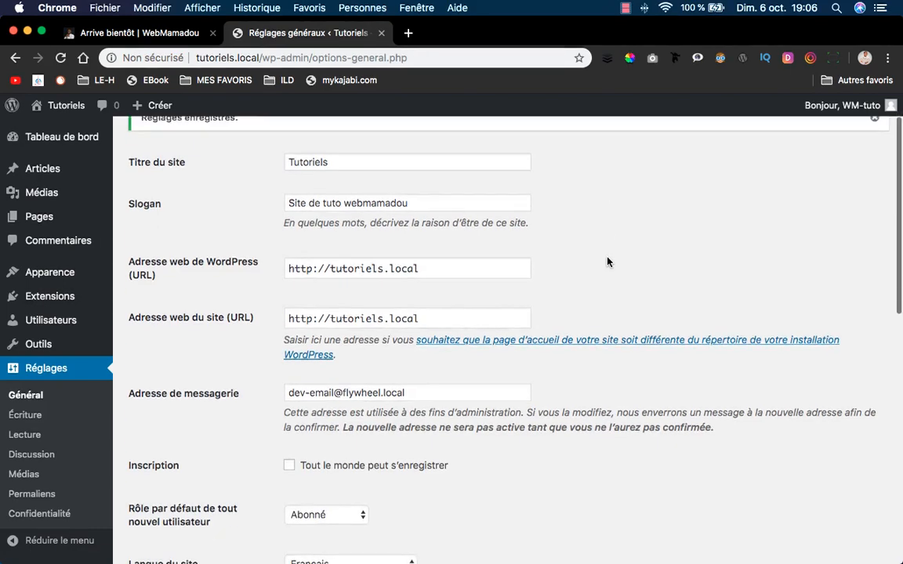
{"action": "scroll", "coordinate": [607, 262], "scroll_direction": "down", "scroll_amount": 5}
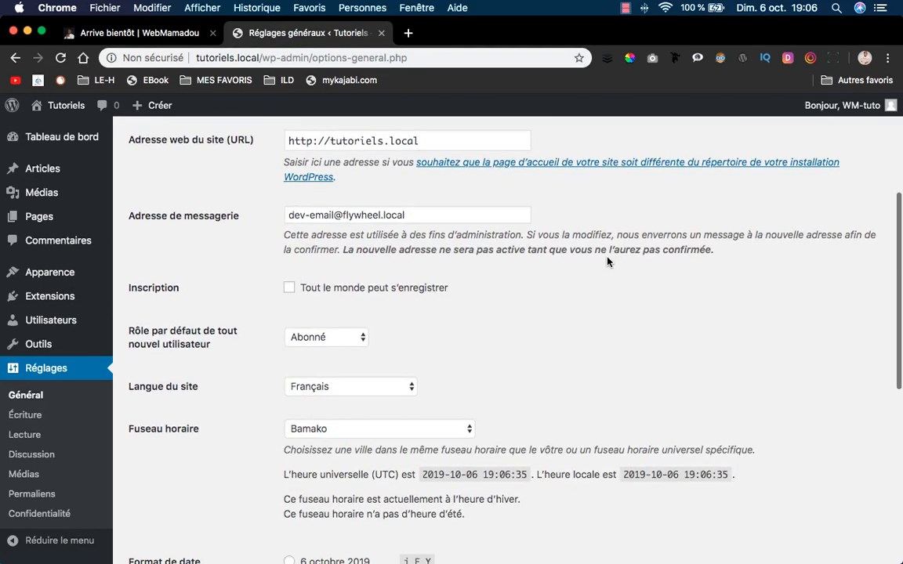
{"action": "scroll", "coordinate": [607, 262], "scroll_direction": "down", "scroll_amount": 3}
{"action": "scroll", "coordinate": [607, 262], "scroll_direction": "up", "scroll_amount": 8}
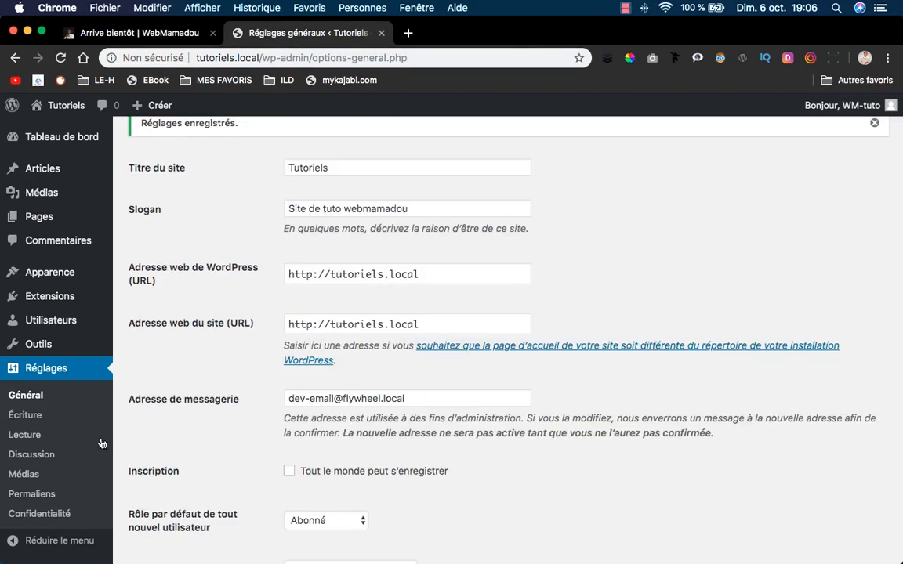
{"action": "mouse_move", "coordinate": [55, 296]}
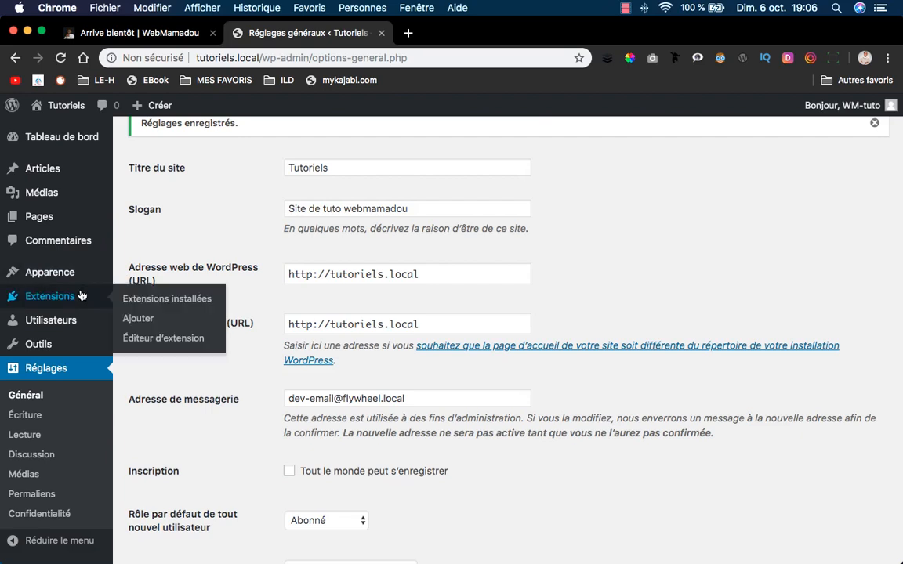
Search plugins for 'ssl', then install and activate Really Simple SSL.
{"action": "left_click", "coordinate": [149, 318]}
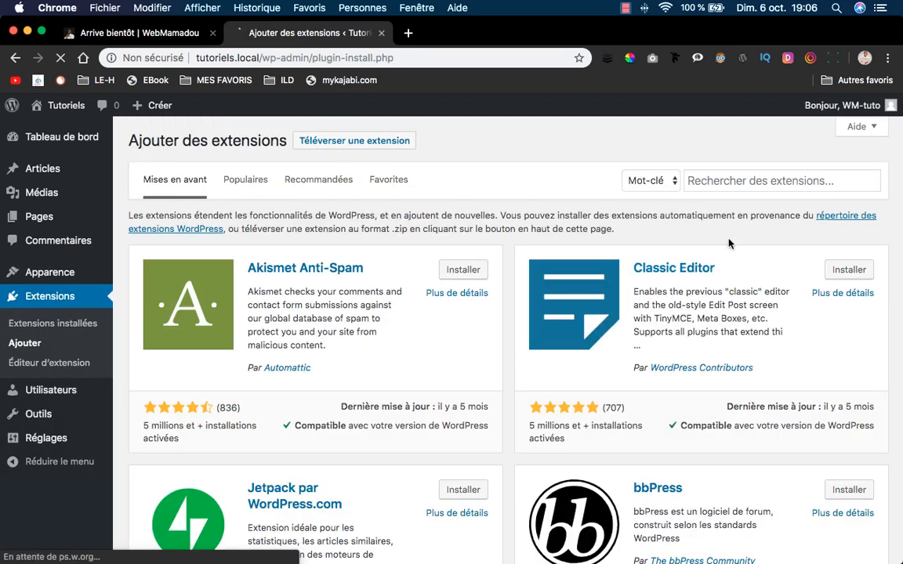
{"action": "left_click", "coordinate": [716, 183]}
{"action": "type", "text": "se"}
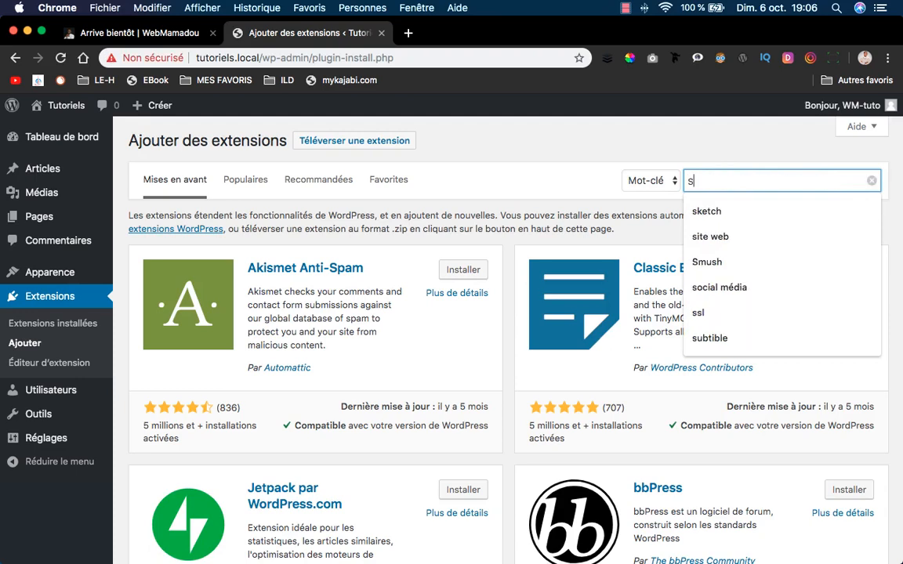
{"action": "type", "text": "s"}
{"action": "key", "text": "BackSpace"}
{"action": "key", "text": "BackSpace"}
{"action": "type", "text": "sl"}
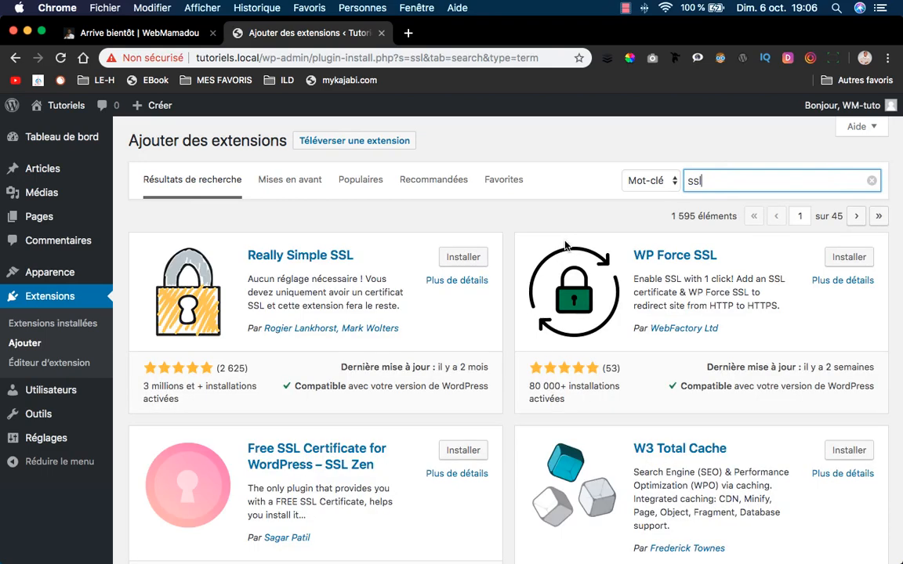
{"action": "left_click", "coordinate": [461, 258]}
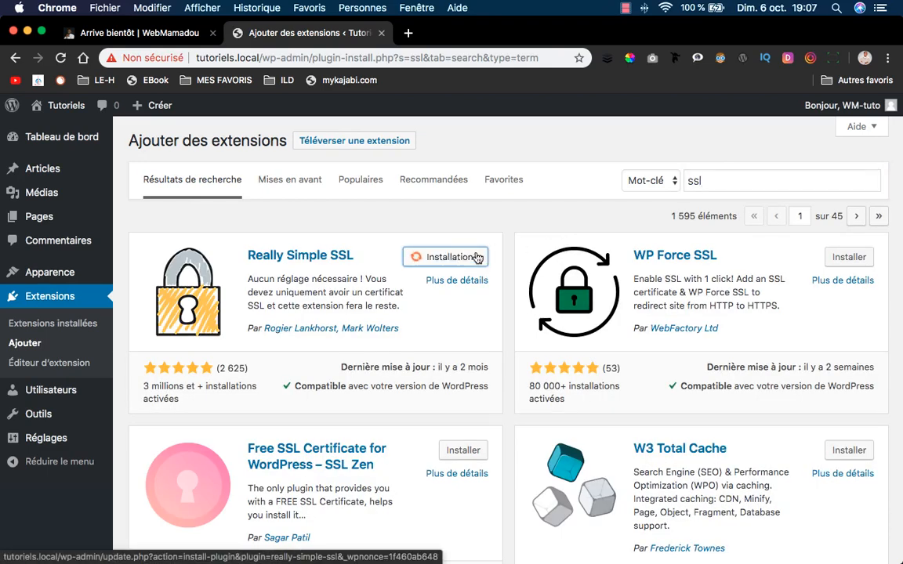
{"action": "left_click", "coordinate": [148, 57]}
{"action": "left_click", "coordinate": [494, 201]}
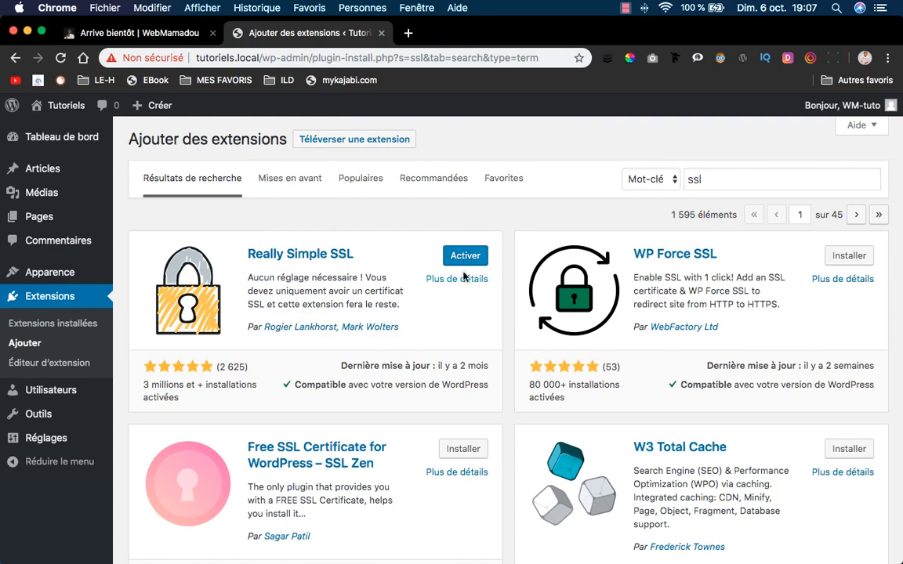
{"action": "left_click", "coordinate": [464, 255]}
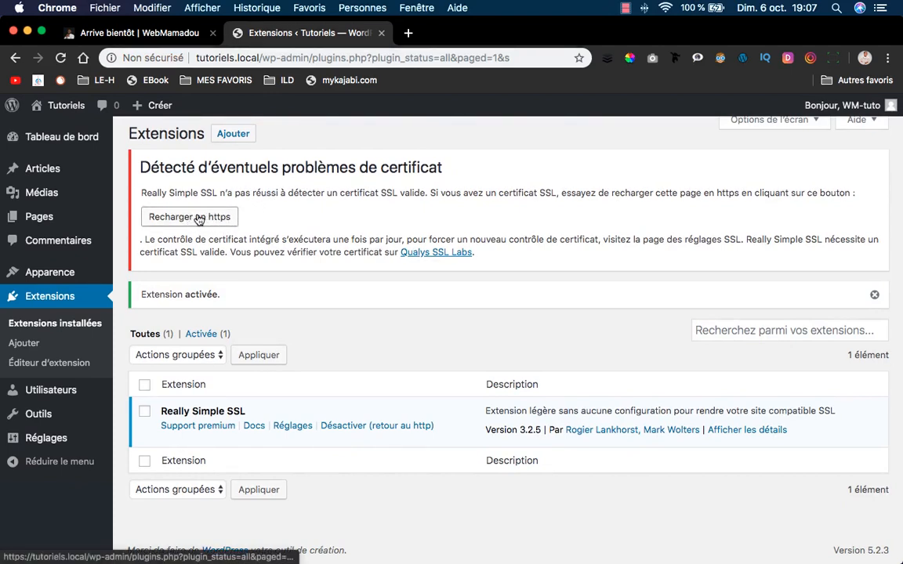
Reload the admin over https and log back in.
{"action": "left_click", "coordinate": [211, 59]}
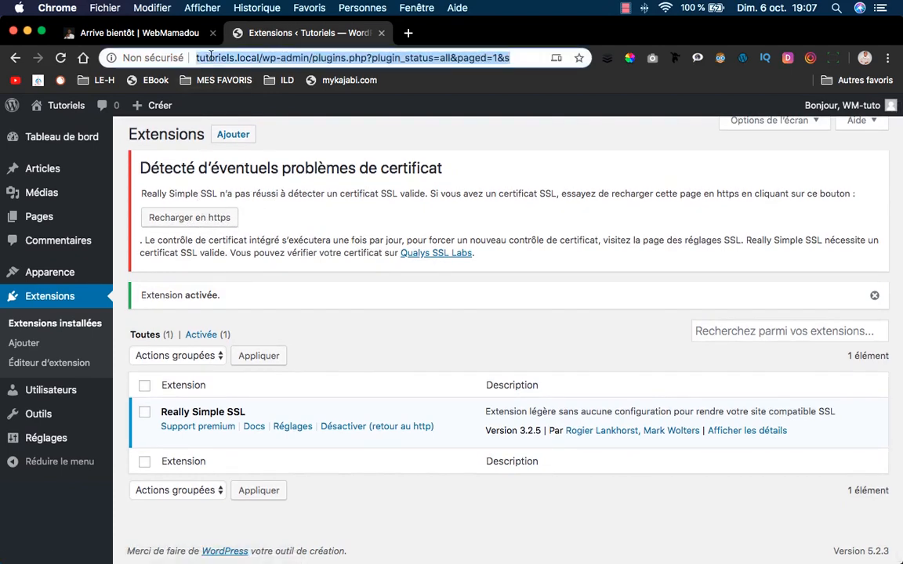
{"action": "left_click", "coordinate": [213, 57]}
{"action": "left_click", "coordinate": [275, 57]}
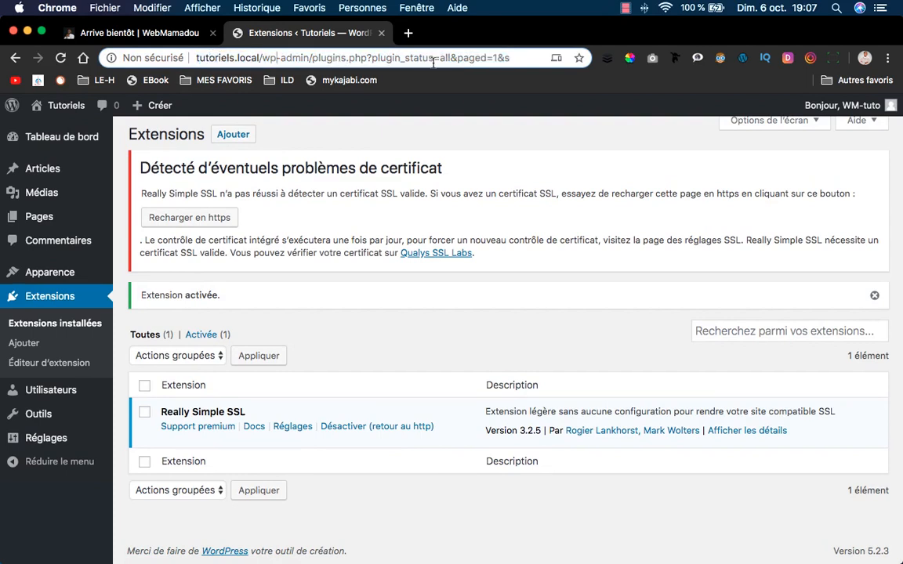
{"action": "left_click", "coordinate": [518, 58]}
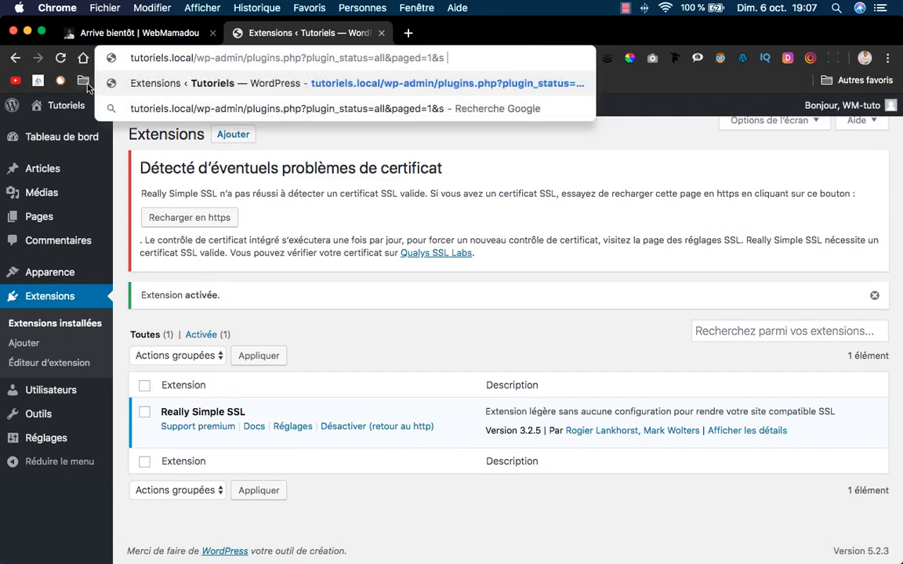
{"action": "left_click", "coordinate": [268, 231]}
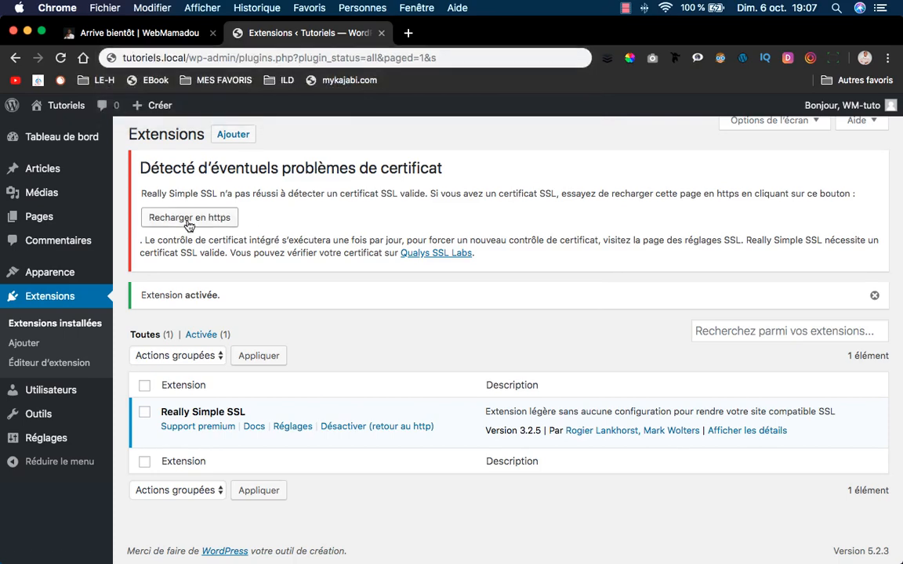
{"action": "left_click", "coordinate": [188, 219]}
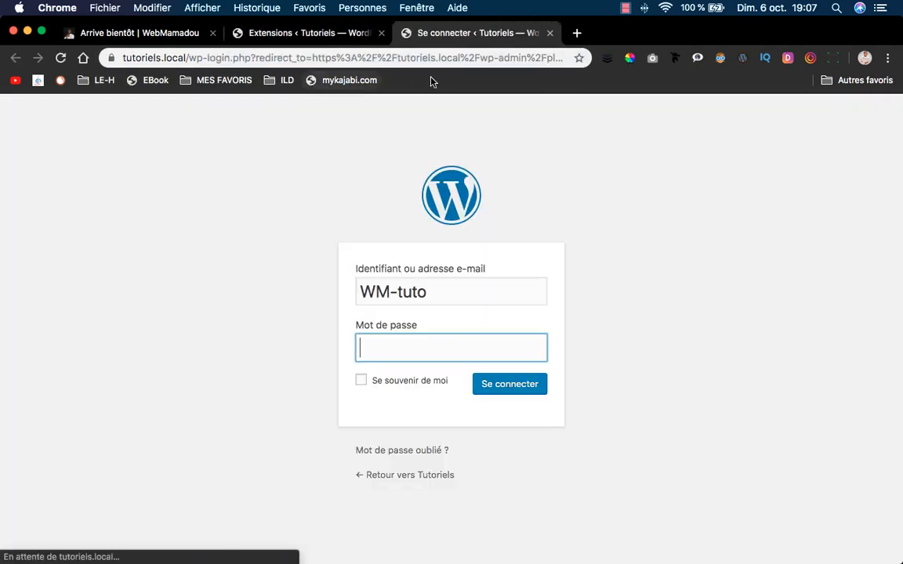
{"action": "type", "text": "a"}
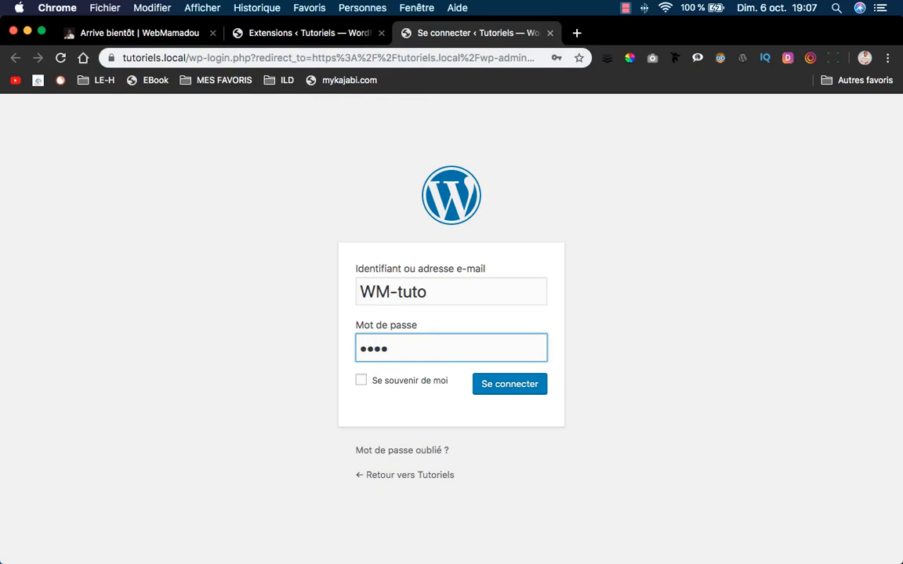
{"action": "left_click", "coordinate": [507, 387]}
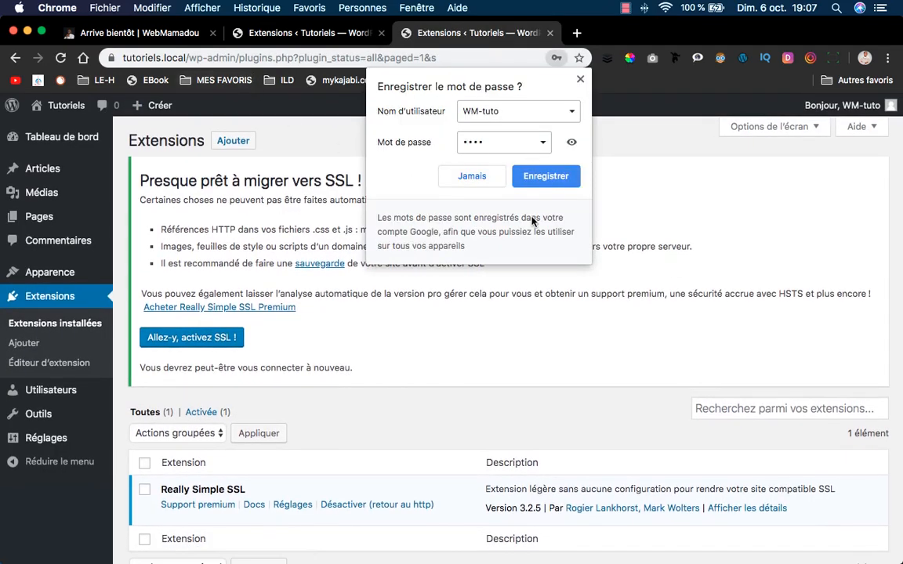
Activate SSL site-wide with 'Allez-y, activez SSL !' and close the 'SSL activé !' notice.
{"action": "left_click", "coordinate": [305, 172]}
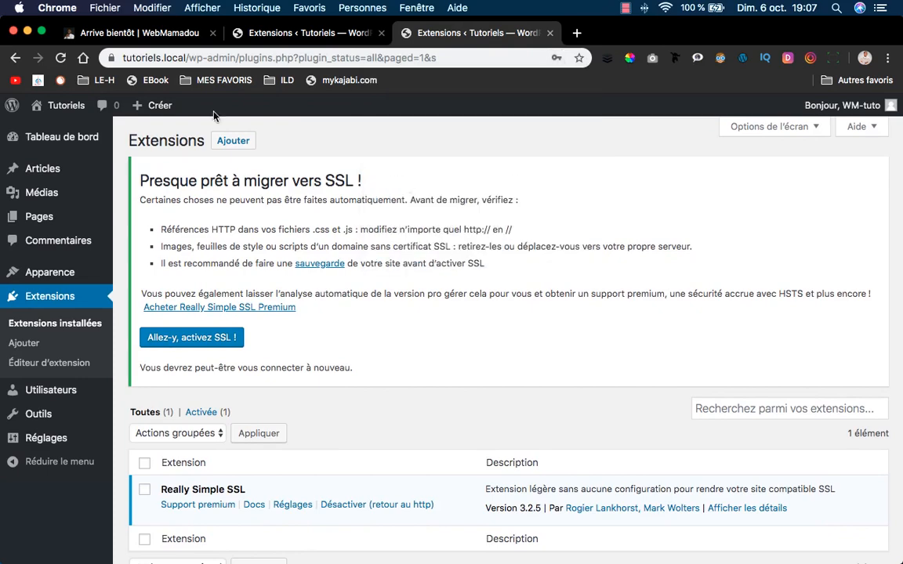
{"action": "left_click", "coordinate": [112, 59]}
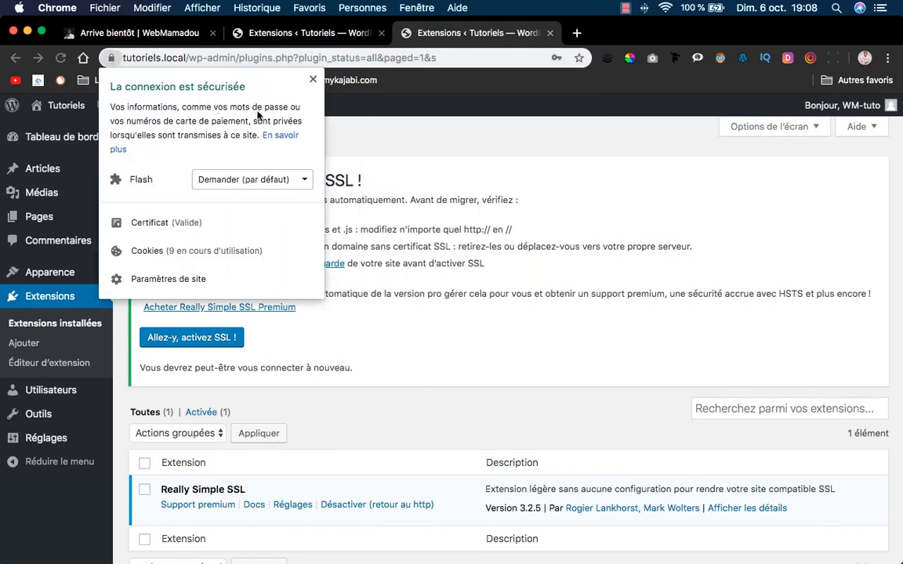
{"action": "left_click", "coordinate": [423, 139]}
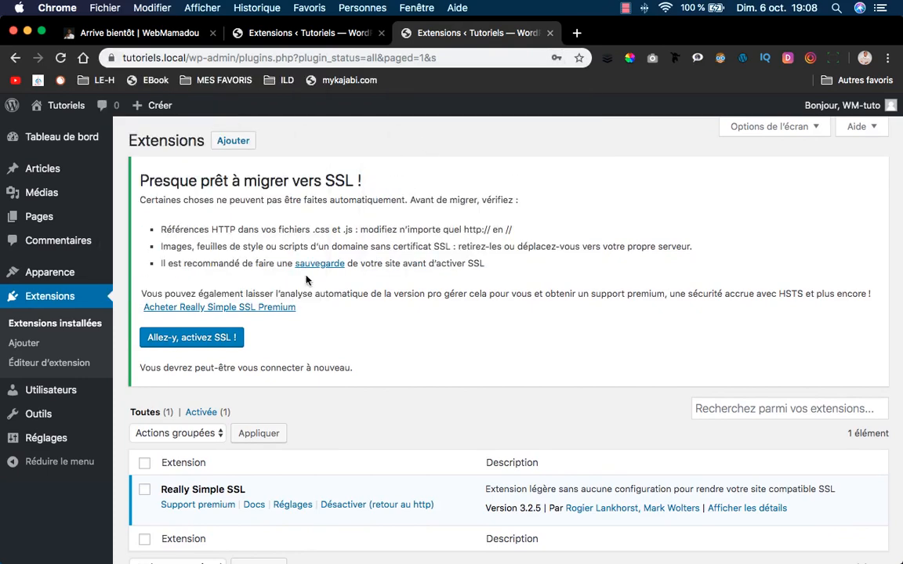
{"action": "left_click", "coordinate": [233, 339]}
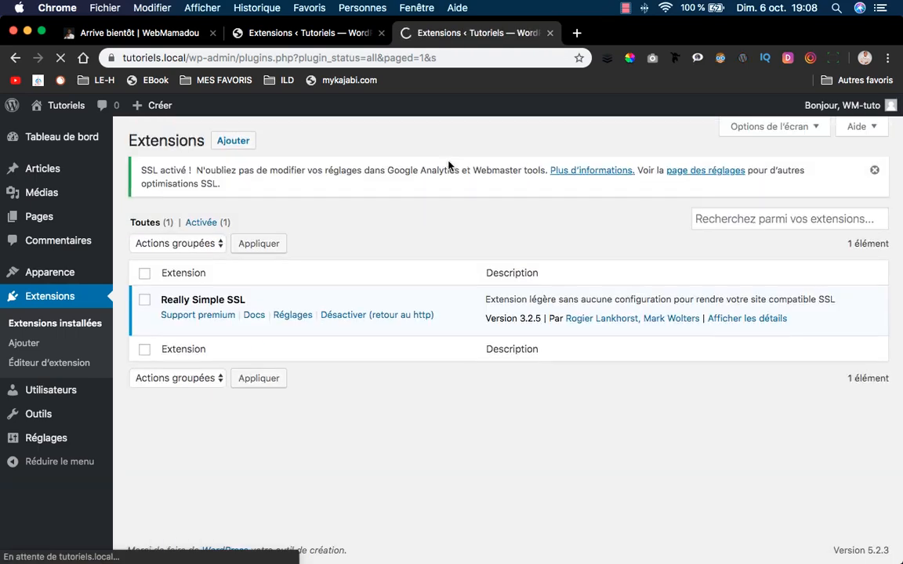
{"action": "left_click", "coordinate": [874, 166]}
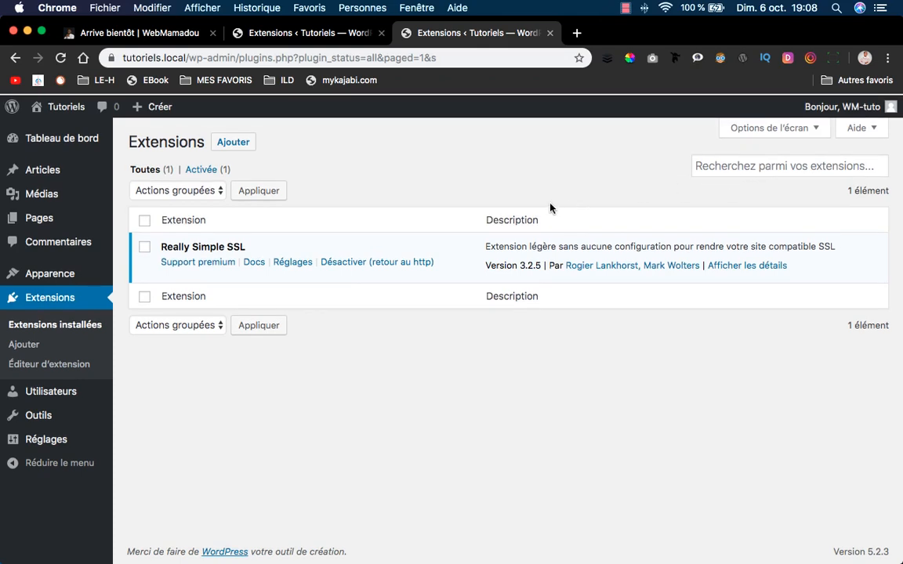
Log in again with the saved admin account to reach Add Plugins.
{"action": "left_click", "coordinate": [235, 146]}
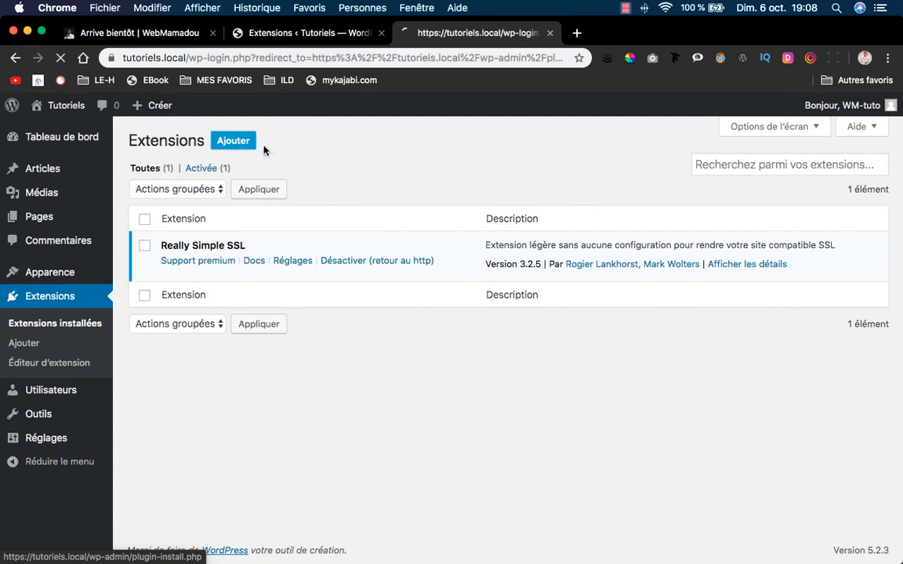
{"action": "left_click", "coordinate": [429, 296]}
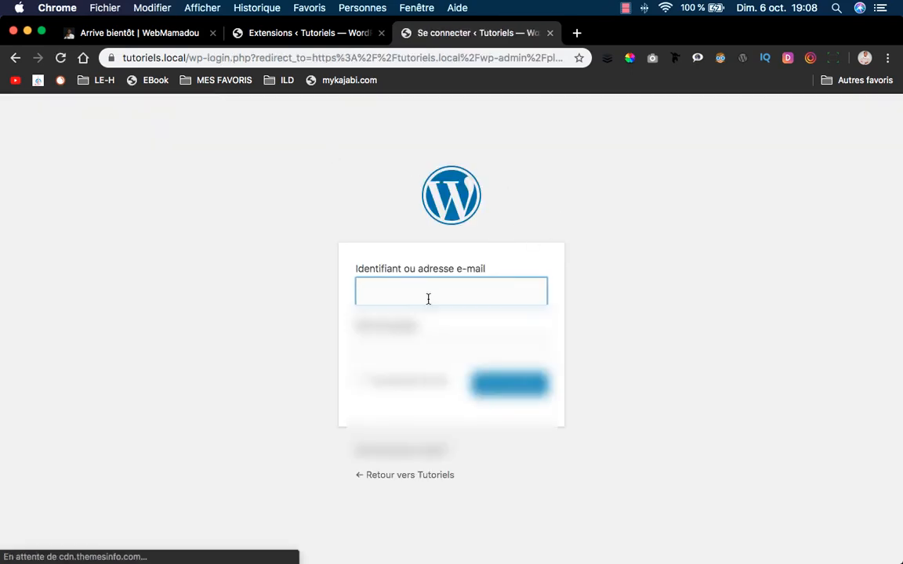
{"action": "type", "text": "WM-tuto"}
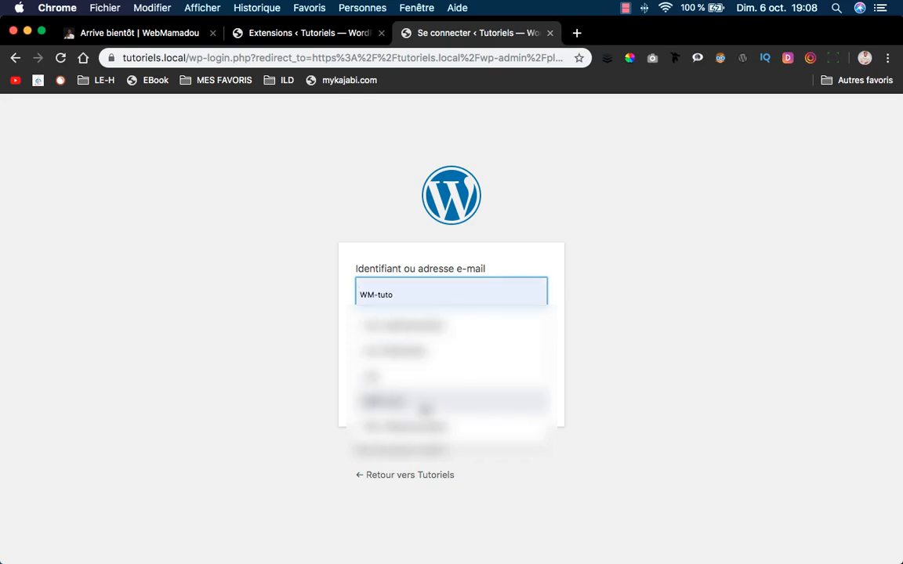
{"action": "left_click", "coordinate": [408, 400]}
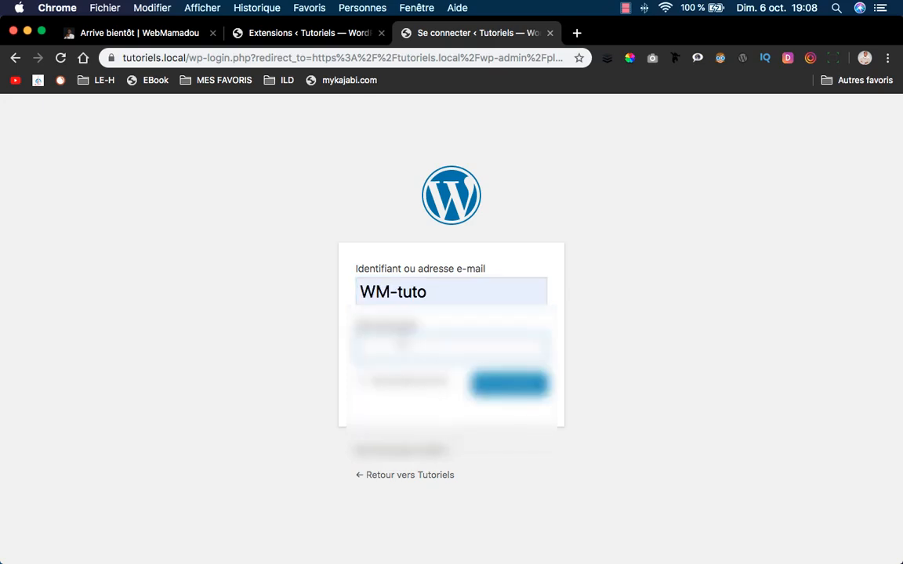
{"action": "type", "text": "••••••"}
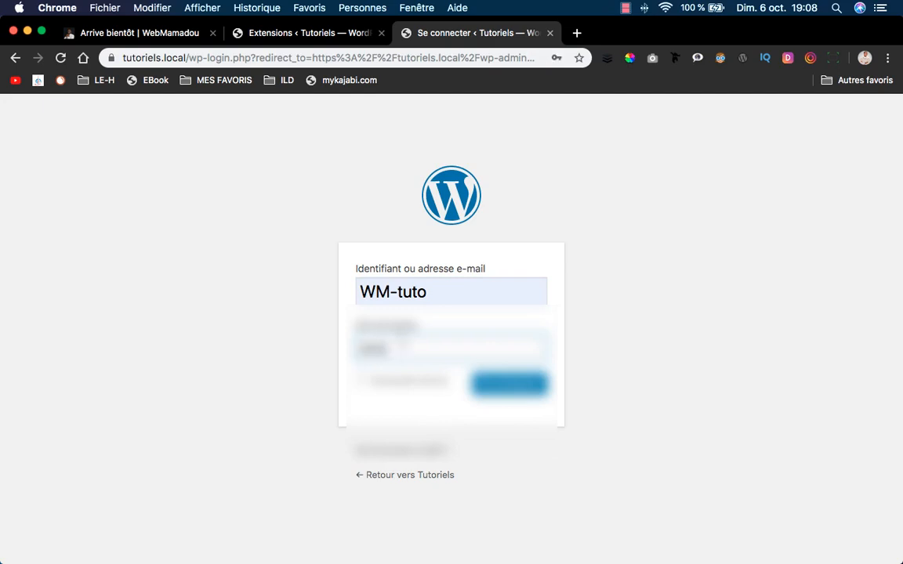
{"action": "key", "text": "Return"}
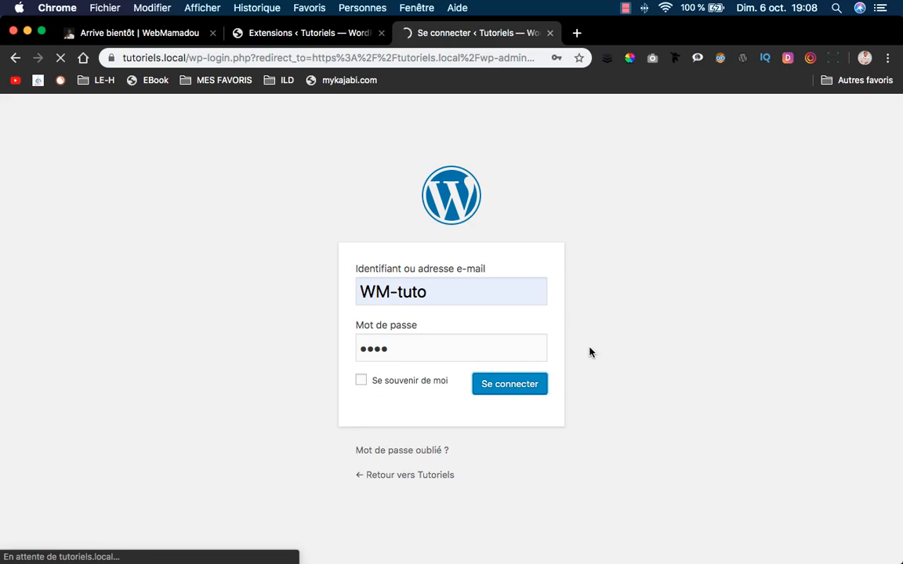
Close the old plugins tab, leave without saving, and decline the password prompt.
{"action": "left_click", "coordinate": [381, 33]}
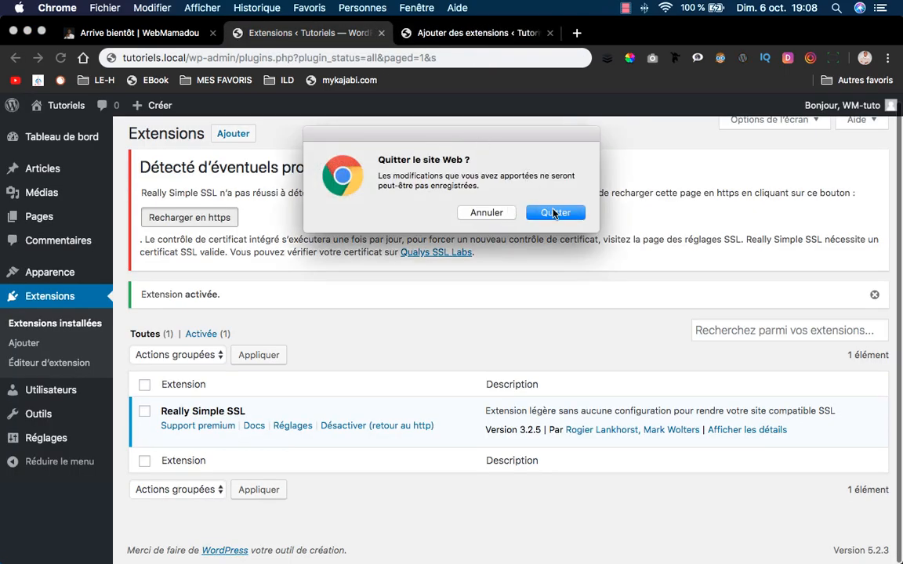
{"action": "left_click", "coordinate": [554, 213]}
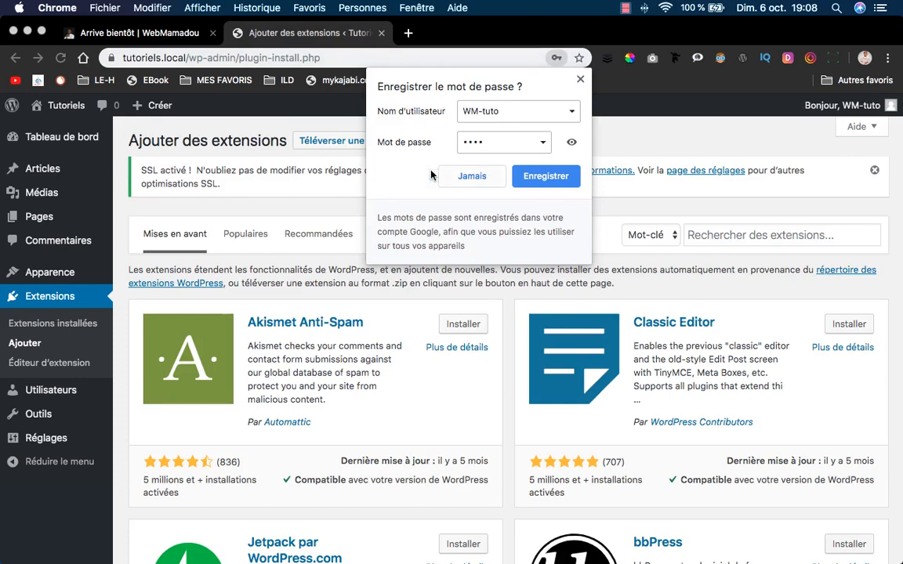
{"action": "left_click", "coordinate": [472, 175]}
{"action": "left_click", "coordinate": [685, 236]}
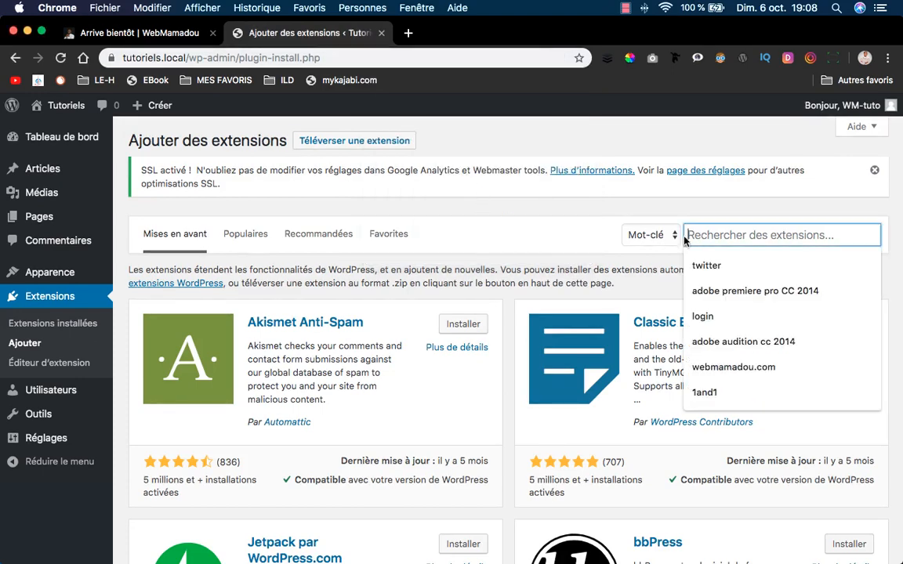
Search 'elementor', then install and activate Elementor Page Builder.
{"action": "type", "text": "eleme"}
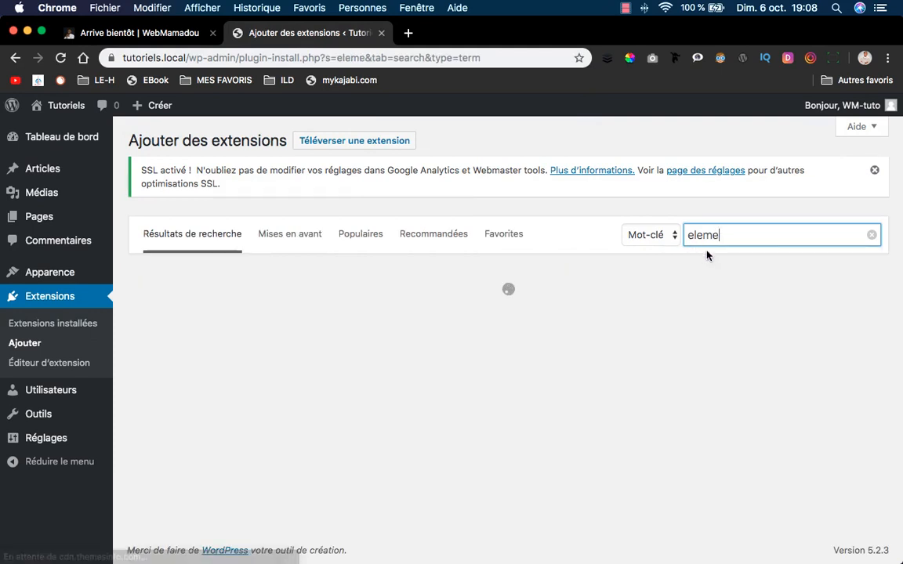
{"action": "type", "text": "ntor"}
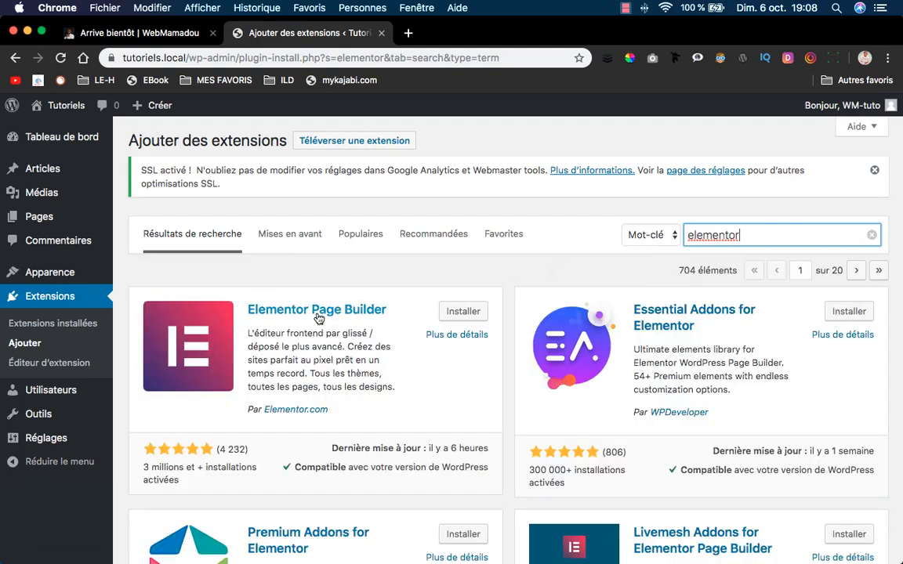
{"action": "scroll", "coordinate": [461, 309], "scroll_direction": "down", "scroll_amount": 1}
{"action": "left_click", "coordinate": [462, 311]}
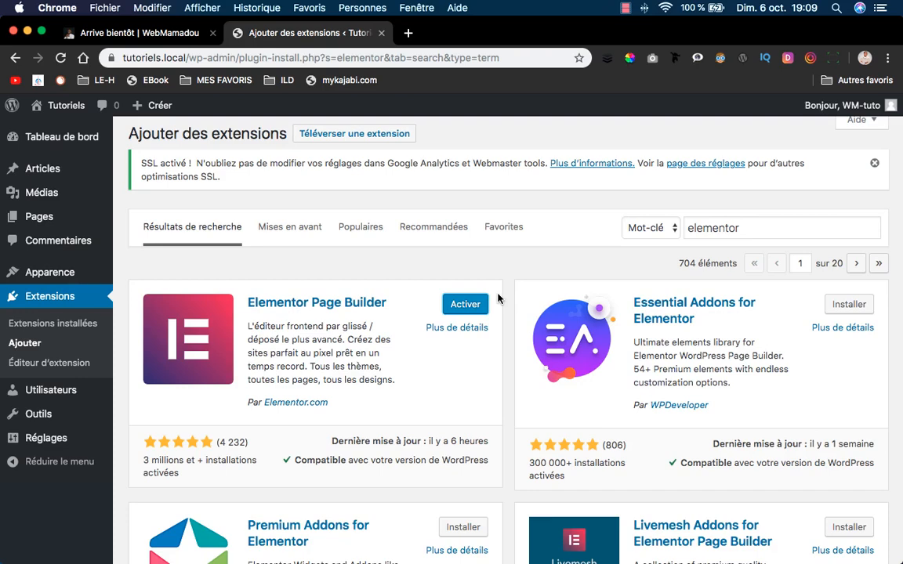
{"action": "left_click", "coordinate": [472, 304]}
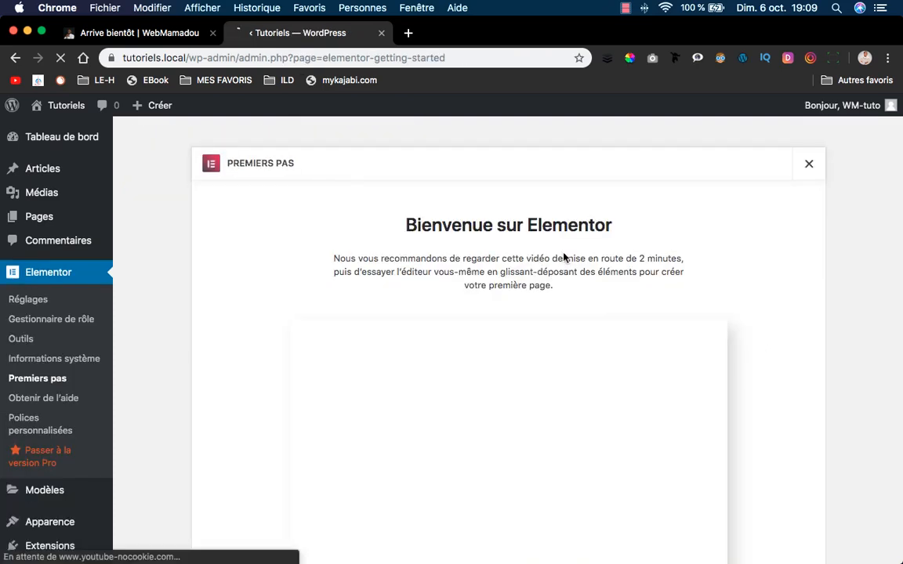
Close the Elementor Premiers pas page and switch to the 'Arrive bientôt | WebMamadou' tab.
{"action": "scroll", "coordinate": [599, 251], "scroll_direction": "down", "scroll_amount": 2}
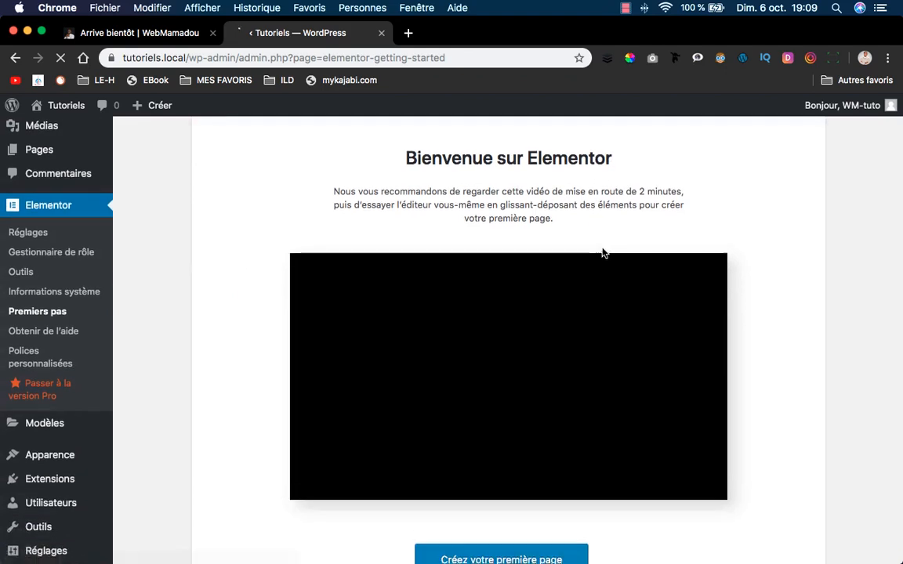
{"action": "scroll", "coordinate": [602, 252], "scroll_direction": "up", "scroll_amount": 2}
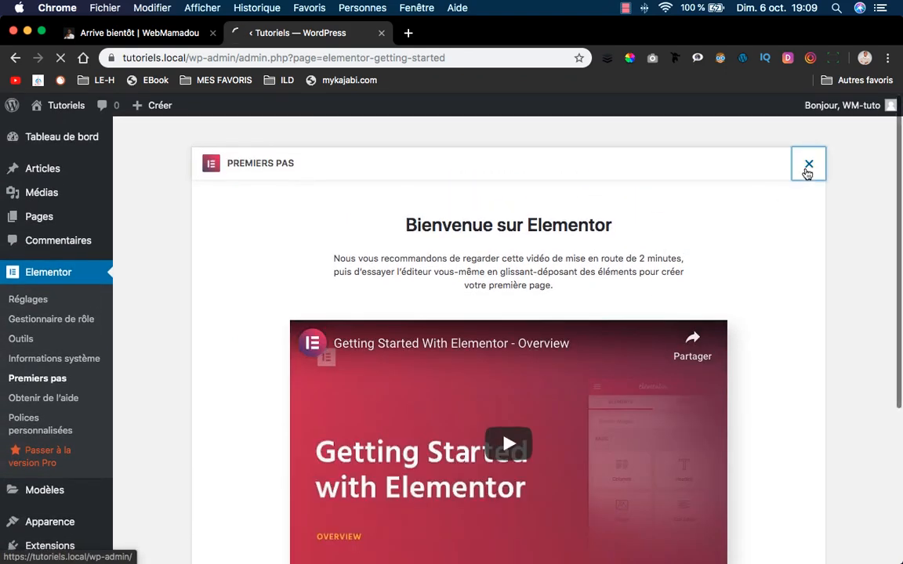
{"action": "left_click", "coordinate": [805, 171]}
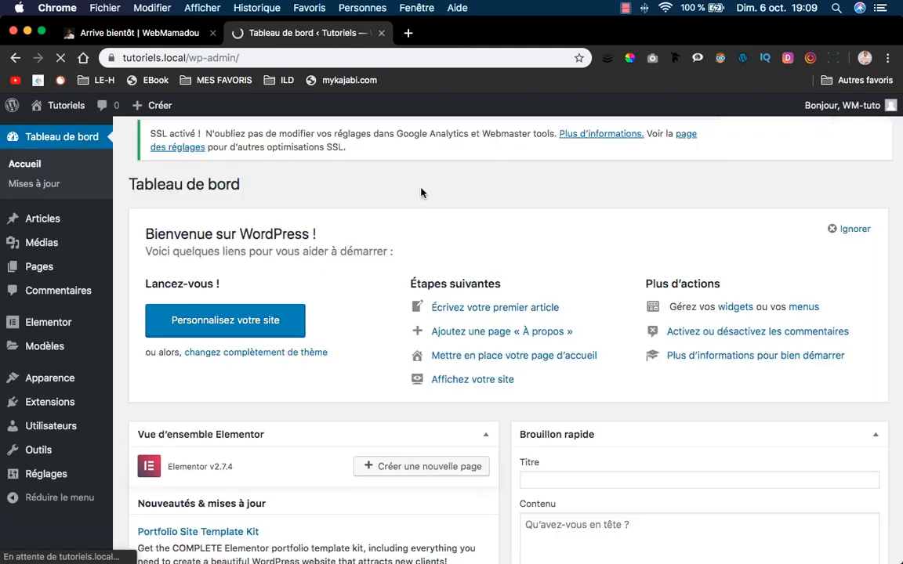
{"action": "scroll", "coordinate": [399, 199], "scroll_direction": "down", "scroll_amount": 2}
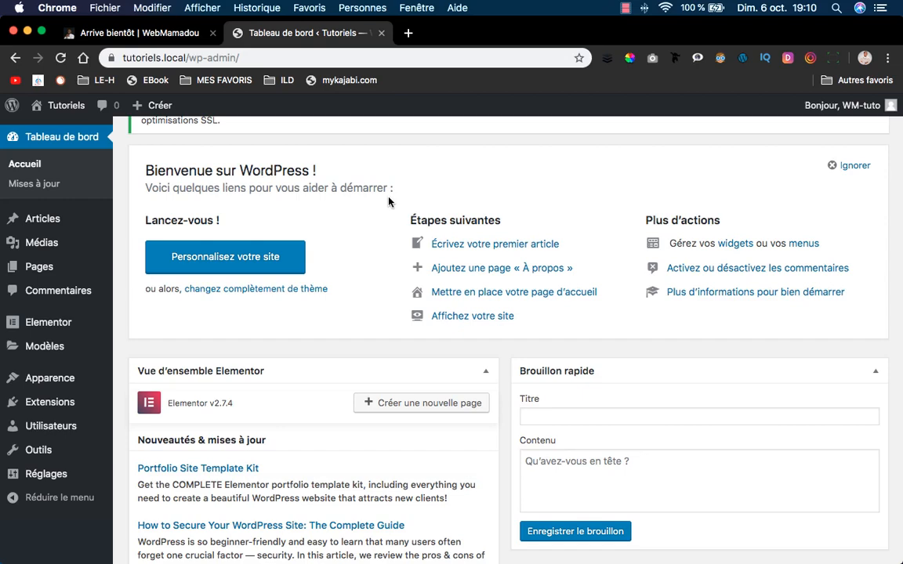
{"action": "left_click", "coordinate": [127, 33]}
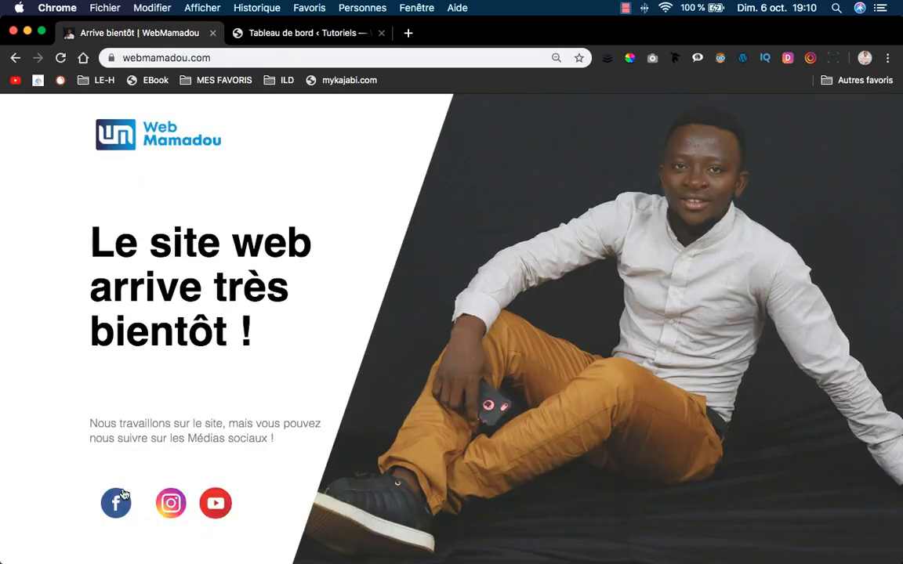
Return to the dashboard, go to Extensions > Ajouter, and open a new browser tab.
{"action": "left_click", "coordinate": [300, 37]}
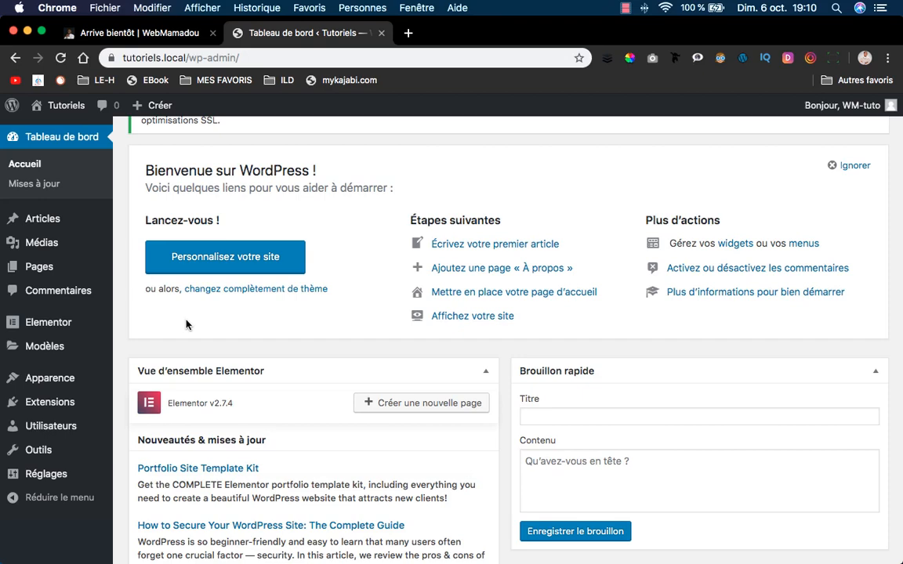
{"action": "scroll", "coordinate": [43, 330], "scroll_direction": "down", "scroll_amount": 1}
{"action": "scroll", "coordinate": [47, 349], "scroll_direction": "up", "scroll_amount": 1}
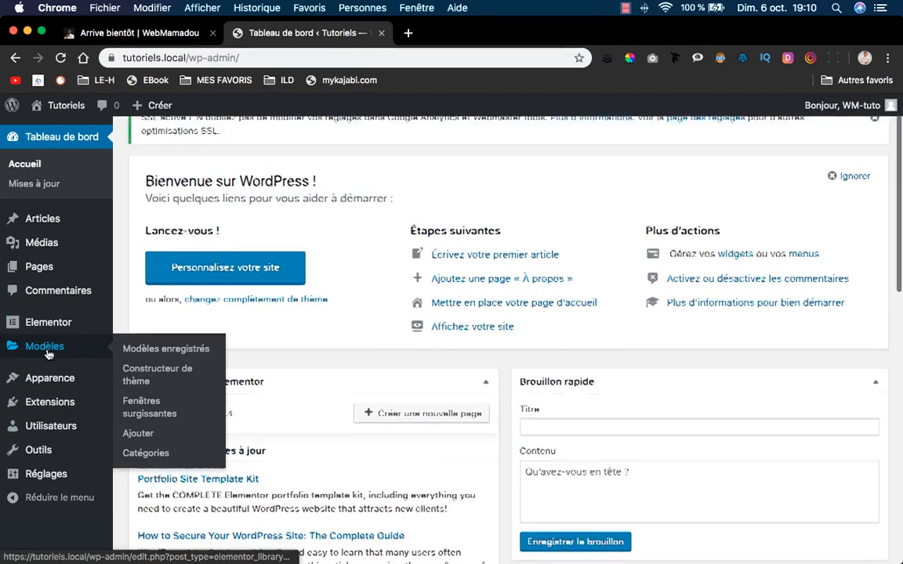
{"action": "mouse_move", "coordinate": [60, 343]}
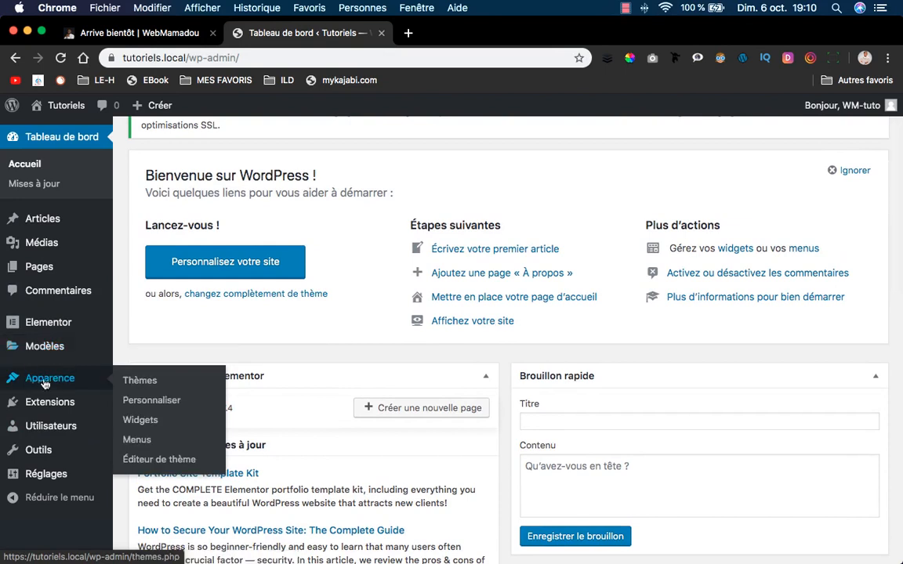
{"action": "mouse_move", "coordinate": [45, 401]}
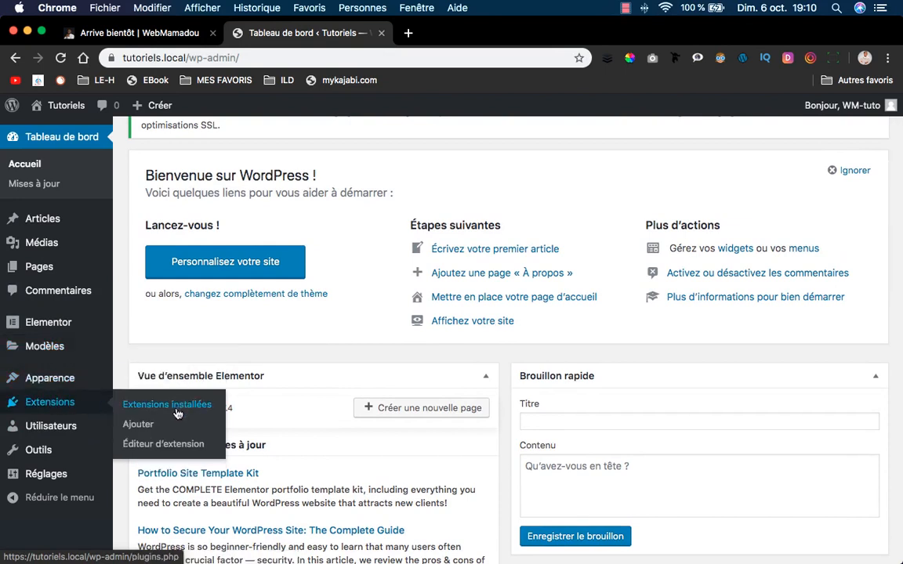
{"action": "left_click", "coordinate": [143, 428]}
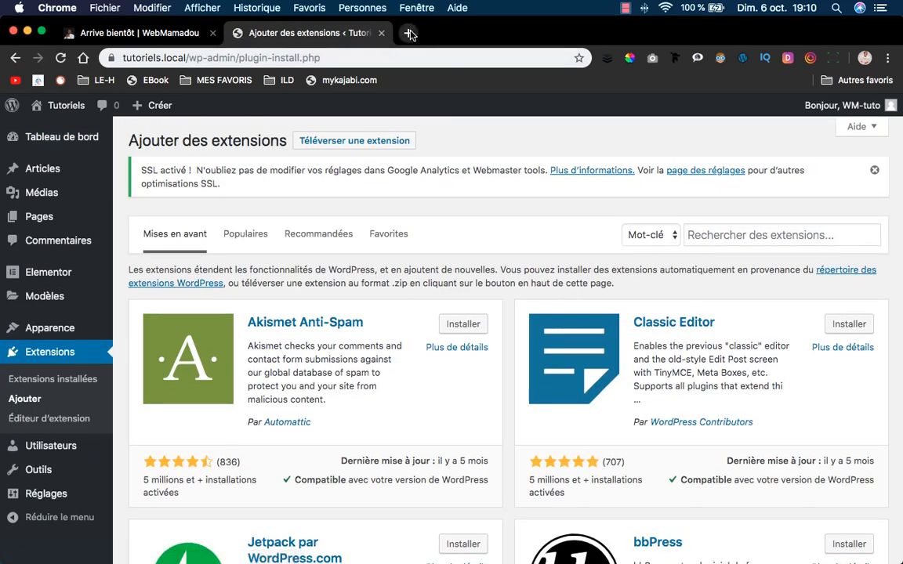
{"action": "left_click", "coordinate": [408, 33]}
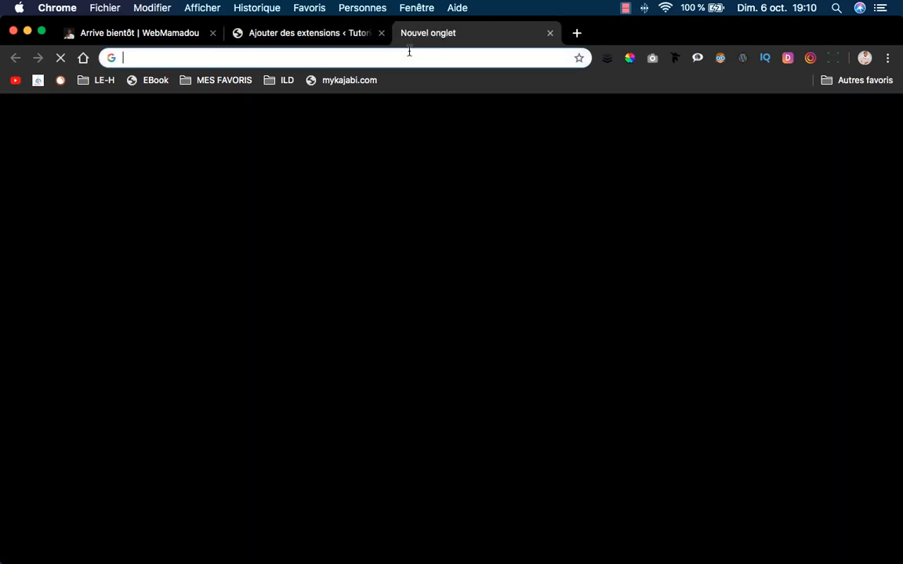
Search for elementor in Chrome and go to the Elementor pricing page.
{"action": "type", "text": "elementor"}
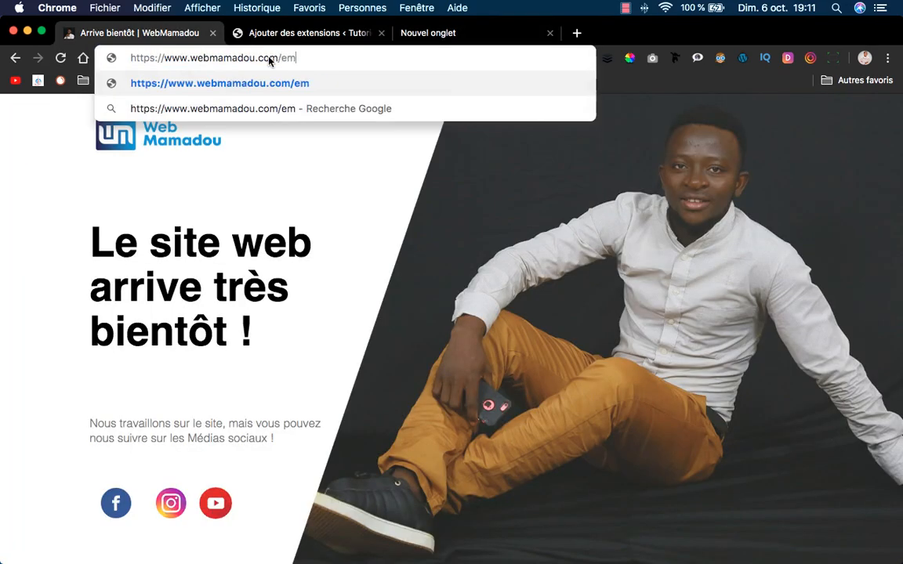
{"action": "key", "text": "Return"}
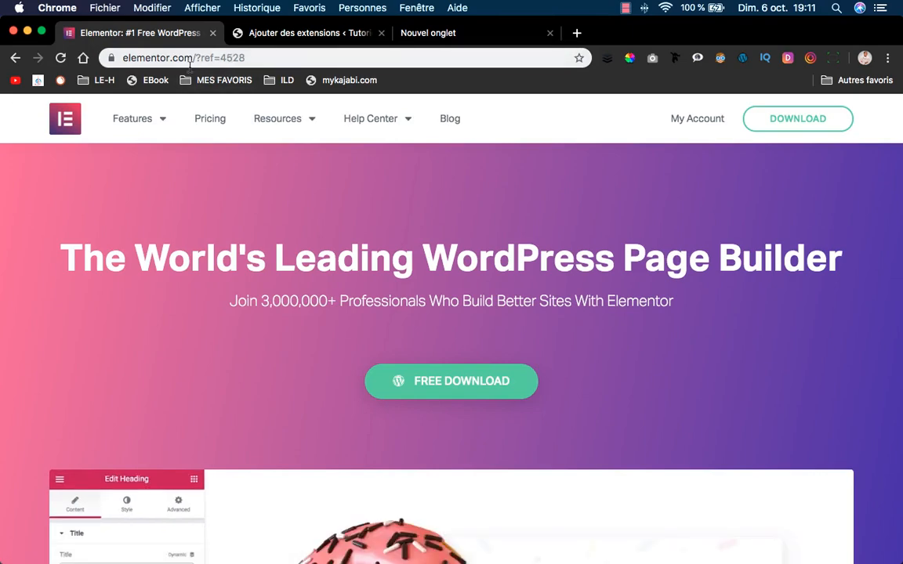
{"action": "scroll", "coordinate": [377, 266], "scroll_direction": "down", "scroll_amount": 10}
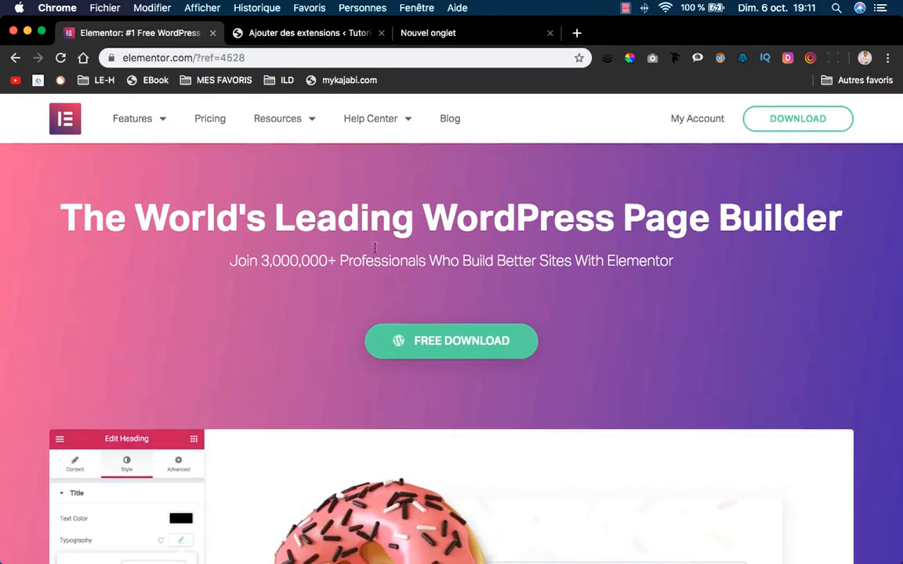
{"action": "scroll", "coordinate": [379, 273], "scroll_direction": "up", "scroll_amount": 4}
{"action": "scroll", "coordinate": [379, 273], "scroll_direction": "up", "scroll_amount": 5}
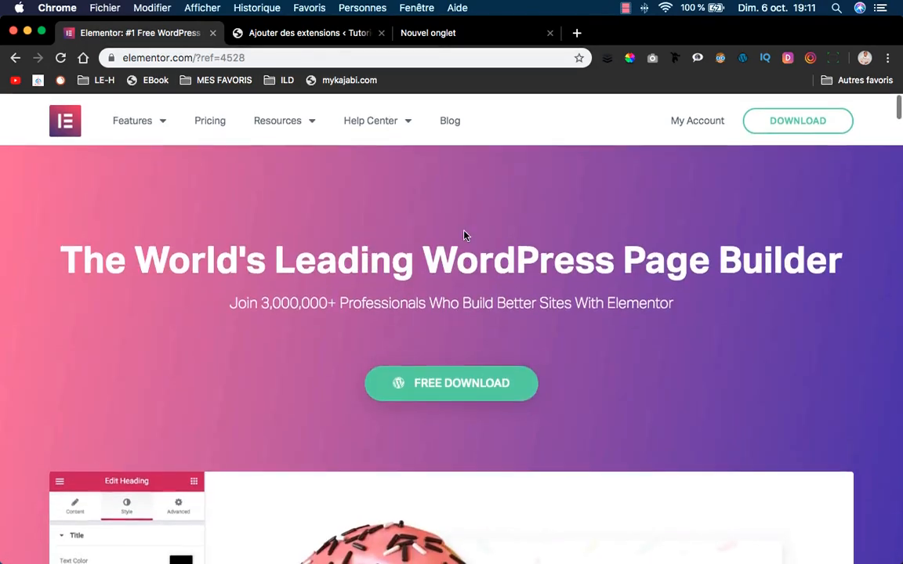
{"action": "left_click", "coordinate": [215, 123]}
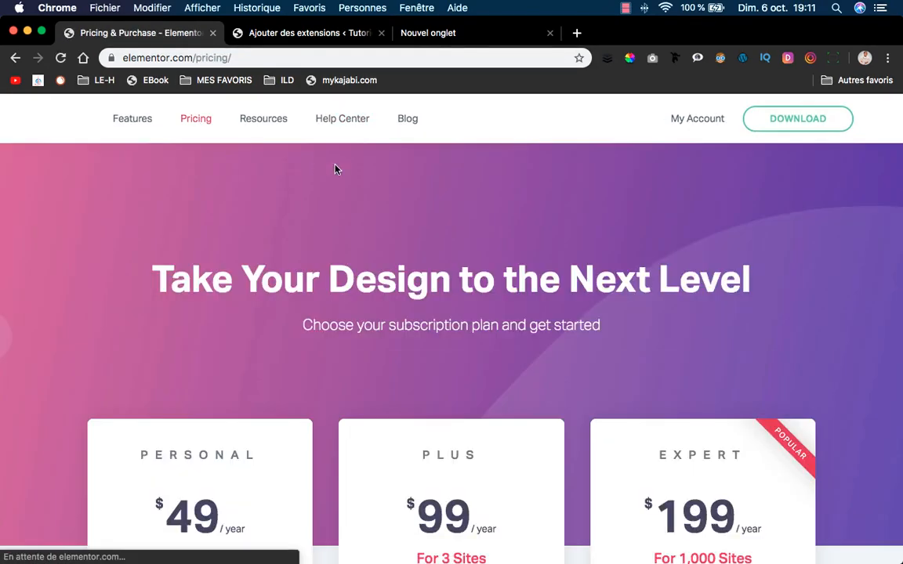
Scroll through the Personal $49, Plus $99 and Expert $199 plans and back to the top.
{"action": "scroll", "coordinate": [376, 173], "scroll_direction": "down", "scroll_amount": 5}
{"action": "scroll", "coordinate": [488, 303], "scroll_direction": "down", "scroll_amount": 1}
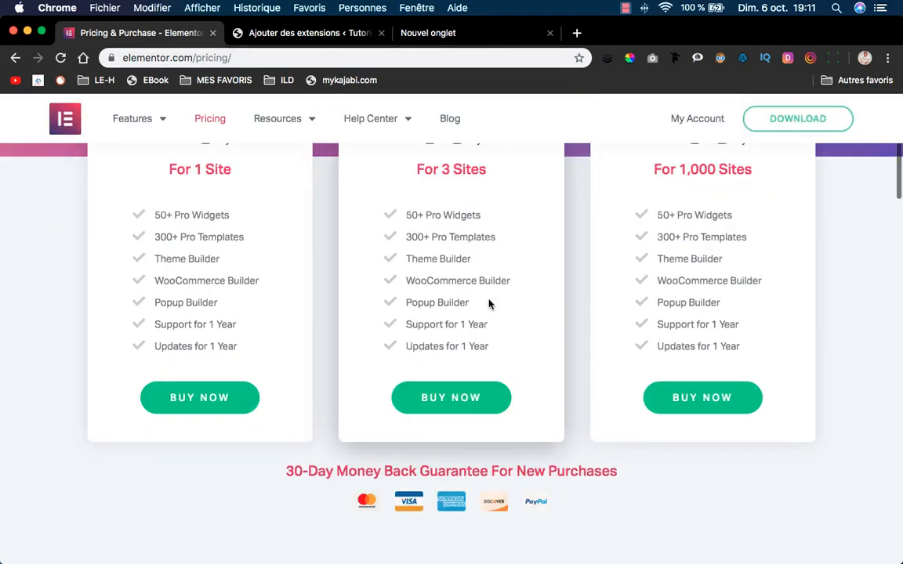
{"action": "scroll", "coordinate": [501, 227], "scroll_direction": "up", "scroll_amount": 2}
{"action": "scroll", "coordinate": [502, 231], "scroll_direction": "down", "scroll_amount": 2}
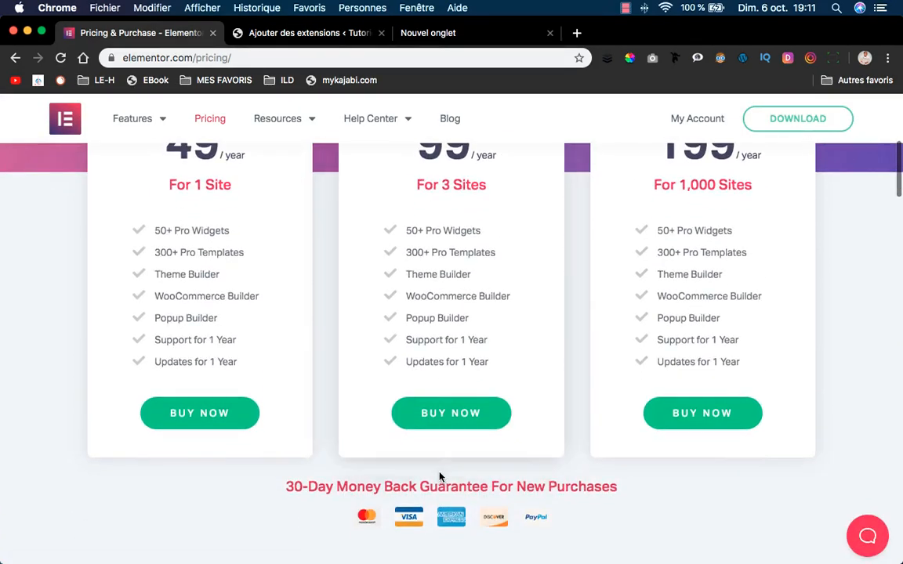
{"action": "scroll", "coordinate": [423, 274], "scroll_direction": "up", "scroll_amount": 2}
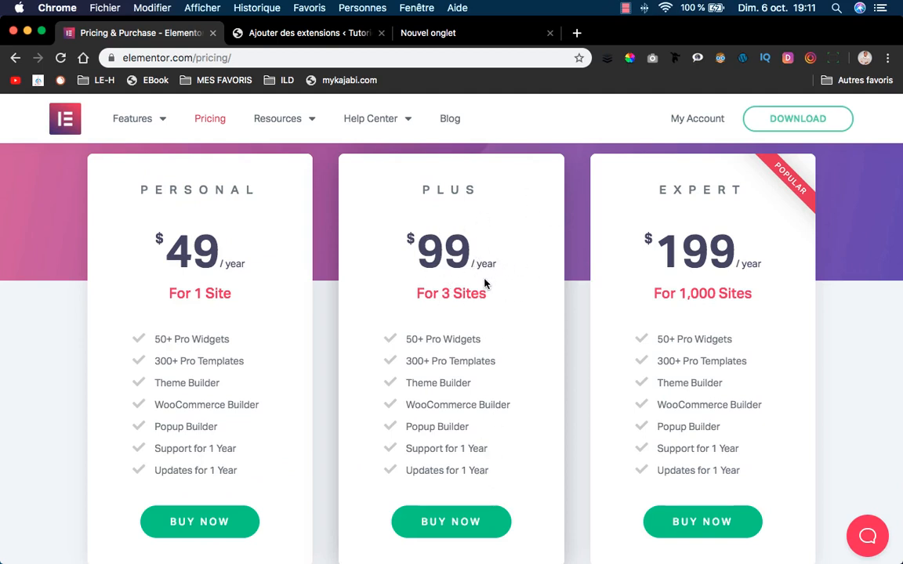
{"action": "scroll", "coordinate": [487, 284], "scroll_direction": "down", "scroll_amount": 1}
{"action": "scroll", "coordinate": [486, 283], "scroll_direction": "up", "scroll_amount": 1}
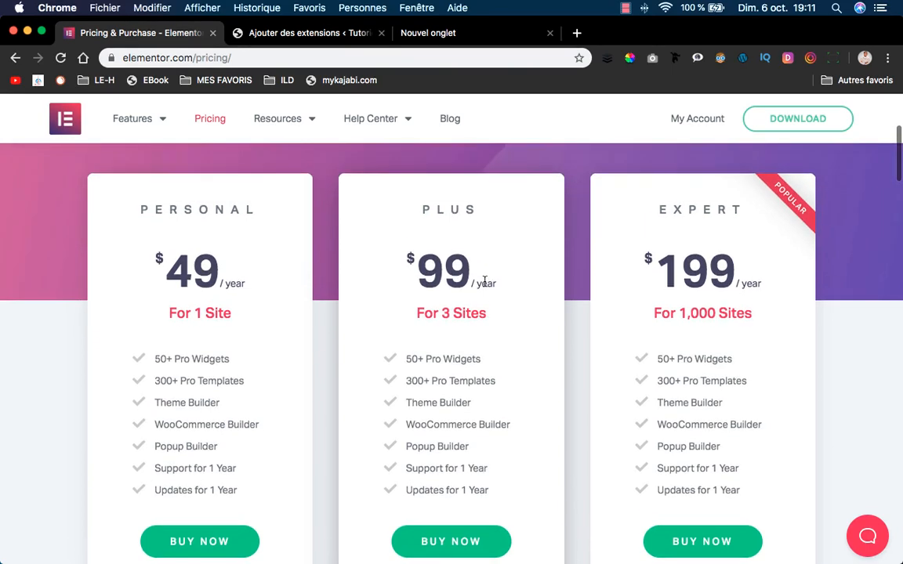
{"action": "scroll", "coordinate": [483, 282], "scroll_direction": "down", "scroll_amount": 2}
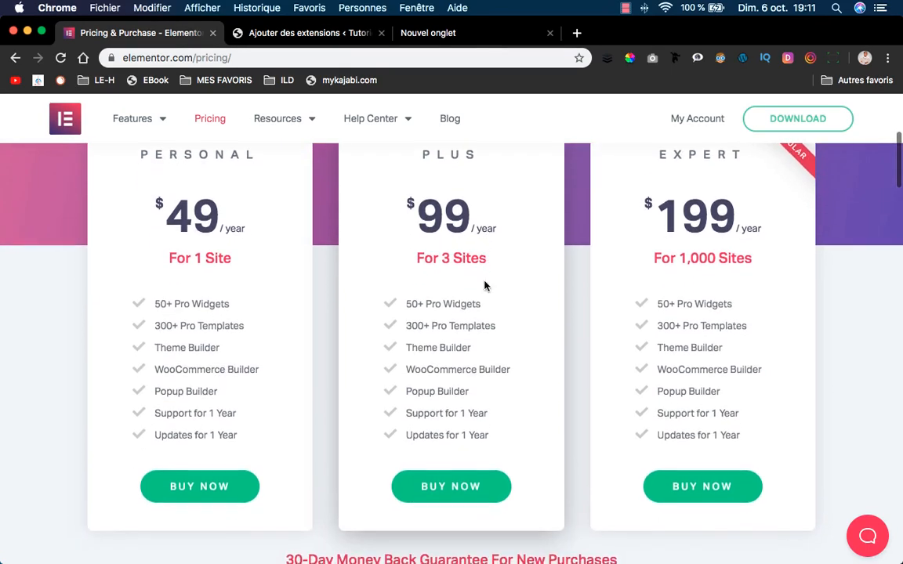
{"action": "scroll", "coordinate": [485, 282], "scroll_direction": "down", "scroll_amount": 2}
{"action": "scroll", "coordinate": [486, 282], "scroll_direction": "down", "scroll_amount": 4}
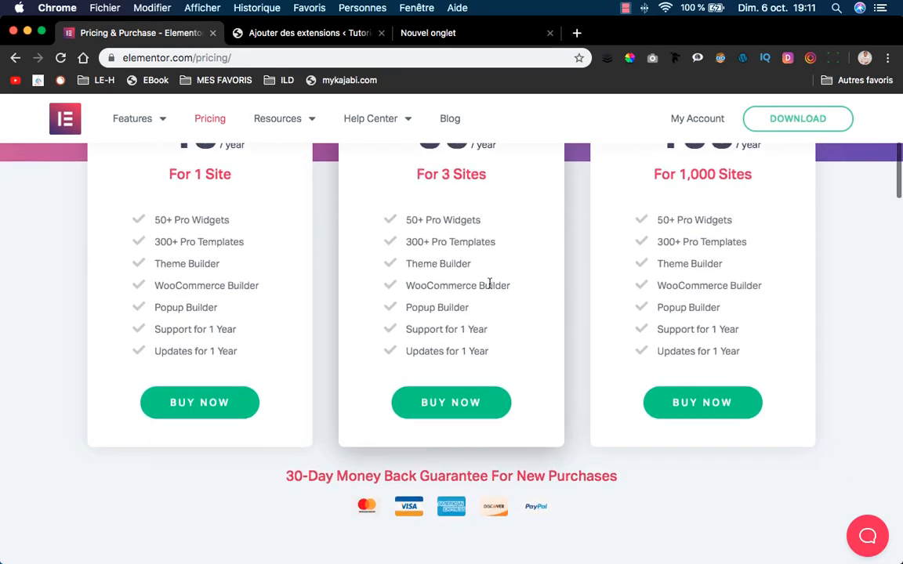
{"action": "scroll", "coordinate": [492, 288], "scroll_direction": "up", "scroll_amount": 15}
{"action": "scroll", "coordinate": [508, 290], "scroll_direction": "up", "scroll_amount": 4}
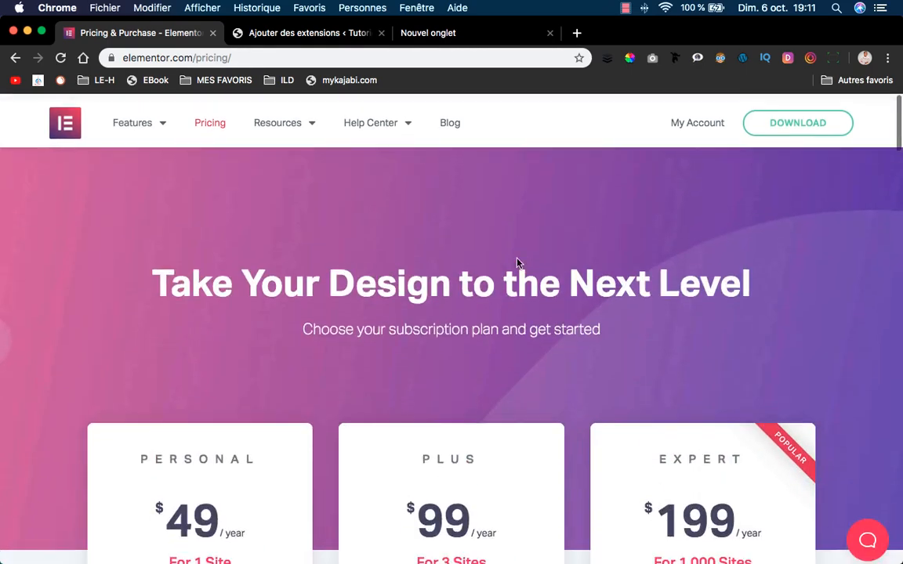
Log in to the Elementor account and request the Elementor Pro plugin download.
{"action": "left_click", "coordinate": [695, 119]}
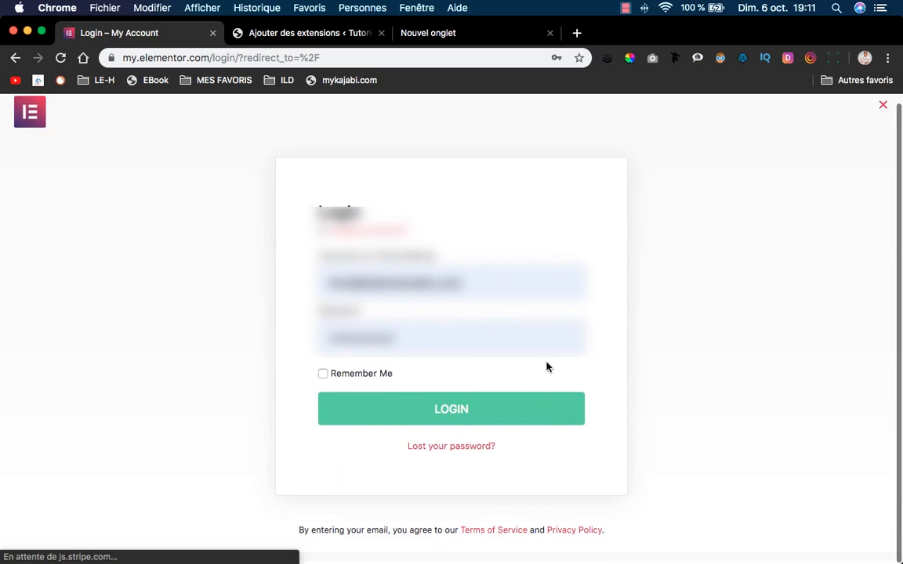
{"action": "left_click", "coordinate": [543, 409]}
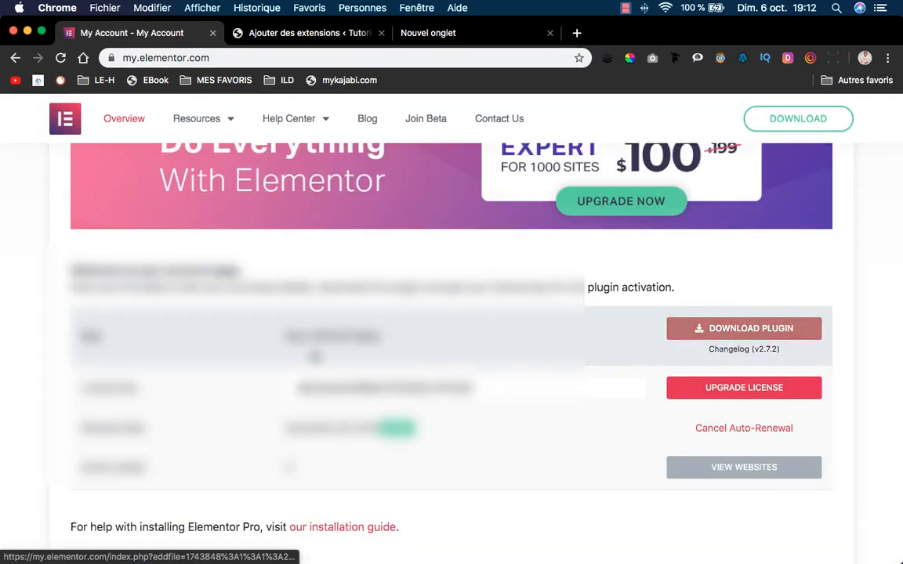
{"action": "scroll", "coordinate": [451, 329], "scroll_direction": "down", "scroll_amount": 2}
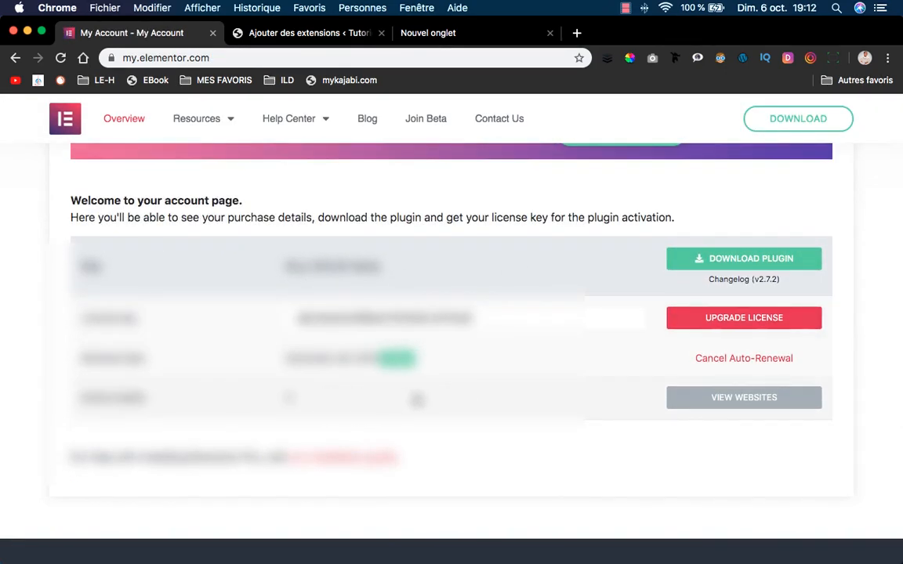
{"action": "left_click", "coordinate": [759, 260]}
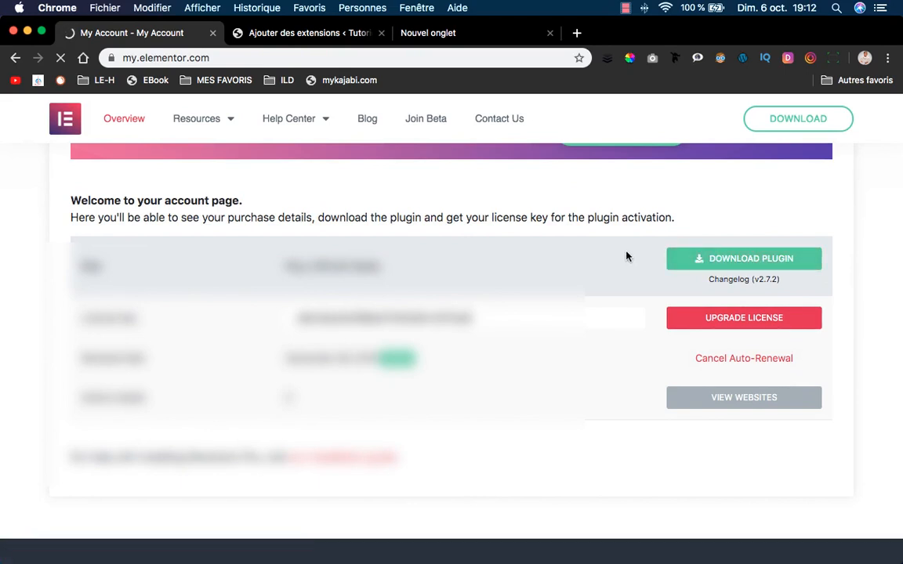
{"action": "left_click", "coordinate": [706, 260]}
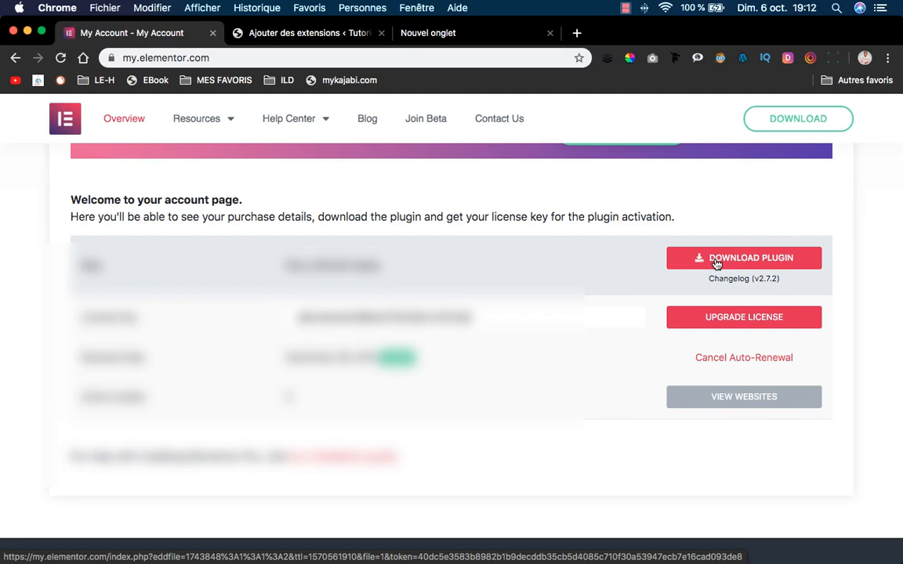
Save elementor-pro-2.7.2.zip into the Bureau > TUTO XD folder.
{"action": "left_click", "coordinate": [716, 264]}
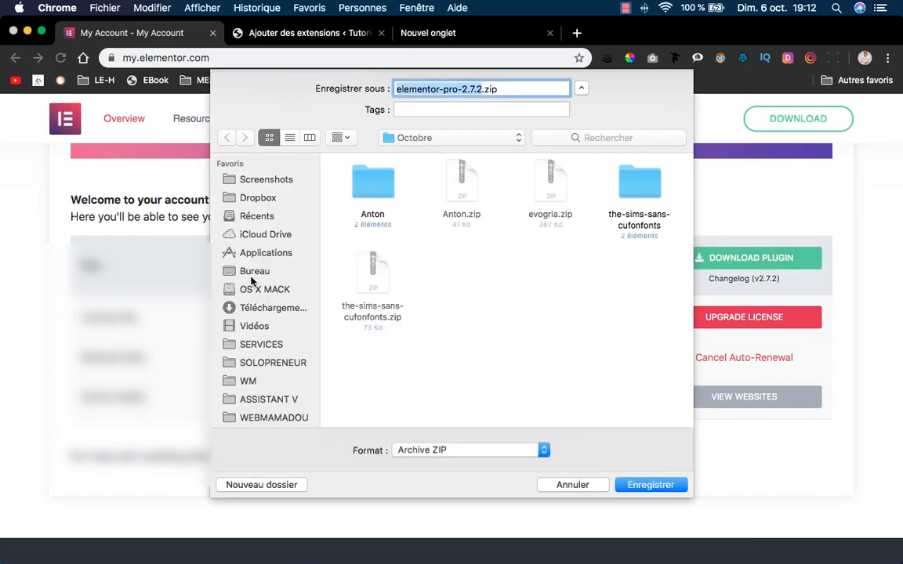
{"action": "left_click", "coordinate": [257, 270]}
{"action": "left_click", "coordinate": [428, 185]}
{"action": "double_click", "coordinate": [428, 185]}
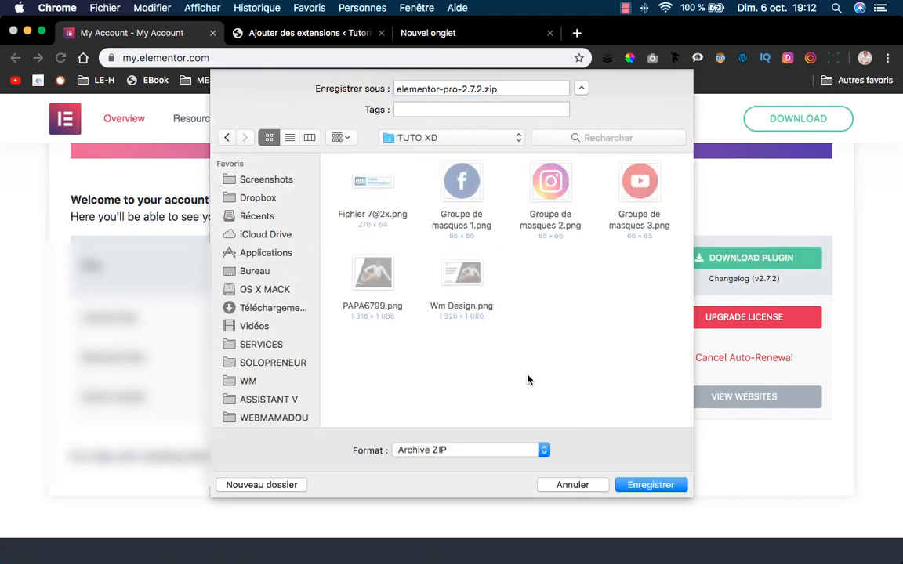
{"action": "left_click", "coordinate": [667, 483]}
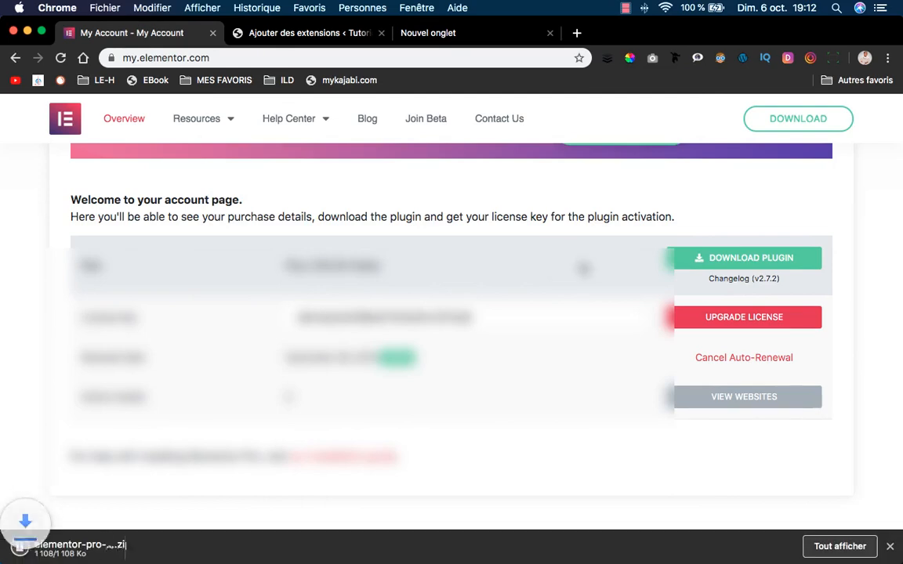
Upload elementor-pro-2.7.2.zip under Extensions > Ajouter, install it and activate Elementor Pro 2.7.2.
{"action": "left_click", "coordinate": [357, 41]}
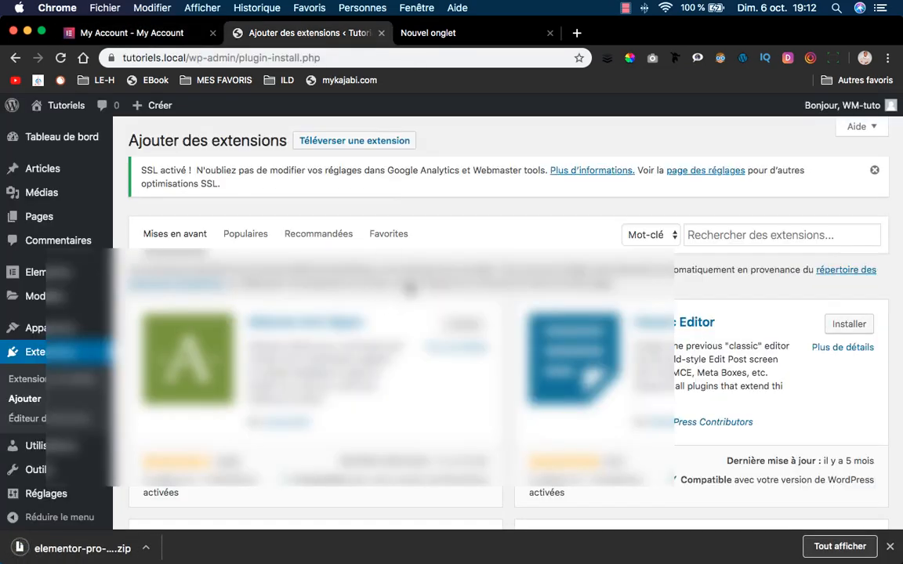
{"action": "left_click", "coordinate": [371, 142]}
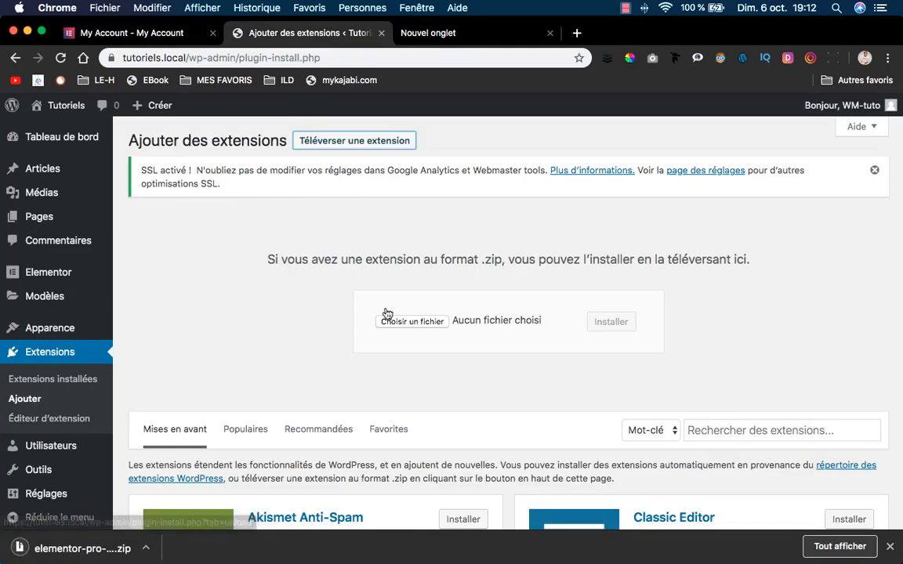
{"action": "left_click_drag", "start_coordinate": [88, 552], "coordinate": [388, 328]}
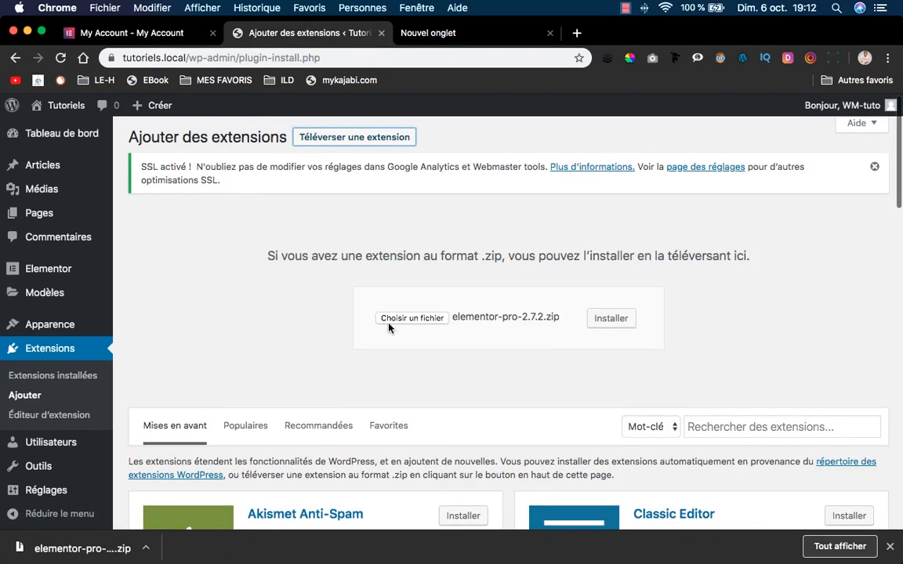
{"action": "left_click", "coordinate": [619, 321]}
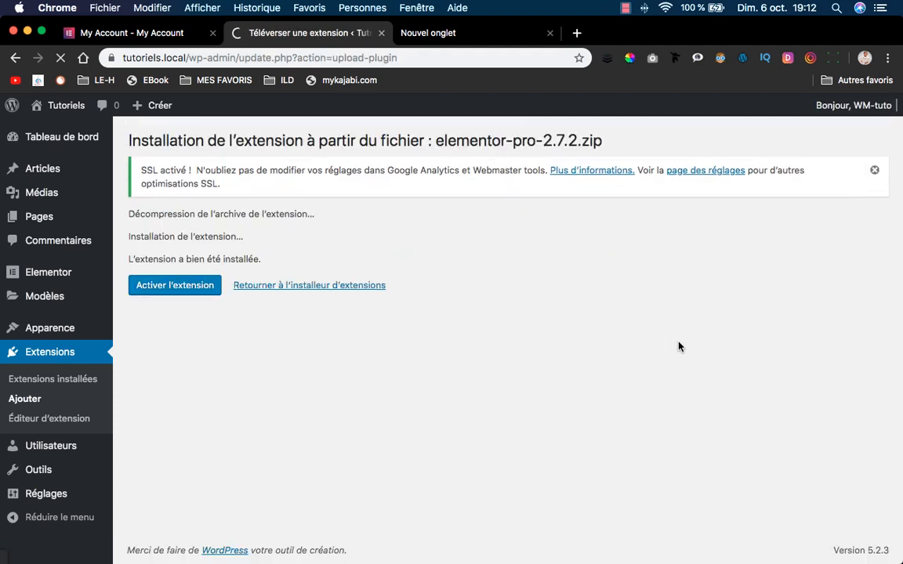
{"action": "left_click", "coordinate": [188, 285]}
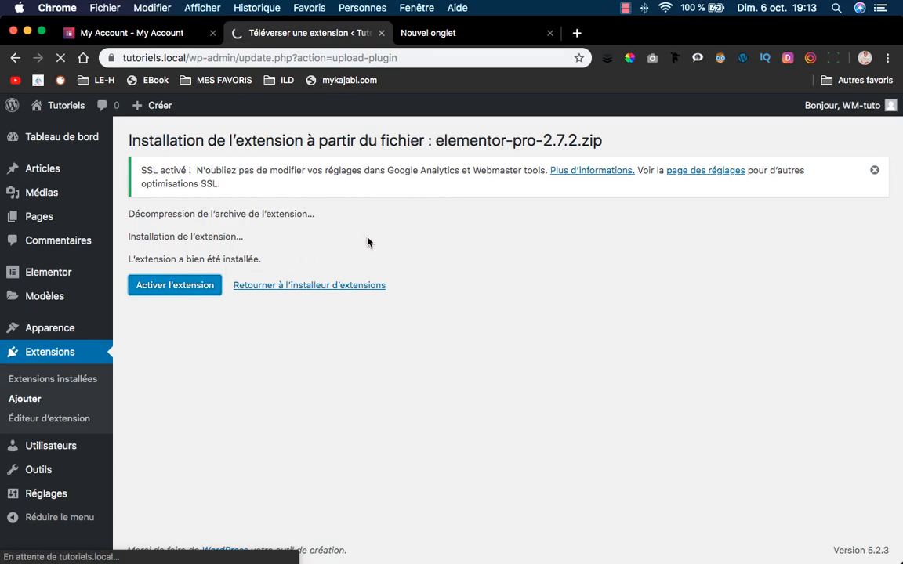
{"action": "scroll", "coordinate": [394, 267], "scroll_direction": "down", "scroll_amount": 1}
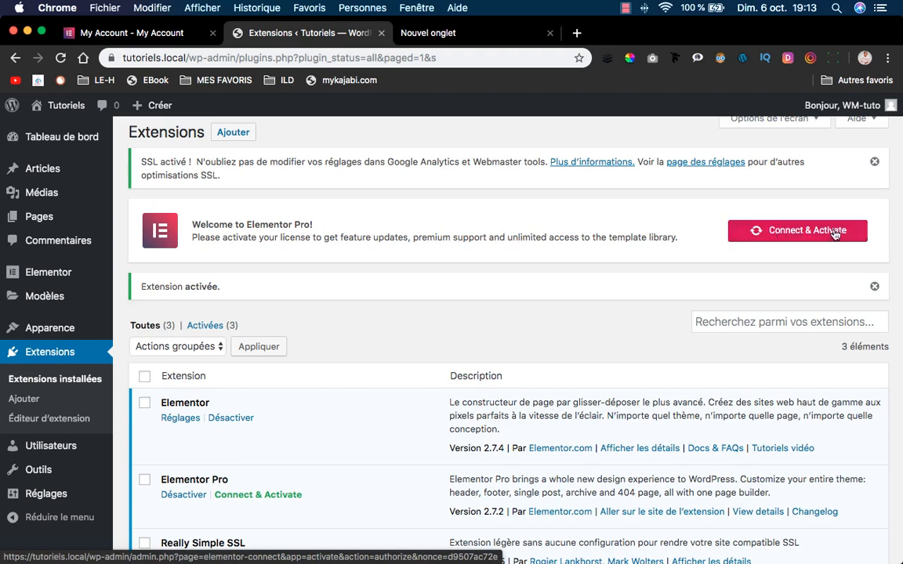
Use Connect & Activate and authorize the connection so Elementor Pro's license shows Status: Active.
{"action": "left_click", "coordinate": [810, 231]}
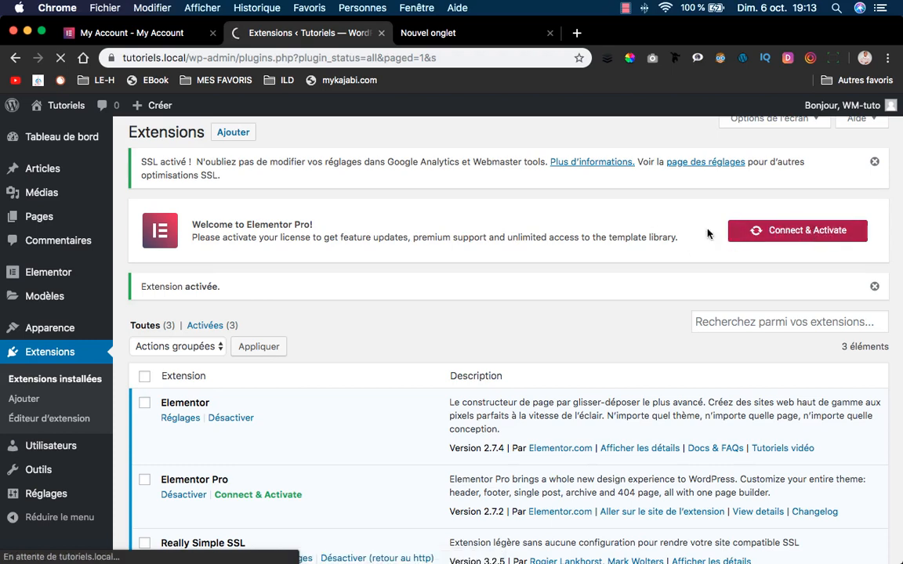
{"action": "left_click", "coordinate": [134, 31]}
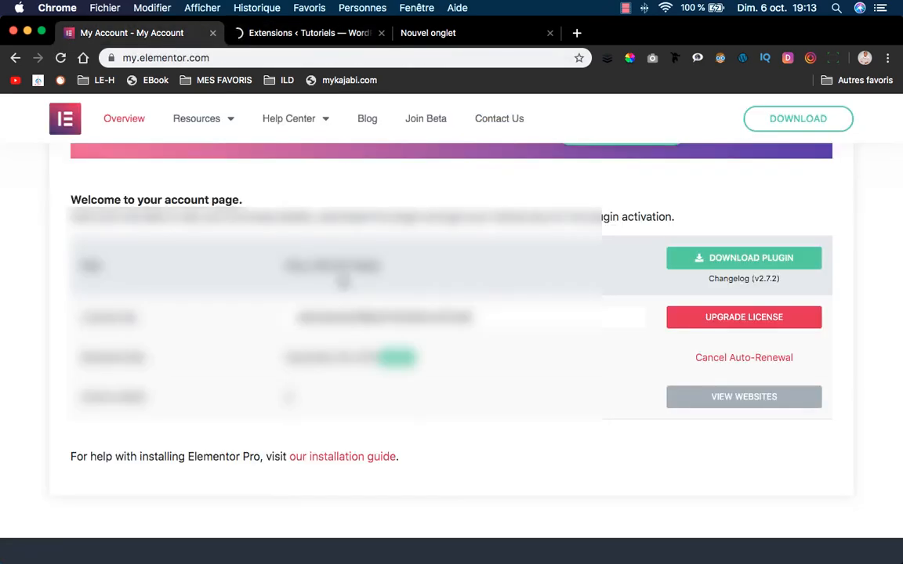
{"action": "scroll", "coordinate": [342, 281], "scroll_direction": "down", "scroll_amount": 2}
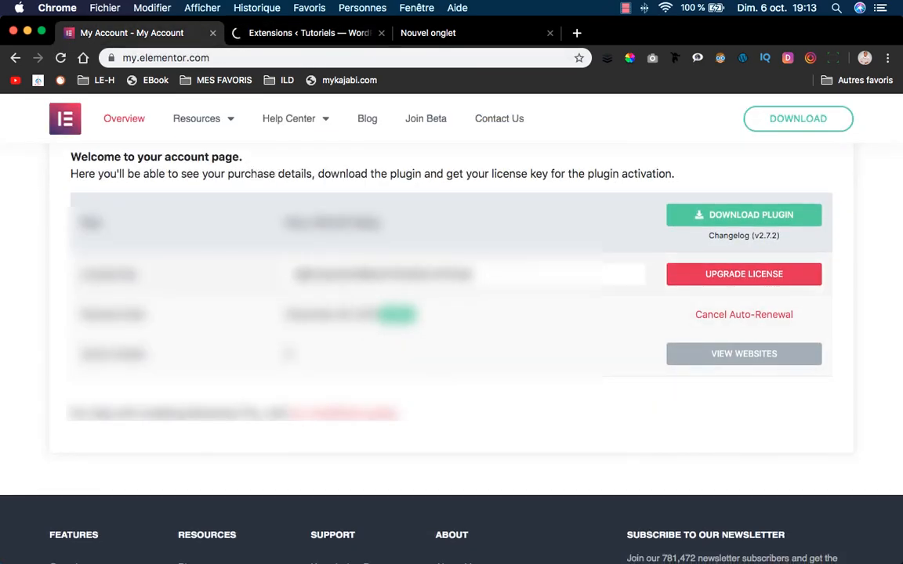
{"action": "double_click", "coordinate": [342, 277]}
{"action": "left_click", "coordinate": [475, 284]}
{"action": "scroll", "coordinate": [475, 283], "scroll_direction": "up", "scroll_amount": 1}
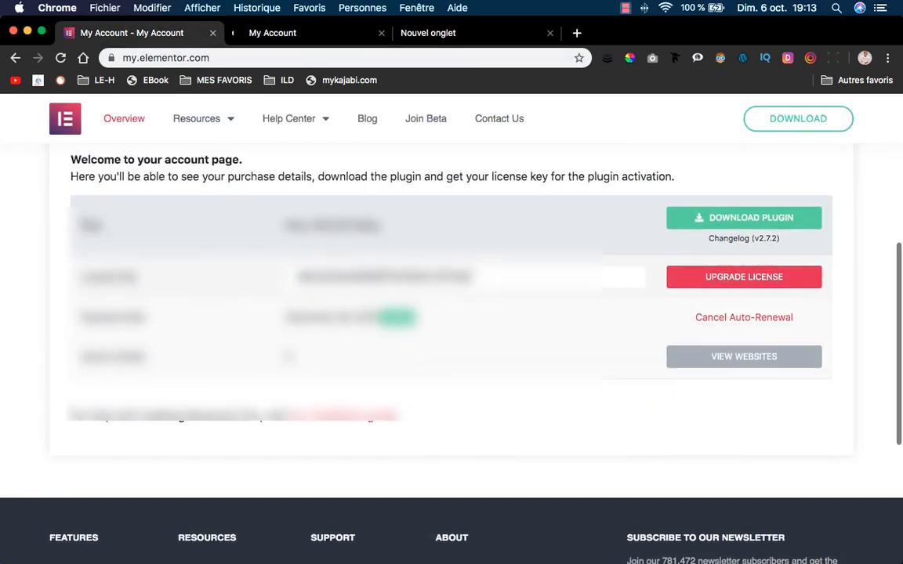
{"action": "scroll", "coordinate": [451, 313], "scroll_direction": "up", "scroll_amount": 3}
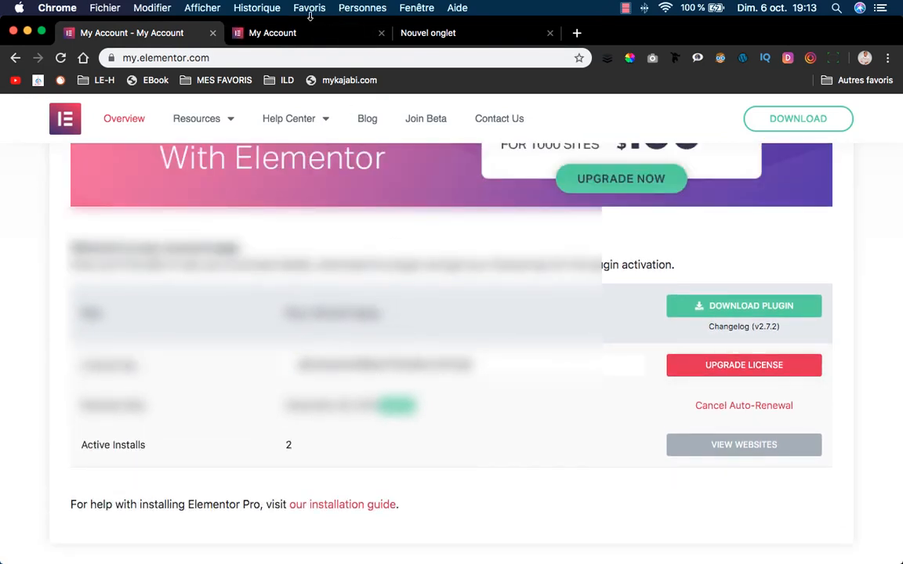
{"action": "left_click", "coordinate": [310, 35]}
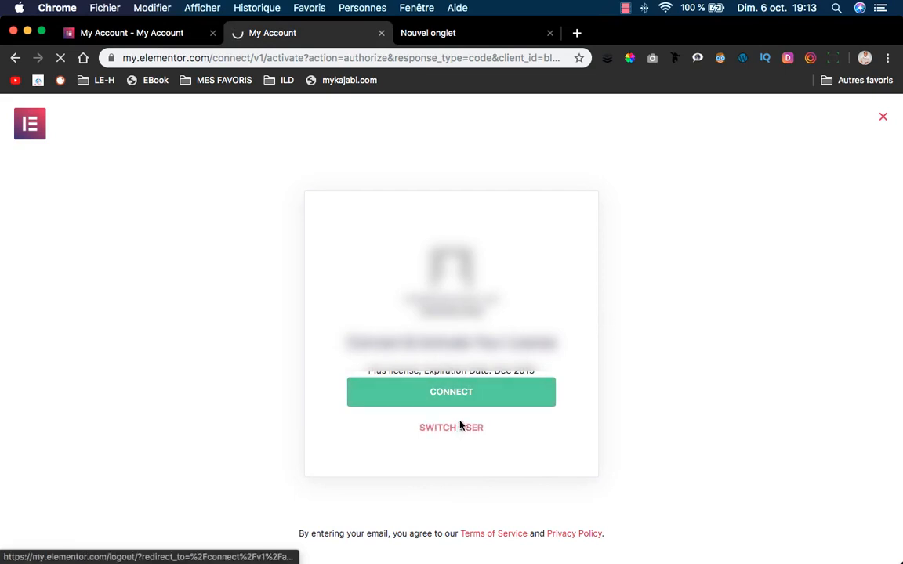
{"action": "left_click", "coordinate": [528, 397]}
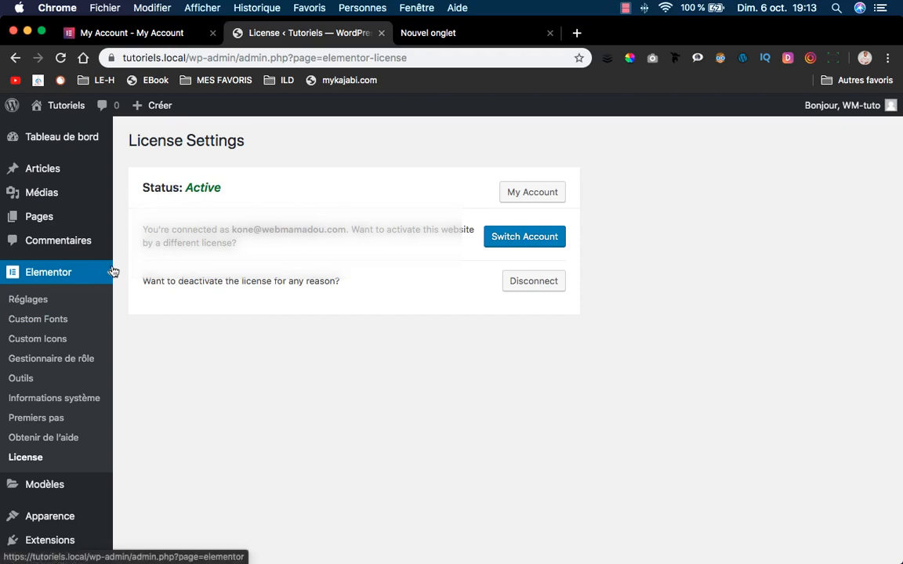
Open Elementor > Outils from the WordPress admin sidebar.
{"action": "mouse_move", "coordinate": [81, 219]}
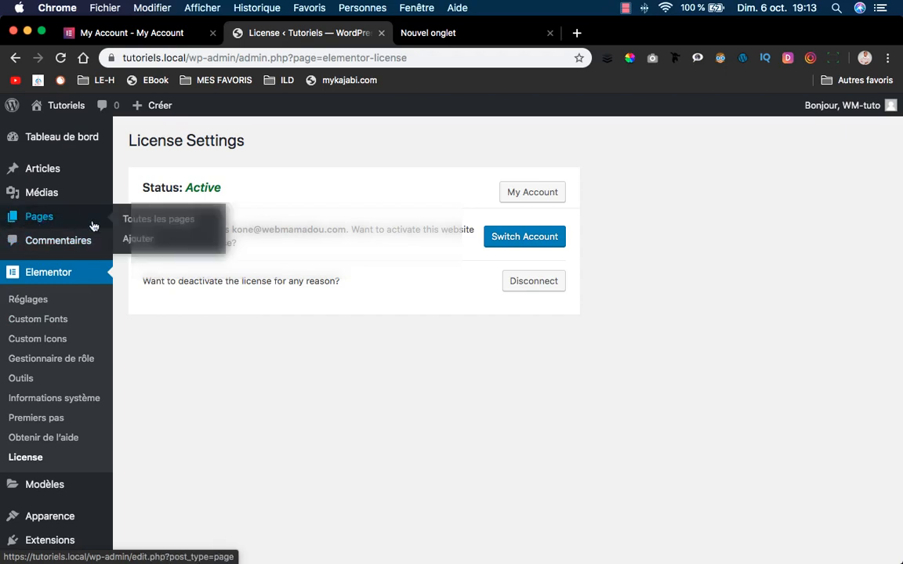
{"action": "scroll", "coordinate": [100, 415], "scroll_direction": "down", "scroll_amount": 3}
{"action": "mouse_move", "coordinate": [62, 429]}
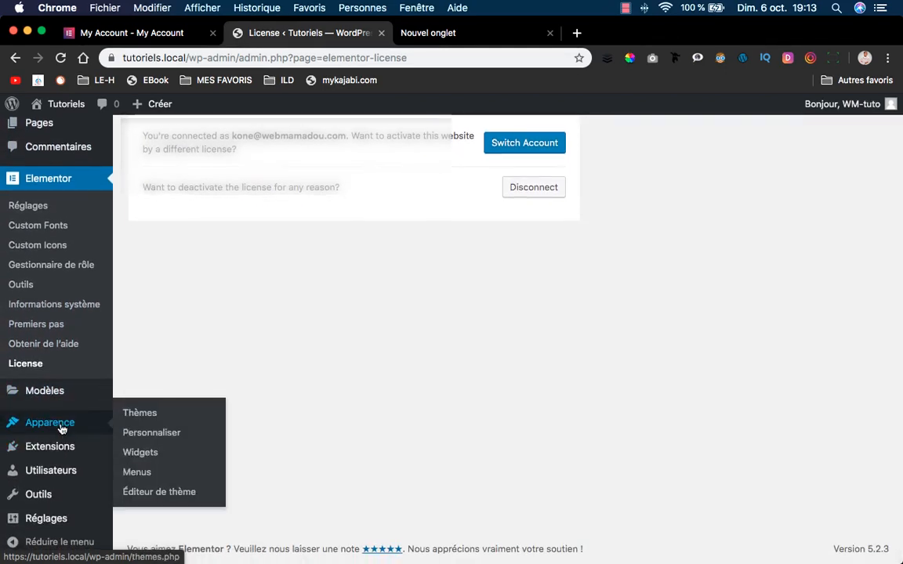
{"action": "mouse_move", "coordinate": [55, 449]}
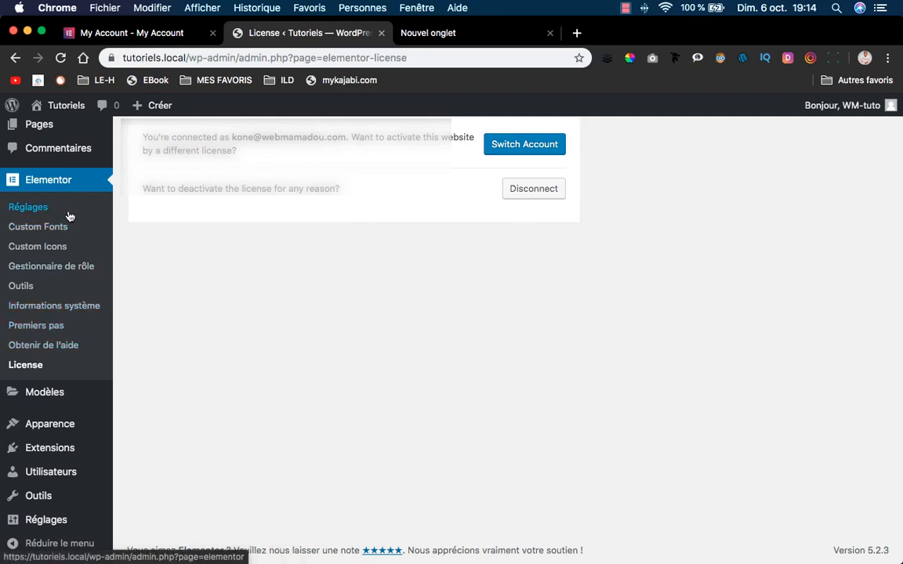
{"action": "left_click", "coordinate": [16, 289]}
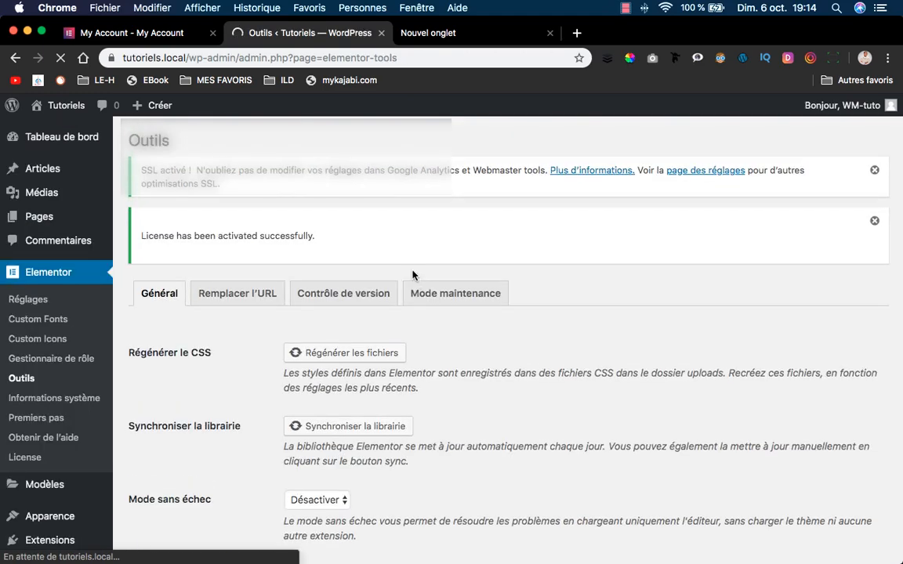
{"action": "scroll", "coordinate": [445, 290], "scroll_direction": "down", "scroll_amount": 2}
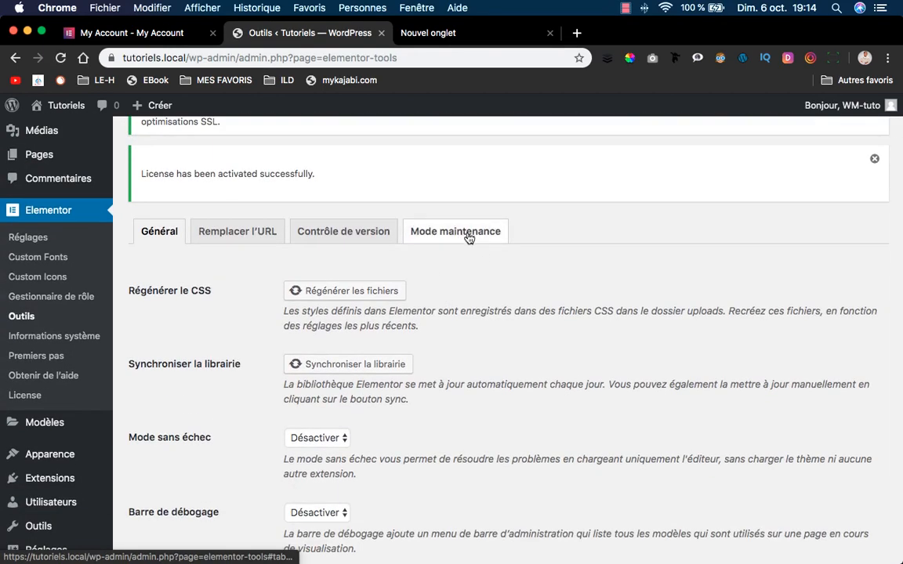
Set the Mode maintenance site mode to Arrive bientôt.
{"action": "left_click", "coordinate": [461, 235]}
{"action": "scroll", "coordinate": [401, 311], "scroll_direction": "down", "scroll_amount": 2}
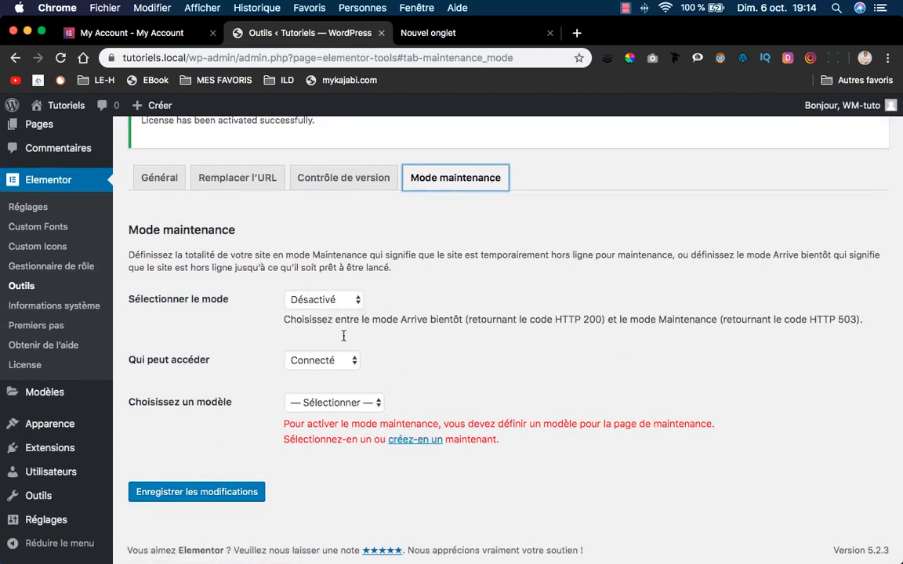
{"action": "left_click", "coordinate": [335, 305]}
{"action": "left_click", "coordinate": [306, 314]}
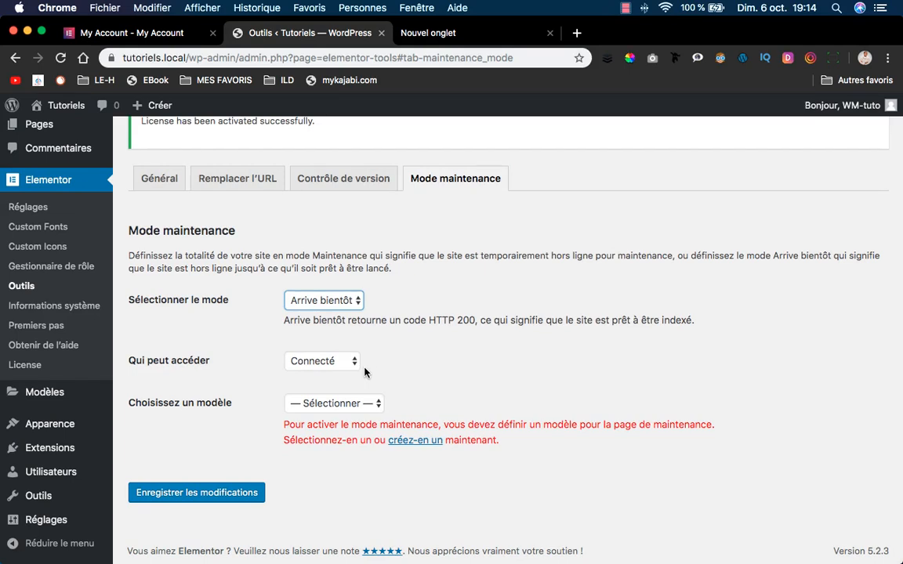
Start a new maintenance template via the 'créez-en un' link instead of picking an existing one.
{"action": "left_click", "coordinate": [330, 404]}
{"action": "left_click", "coordinate": [396, 427]}
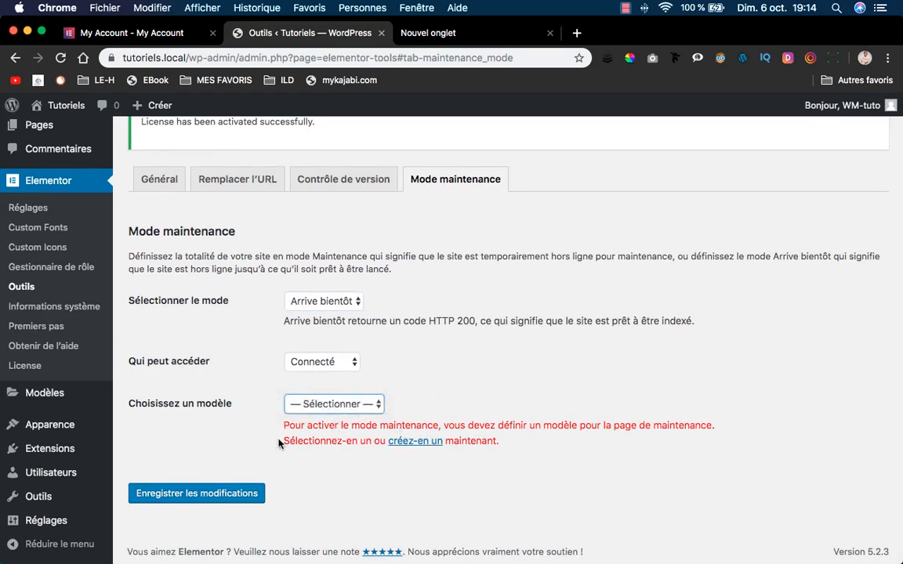
{"action": "left_click", "coordinate": [431, 441]}
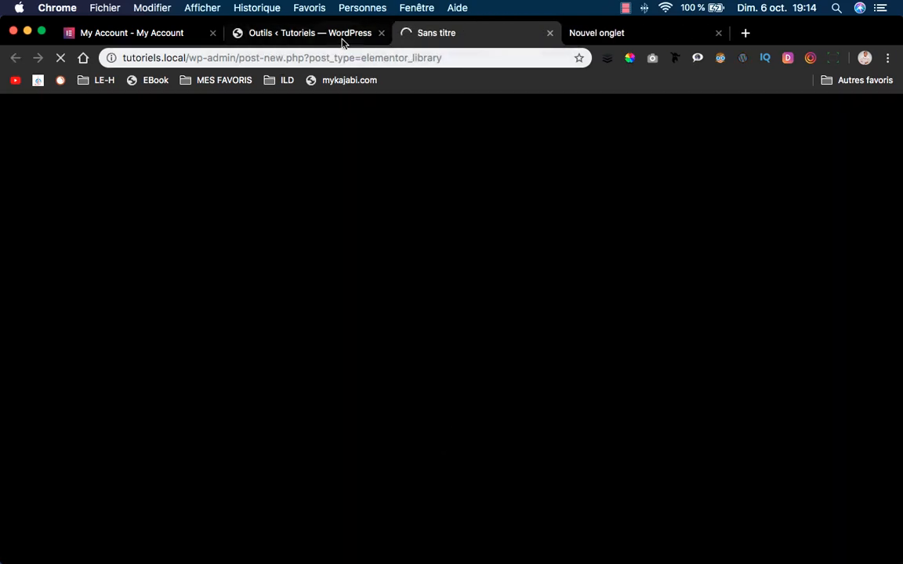
Publish a new template titled 'Arrive bientôt' and return to the Outils tab.
{"action": "left_click", "coordinate": [306, 35]}
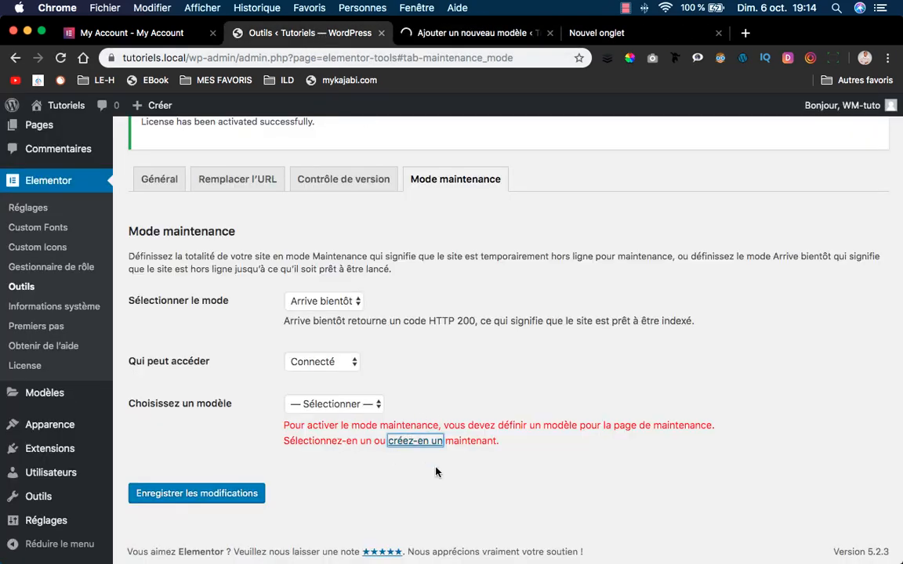
{"action": "left_click", "coordinate": [427, 31]}
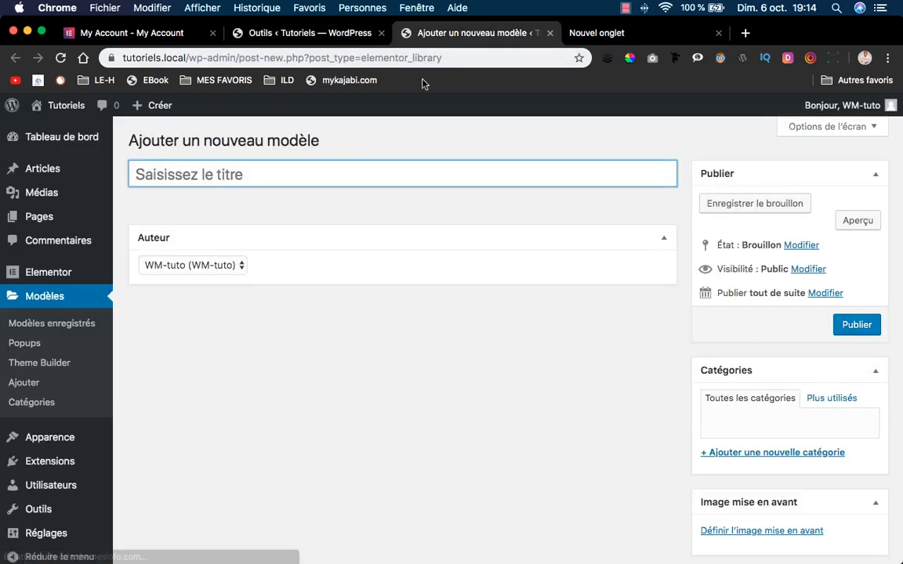
{"action": "type", "text": "A"}
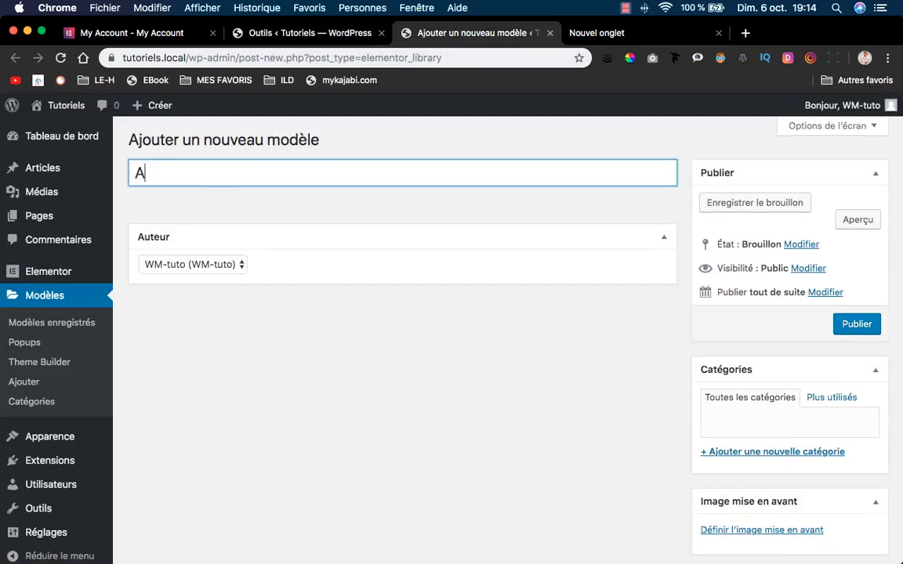
{"action": "type", "text": "rrive bient"}
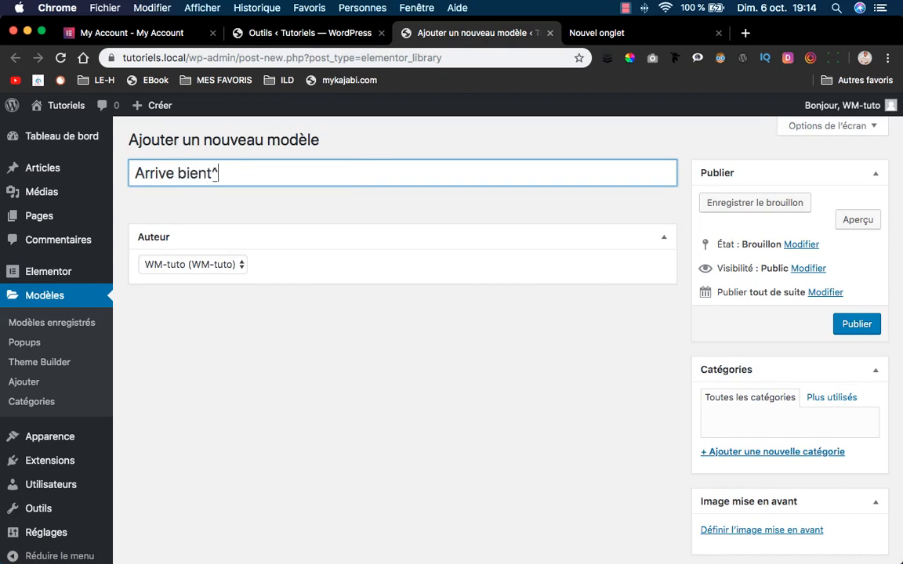
{"action": "type", "text": "ôt"}
{"action": "left_click", "coordinate": [855, 323]}
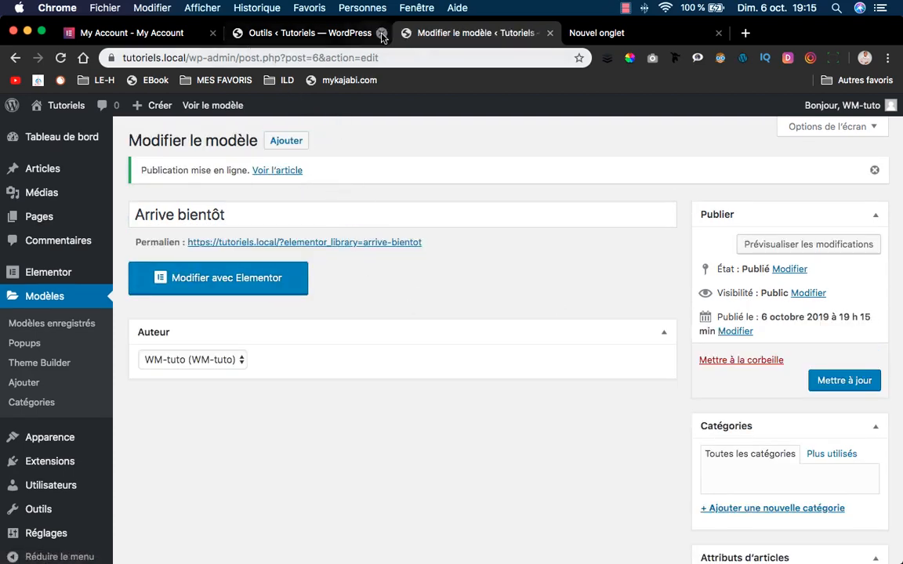
{"action": "left_click", "coordinate": [329, 33]}
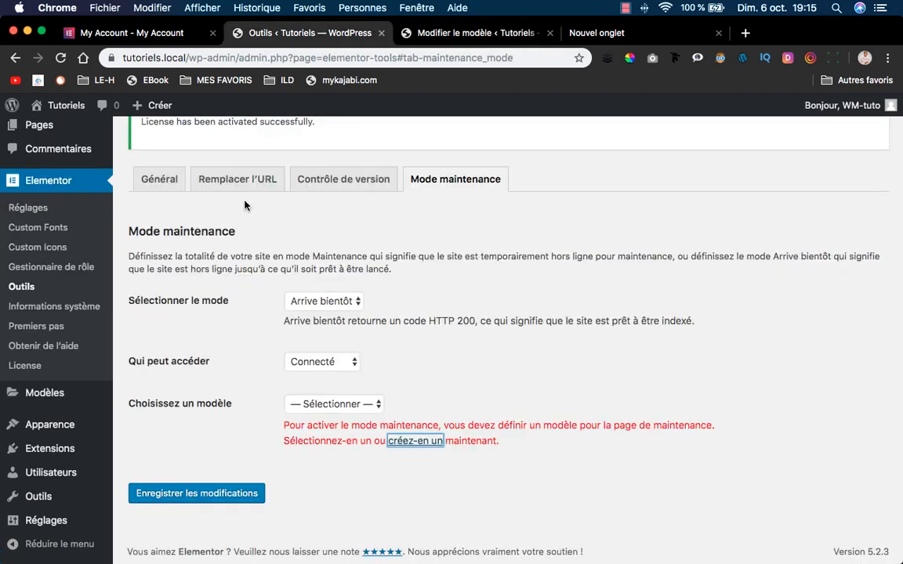
Reload Outils, save Arrive bientôt as the maintenance template, and return to its edit tab.
{"action": "left_click", "coordinate": [62, 58]}
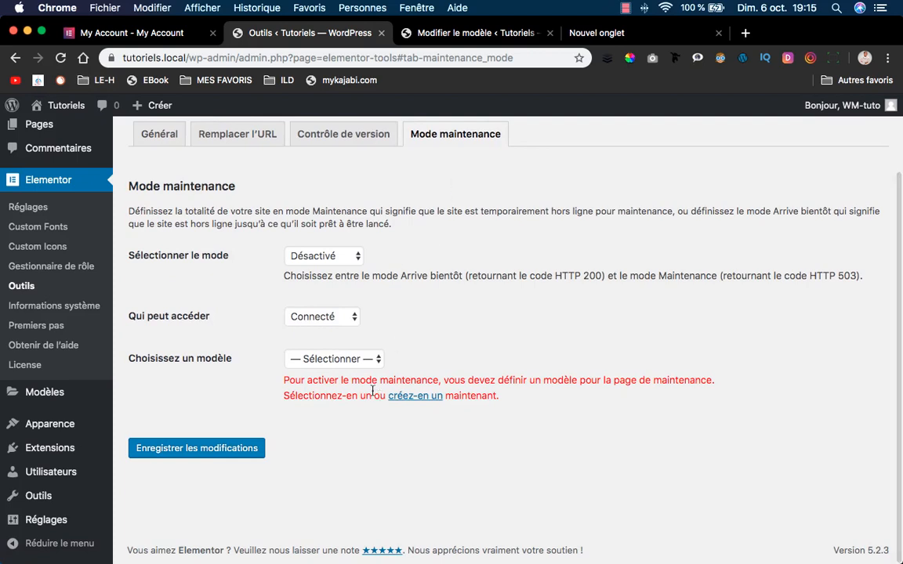
{"action": "left_click", "coordinate": [333, 359]}
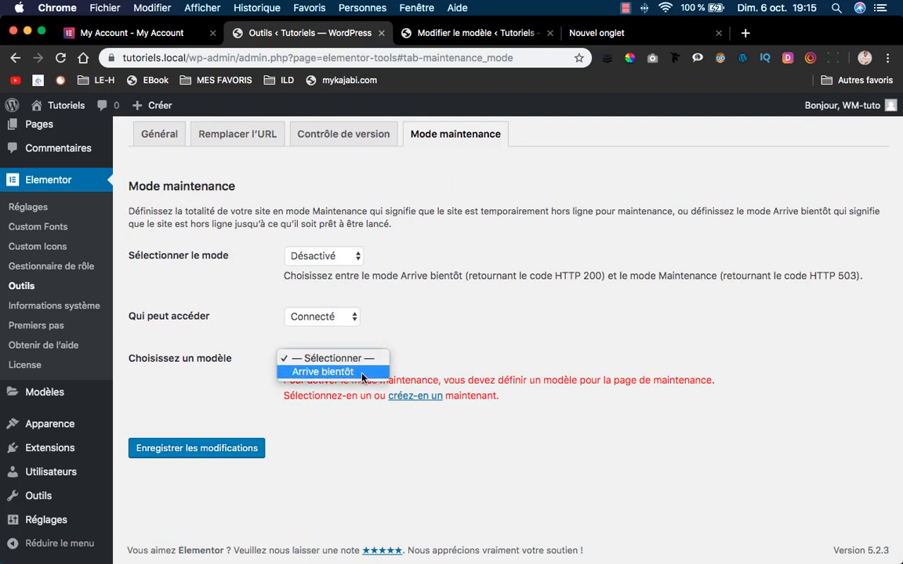
{"action": "left_click", "coordinate": [363, 373]}
{"action": "left_click", "coordinate": [248, 433]}
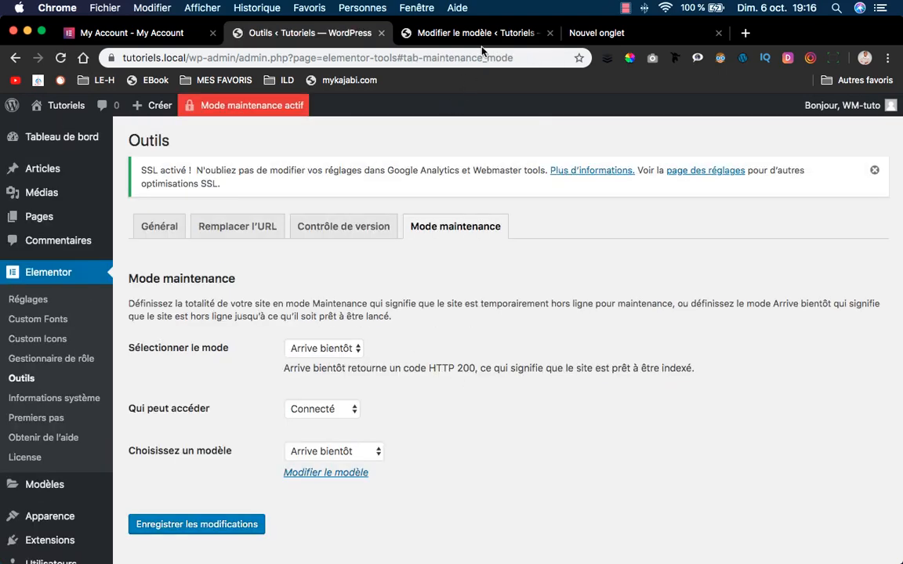
{"action": "left_click", "coordinate": [476, 35]}
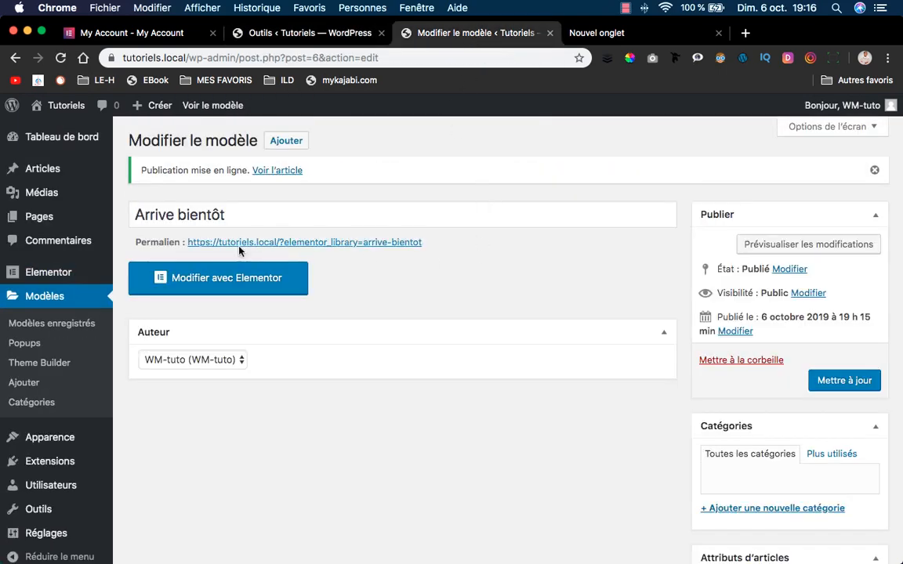
Open the Arrive bientôt template with 'Modifier avec Elementor' and look over its empty page.
{"action": "left_click", "coordinate": [231, 278]}
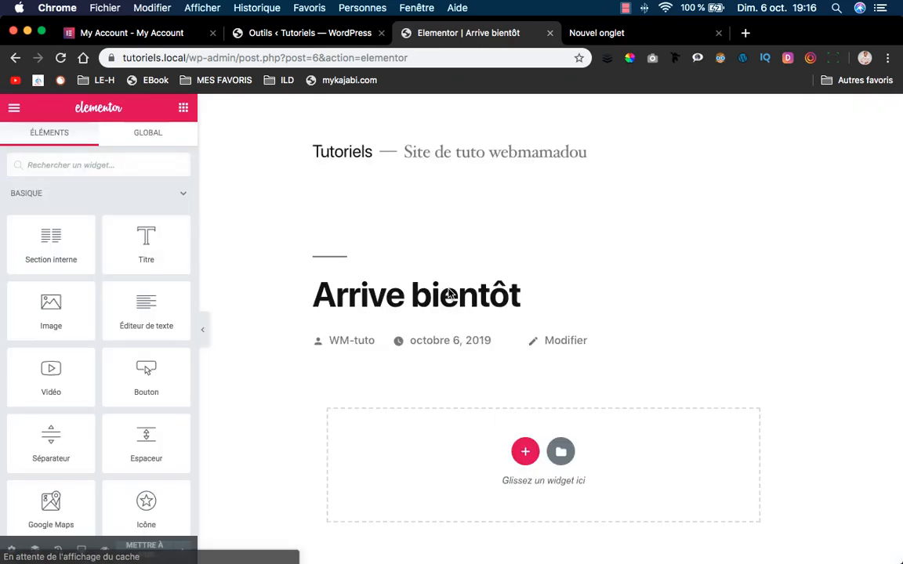
{"action": "scroll", "coordinate": [380, 274], "scroll_direction": "down", "scroll_amount": 5}
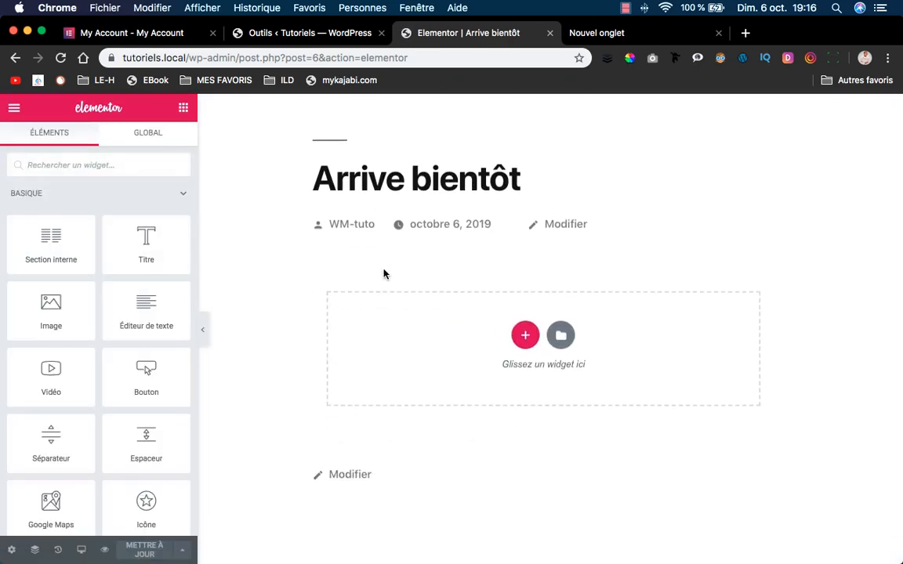
{"action": "scroll", "coordinate": [380, 267], "scroll_direction": "up", "scroll_amount": 3}
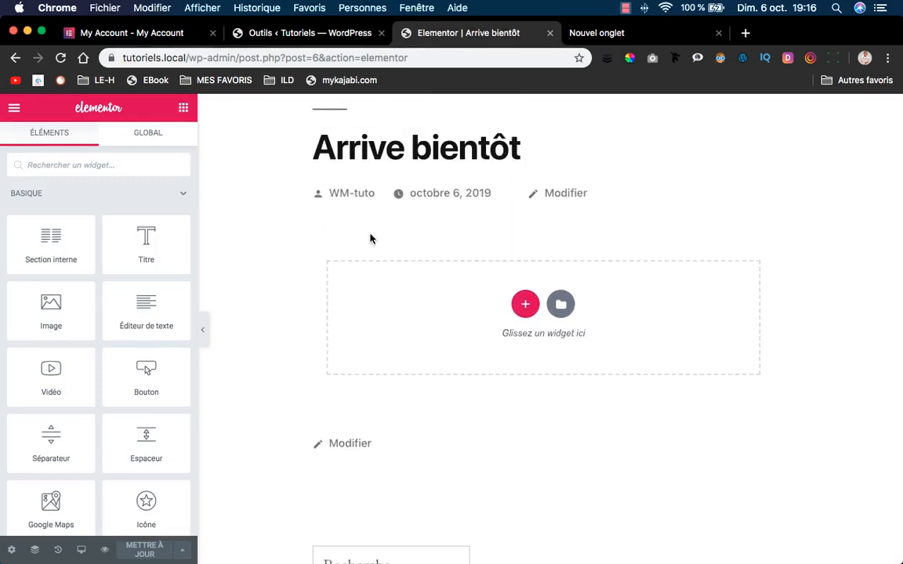
{"action": "scroll", "coordinate": [353, 183], "scroll_direction": "up", "scroll_amount": 3}
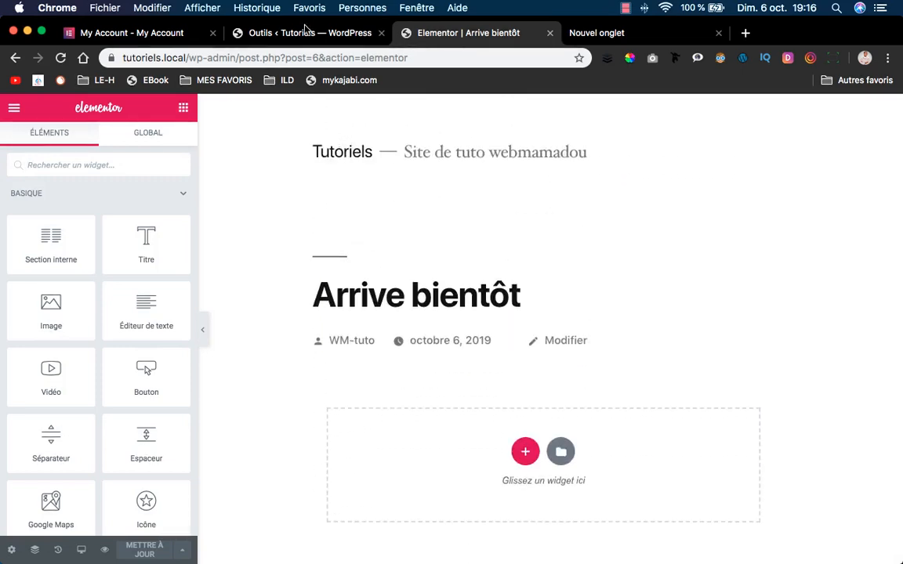
Activate the Twenty Seventeen theme under Apparence > Thèmes, then return to the Elementor editor.
{"action": "left_click", "coordinate": [317, 35]}
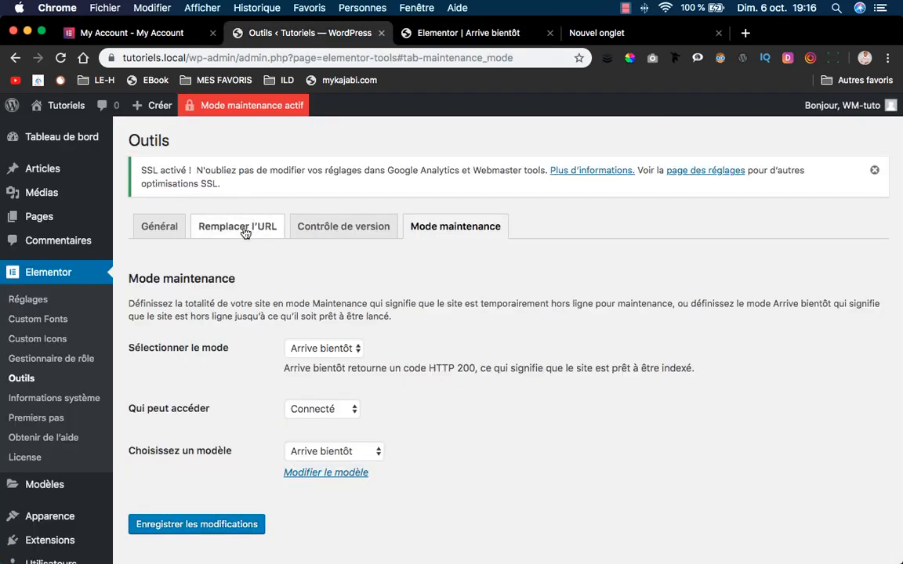
{"action": "mouse_move", "coordinate": [32, 513]}
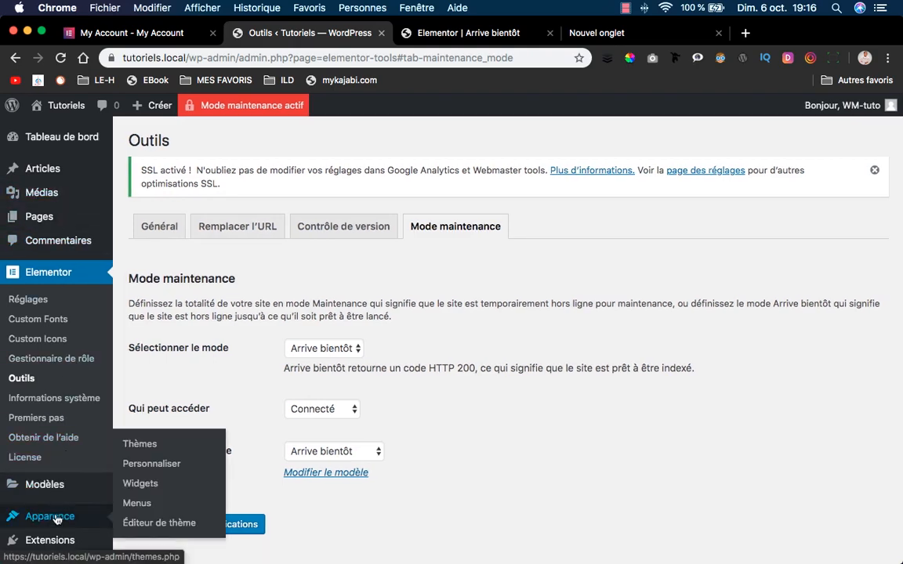
{"action": "scroll", "coordinate": [35, 509], "scroll_direction": "down", "scroll_amount": 2}
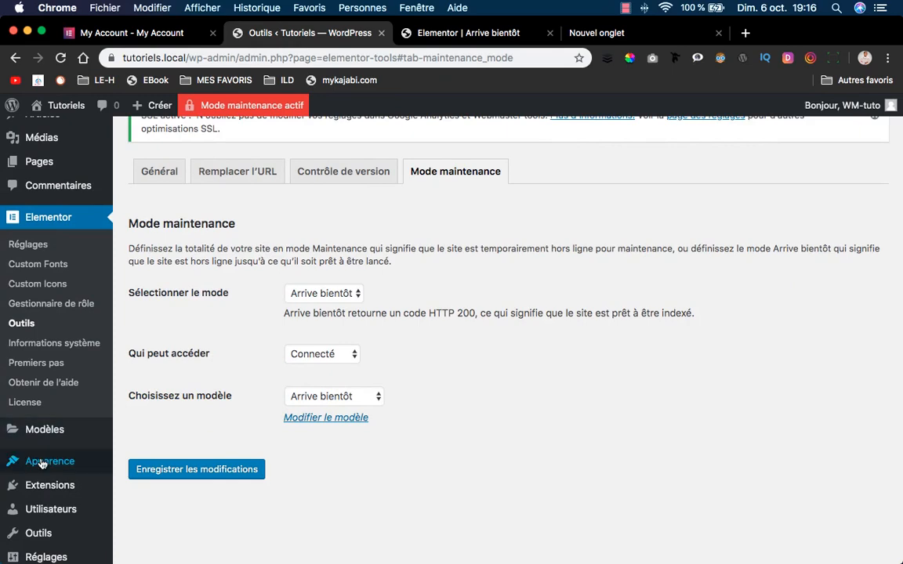
{"action": "mouse_move", "coordinate": [50, 462]}
{"action": "left_click", "coordinate": [160, 443]}
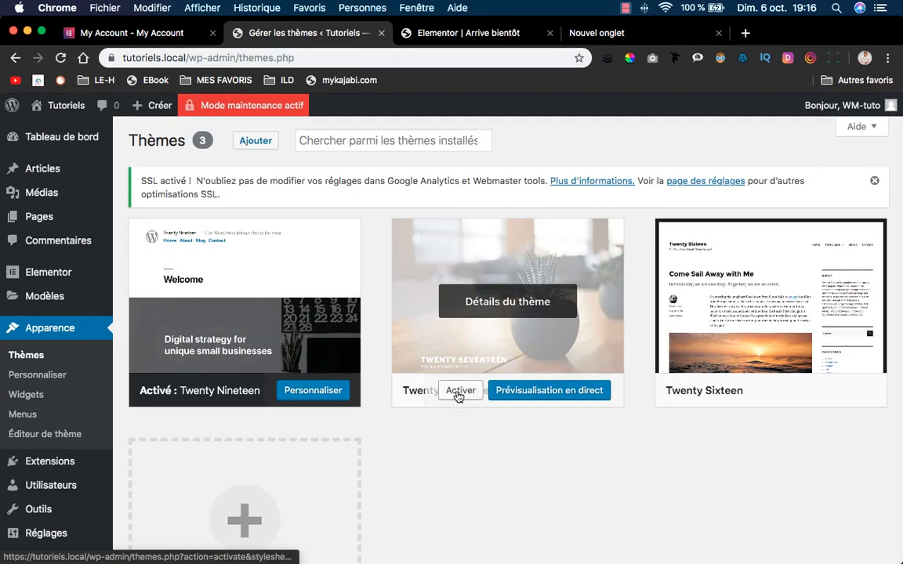
{"action": "left_click", "coordinate": [460, 392]}
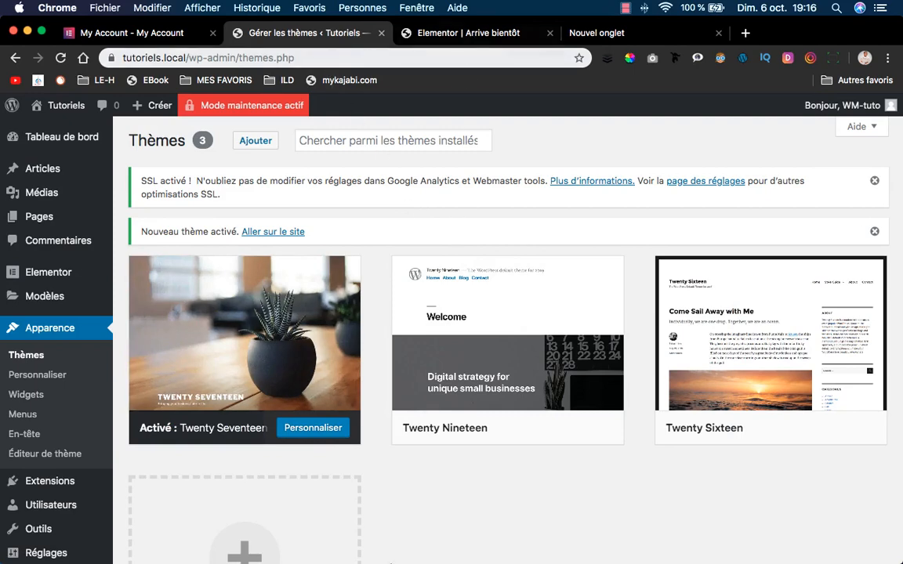
{"action": "left_click", "coordinate": [468, 33]}
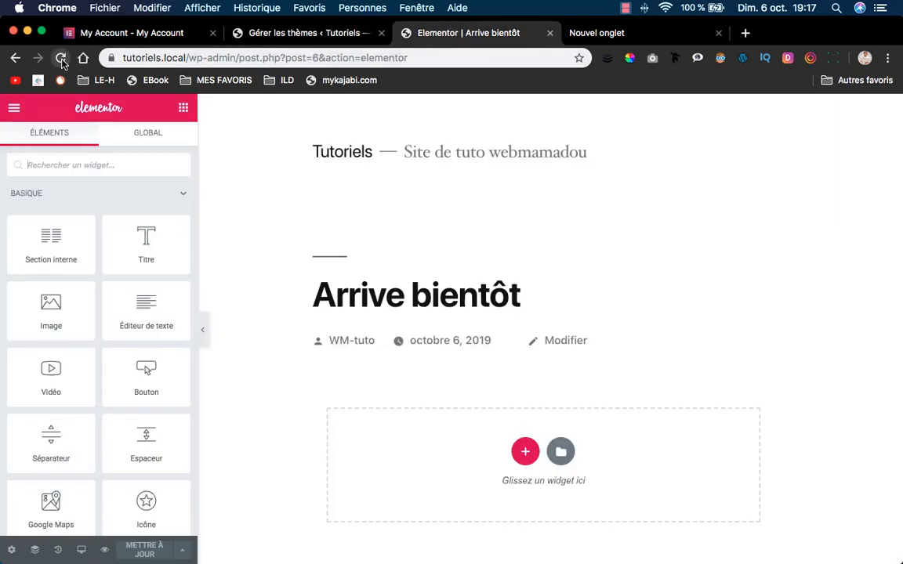
Reload the editor and scroll through the Arrive bientôt template in Twenty Seventeen's layout.
{"action": "left_click", "coordinate": [61, 58]}
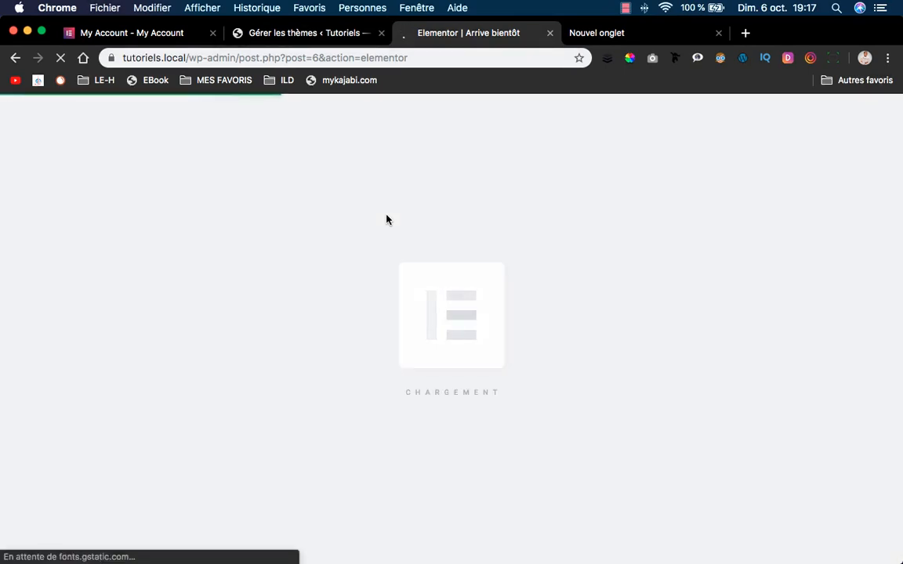
{"action": "scroll", "coordinate": [429, 236], "scroll_direction": "down", "scroll_amount": 3}
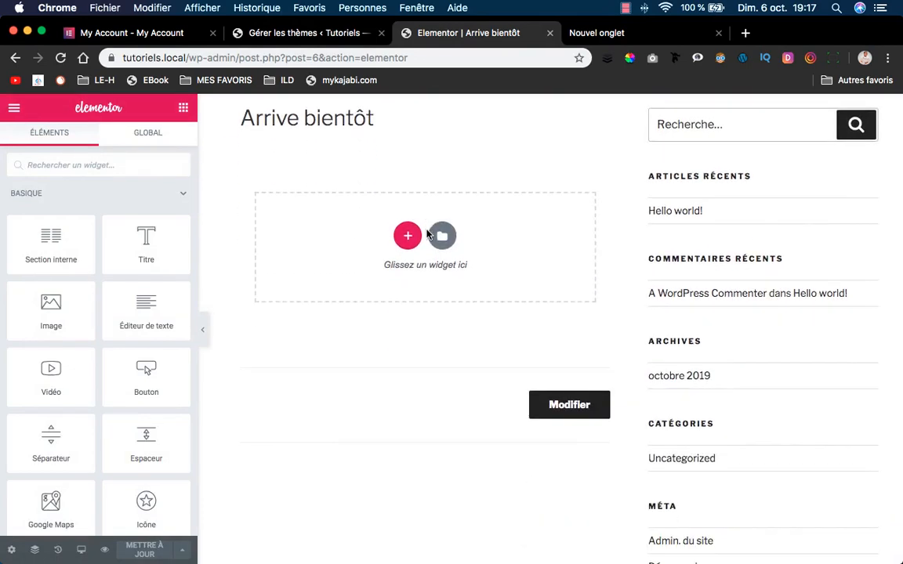
{"action": "scroll", "coordinate": [430, 236], "scroll_direction": "down", "scroll_amount": 5}
{"action": "scroll", "coordinate": [433, 349], "scroll_direction": "up", "scroll_amount": 10}
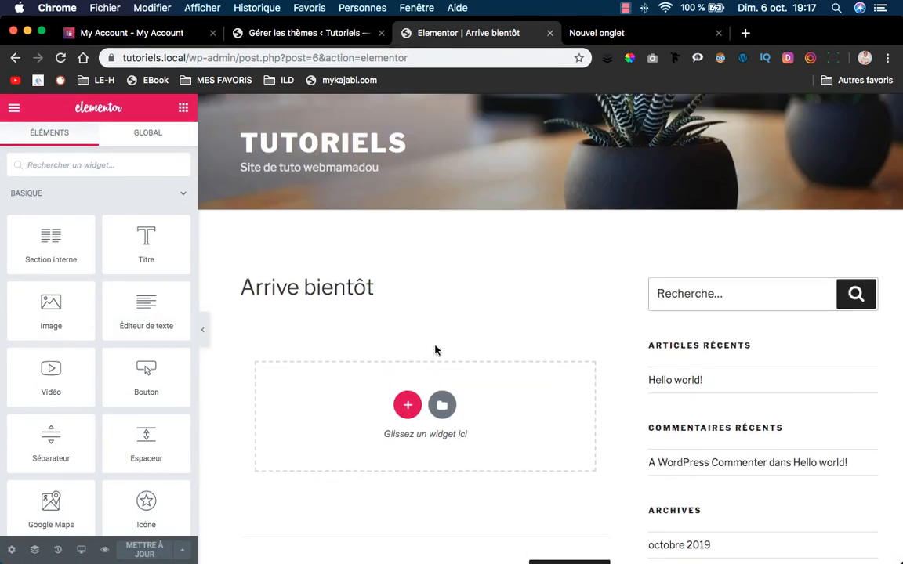
{"action": "scroll", "coordinate": [518, 330], "scroll_direction": "down", "scroll_amount": 3}
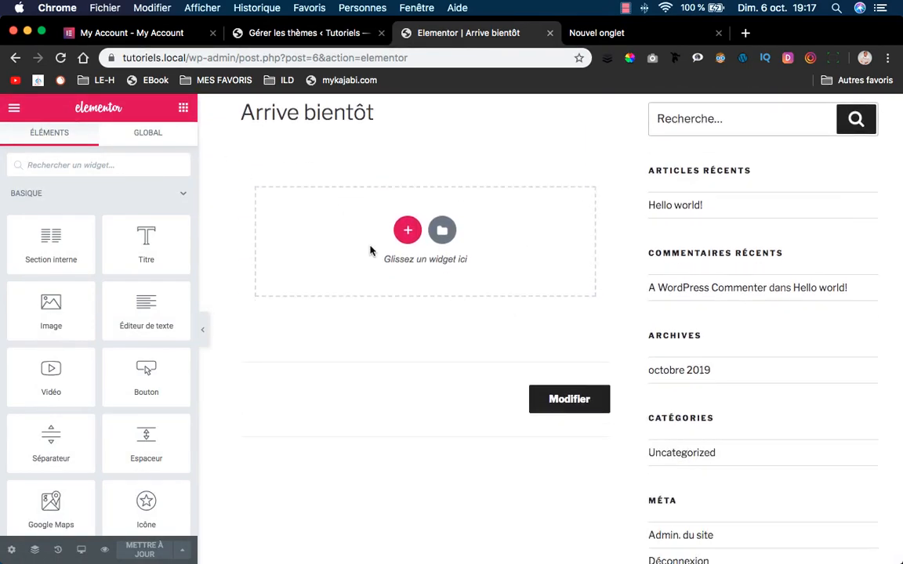
{"action": "scroll", "coordinate": [369, 250], "scroll_direction": "up", "scroll_amount": 3}
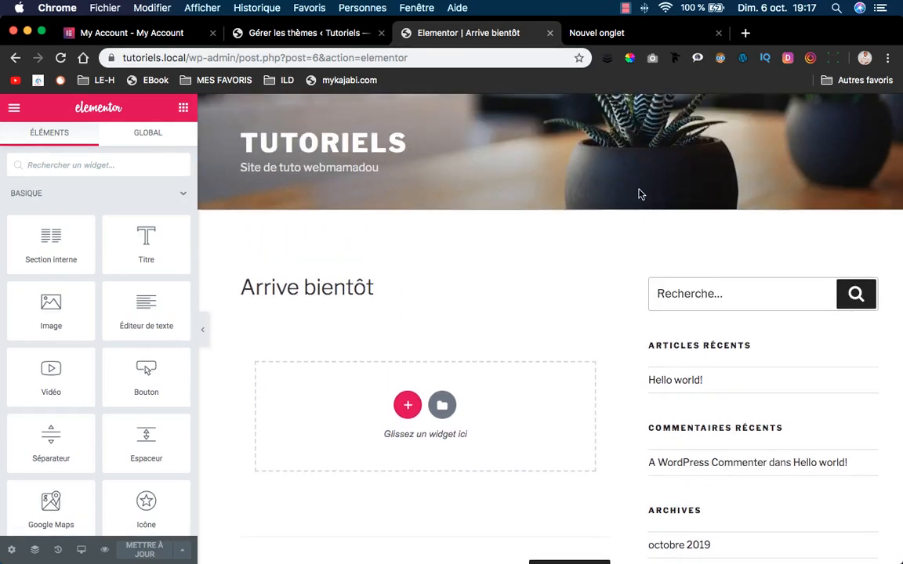
{"action": "scroll", "coordinate": [649, 205], "scroll_direction": "down", "scroll_amount": 3}
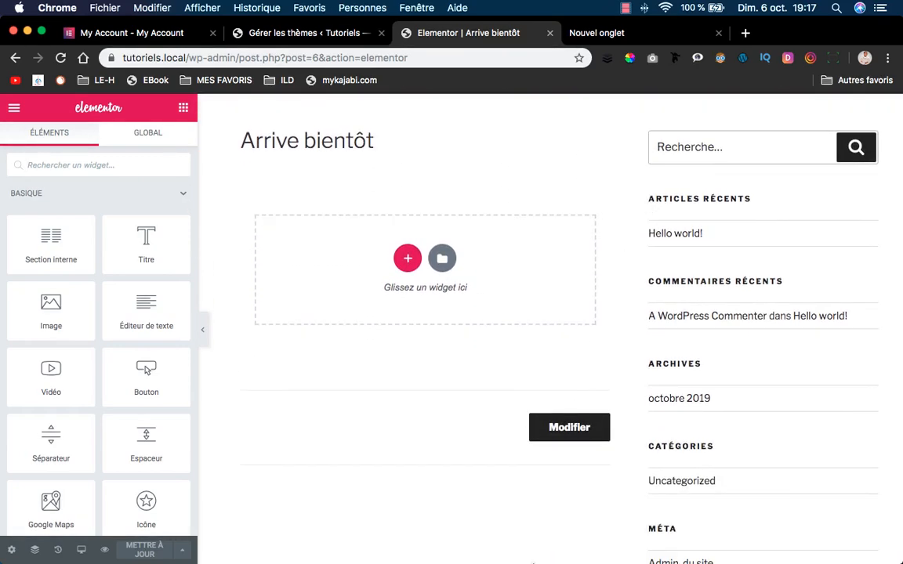
{"action": "scroll", "coordinate": [540, 548], "scroll_direction": "down", "scroll_amount": 1}
Reload the live site in Safari to check it, then return to the Elementor editor in Chrome.
{"action": "mouse_move", "coordinate": [536, 533]}
{"action": "left_click", "coordinate": [384, 538]}
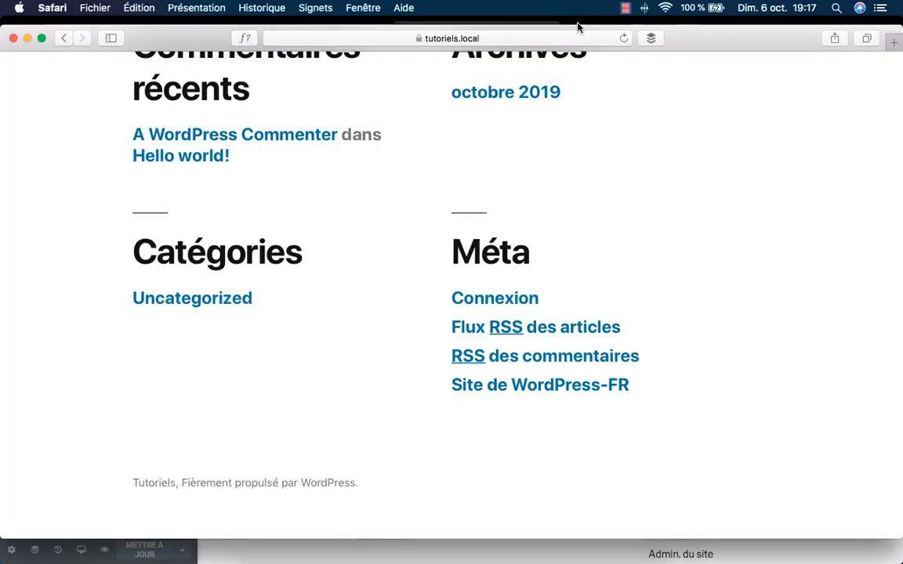
{"action": "left_click", "coordinate": [624, 38]}
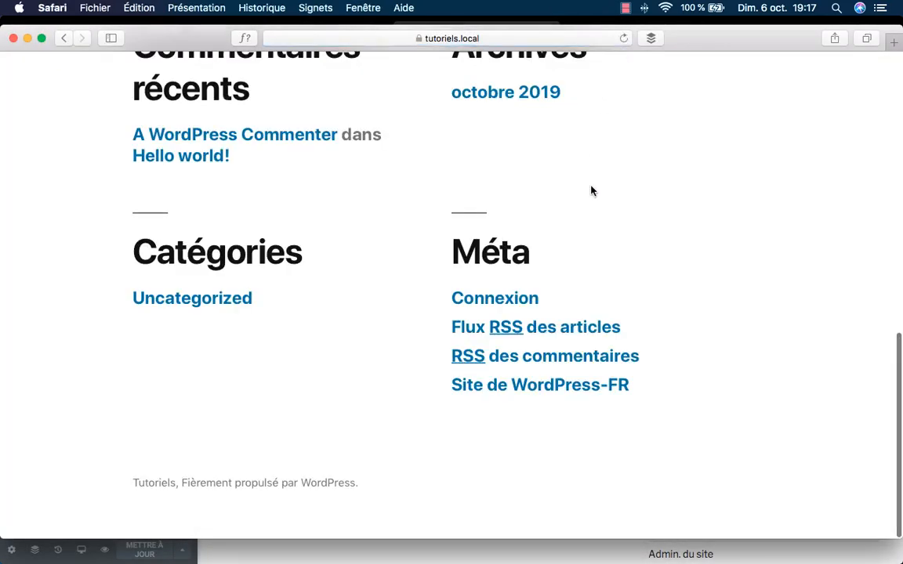
{"action": "mouse_move", "coordinate": [454, 553]}
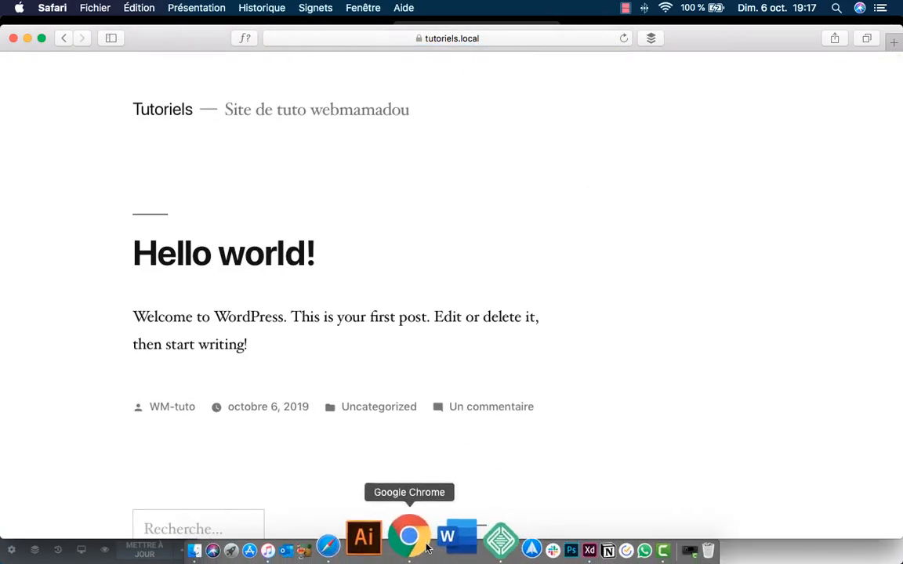
{"action": "left_click", "coordinate": [425, 539]}
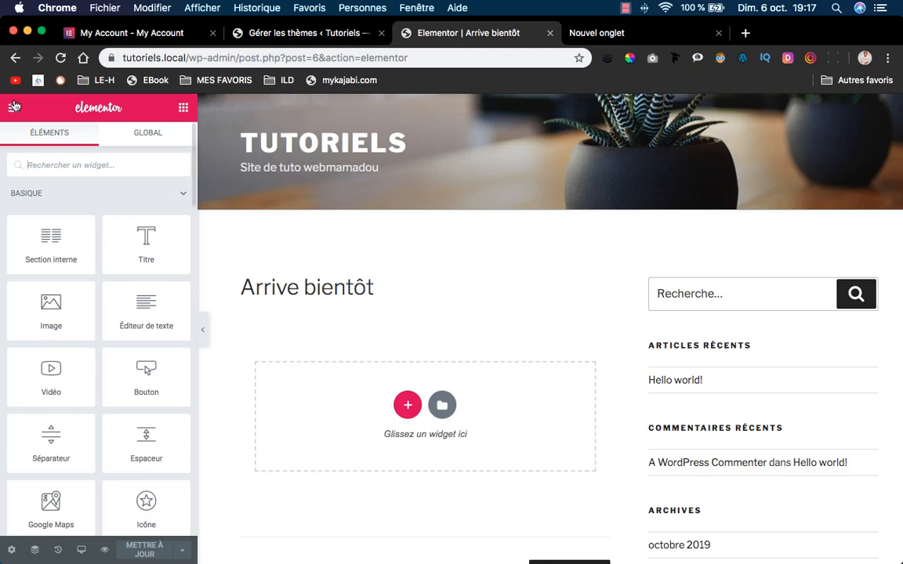
Hide the page title, switch the page template to Elementor pleine largeur, and save.
{"action": "left_click", "coordinate": [11, 551]}
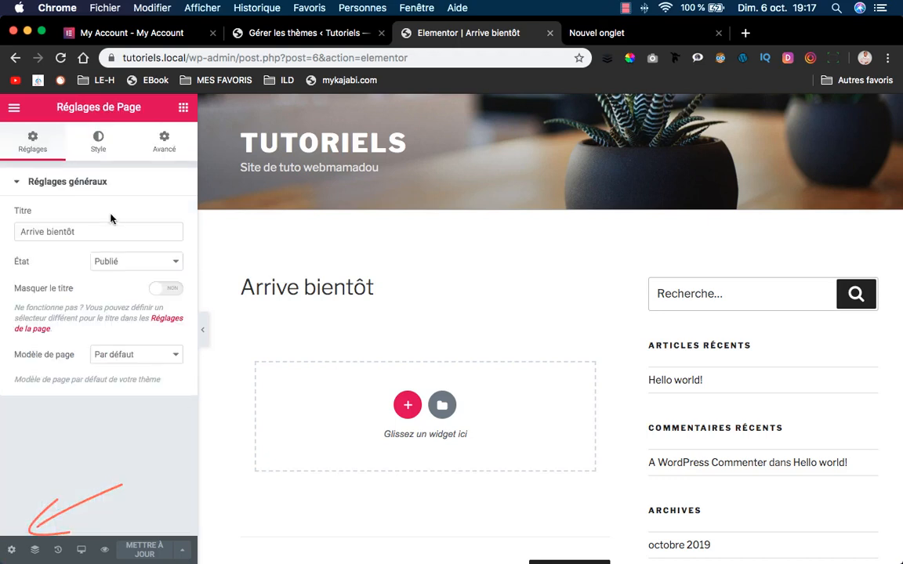
{"action": "left_click", "coordinate": [174, 289]}
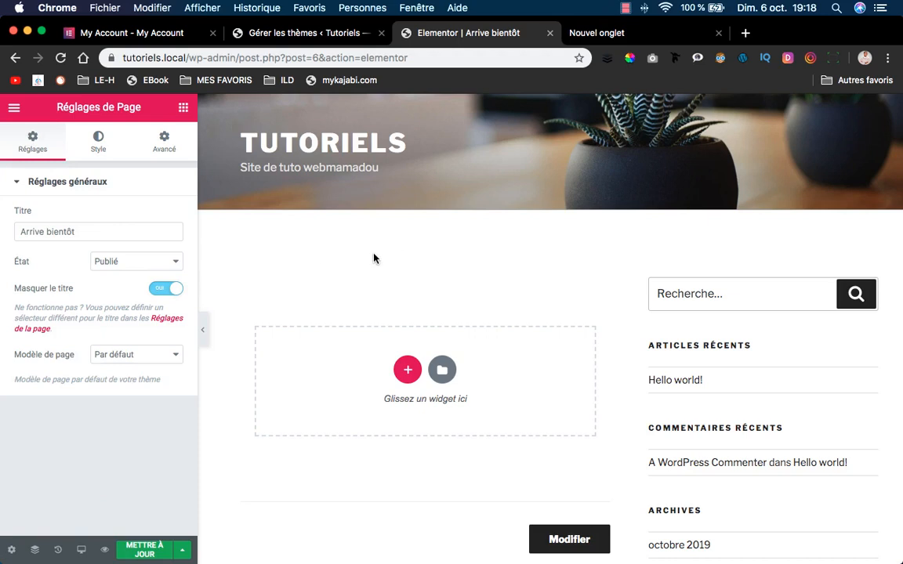
{"action": "left_click", "coordinate": [135, 357]}
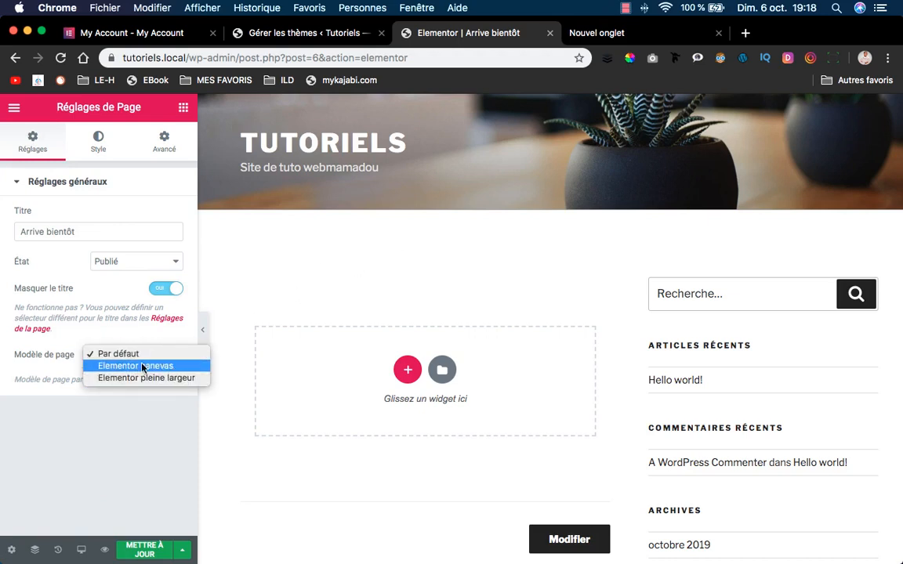
{"action": "left_click", "coordinate": [185, 377]}
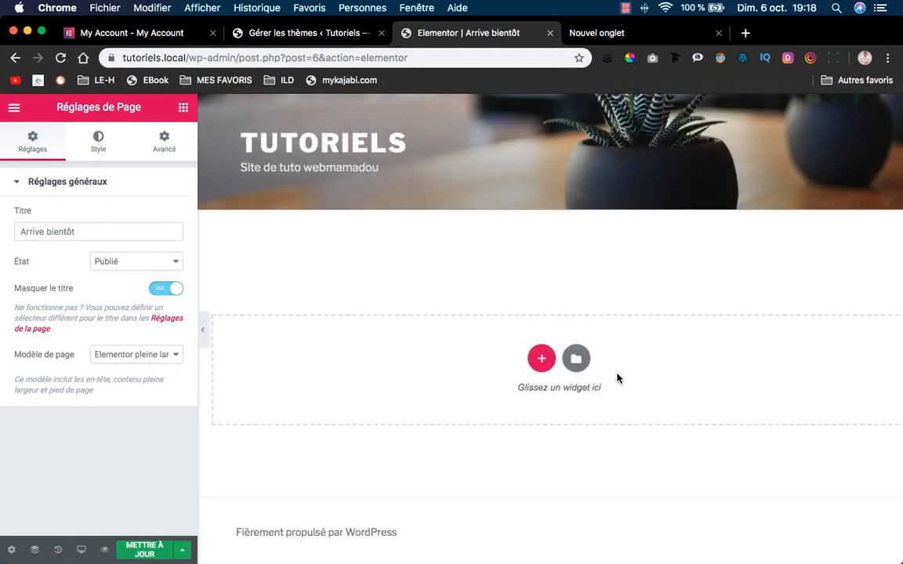
{"action": "left_click", "coordinate": [143, 551]}
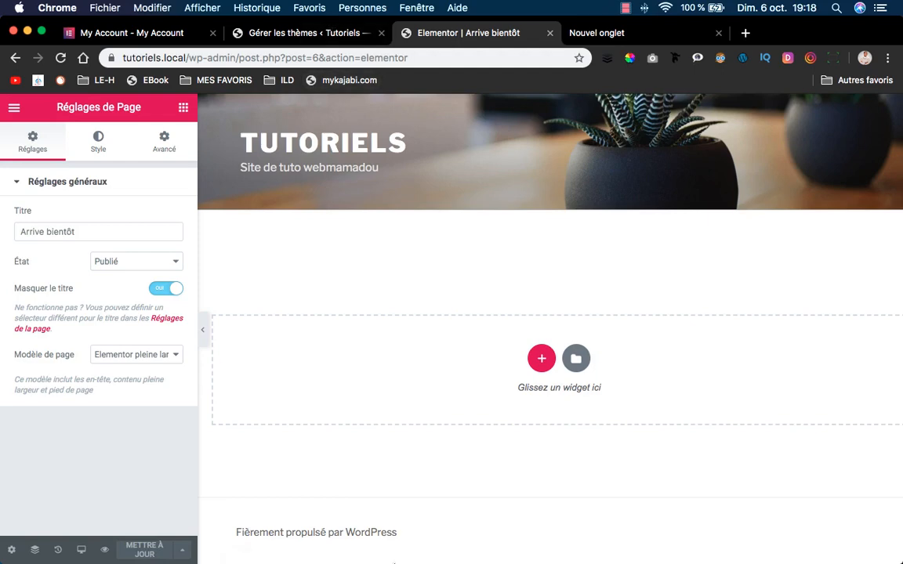
Reload the live site in Safari several times to check the Arrive bientôt page, then return to Chrome.
{"action": "mouse_move", "coordinate": [413, 541]}
{"action": "left_click", "coordinate": [383, 541]}
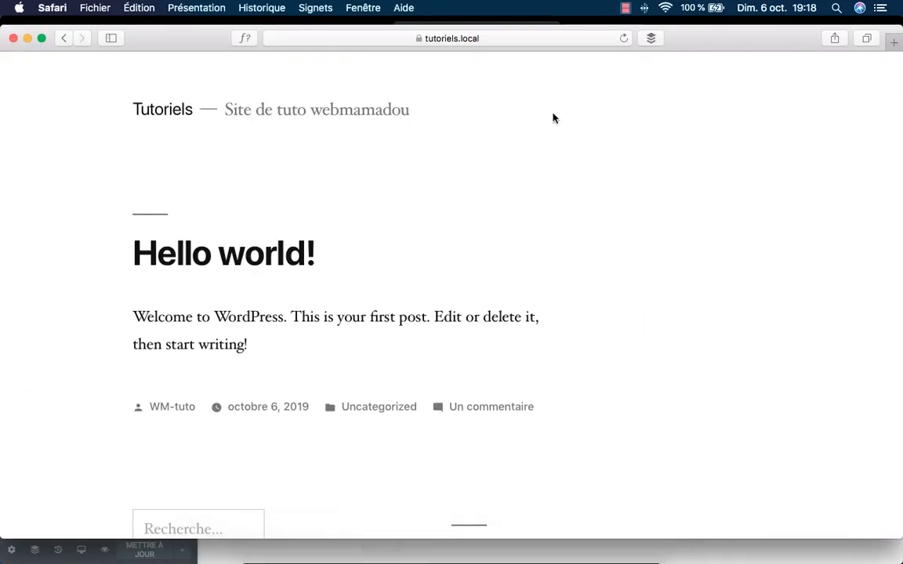
{"action": "left_click", "coordinate": [623, 39]}
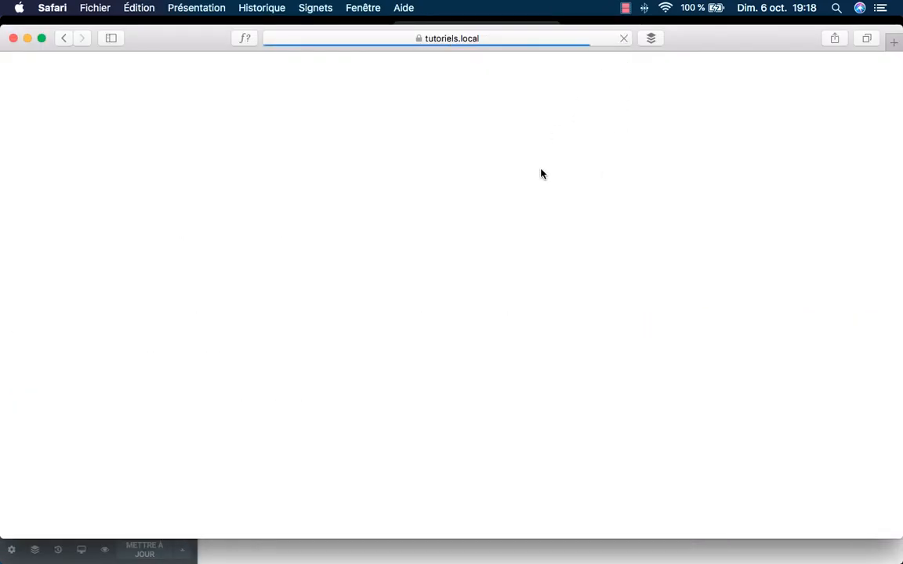
{"action": "scroll", "coordinate": [562, 178], "scroll_direction": "down", "scroll_amount": 2}
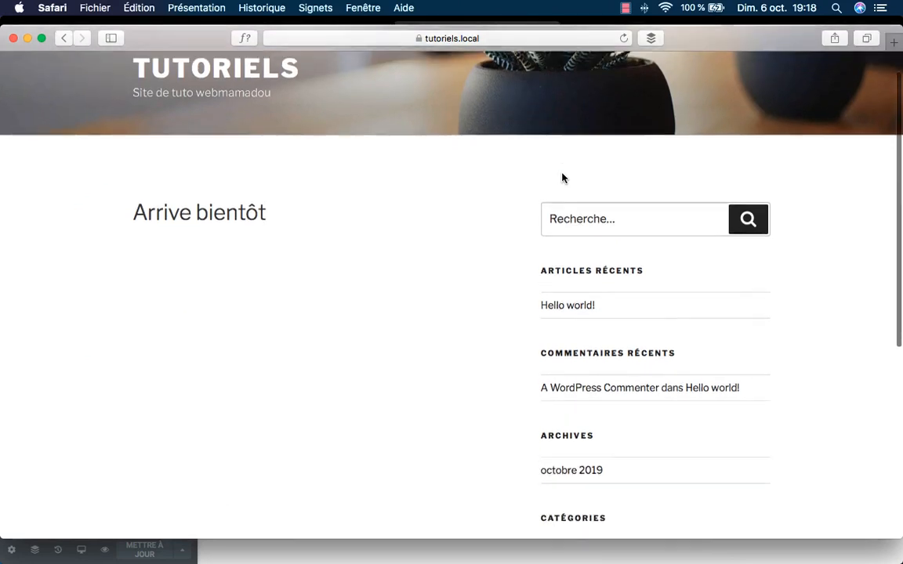
{"action": "scroll", "coordinate": [559, 177], "scroll_direction": "up", "scroll_amount": 2}
{"action": "left_click", "coordinate": [624, 39]}
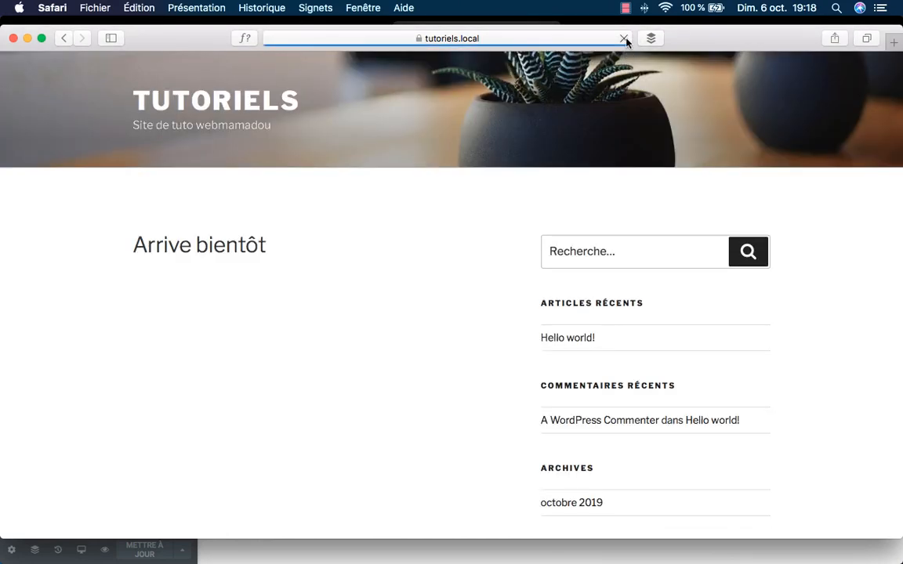
{"action": "left_click", "coordinate": [625, 41]}
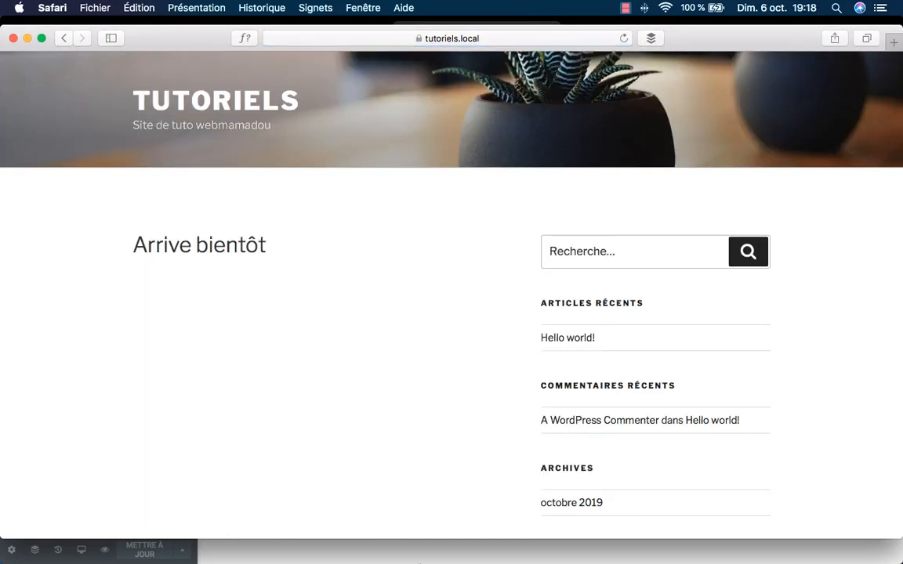
{"action": "left_click", "coordinate": [418, 539]}
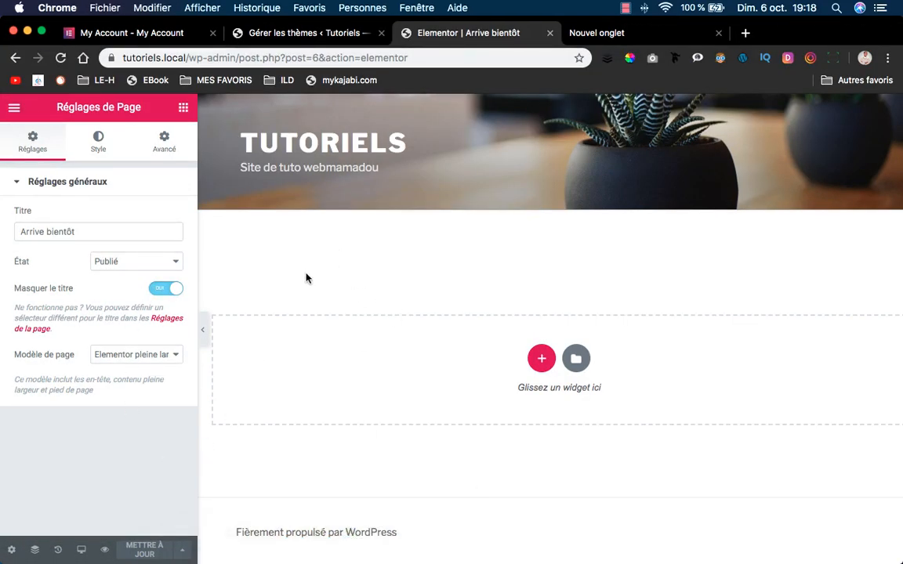
Switch the page template to Elementor canevas and begin adding a new section.
{"action": "left_click", "coordinate": [117, 354]}
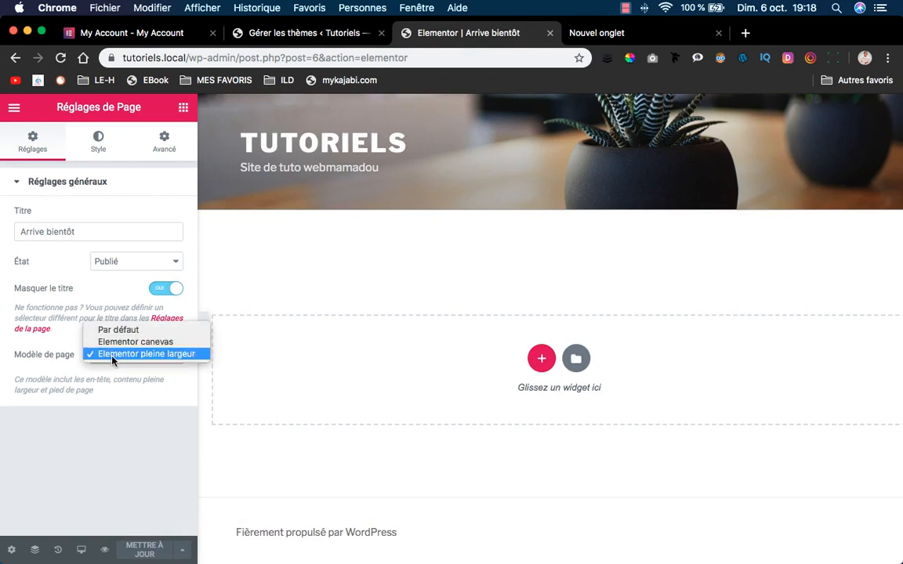
{"action": "left_click", "coordinate": [163, 343]}
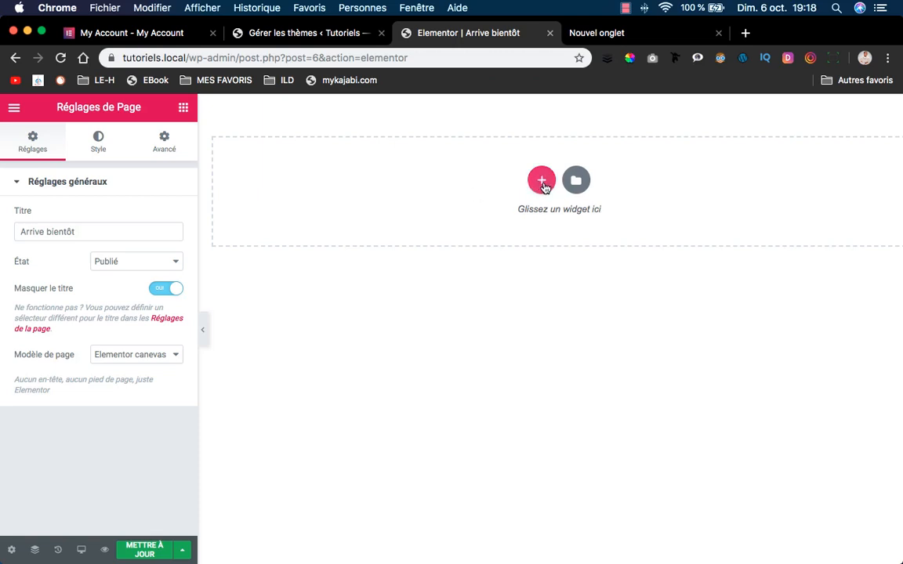
{"action": "left_click", "coordinate": [542, 182]}
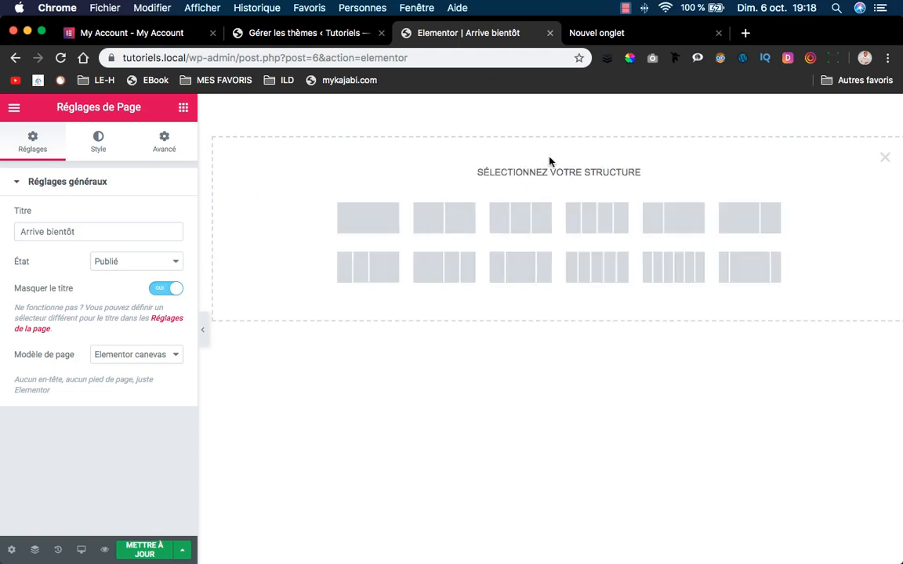
Add a two-column section stretched to full page width, keeping Encadré content width.
{"action": "left_click", "coordinate": [443, 219]}
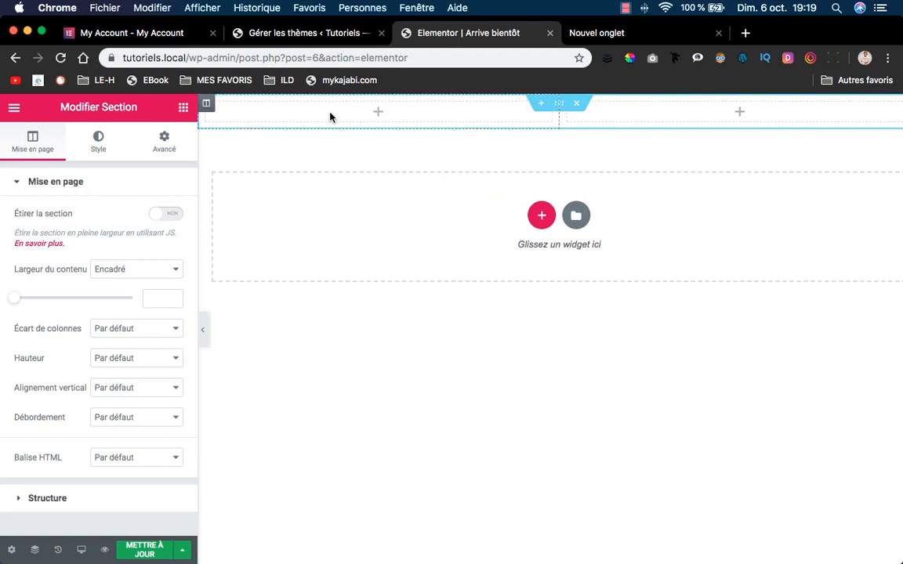
{"action": "left_click", "coordinate": [558, 105]}
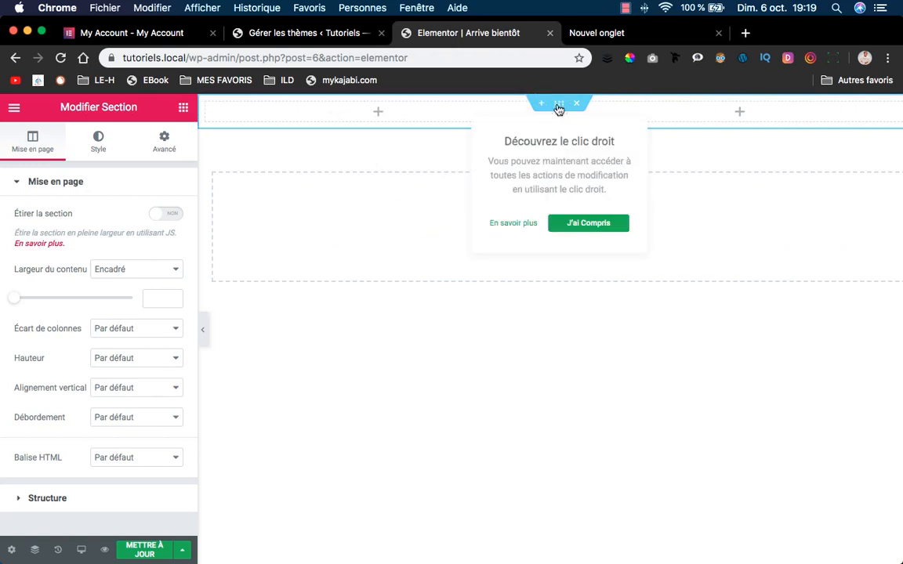
{"action": "left_click", "coordinate": [166, 213]}
{"action": "left_click", "coordinate": [175, 270]}
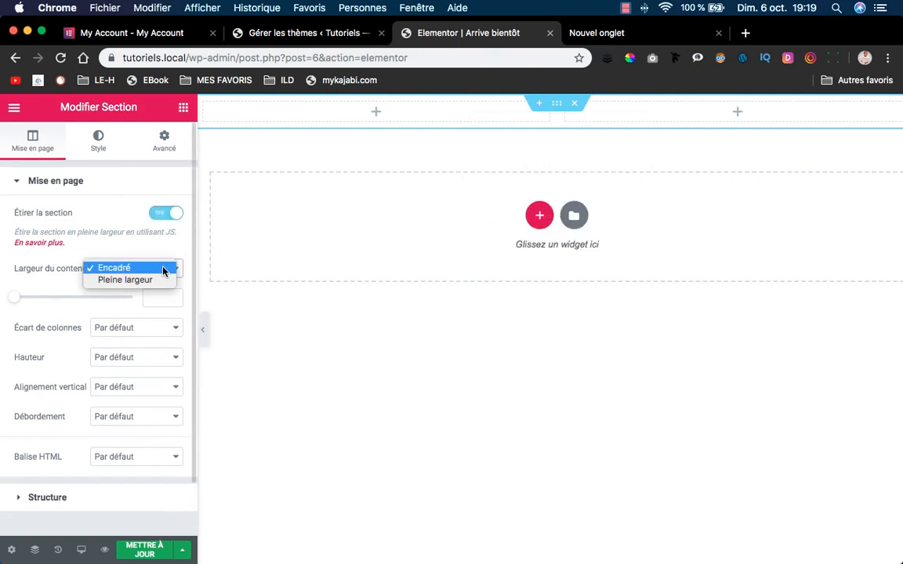
{"action": "left_click", "coordinate": [171, 280]}
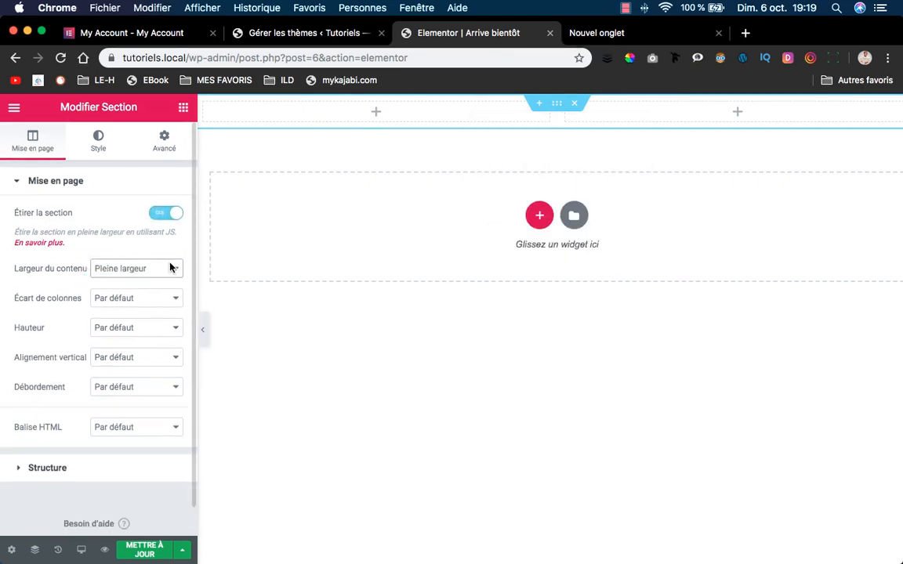
{"action": "left_click", "coordinate": [172, 266]}
{"action": "left_click", "coordinate": [151, 252]}
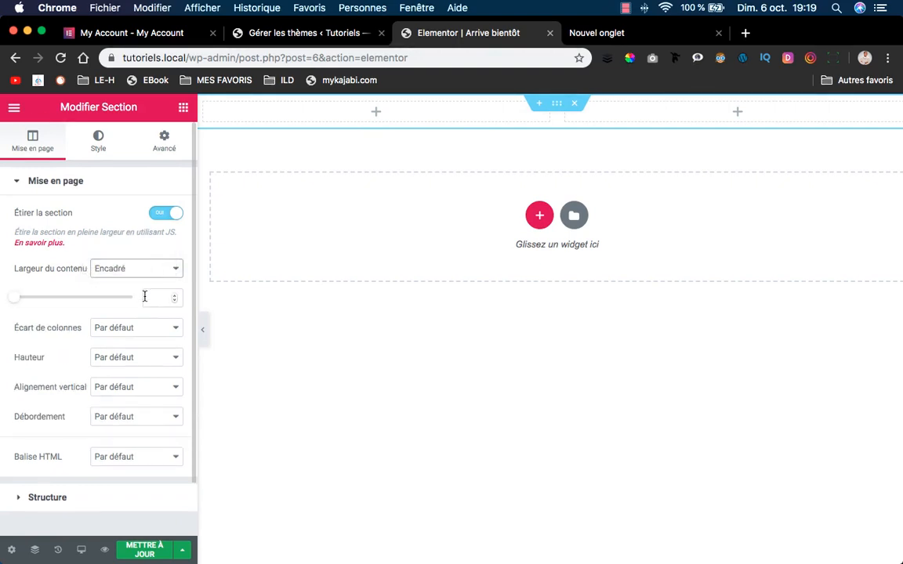
Set the section content width to 1200 and height to Adapté à l'écran, then save.
{"action": "left_click", "coordinate": [153, 296]}
{"action": "type", "text": "1200"}
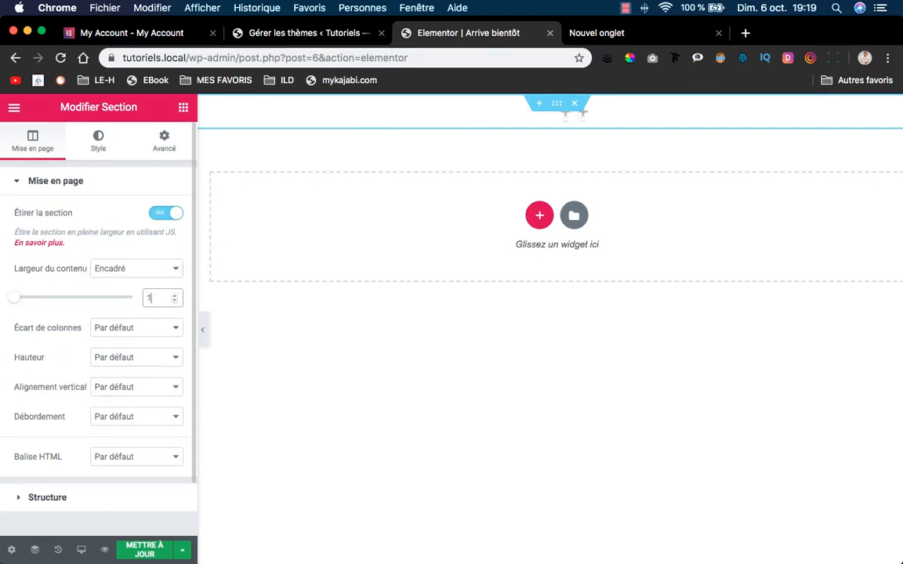
{"action": "left_click", "coordinate": [71, 327]}
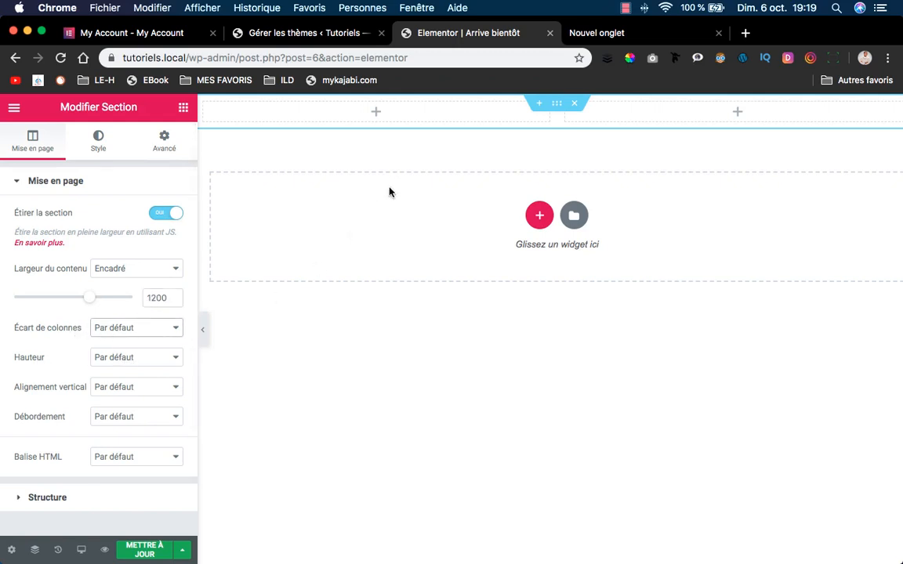
{"action": "left_click", "coordinate": [136, 357]}
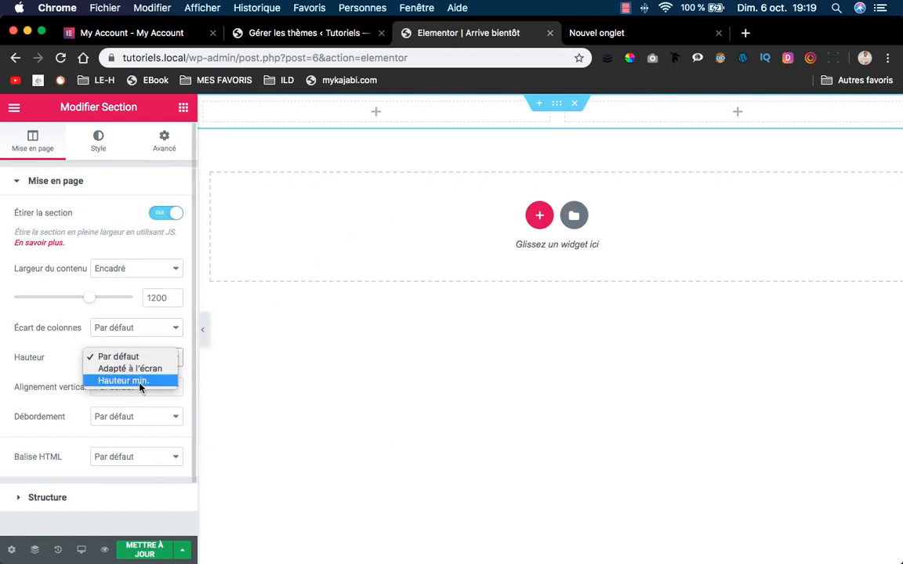
{"action": "left_click", "coordinate": [150, 369]}
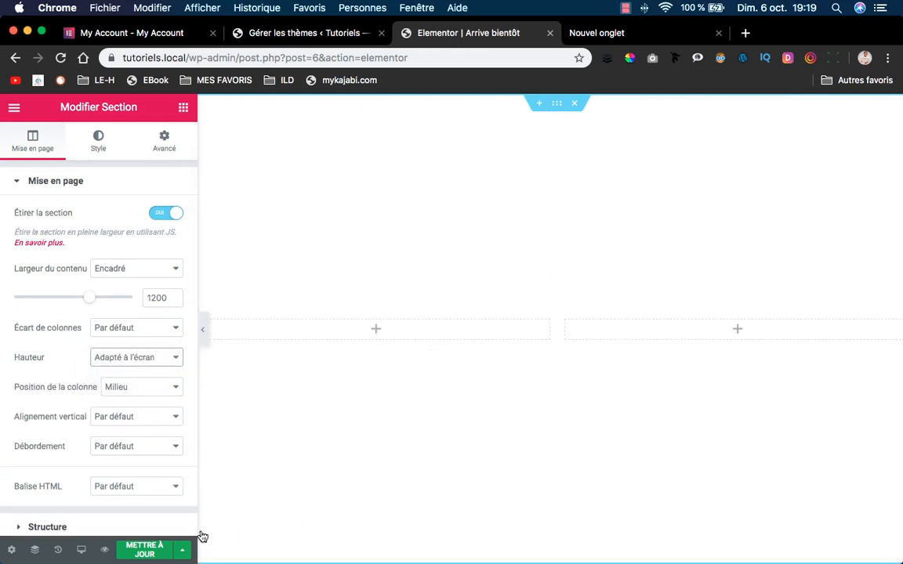
{"action": "left_click", "coordinate": [147, 549]}
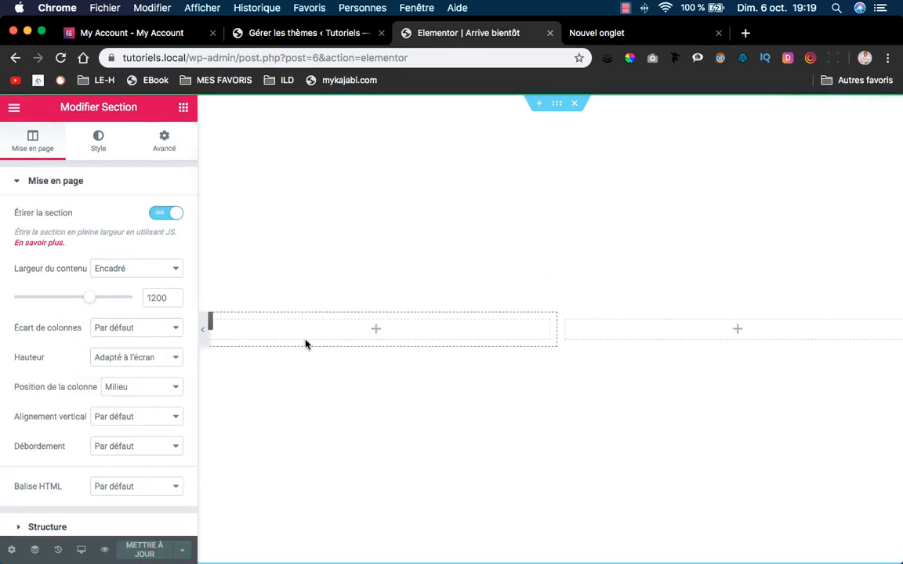
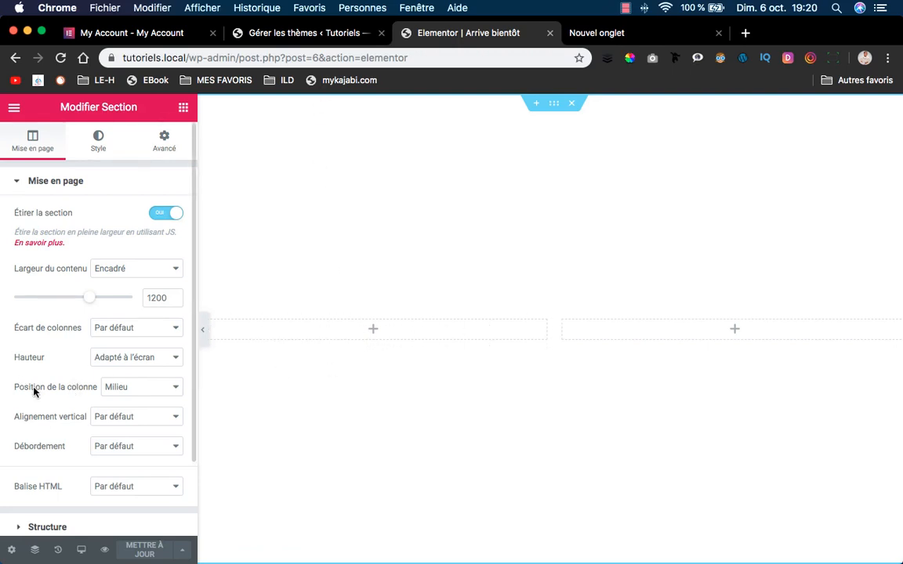
Set the section's column position to Haut and show its Avancé settings.
{"action": "left_click", "coordinate": [114, 388]}
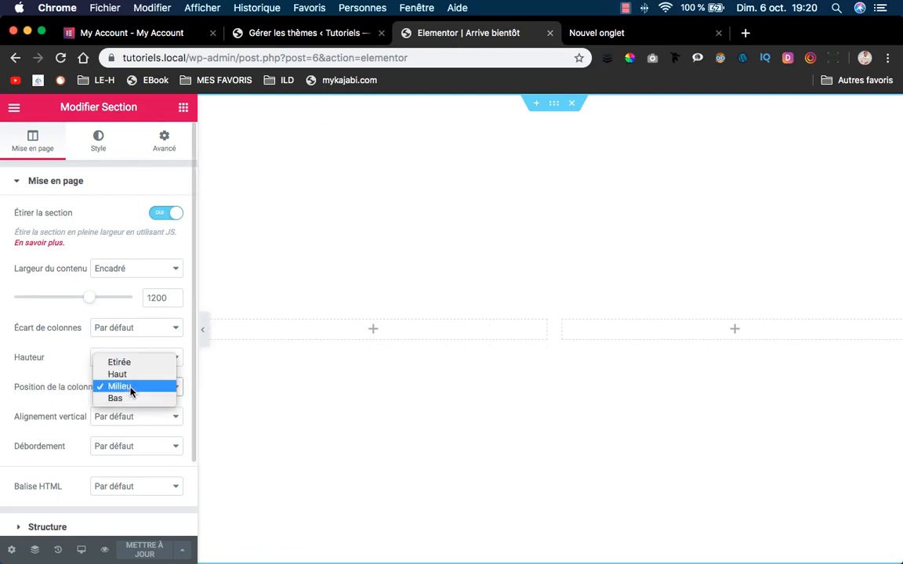
{"action": "left_click", "coordinate": [126, 375]}
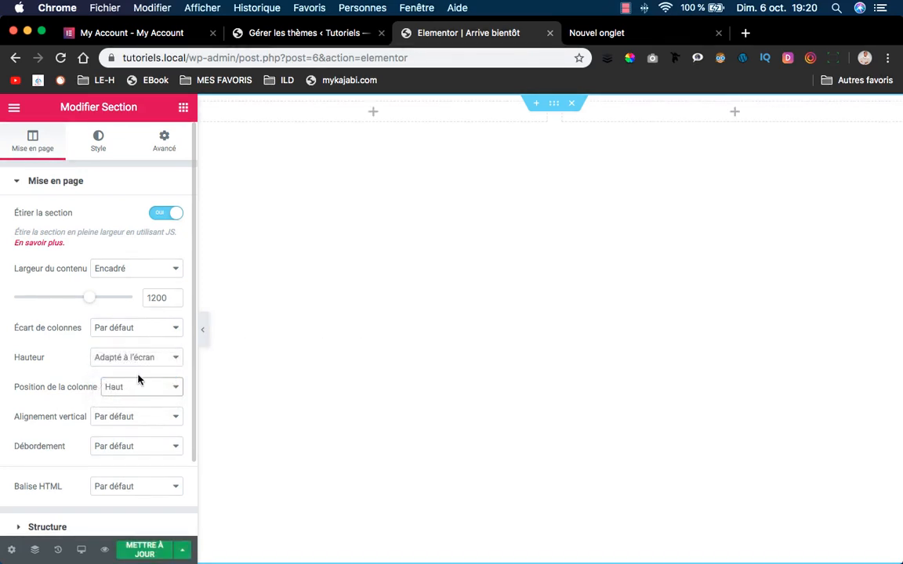
{"action": "left_click", "coordinate": [159, 149]}
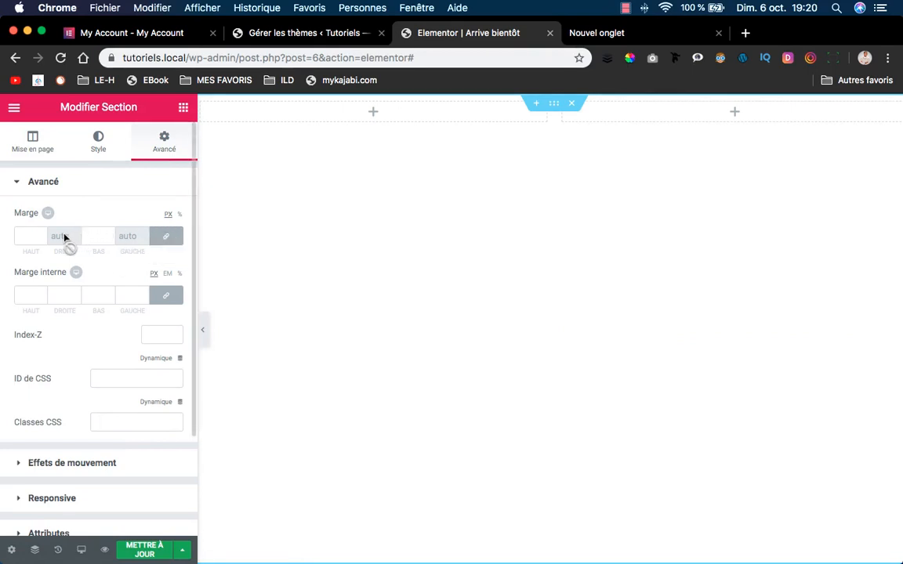
{"action": "mouse_move", "coordinate": [382, 548]}
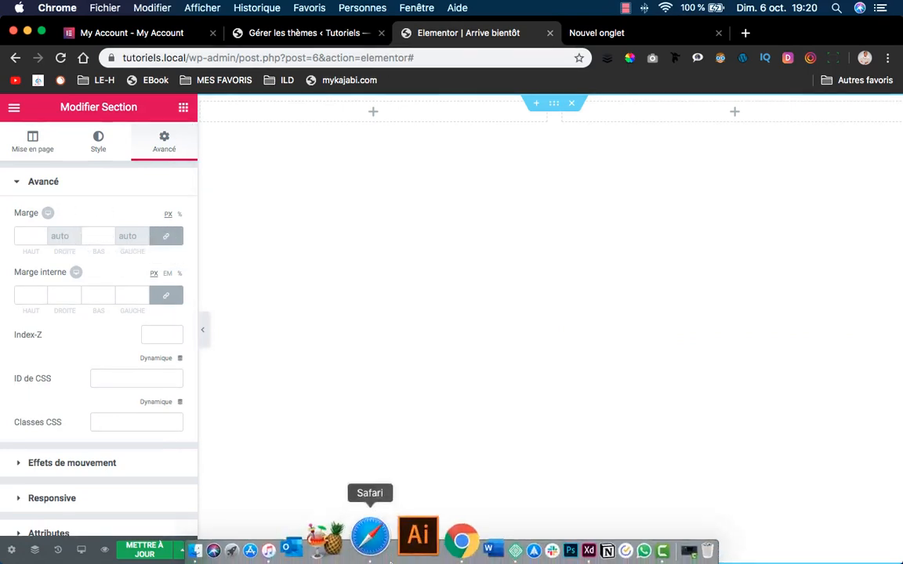
{"action": "left_click", "coordinate": [529, 536]}
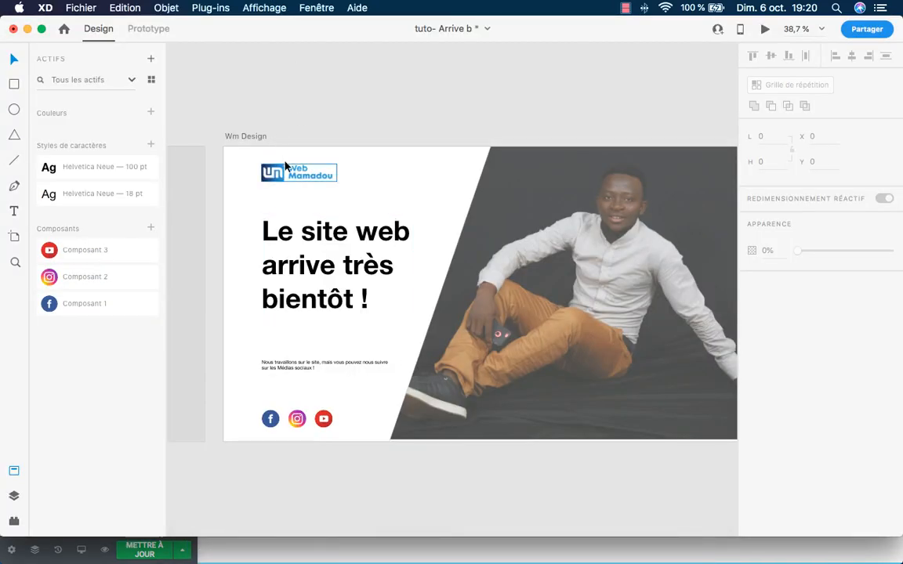
{"action": "mouse_move", "coordinate": [335, 561]}
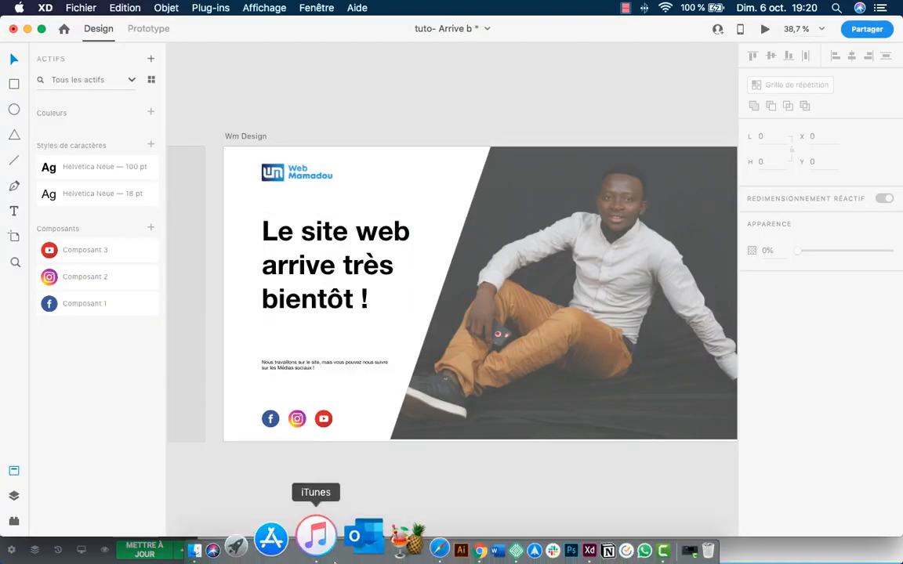
{"action": "left_click", "coordinate": [416, 546]}
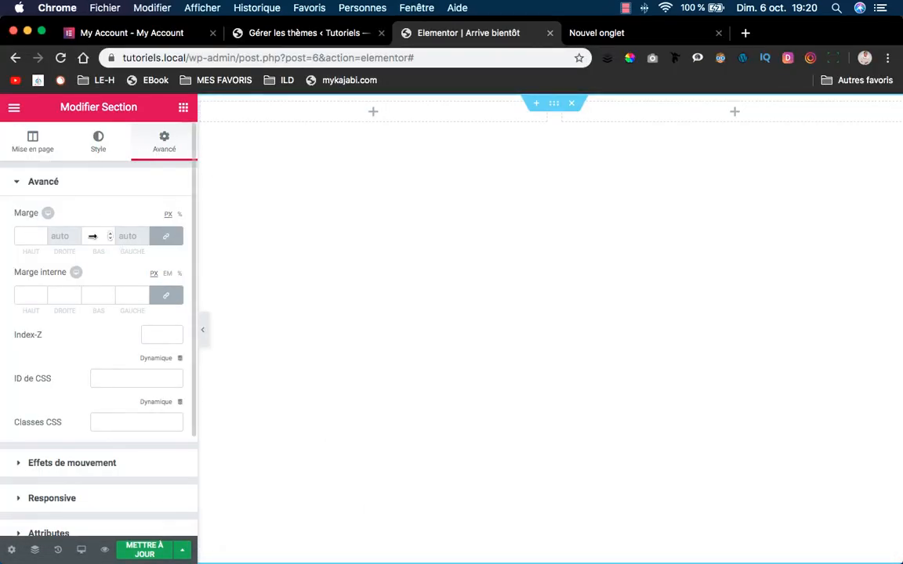
Raise the section's top margin to 45 px.
{"action": "left_click", "coordinate": [43, 233]}
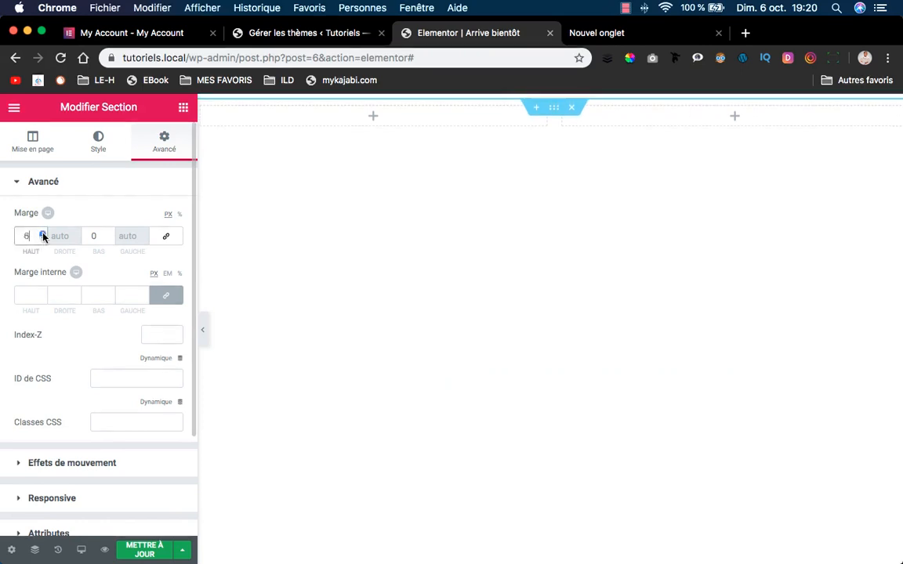
{"action": "left_click", "coordinate": [44, 234]}
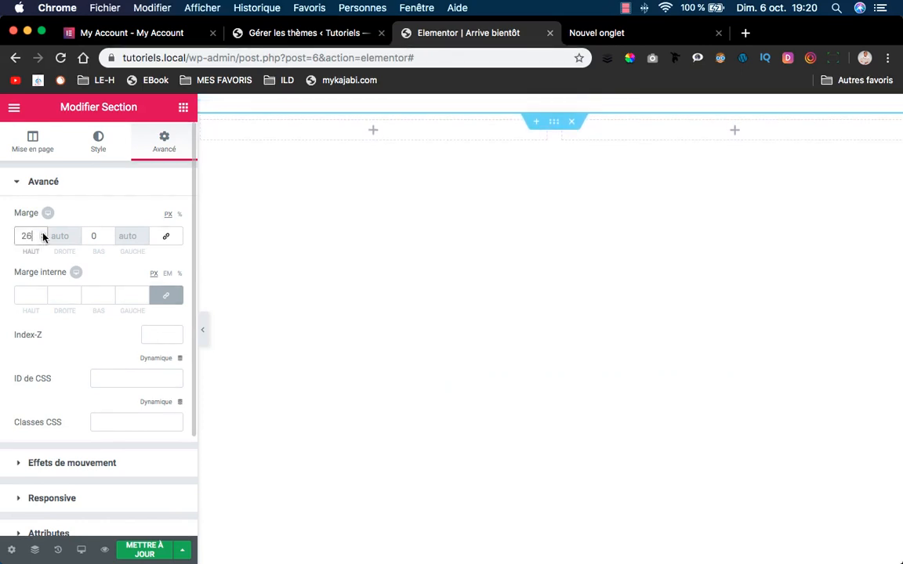
{"action": "left_click", "coordinate": [43, 233]}
{"action": "left_click", "coordinate": [43, 233]}
{"action": "left_click", "coordinate": [43, 233]}
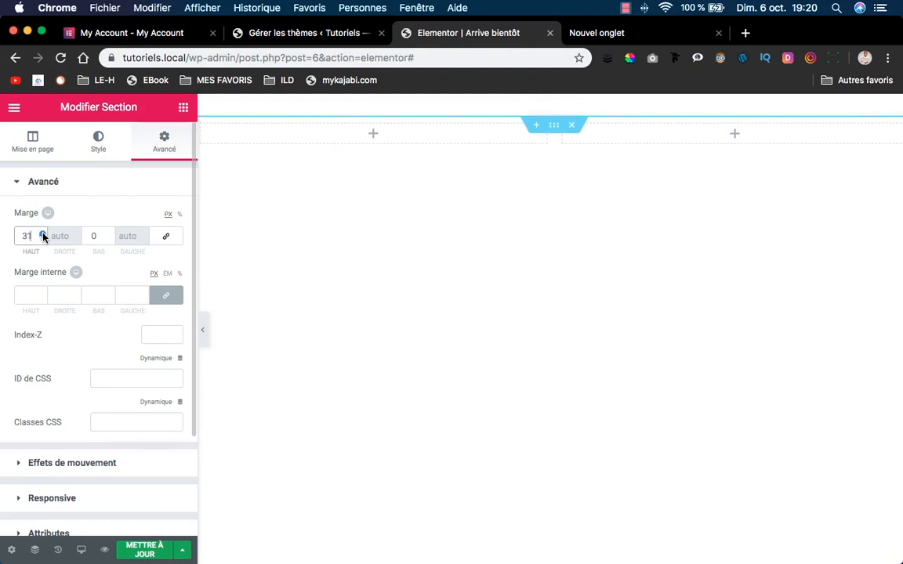
{"action": "left_click", "coordinate": [43, 234]}
{"action": "left_click", "coordinate": [43, 234]}
{"action": "left_click", "coordinate": [43, 234]}
{"action": "left_click", "coordinate": [43, 234]}
{"action": "left_click", "coordinate": [43, 233]}
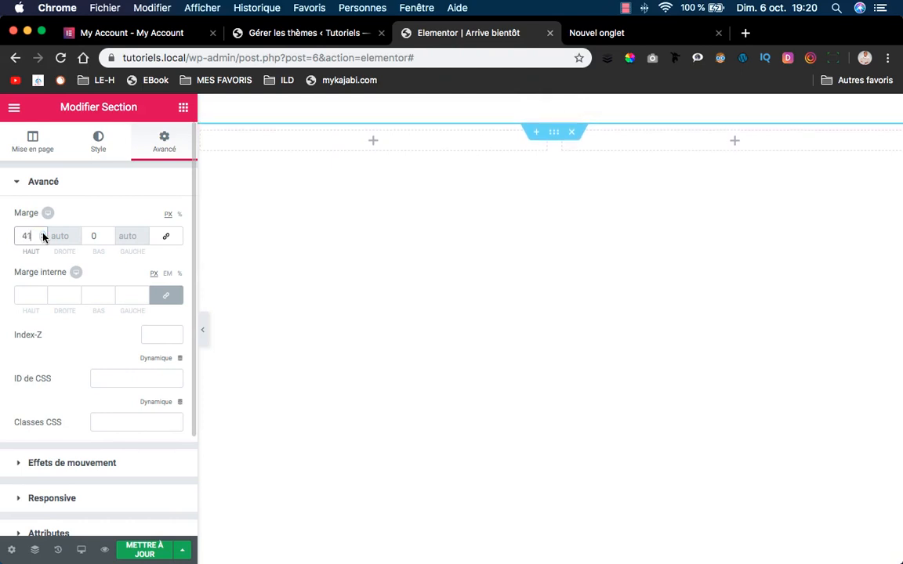
{"action": "left_click", "coordinate": [43, 233]}
{"action": "left_click", "coordinate": [43, 234]}
{"action": "left_click", "coordinate": [43, 234]}
{"action": "left_click", "coordinate": [43, 234]}
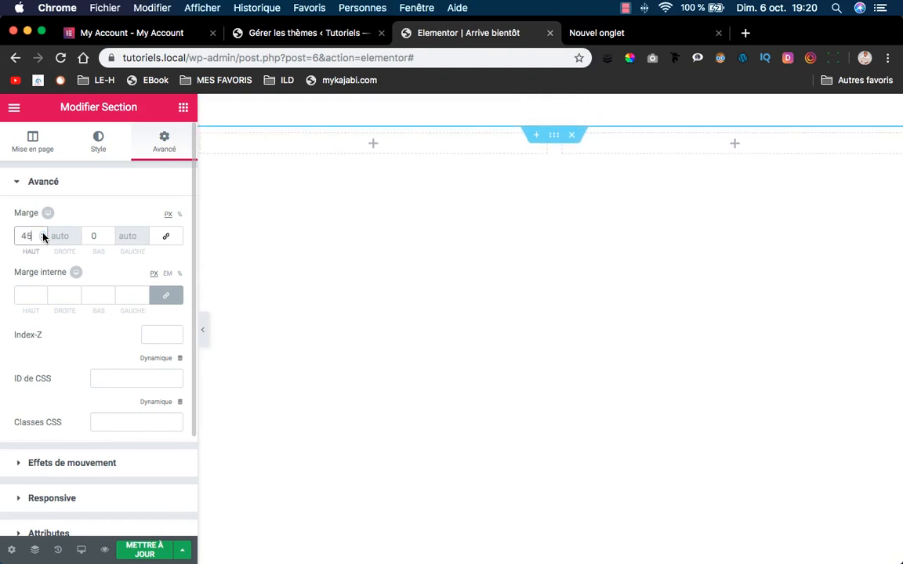
Raise the section's bottom margin to 20 px.
{"action": "left_click", "coordinate": [110, 233]}
{"action": "left_click", "coordinate": [111, 233]}
{"action": "left_click", "coordinate": [110, 233]}
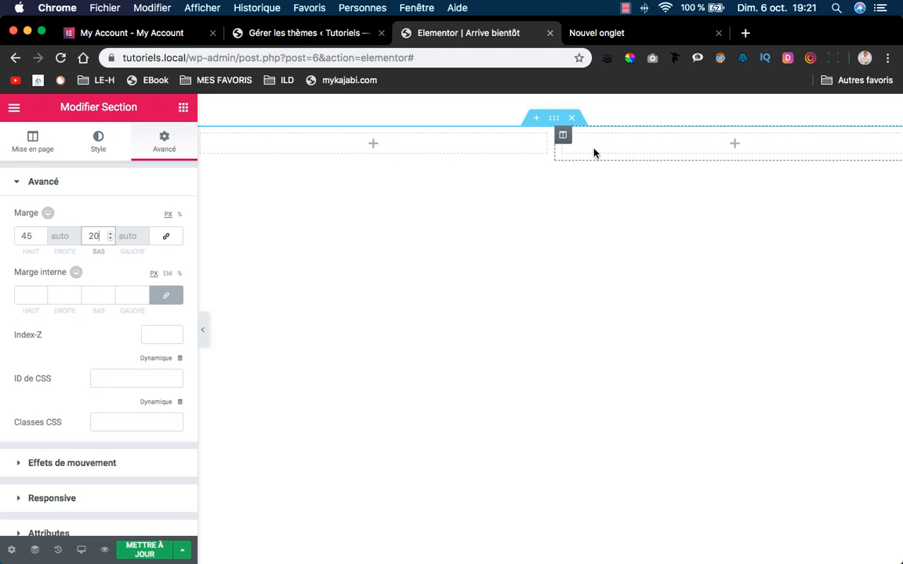
Select the section in the preview, then switch over to Adobe XD.
{"action": "left_click", "coordinate": [553, 117]}
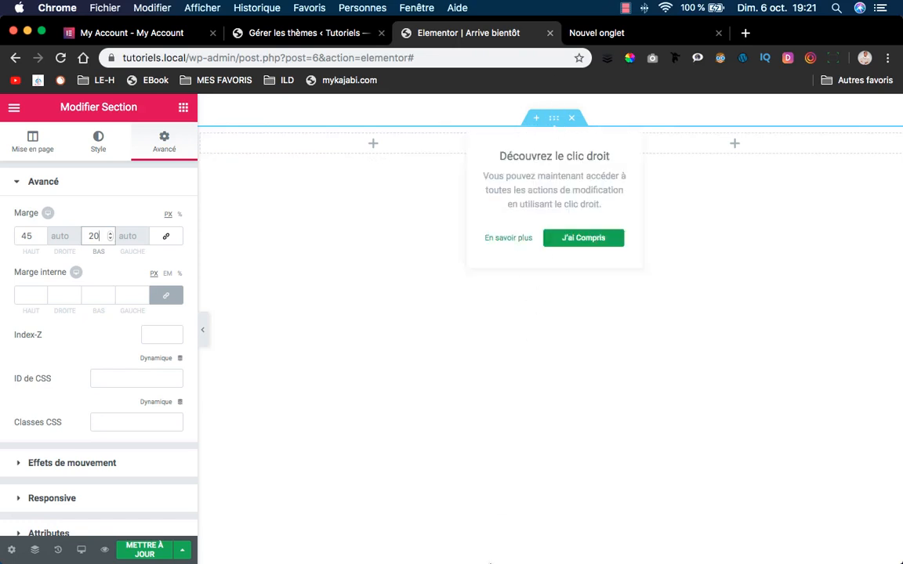
{"action": "mouse_move", "coordinate": [490, 562]}
{"action": "left_click", "coordinate": [528, 547]}
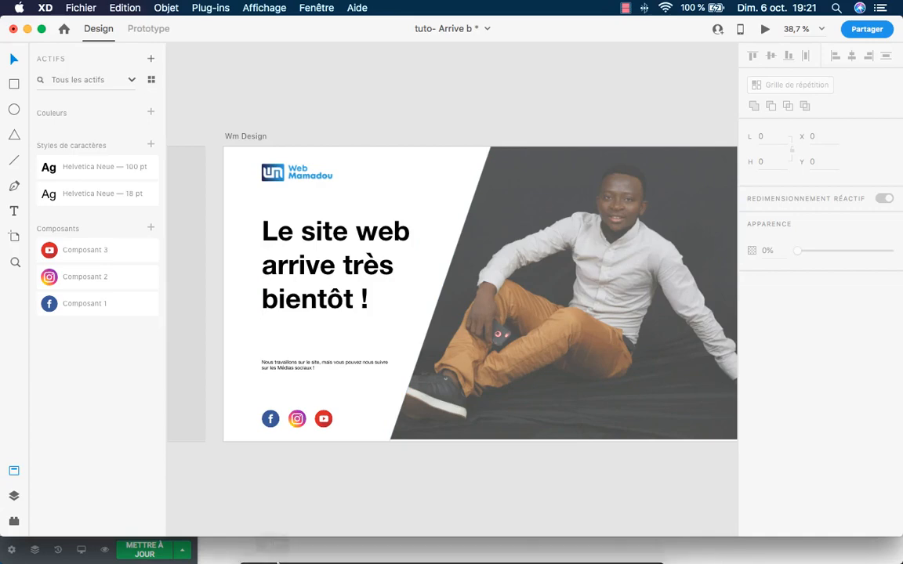
Preview PAPA6799.png from the TUTO XD folder, then return to Adobe XD.
{"action": "mouse_move", "coordinate": [267, 561]}
{"action": "left_click", "coordinate": [252, 531]}
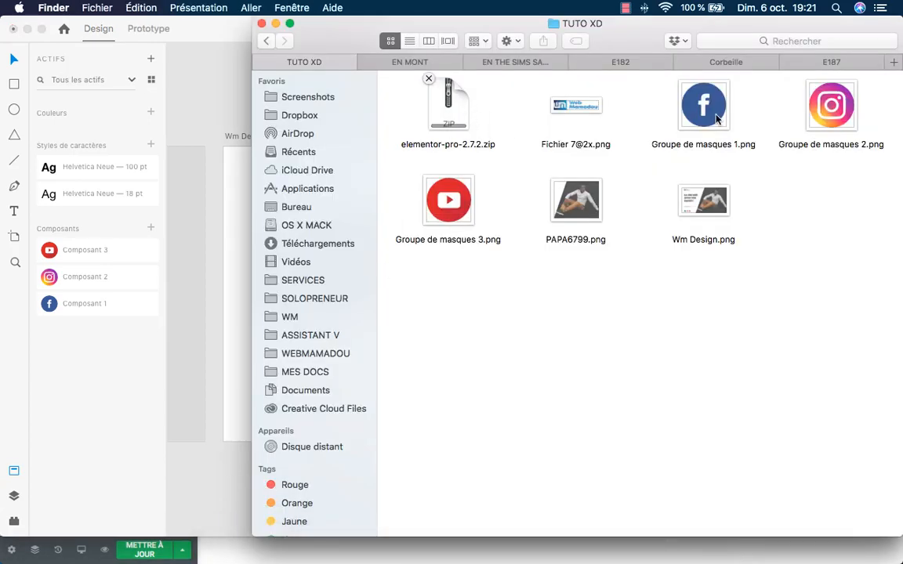
{"action": "left_click", "coordinate": [571, 195]}
{"action": "key", "text": "space"}
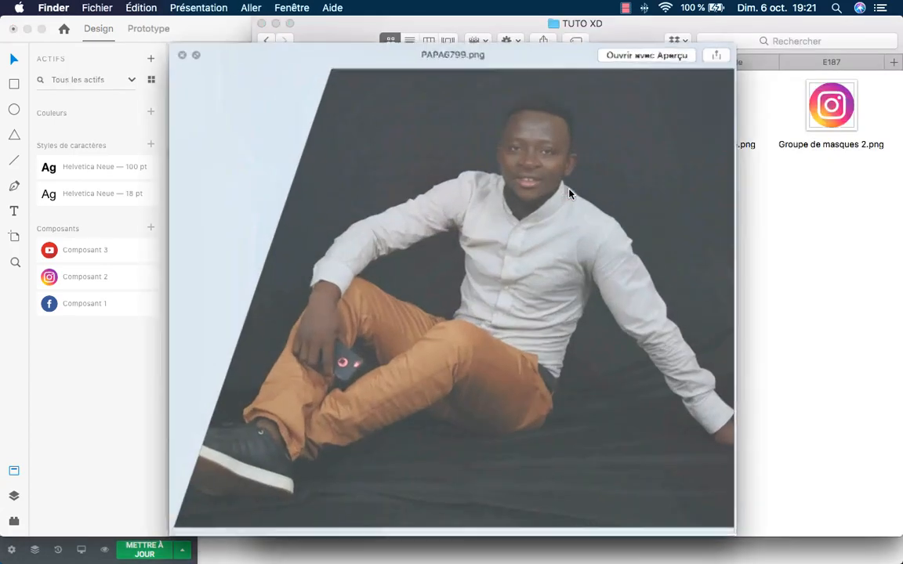
{"action": "key", "text": "space"}
{"action": "key", "text": "space"}
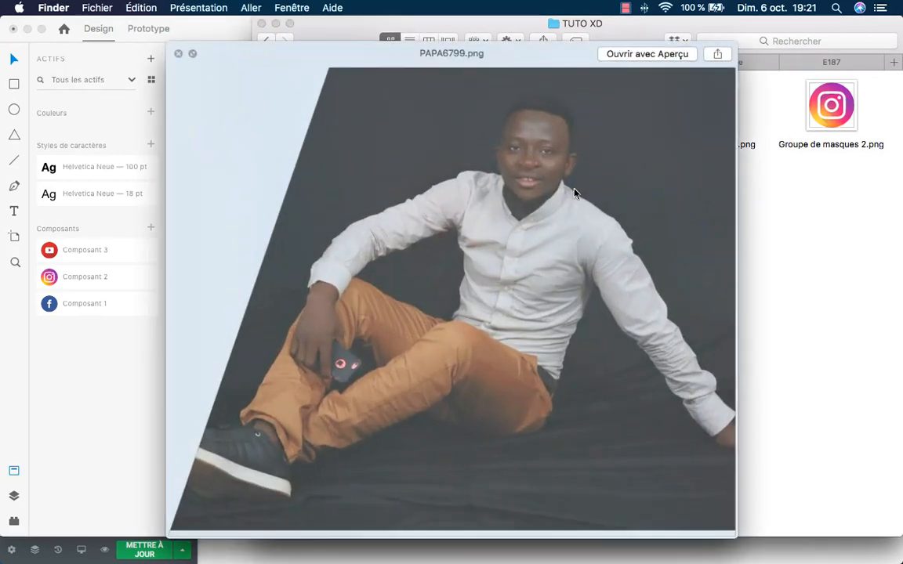
{"action": "key", "text": "space"}
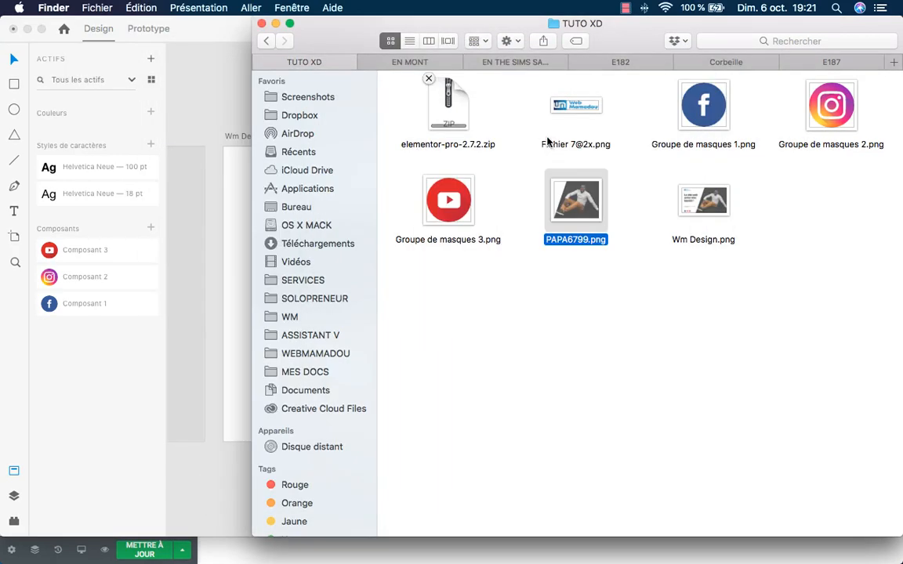
{"action": "left_click", "coordinate": [631, 161]}
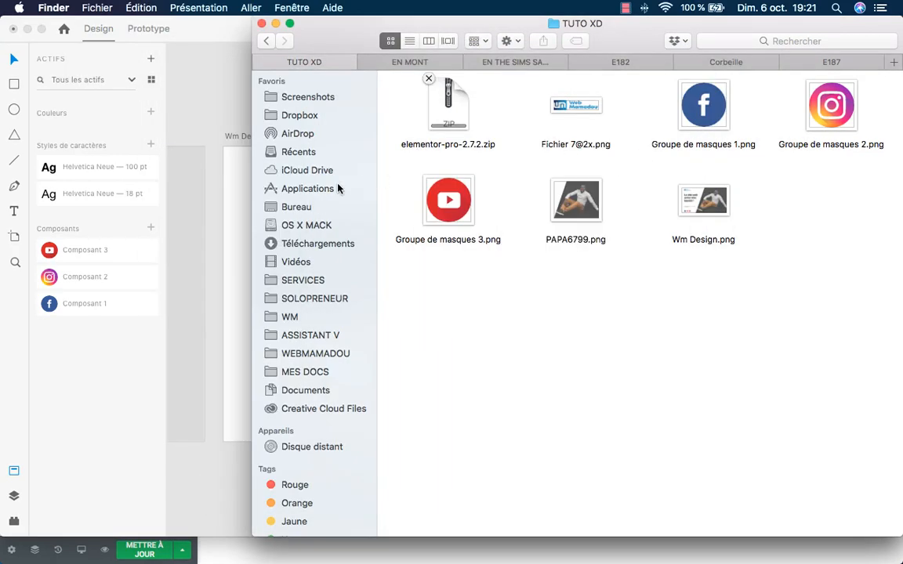
{"action": "left_click", "coordinate": [222, 138]}
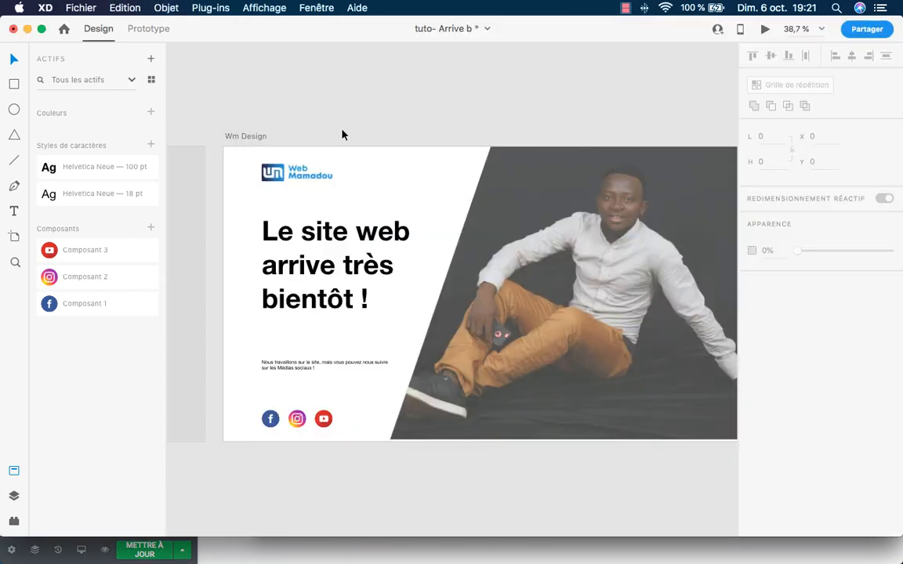
Duplicate the Wm Design artboard and delete its logo, heading, text and icons, keeping the photo.
{"action": "left_click", "coordinate": [250, 137]}
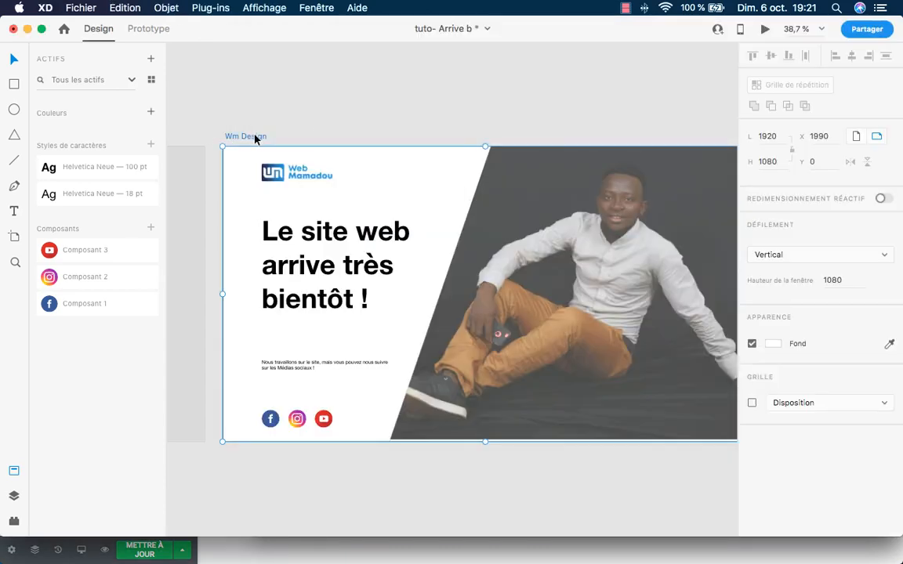
{"action": "key", "text": "super+d"}
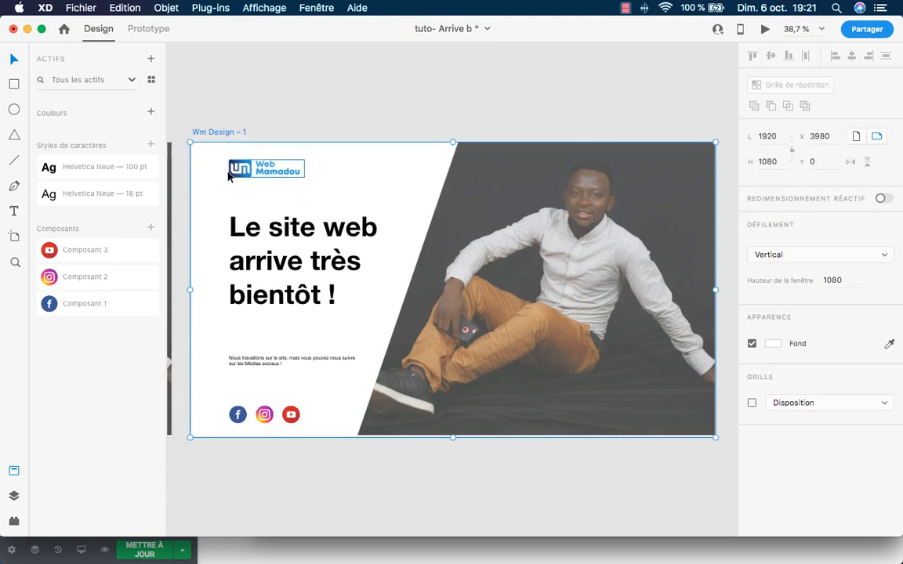
{"action": "left_click_drag", "start_coordinate": [207, 153], "coordinate": [709, 364]}
{"action": "key", "text": "Delete"}
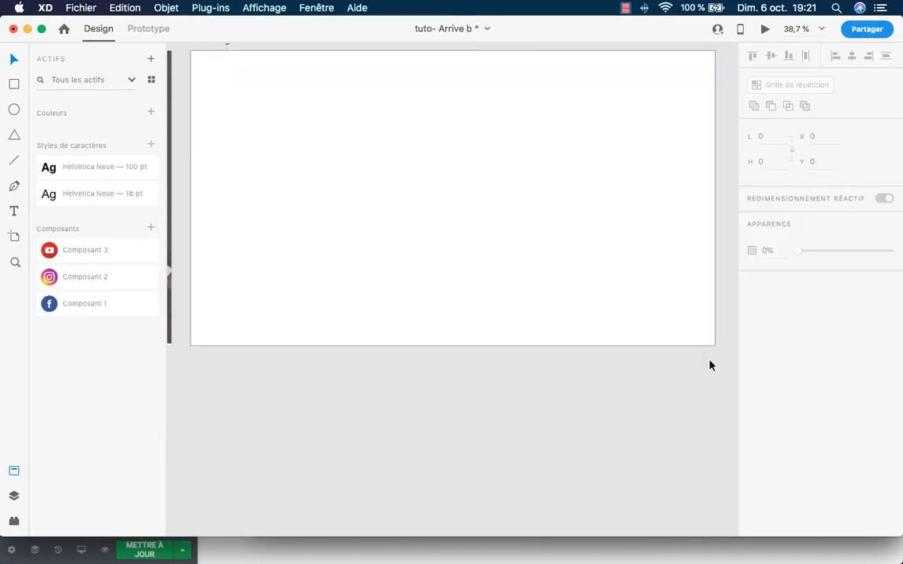
{"action": "scroll", "coordinate": [457, 271], "scroll_direction": "up", "scroll_amount": 2}
{"action": "key", "text": "super+z"}
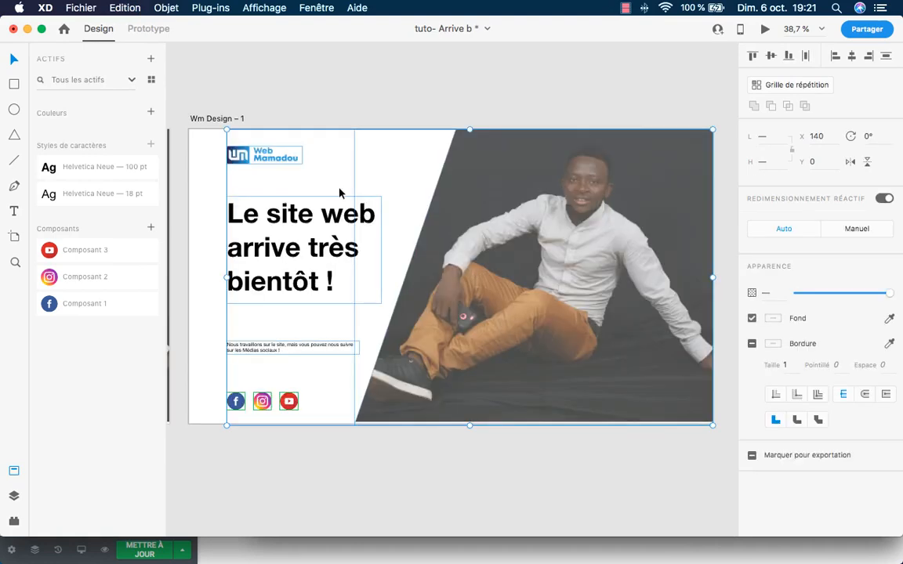
{"action": "scroll", "coordinate": [194, 148], "scroll_direction": "up", "scroll_amount": 1}
{"action": "left_click_drag", "start_coordinate": [210, 147], "coordinate": [332, 449]}
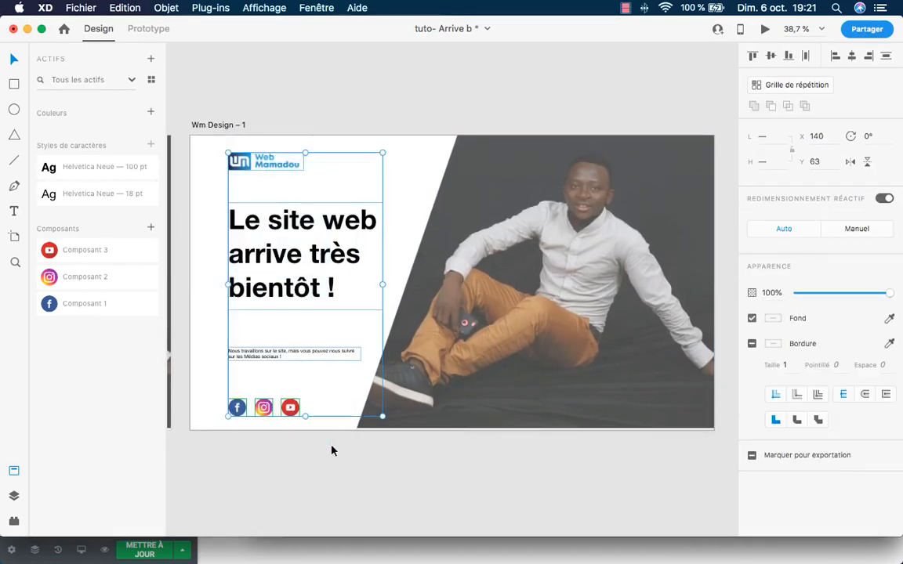
{"action": "key", "text": "Delete"}
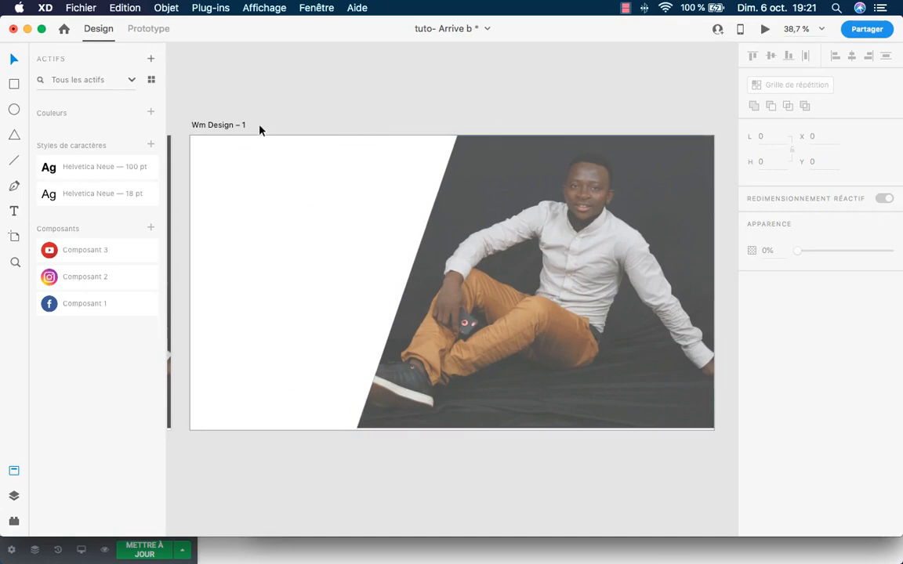
Rename the copied artboard to BG.
{"action": "double_click", "coordinate": [210, 125]}
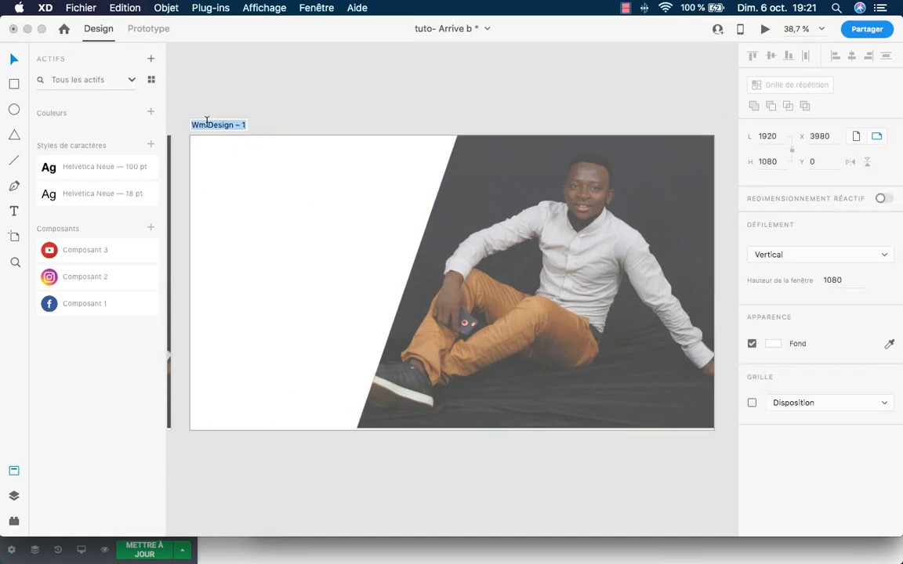
{"action": "type", "text": "BG"}
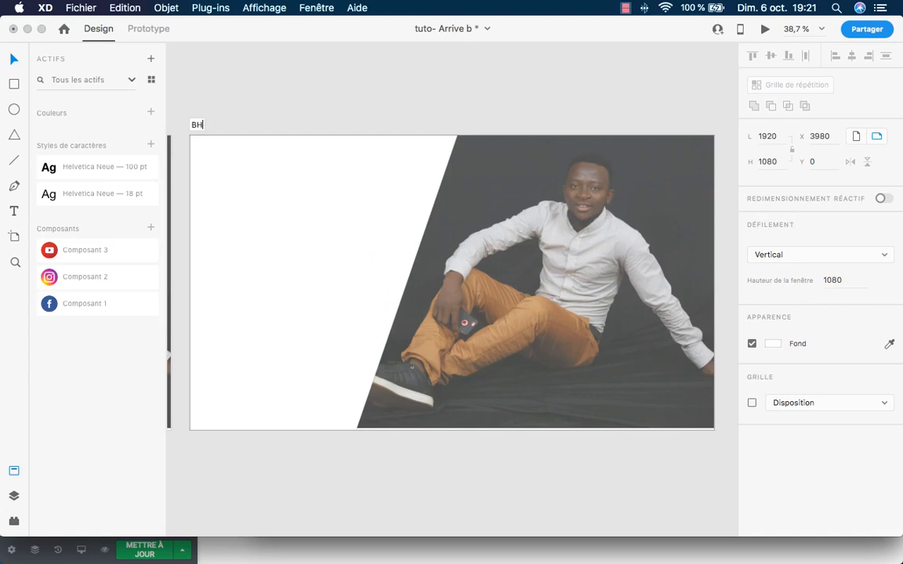
{"action": "key", "text": "Return"}
{"action": "left_click", "coordinate": [81, 8]}
Export the selected BG artboard as a JPG file into TUTO XD.
{"action": "mouse_move", "coordinate": [220, 193]}
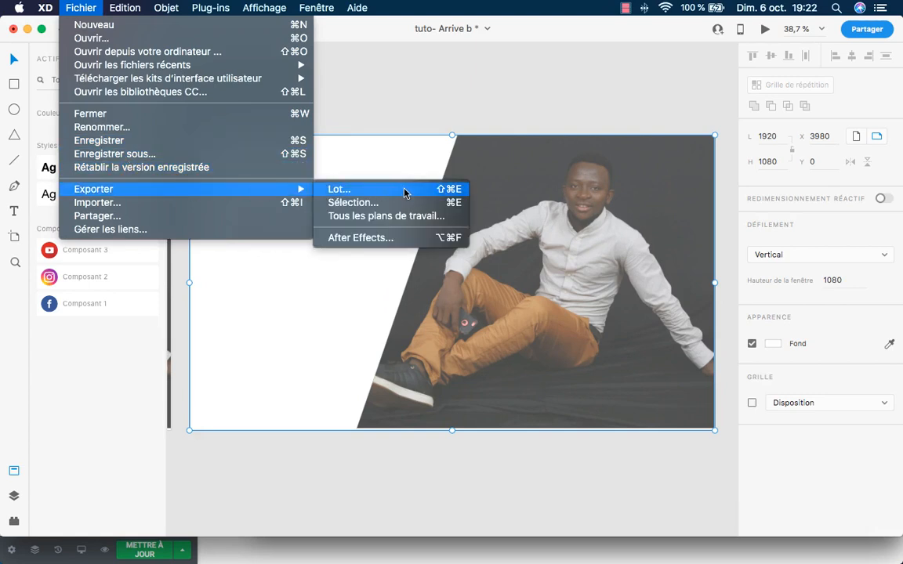
{"action": "left_click", "coordinate": [365, 203]}
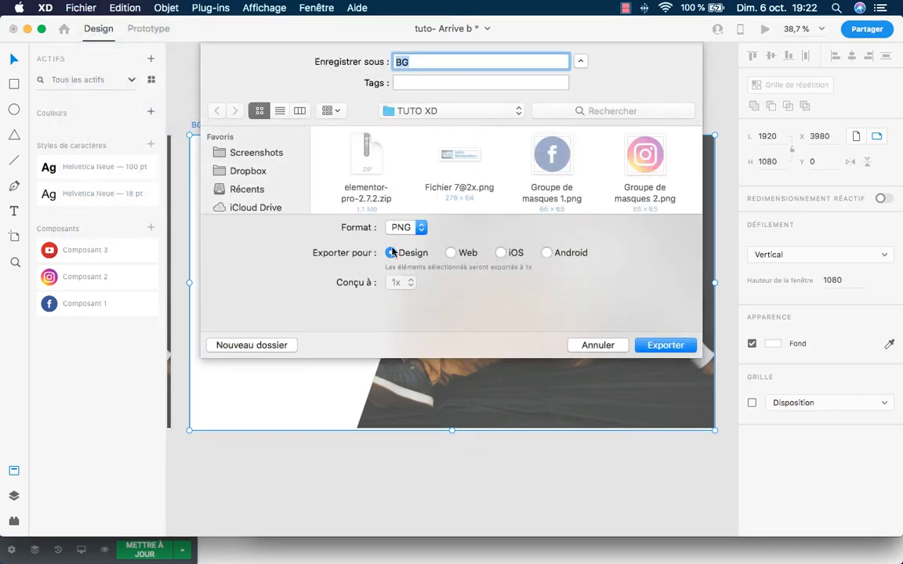
{"action": "left_click", "coordinate": [422, 228]}
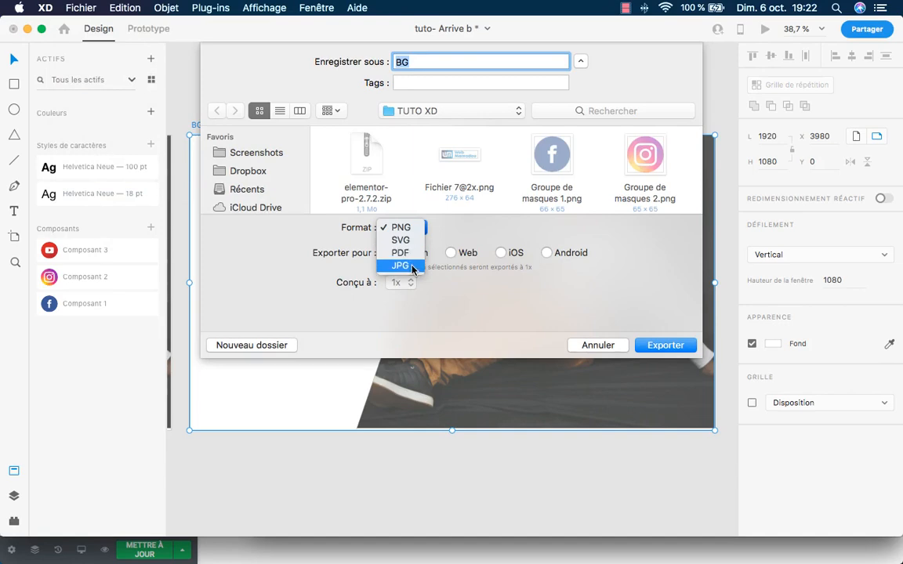
{"action": "left_click", "coordinate": [408, 264]}
{"action": "left_click", "coordinate": [678, 346]}
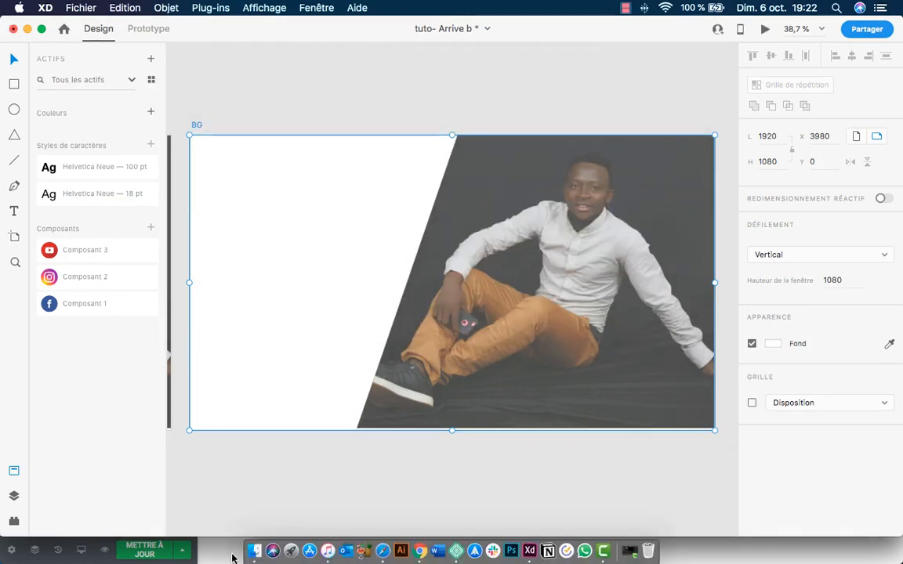
{"action": "left_click", "coordinate": [258, 529]}
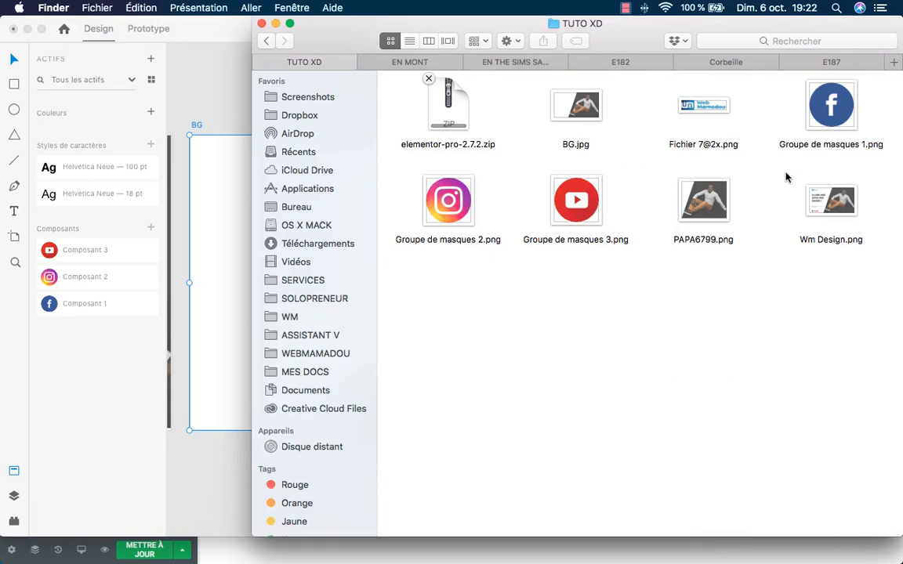
Confirm in Finder that BG.jpg is a 1920 × 1080 JPEG, then return to Chrome.
{"action": "left_click", "coordinate": [570, 109]}
{"action": "key", "text": "space"}
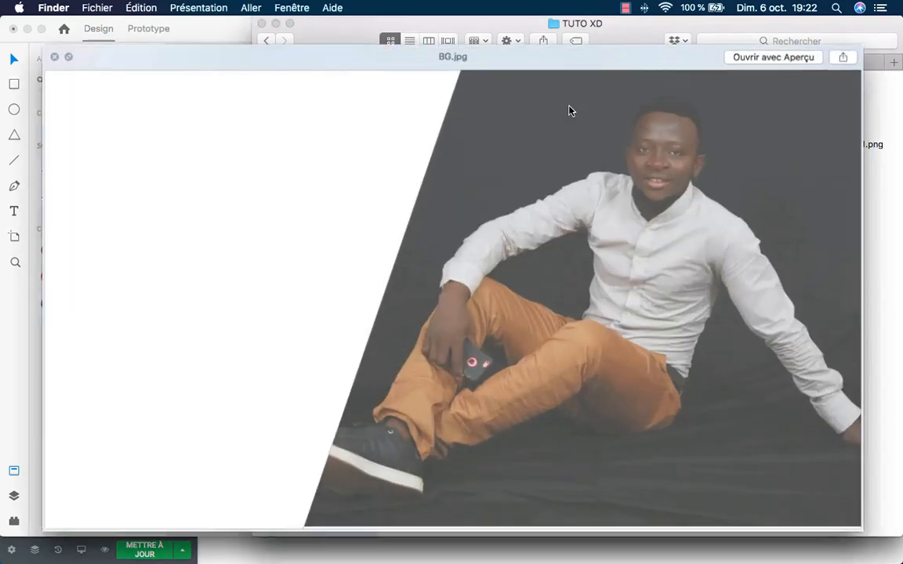
{"action": "key", "text": "space"}
{"action": "right_click", "coordinate": [570, 101]}
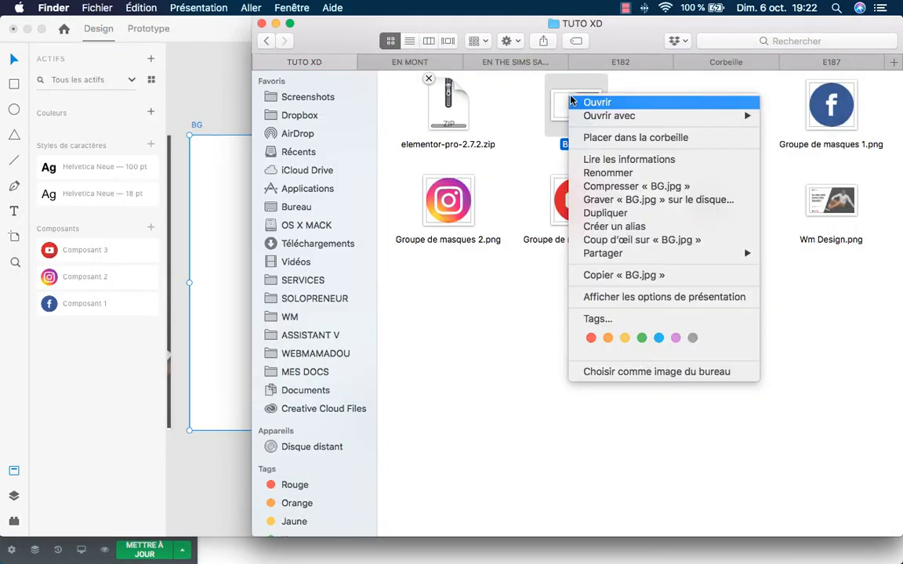
{"action": "left_click", "coordinate": [635, 159]}
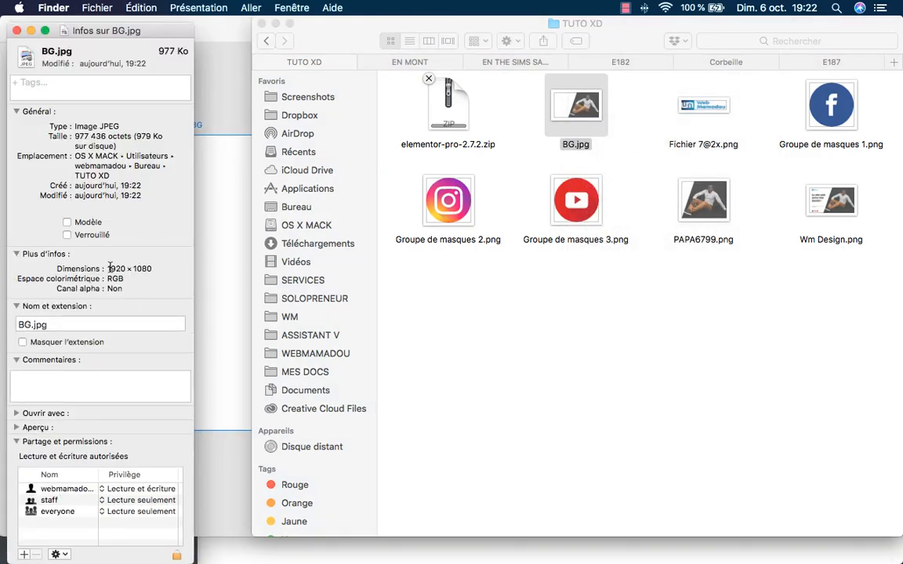
{"action": "left_click_drag", "start_coordinate": [108, 268], "coordinate": [152, 268]}
{"action": "left_click", "coordinate": [17, 32]}
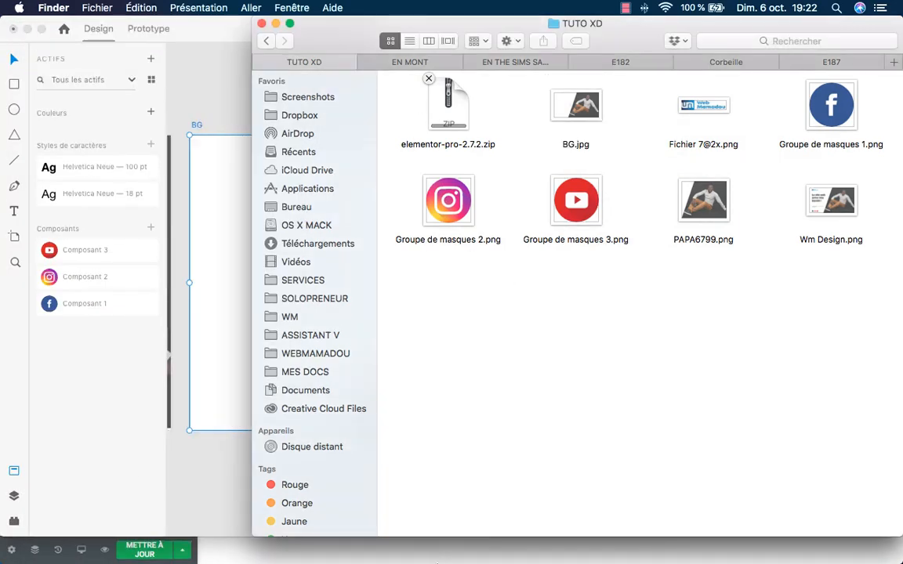
{"action": "left_click", "coordinate": [415, 536]}
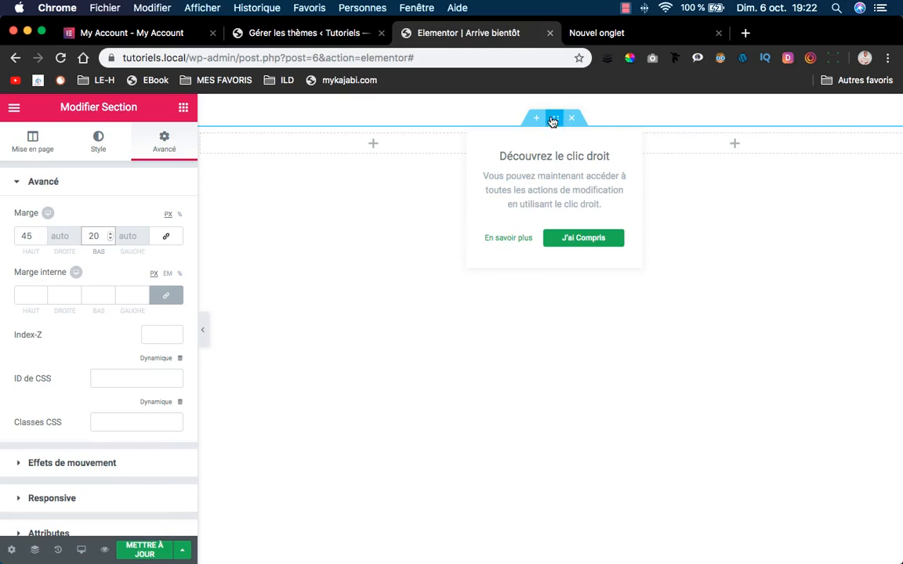
Give the section a Classique background using BG.jpg uploaded from TUTO XD.
{"action": "left_click", "coordinate": [597, 242]}
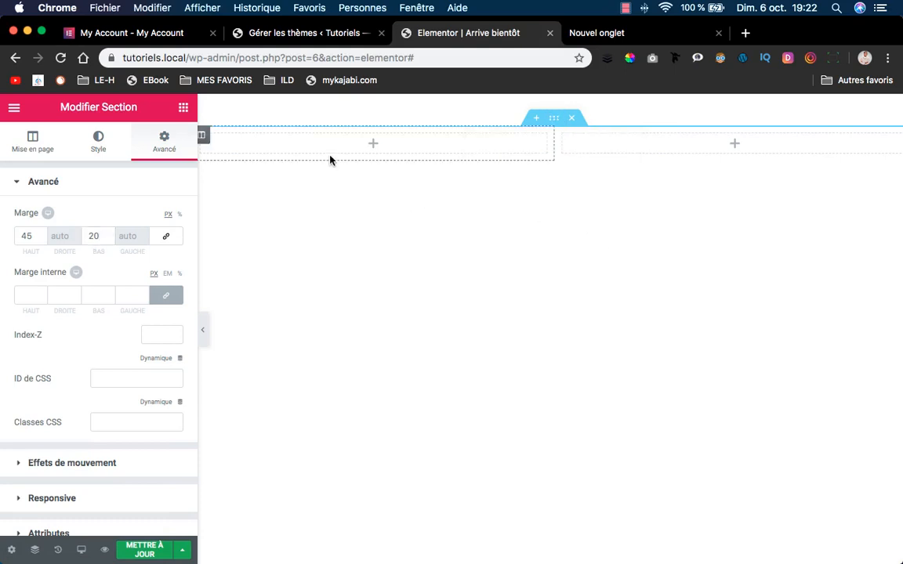
{"action": "left_click", "coordinate": [99, 144]}
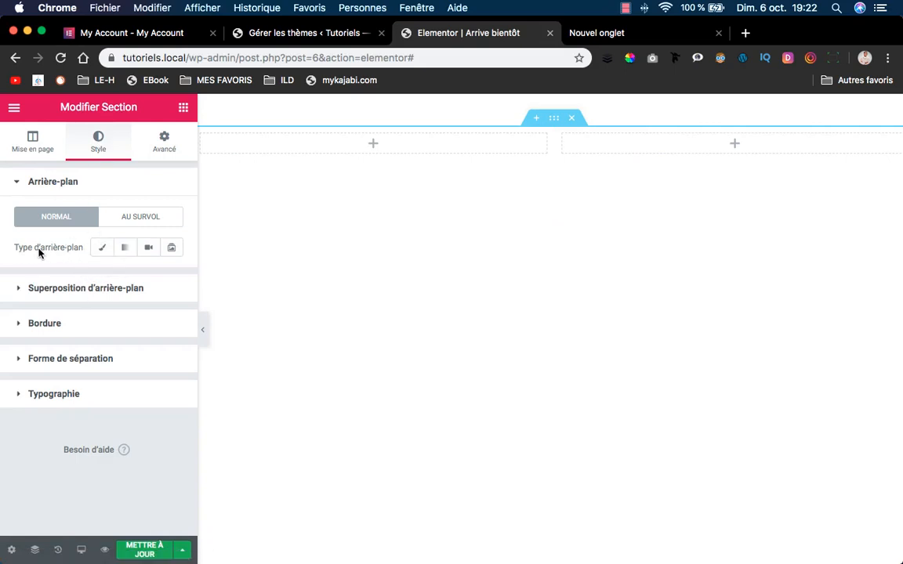
{"action": "left_click", "coordinate": [100, 249]}
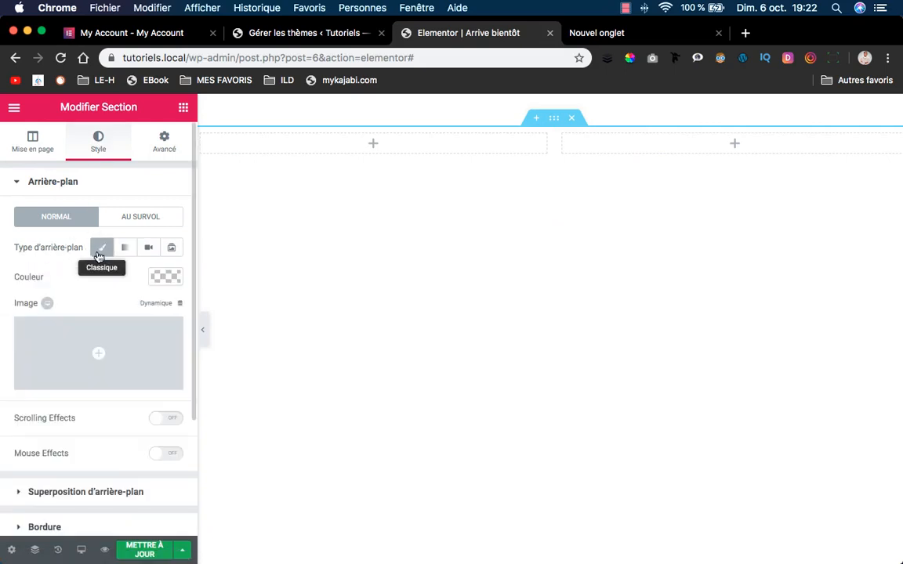
{"action": "left_click", "coordinate": [122, 345]}
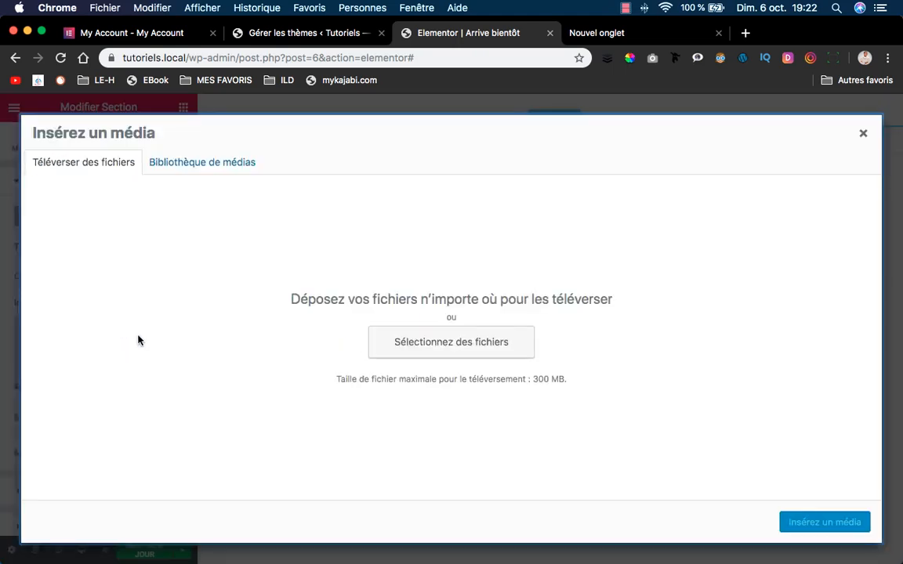
{"action": "left_click", "coordinate": [462, 342]}
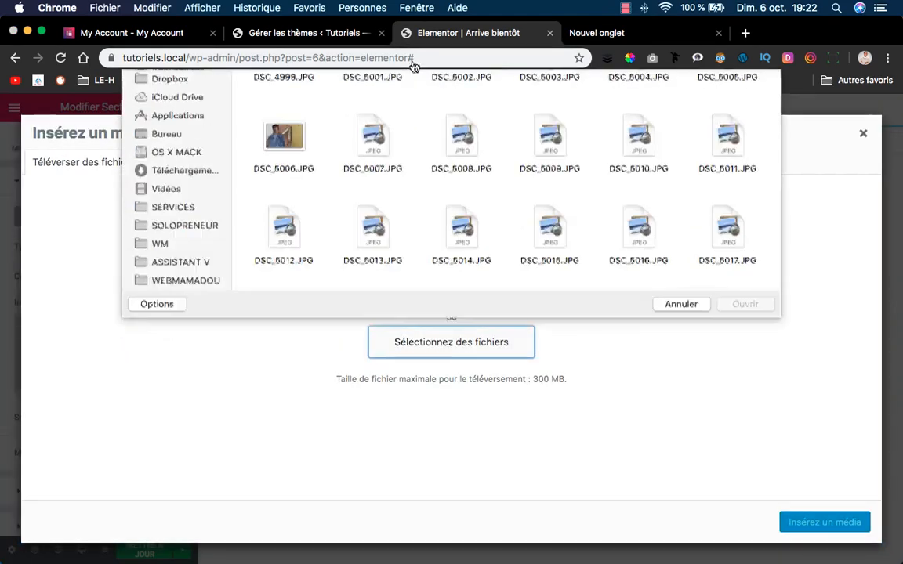
{"action": "left_click", "coordinate": [464, 83]}
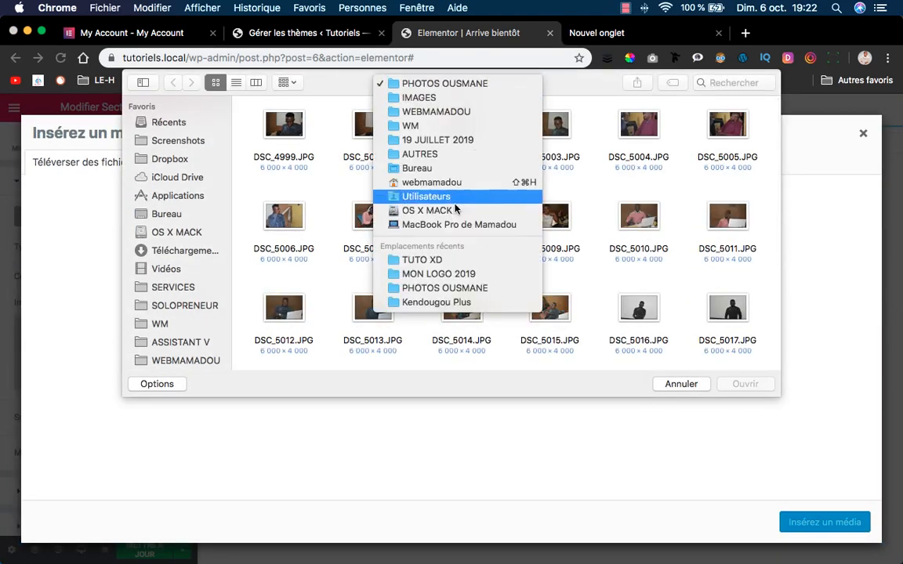
{"action": "left_click", "coordinate": [458, 262]}
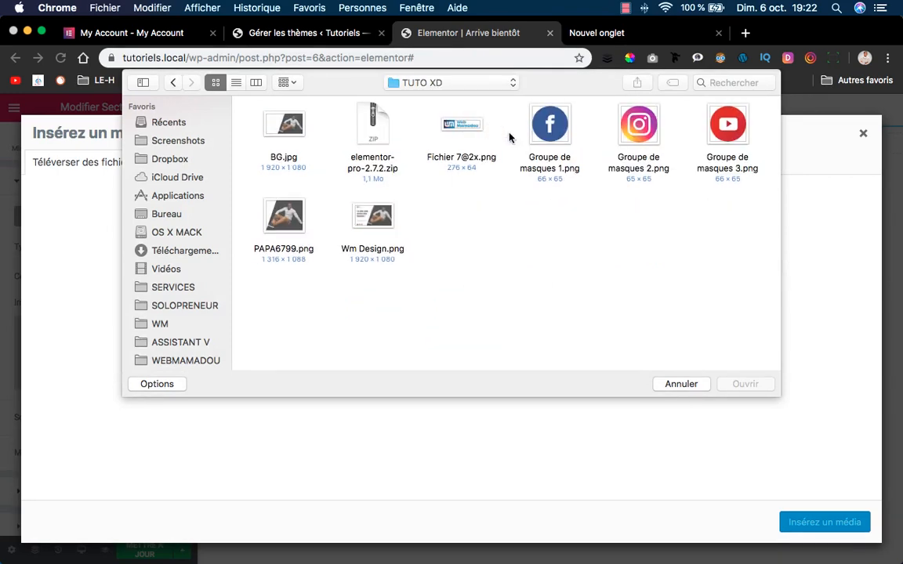
{"action": "left_click", "coordinate": [287, 127]}
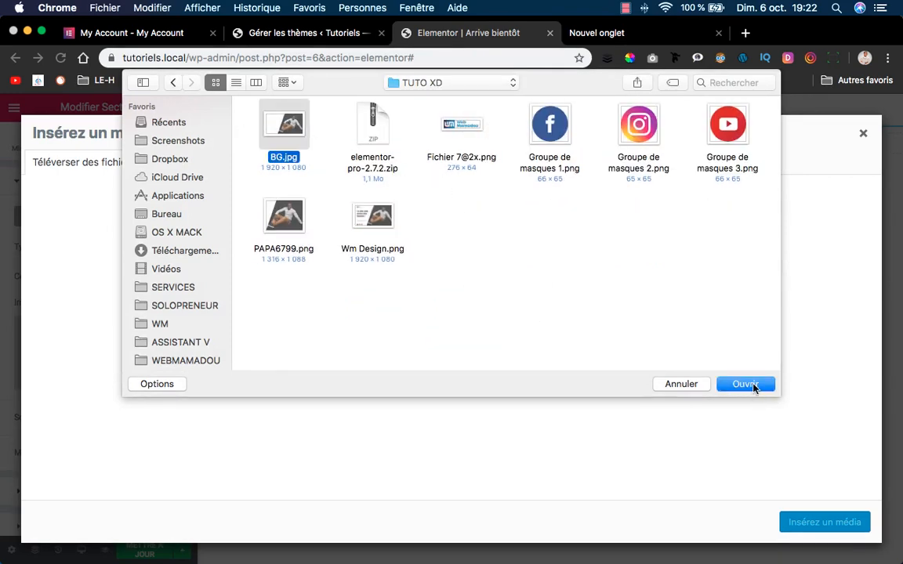
{"action": "left_click", "coordinate": [752, 387]}
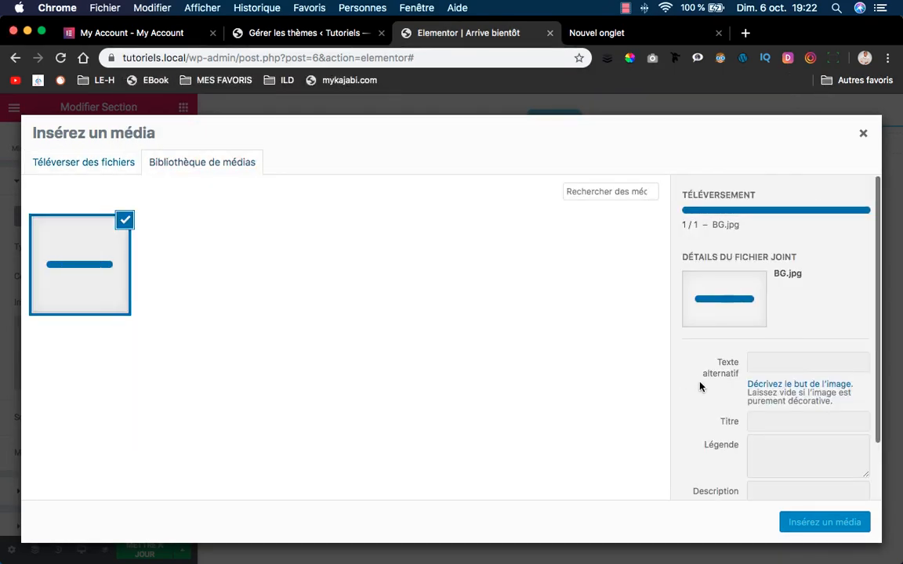
{"action": "left_click", "coordinate": [819, 522]}
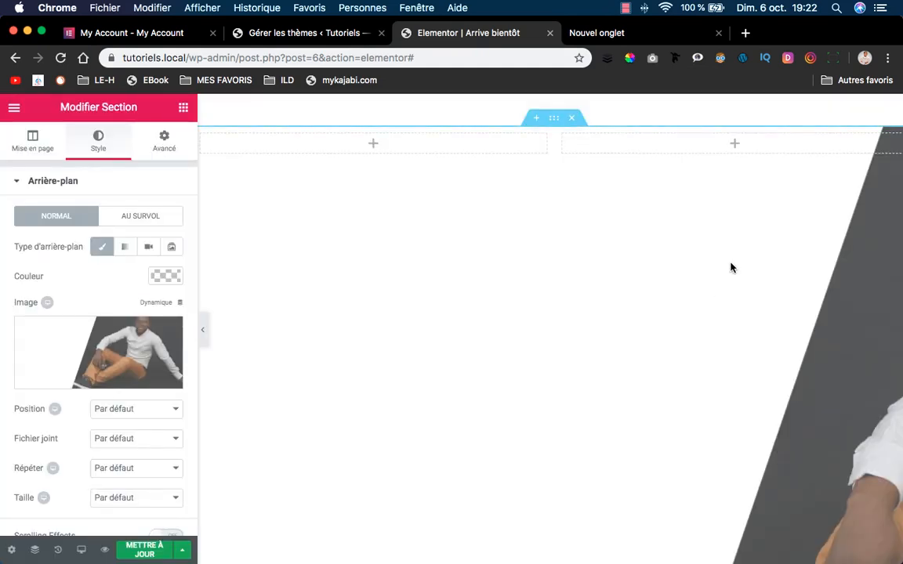
Set the background image to Centre centré, Non-répété and Couvrir.
{"action": "scroll", "coordinate": [611, 294], "scroll_direction": "down", "scroll_amount": 3}
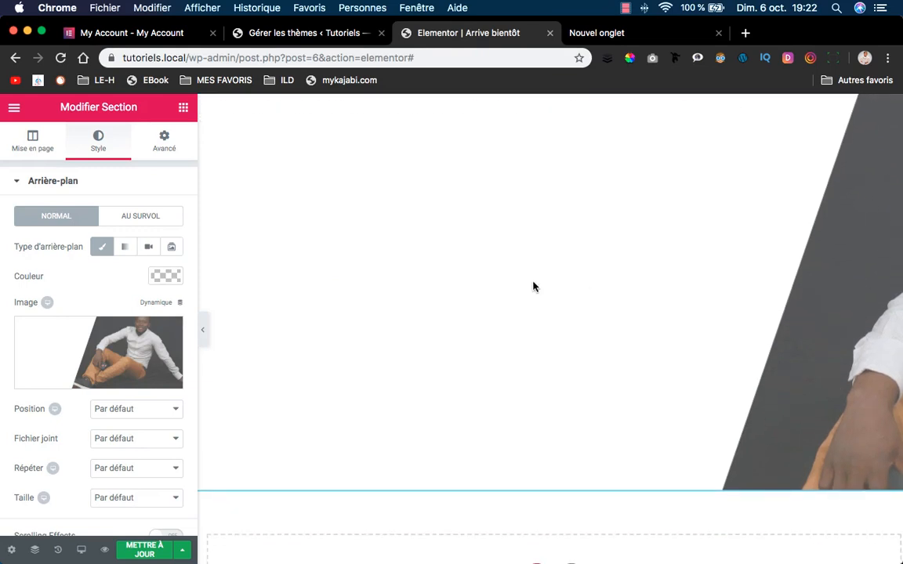
{"action": "scroll", "coordinate": [645, 258], "scroll_direction": "down", "scroll_amount": 2}
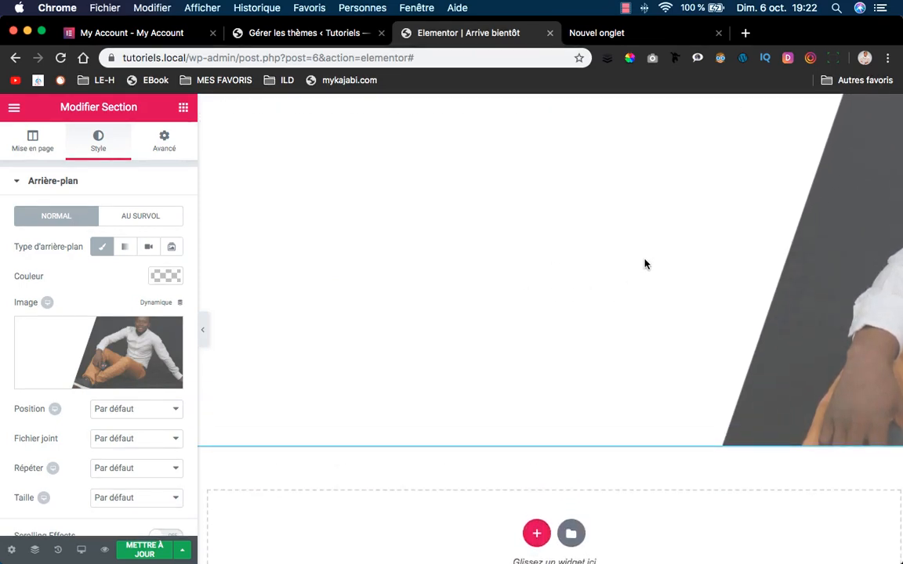
{"action": "left_click", "coordinate": [98, 409]}
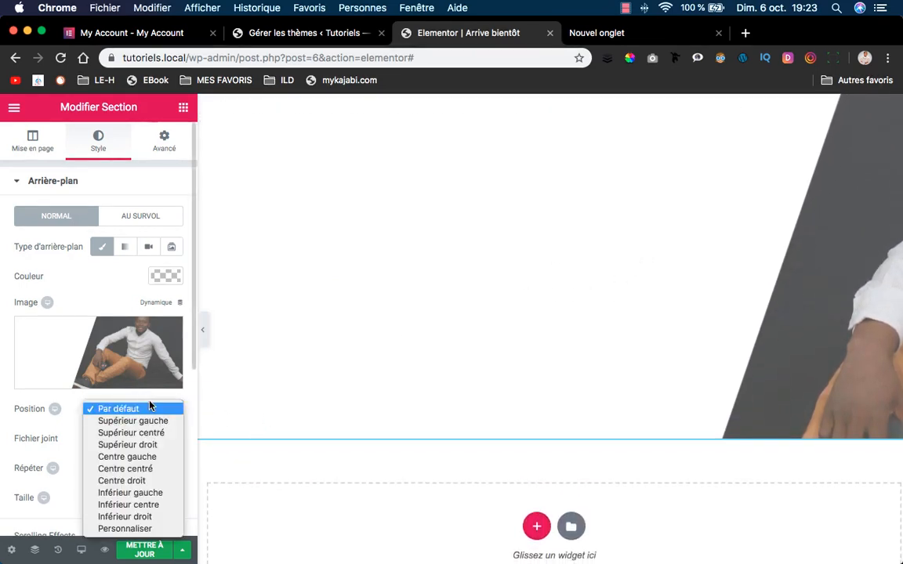
{"action": "left_click", "coordinate": [134, 470]}
{"action": "scroll", "coordinate": [81, 449], "scroll_direction": "down", "scroll_amount": 2}
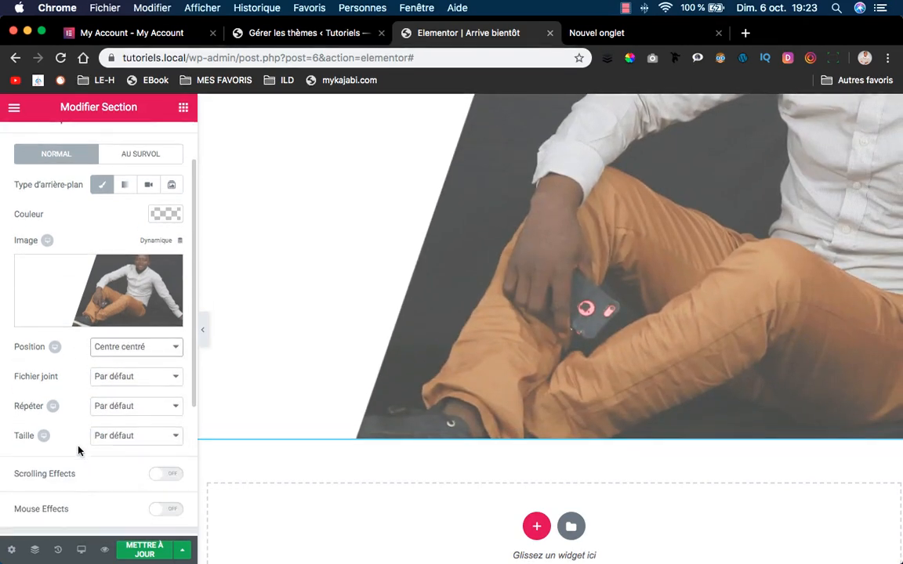
{"action": "left_click", "coordinate": [130, 405]}
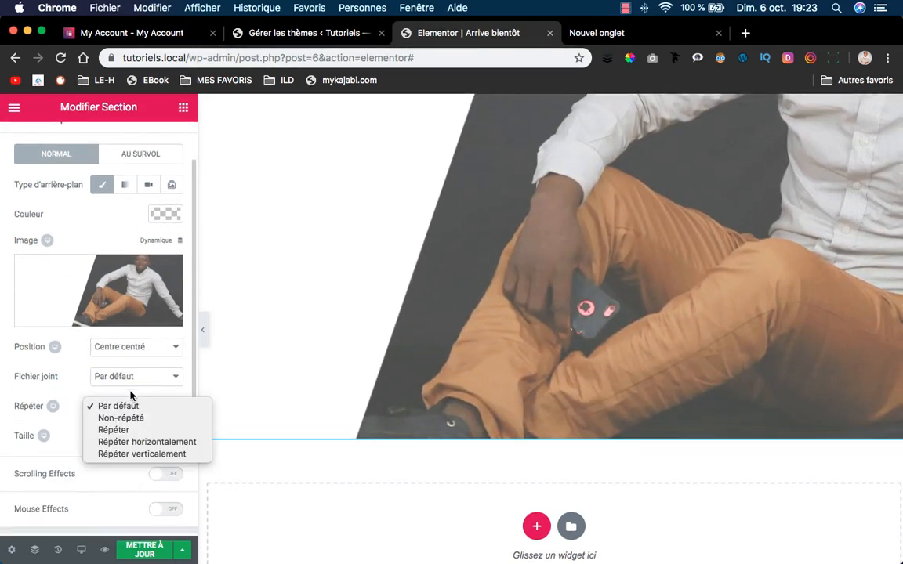
{"action": "left_click", "coordinate": [140, 423]}
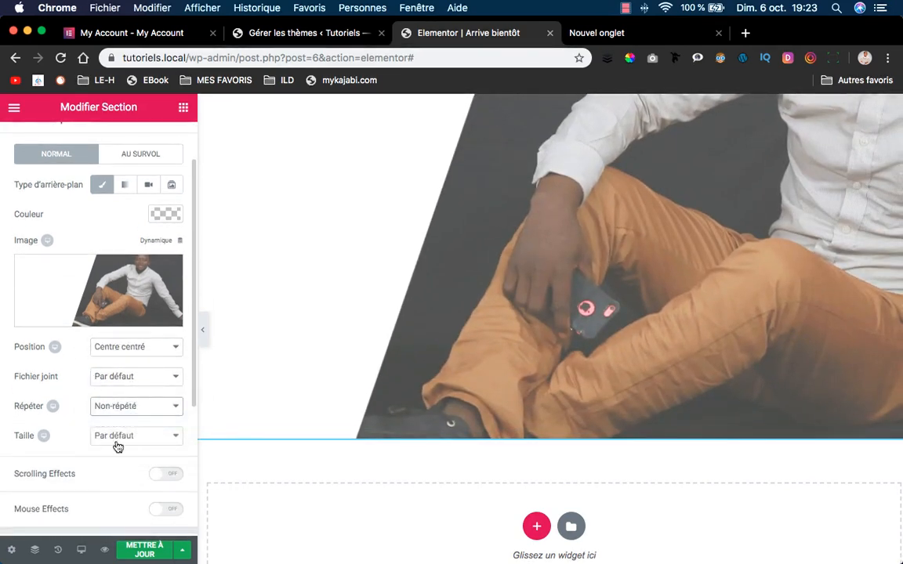
{"action": "scroll", "coordinate": [110, 440], "scroll_direction": "down", "scroll_amount": 1}
{"action": "left_click", "coordinate": [136, 403]}
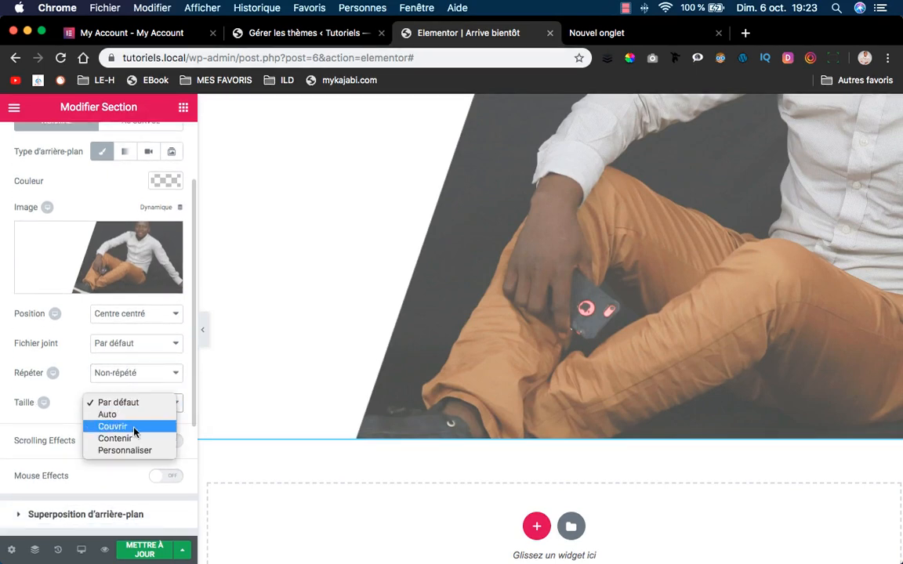
{"action": "left_click", "coordinate": [112, 427]}
{"action": "scroll", "coordinate": [345, 434], "scroll_direction": "up", "scroll_amount": 2}
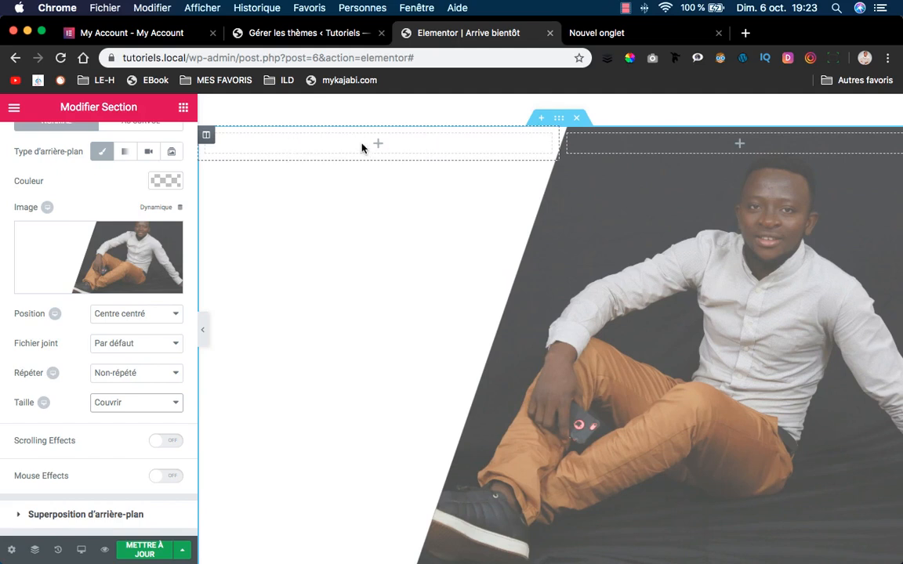
{"action": "scroll", "coordinate": [137, 186], "scroll_direction": "up", "scroll_amount": 3}
Add a two-column inner section, narrow its left column to 40% and drop an Image widget there.
{"action": "left_click", "coordinate": [183, 107]}
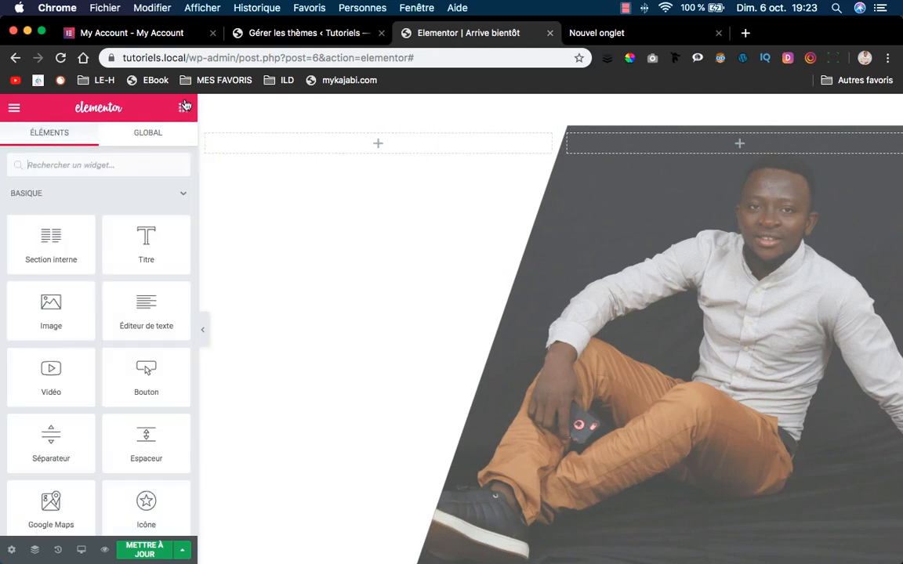
{"action": "left_click_drag", "start_coordinate": [63, 251], "coordinate": [382, 159]}
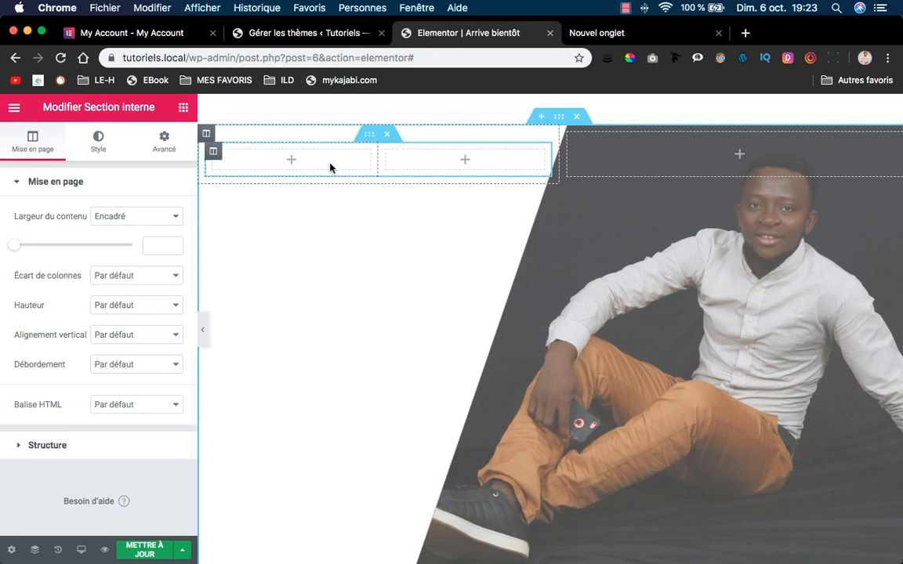
{"action": "left_click_drag", "start_coordinate": [379, 161], "coordinate": [335, 165]}
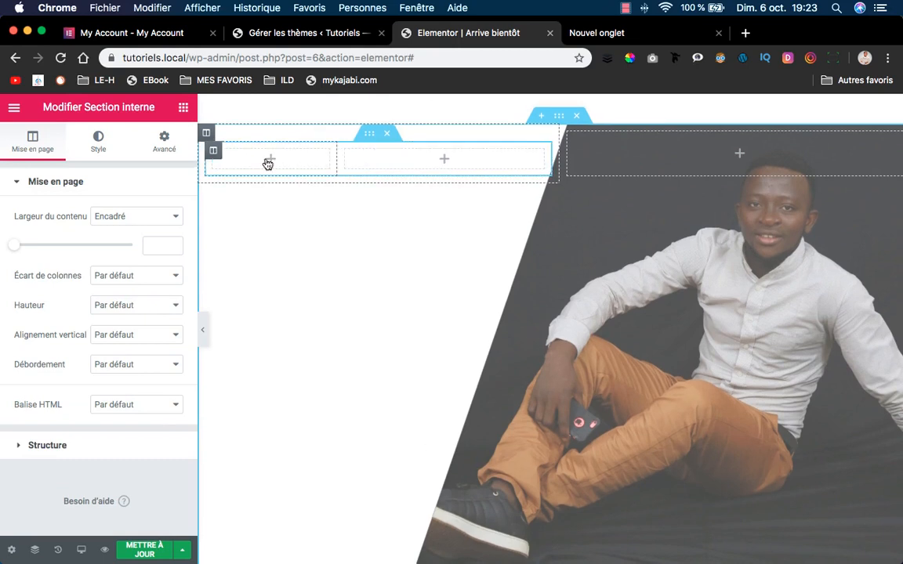
{"action": "left_click", "coordinate": [269, 159]}
{"action": "left_click_drag", "start_coordinate": [48, 304], "coordinate": [262, 164]}
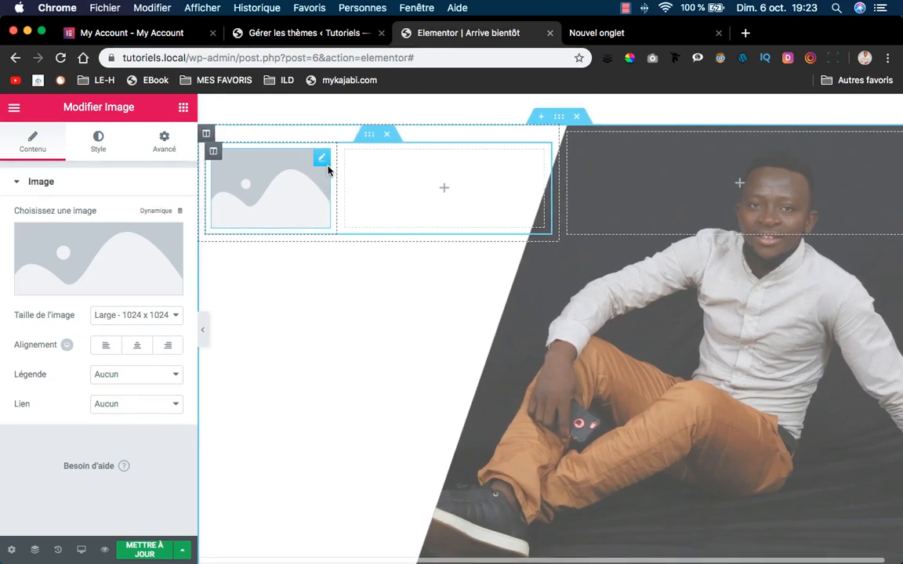
{"action": "left_click", "coordinate": [183, 107]}
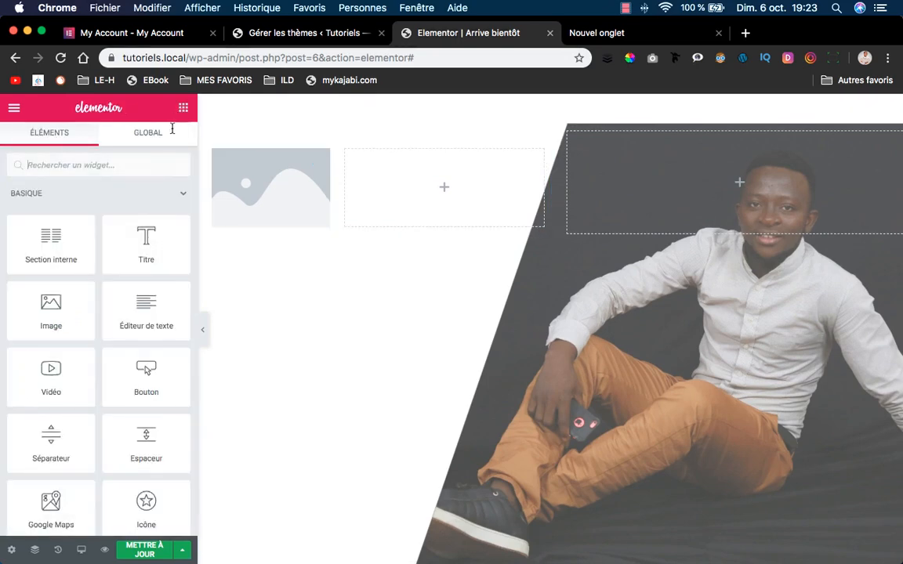
{"action": "scroll", "coordinate": [148, 346], "scroll_direction": "down", "scroll_amount": 10}
{"action": "scroll", "coordinate": [149, 346], "scroll_direction": "up", "scroll_amount": 1}
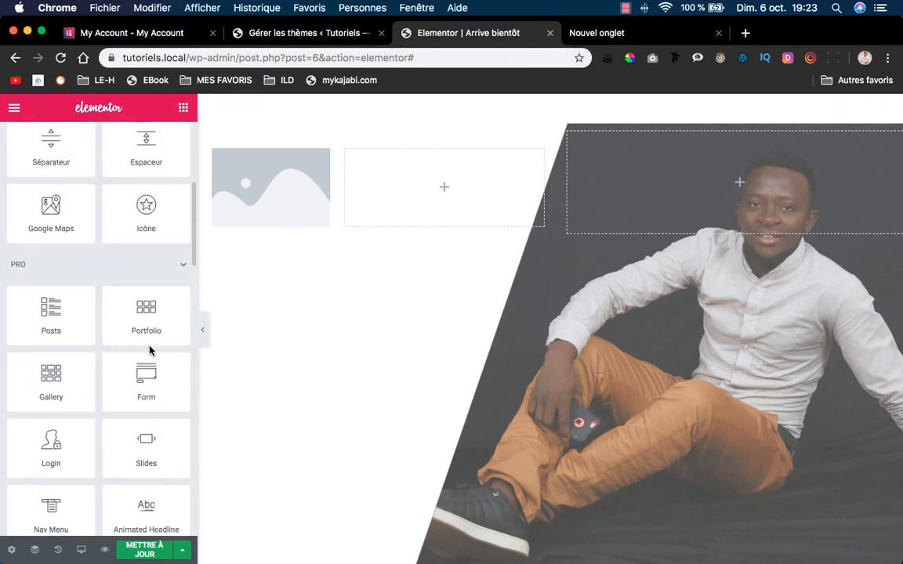
{"action": "scroll", "coordinate": [137, 329], "scroll_direction": "down", "scroll_amount": 5}
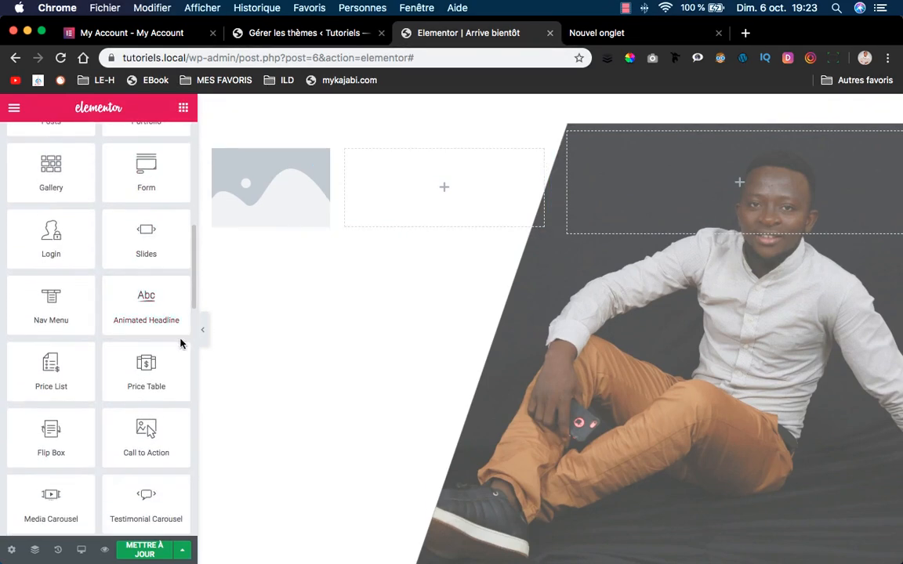
{"action": "scroll", "coordinate": [109, 341], "scroll_direction": "down", "scroll_amount": 2}
{"action": "scroll", "coordinate": [108, 340], "scroll_direction": "up", "scroll_amount": 8}
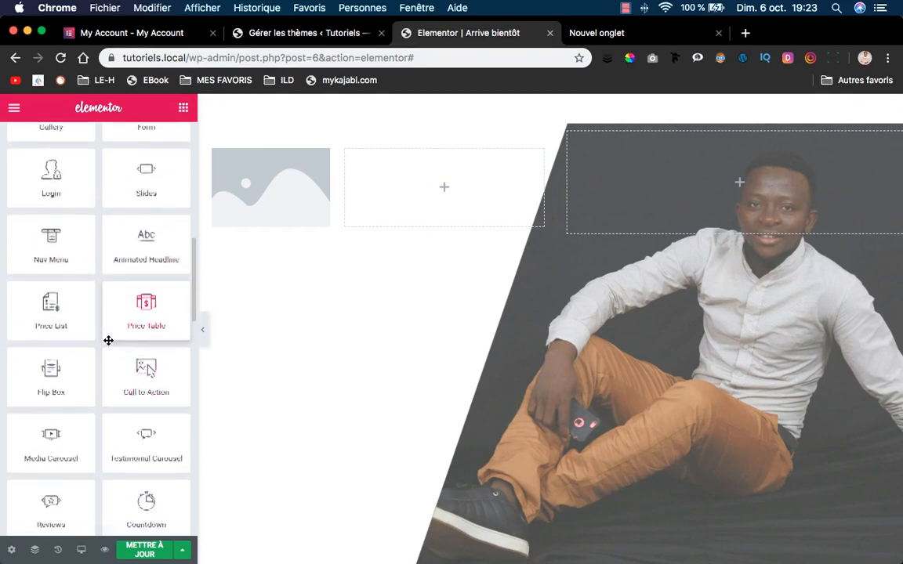
{"action": "scroll", "coordinate": [106, 345], "scroll_direction": "up", "scroll_amount": 5}
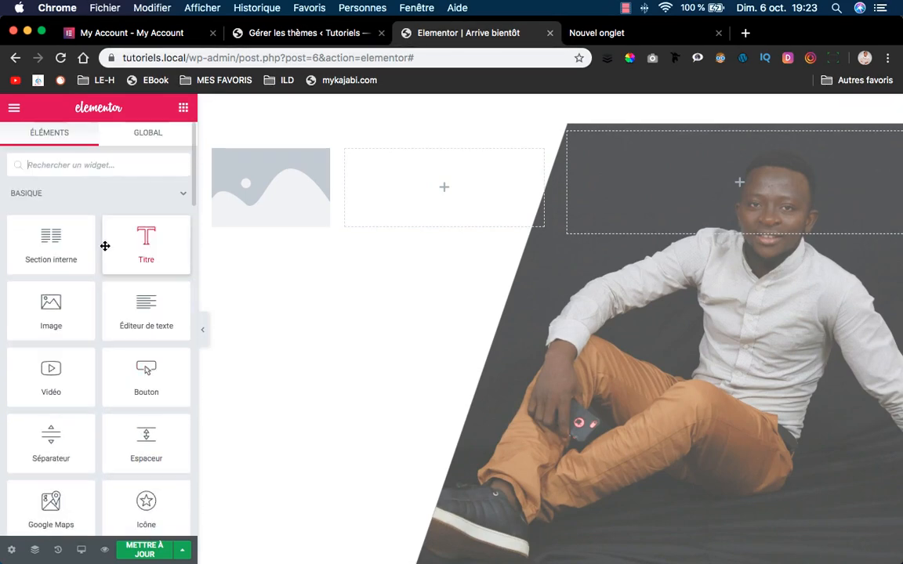
{"action": "left_click", "coordinate": [105, 165]}
{"action": "type", "text": "logo"}
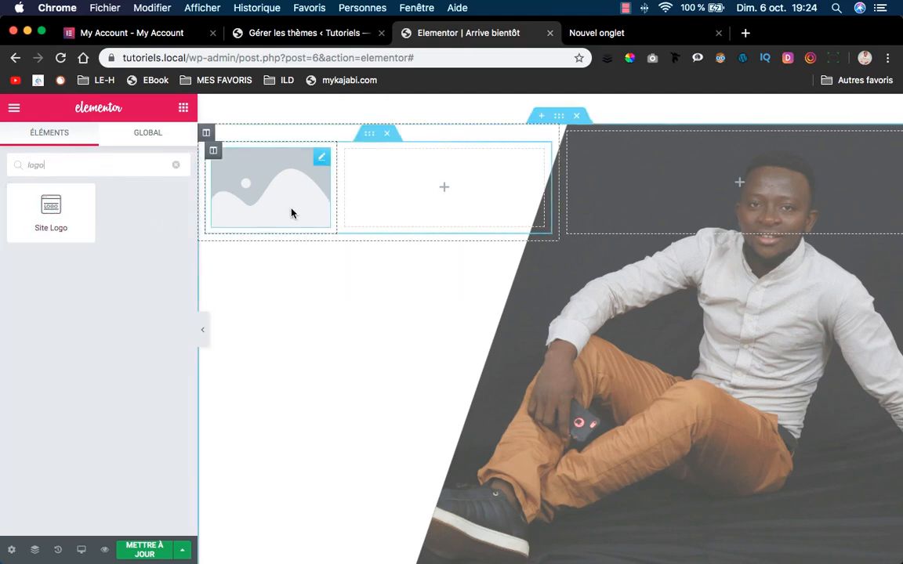
{"action": "left_click", "coordinate": [277, 187]}
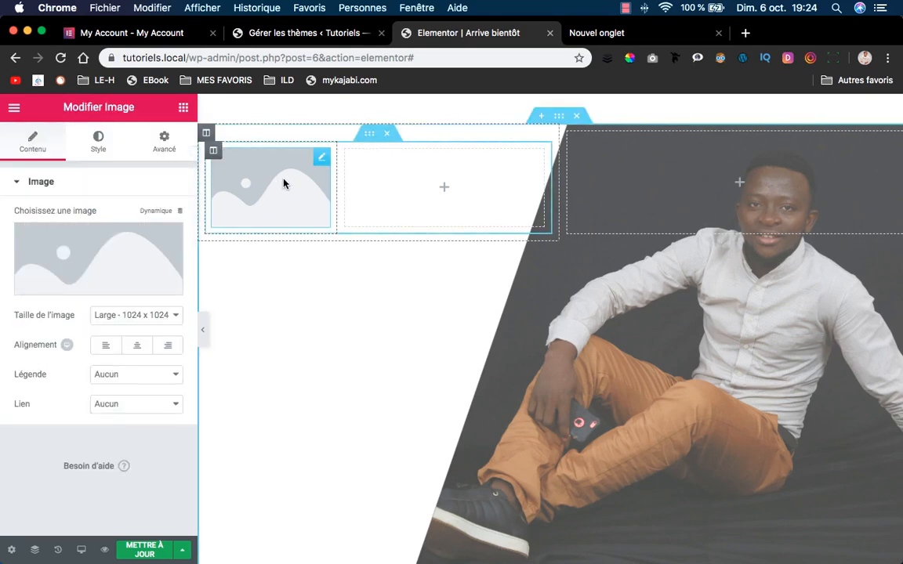
{"action": "left_click", "coordinate": [101, 264]}
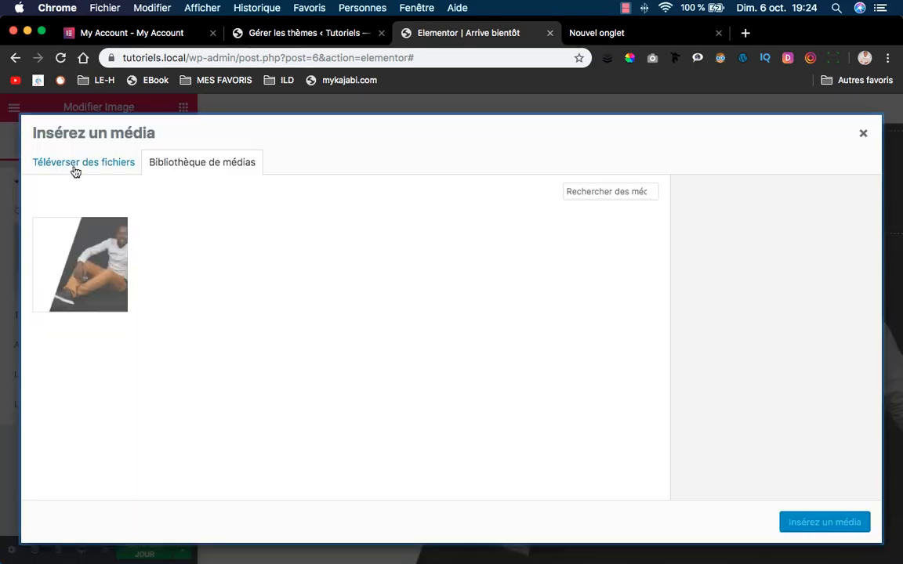
{"action": "left_click", "coordinate": [76, 168]}
{"action": "left_click", "coordinate": [383, 346]}
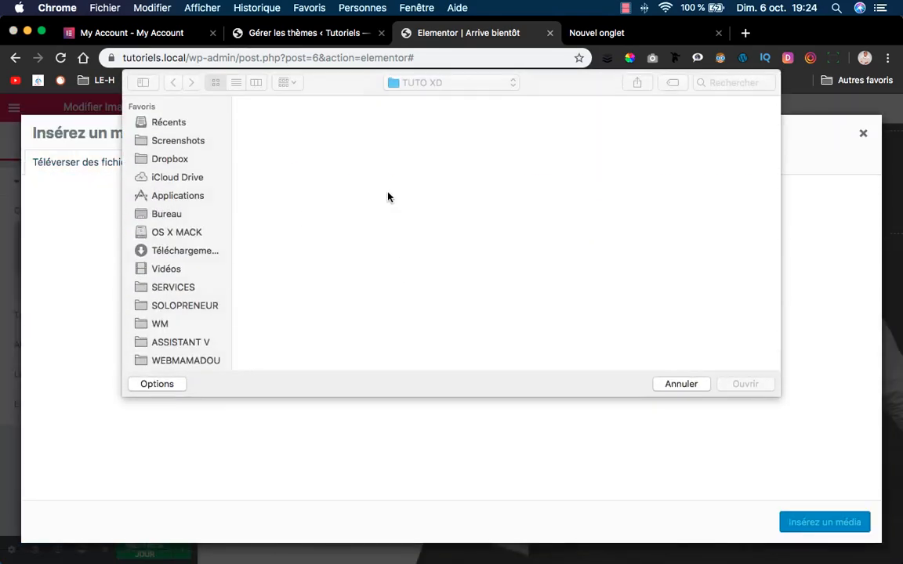
{"action": "left_click", "coordinate": [471, 128]}
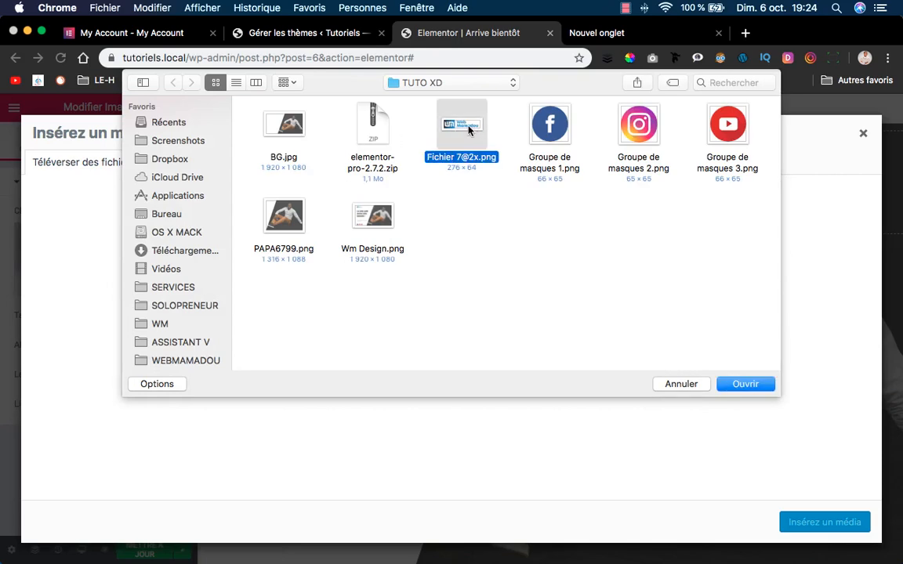
{"action": "key", "text": "space"}
{"action": "key", "text": "space"}
{"action": "left_click", "coordinate": [742, 384]}
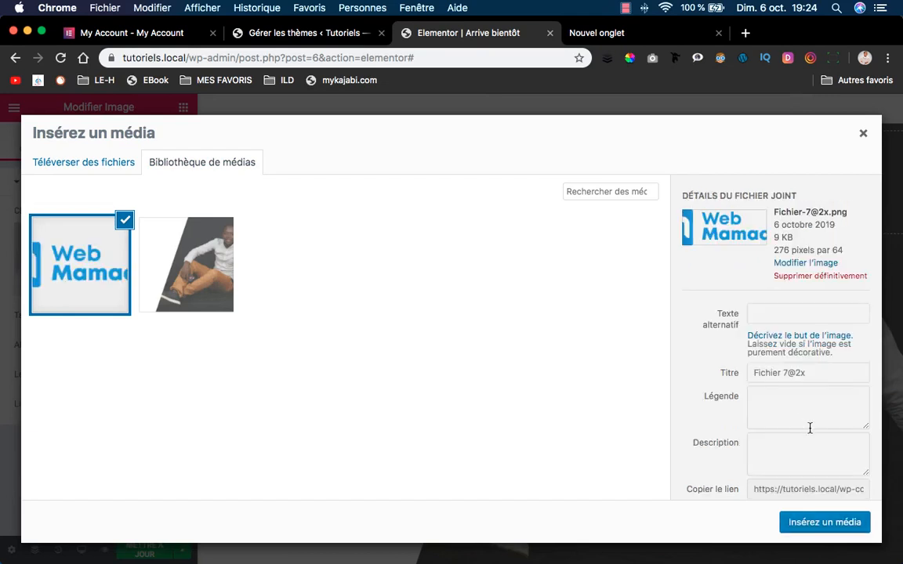
{"action": "left_click", "coordinate": [825, 523]}
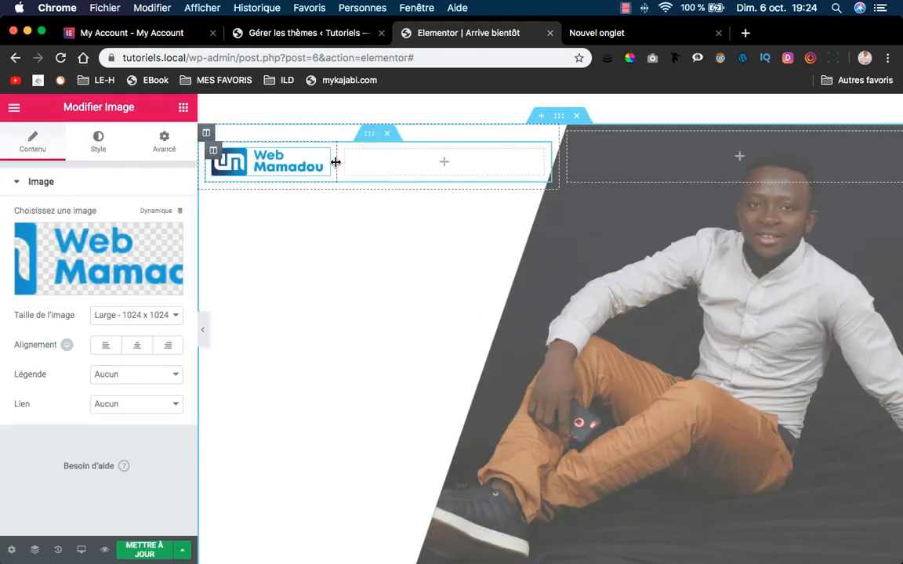
Widen the logo column to about 53%, nudge the top margin, and preview the page.
{"action": "left_click_drag", "start_coordinate": [335, 162], "coordinate": [383, 162]}
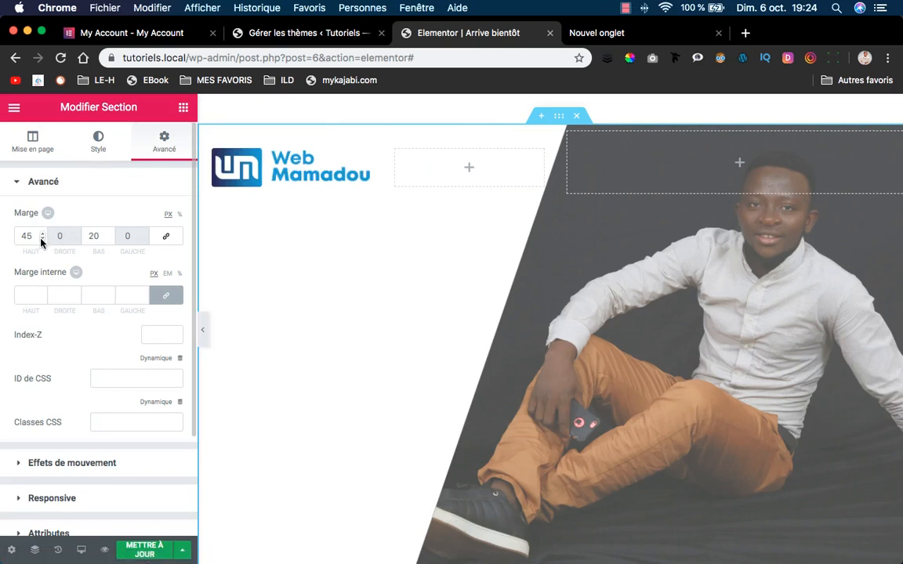
{"action": "left_click_drag", "start_coordinate": [42, 239], "coordinate": [41, 239]}
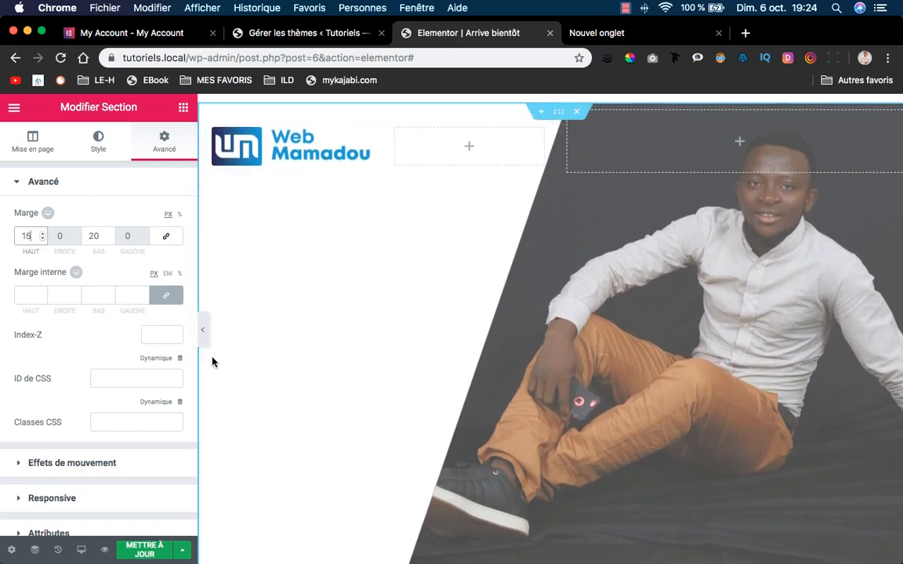
{"action": "left_click", "coordinate": [203, 331]}
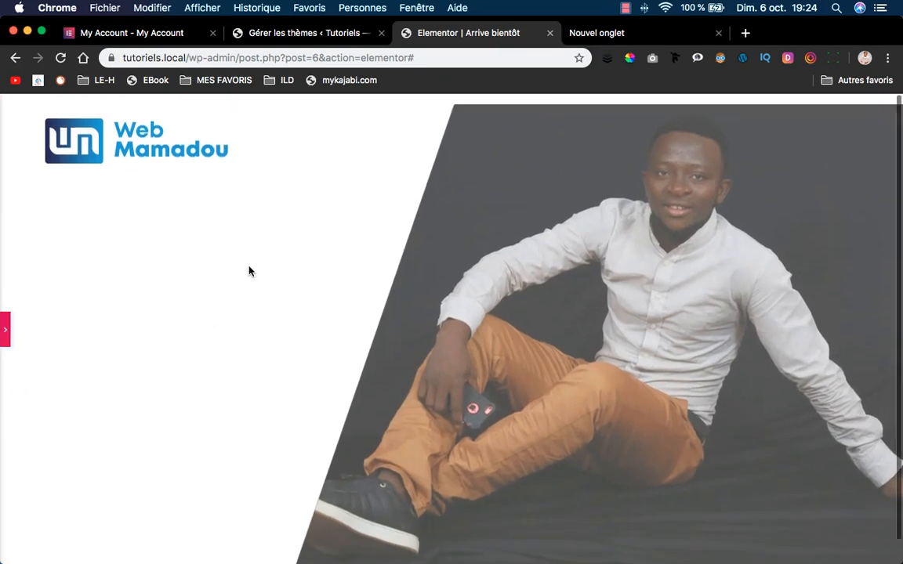
{"action": "scroll", "coordinate": [247, 268], "scroll_direction": "down", "scroll_amount": 1}
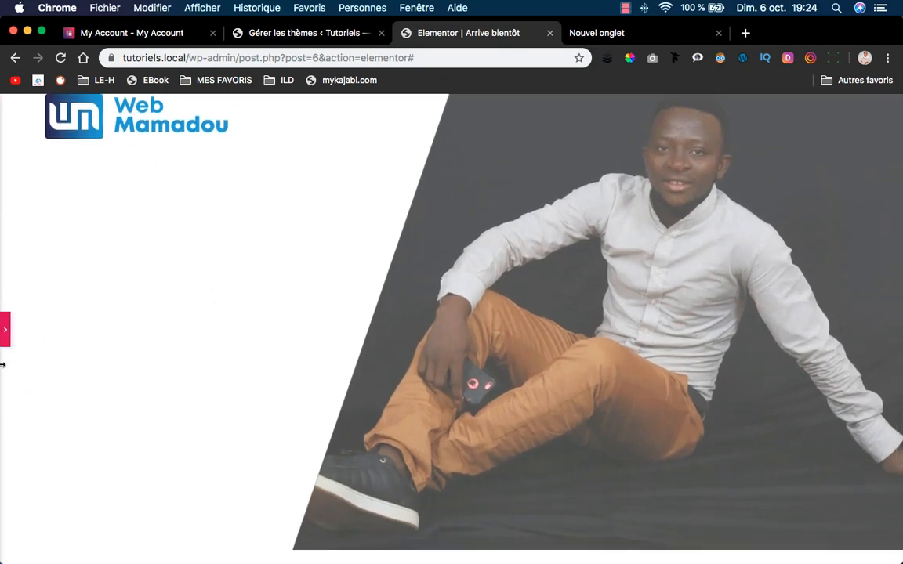
{"action": "left_click", "coordinate": [7, 333]}
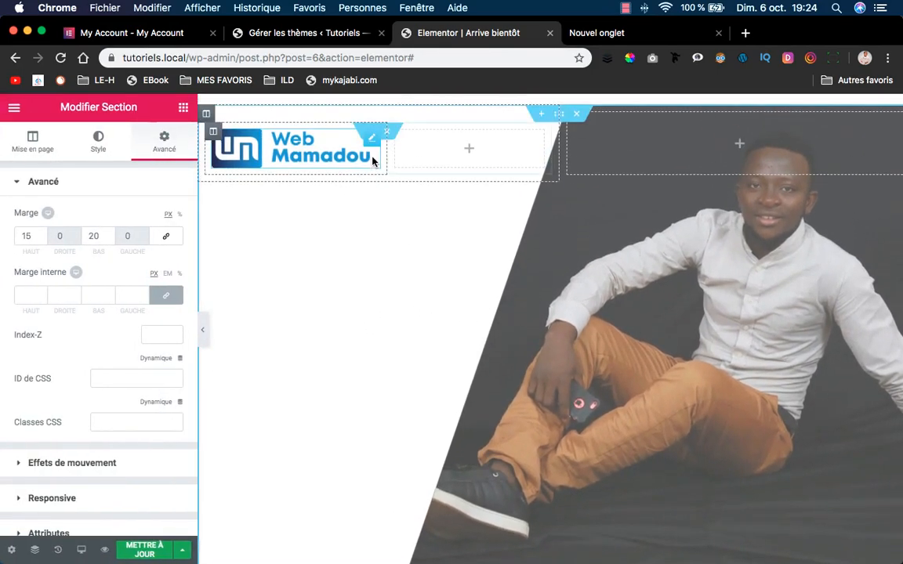
Set the section's top margin to exactly 25 px, then bring up Adobe XD.
{"action": "left_click_drag", "start_coordinate": [32, 236], "coordinate": [16, 236]}
{"action": "type", "text": "25"}
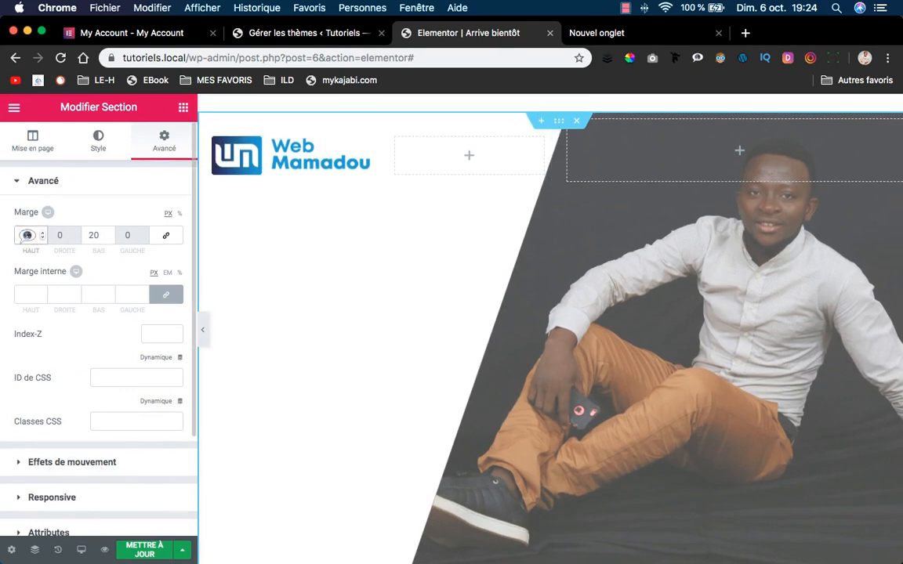
{"action": "scroll", "coordinate": [242, 266], "scroll_direction": "right", "scroll_amount": 1}
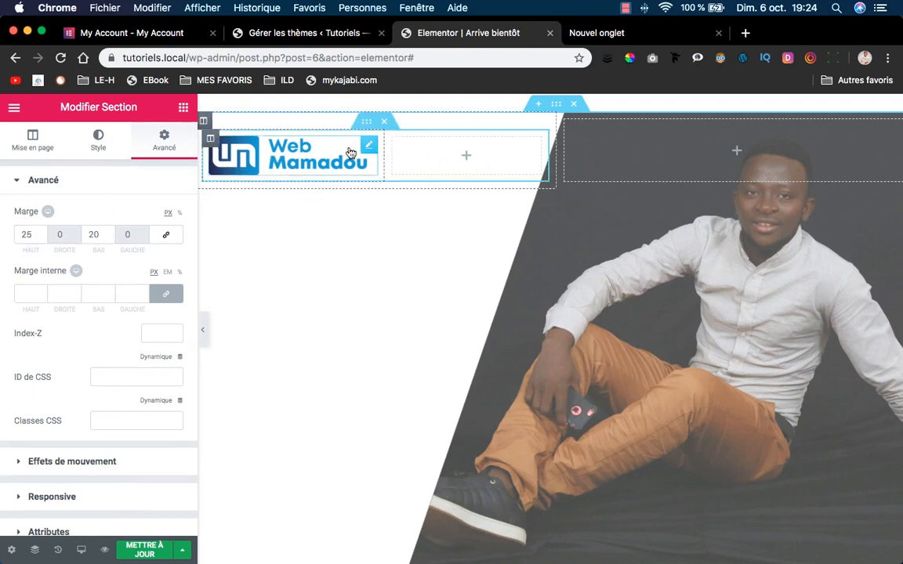
{"action": "mouse_move", "coordinate": [401, 550]}
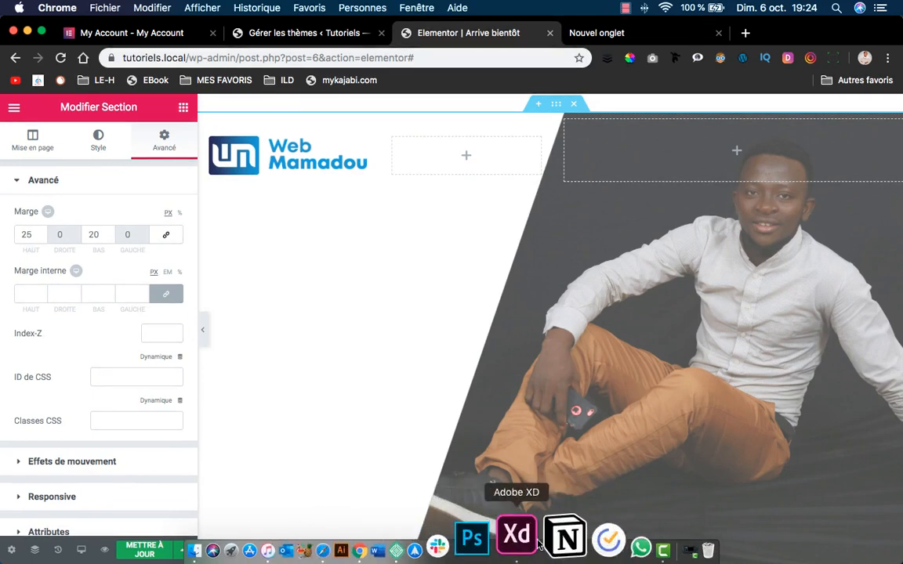
{"action": "left_click", "coordinate": [527, 539]}
Inspect the headline text on the XD artboard, then return to the Elementor editor.
{"action": "scroll", "coordinate": [389, 234], "scroll_direction": "left", "scroll_amount": 10}
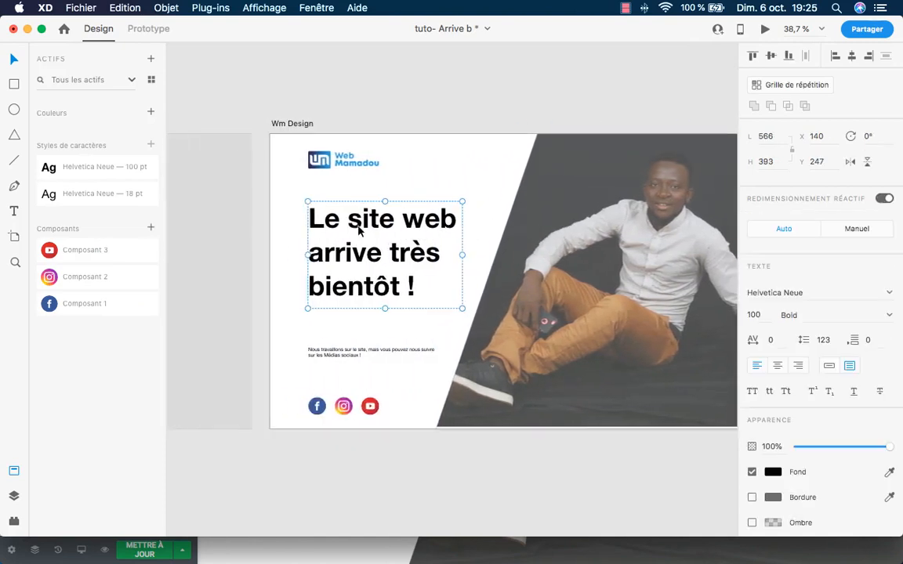
{"action": "left_click", "coordinate": [325, 209]}
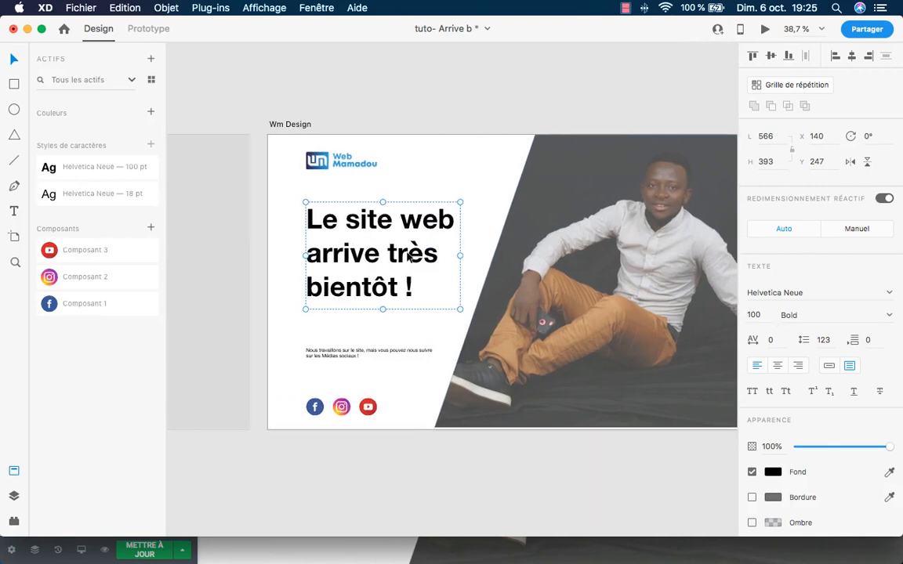
{"action": "scroll", "coordinate": [377, 235], "scroll_direction": "right", "scroll_amount": 1}
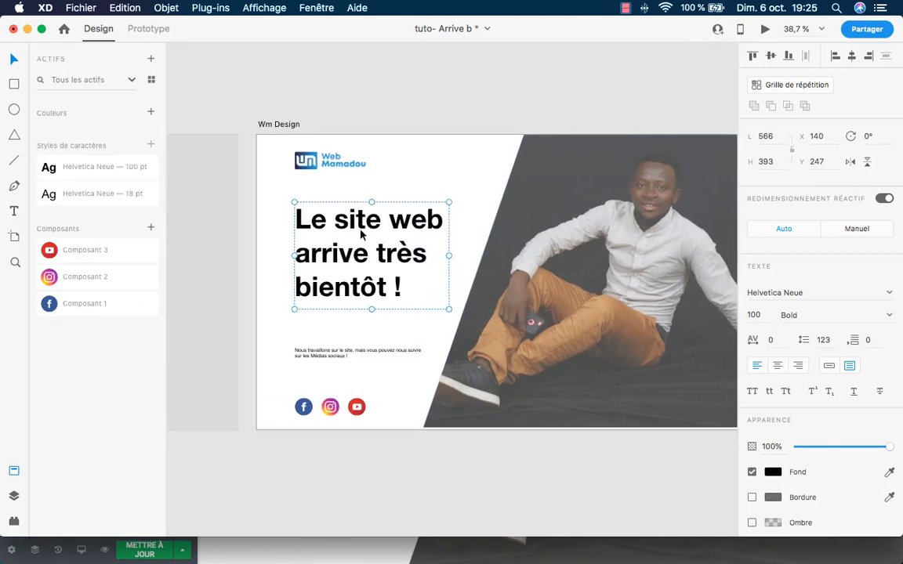
{"action": "scroll", "coordinate": [383, 268], "scroll_direction": "left", "scroll_amount": 1}
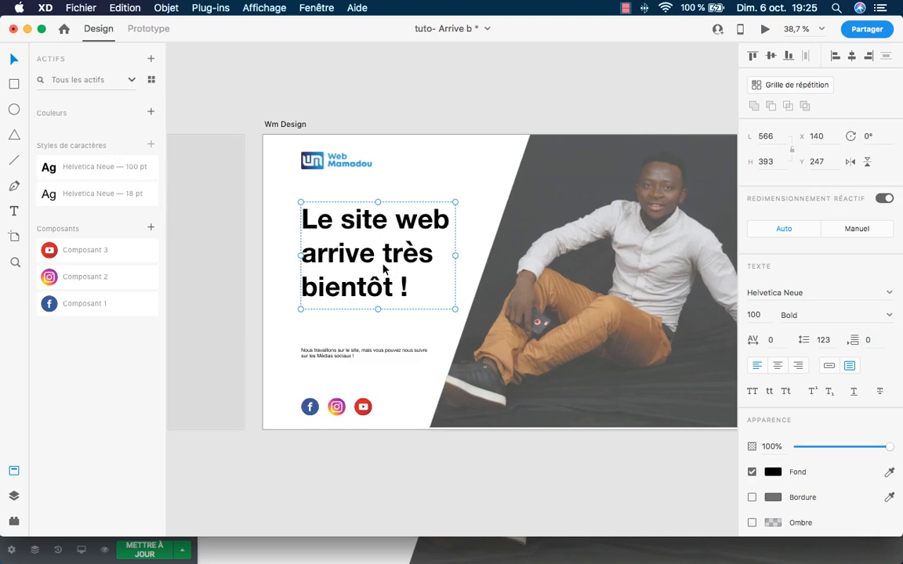
{"action": "scroll", "coordinate": [392, 269], "scroll_direction": "right", "scroll_amount": 1}
{"action": "scroll", "coordinate": [398, 269], "scroll_direction": "left", "scroll_amount": 1}
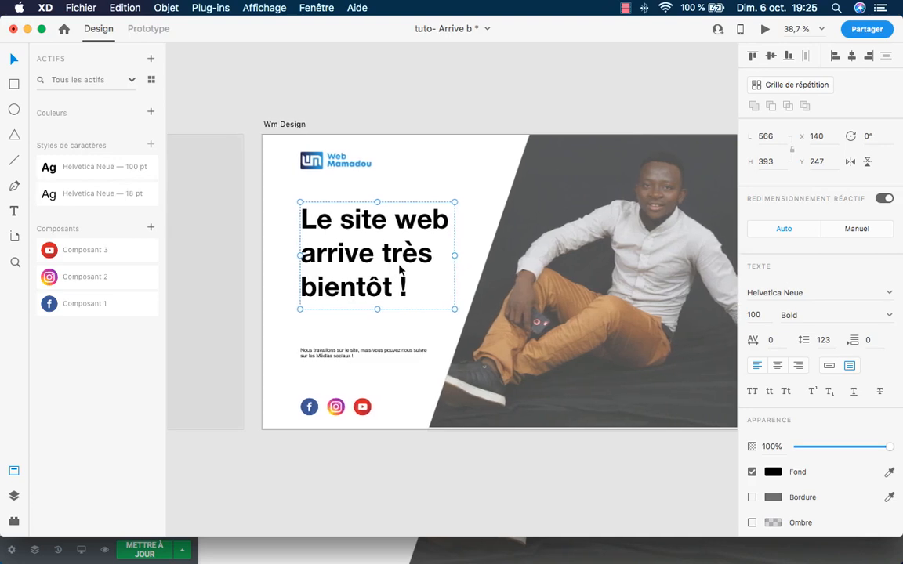
{"action": "left_click", "coordinate": [405, 536]}
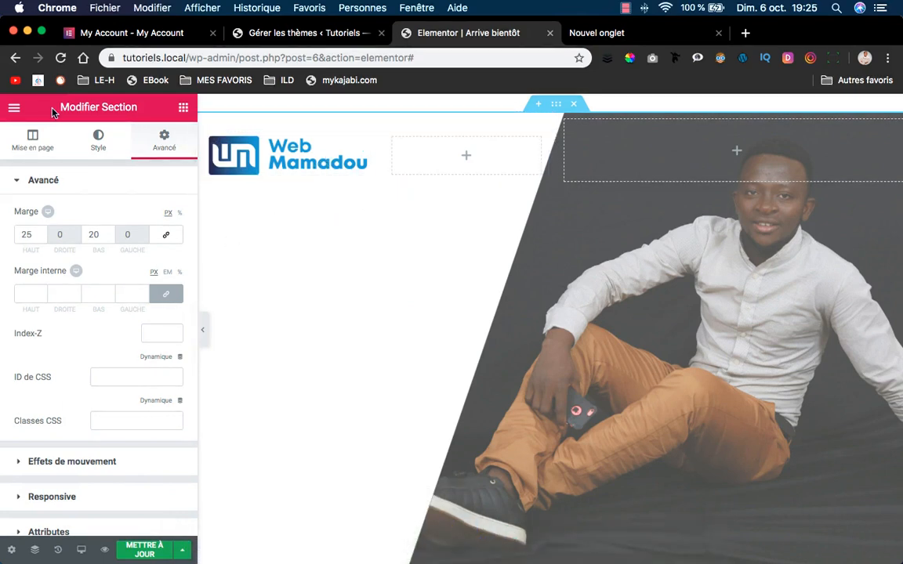
Add a heading widget and position it under the Web Mamadou logo.
{"action": "left_click", "coordinate": [184, 108]}
{"action": "left_click_drag", "start_coordinate": [146, 241], "coordinate": [389, 138]}
{"action": "left_click", "coordinate": [367, 126]}
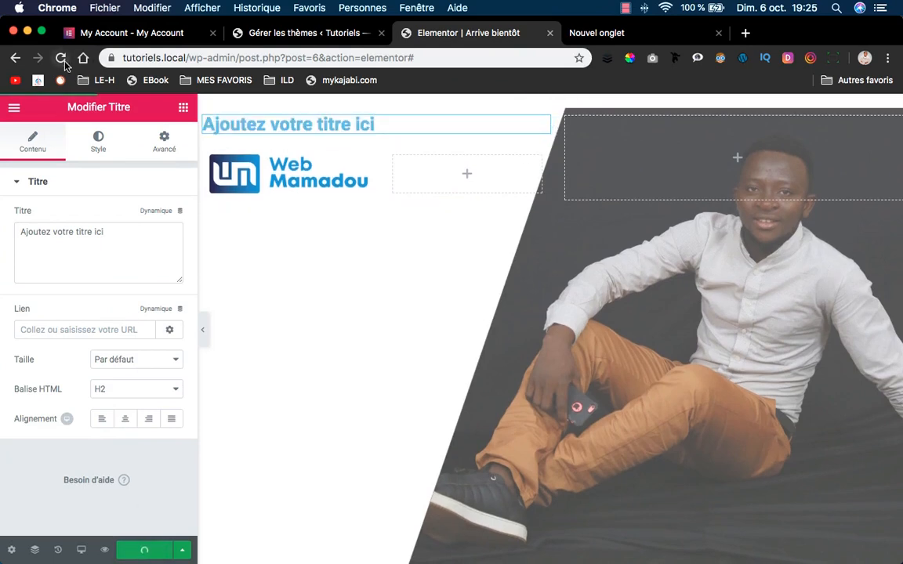
{"action": "left_click", "coordinate": [61, 58]}
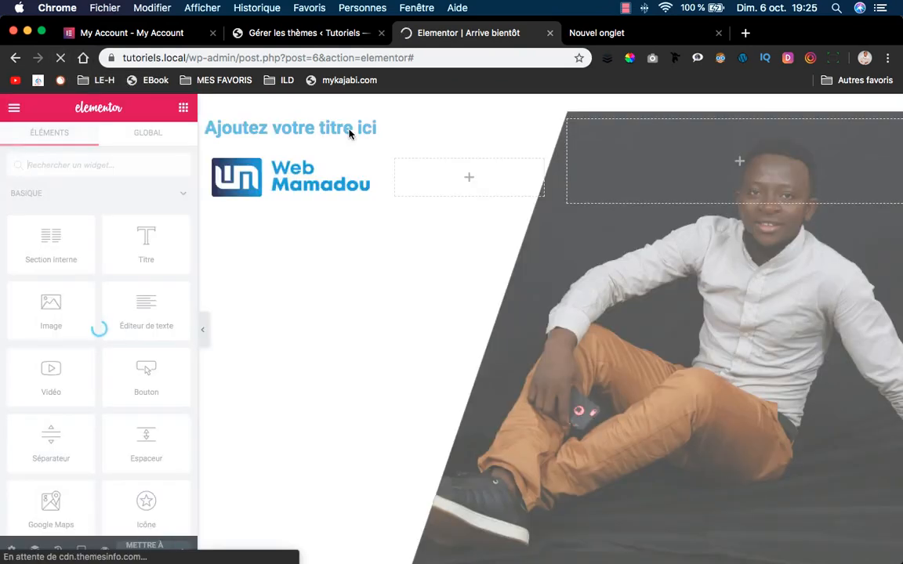
{"action": "left_click_drag", "start_coordinate": [346, 128], "coordinate": [374, 179]}
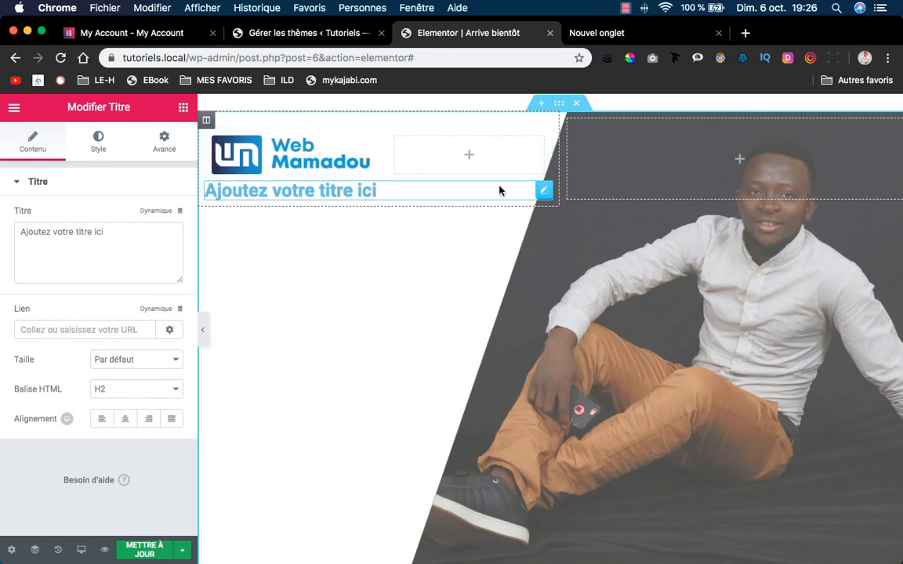
Give the heading an unlinked top margin of 150 px.
{"action": "left_click", "coordinate": [171, 144]}
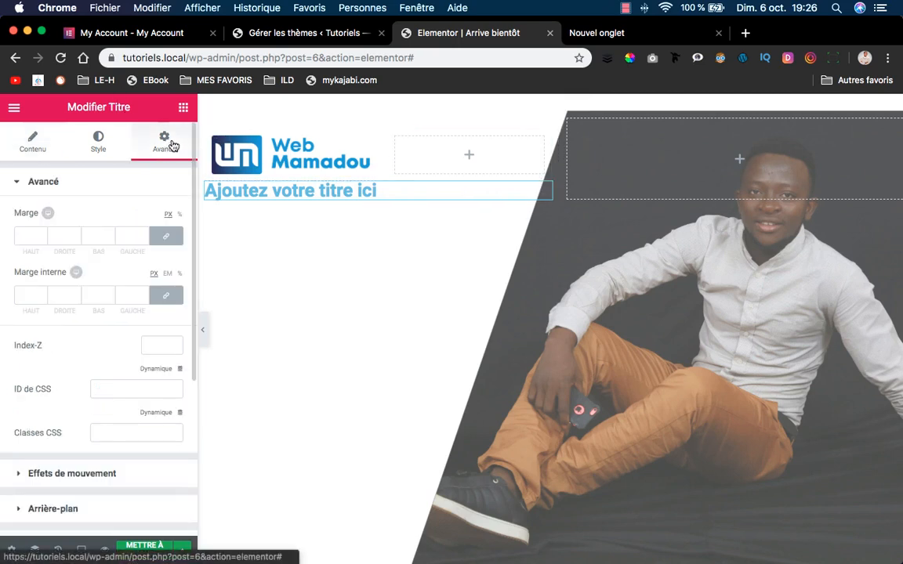
{"action": "left_click", "coordinate": [169, 238]}
{"action": "left_click_drag", "start_coordinate": [30, 236], "coordinate": [18, 232]}
{"action": "type", "text": "1"}
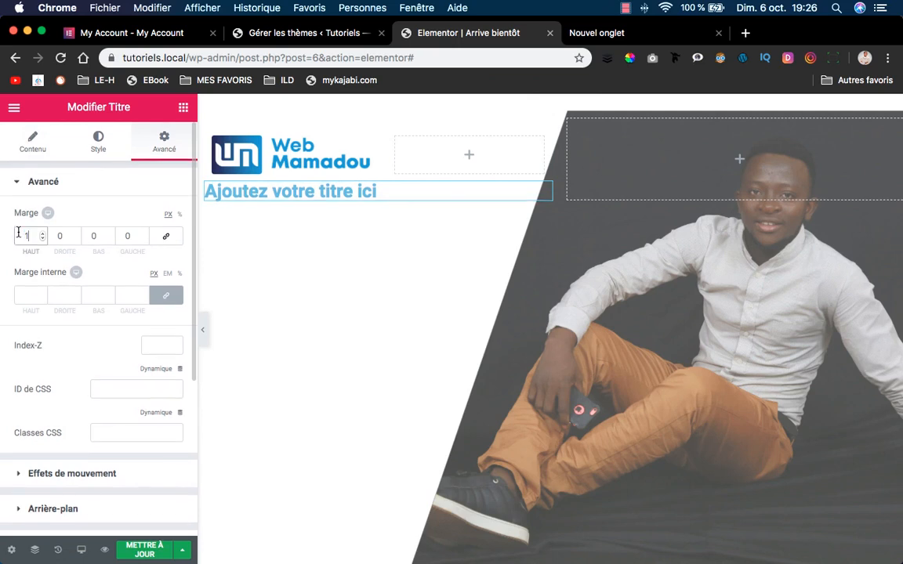
{"action": "type", "text": "100"}
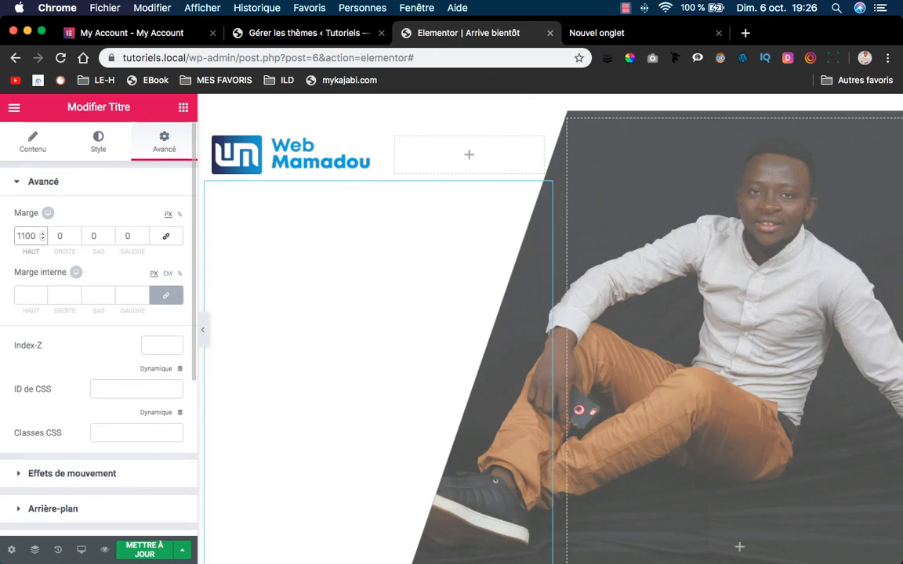
{"action": "key", "text": "BackSpace"}
{"action": "key", "text": "BackSpace"}
{"action": "key", "text": "BackSpace"}
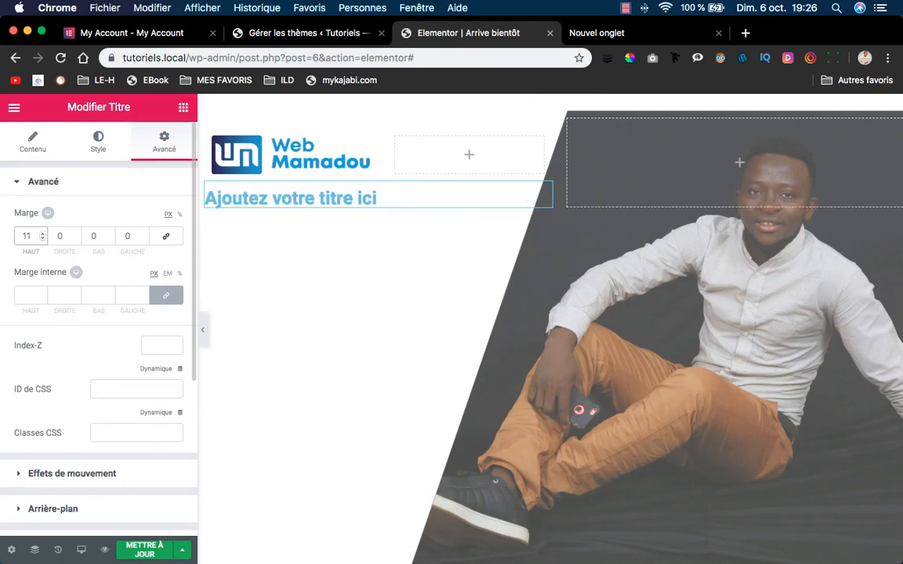
{"action": "type", "text": "00"}
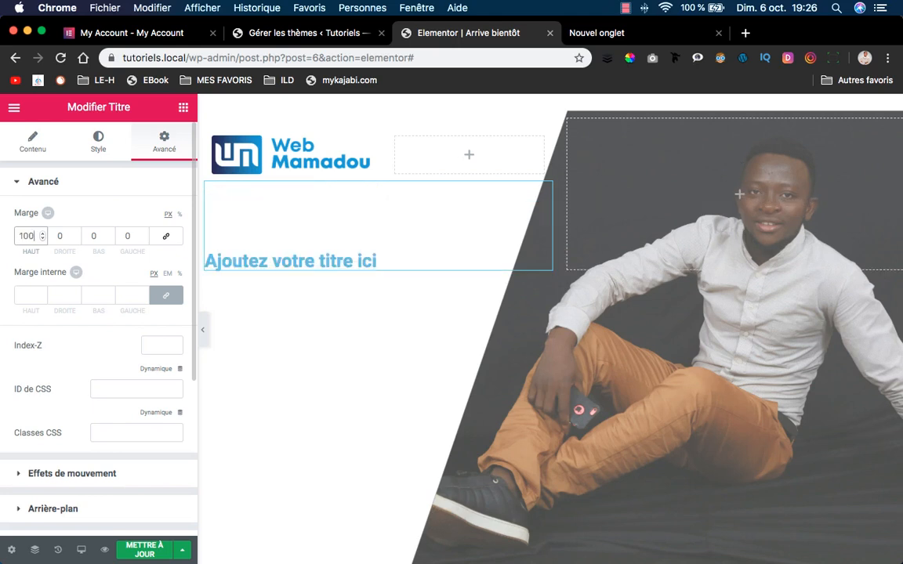
{"action": "key", "text": "BackSpace"}
{"action": "key", "text": "BackSpace"}
{"action": "key", "text": "BackSpace"}
{"action": "type", "text": "1"}
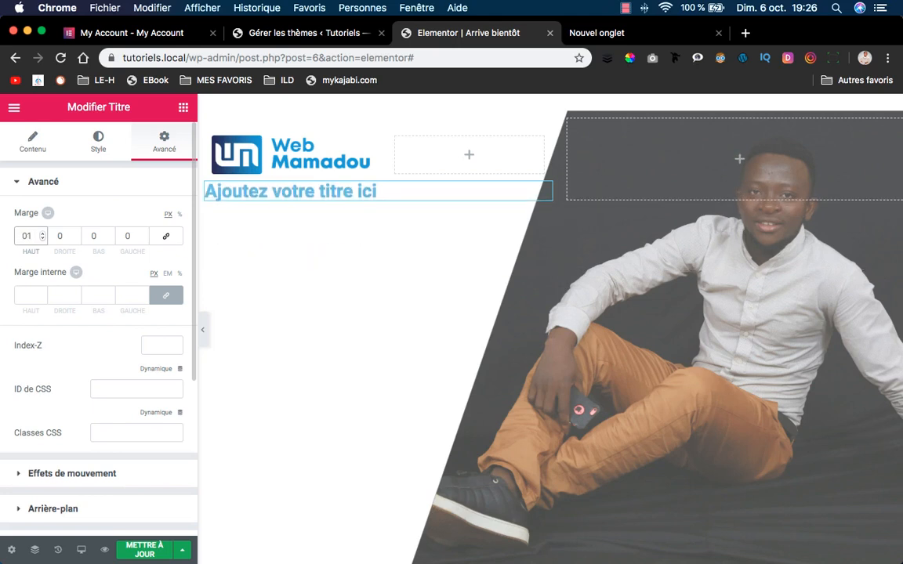
{"action": "type", "text": "50"}
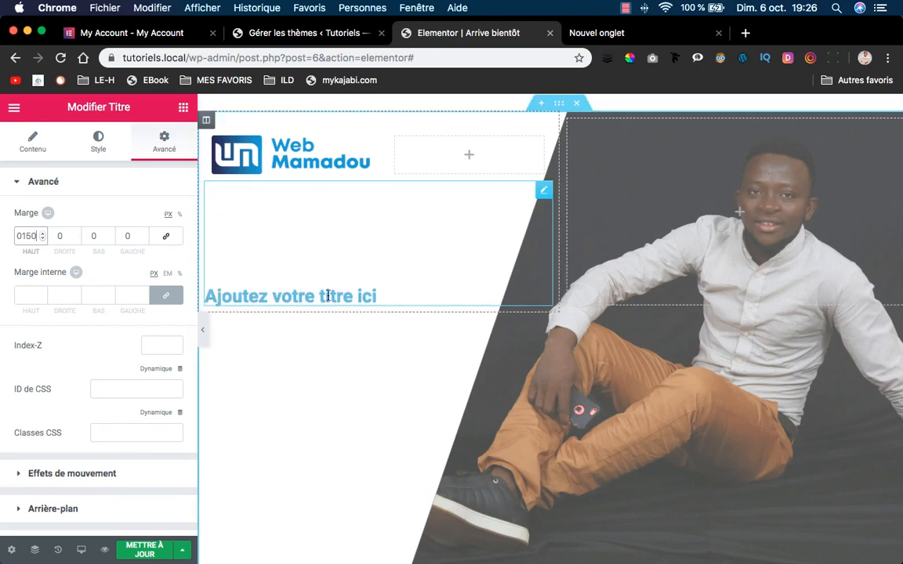
Select the placeholder heading text and copy the headline from the Adobe XD design.
{"action": "left_click", "coordinate": [32, 143]}
{"action": "triple_click", "coordinate": [69, 229]}
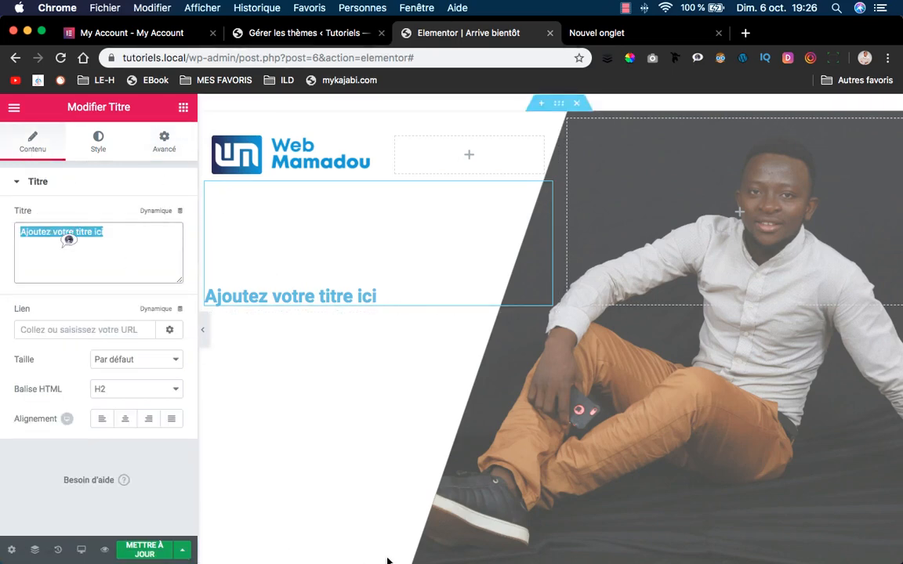
{"action": "mouse_move", "coordinate": [392, 541]}
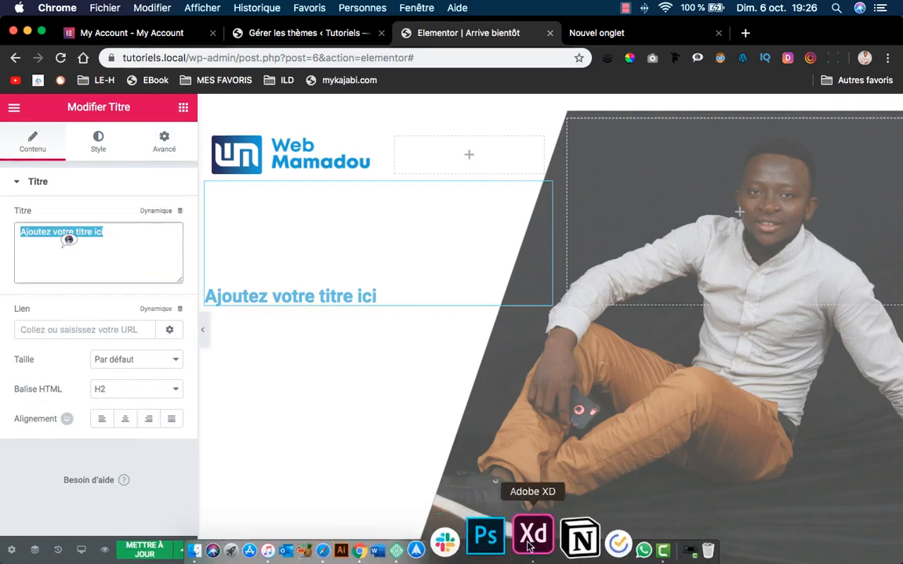
{"action": "left_click", "coordinate": [532, 537]}
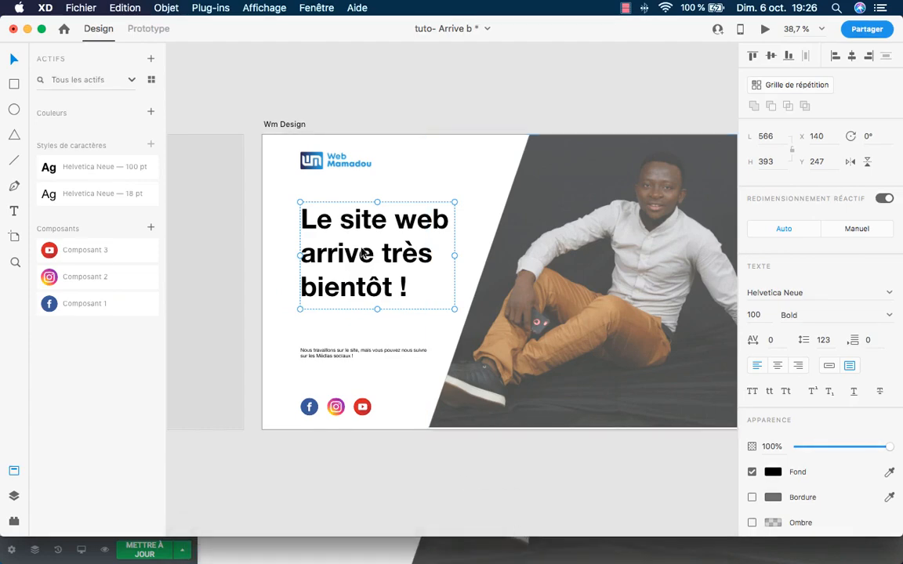
{"action": "double_click", "coordinate": [362, 254]}
{"action": "key", "text": "super+c"}
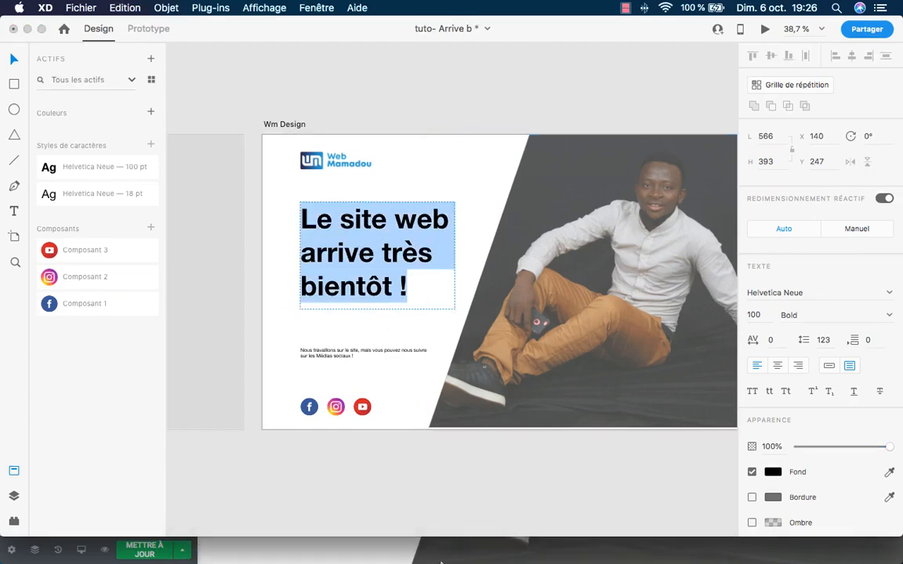
{"action": "left_click", "coordinate": [409, 536]}
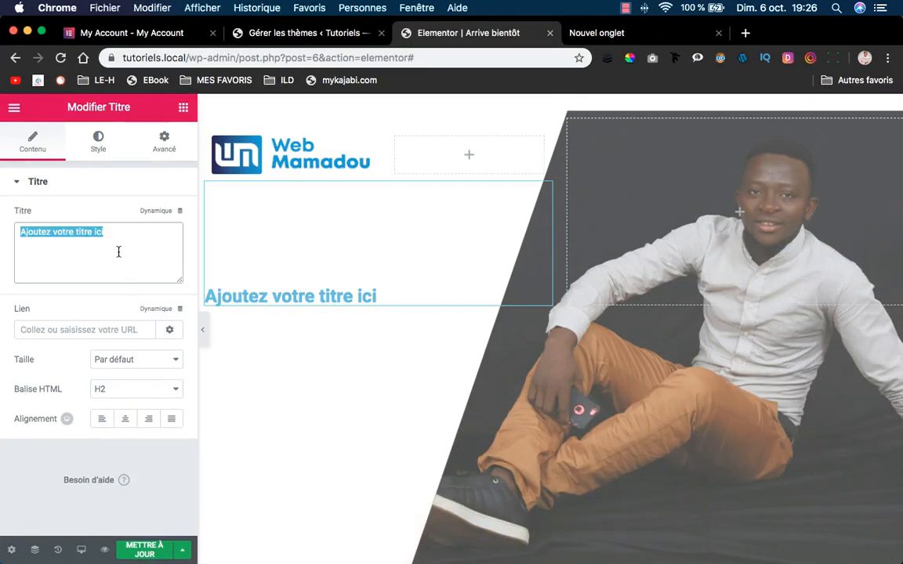
Paste the headline 'Le site web arrive très bientôt !' as a black H1.
{"action": "key", "text": "super+v"}
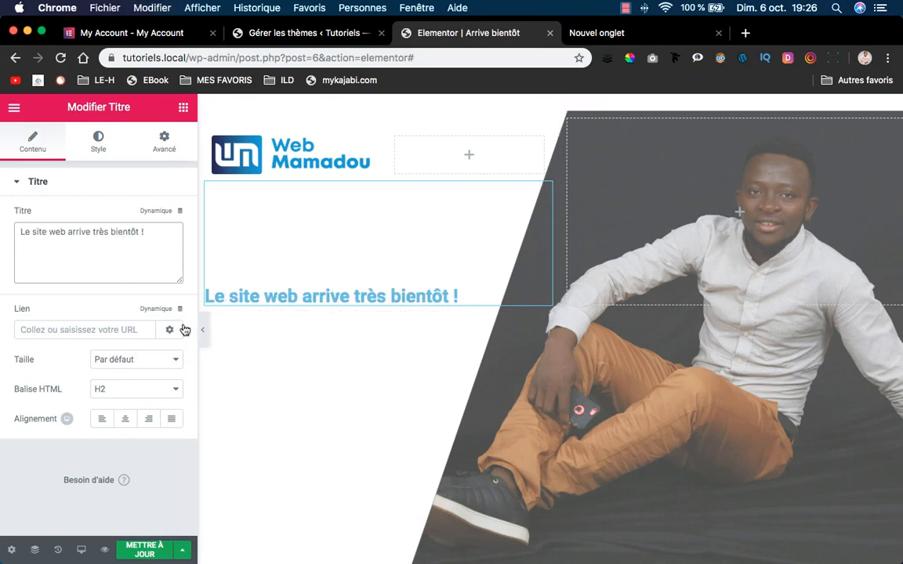
{"action": "left_click", "coordinate": [140, 386]}
{"action": "left_click", "coordinate": [128, 374]}
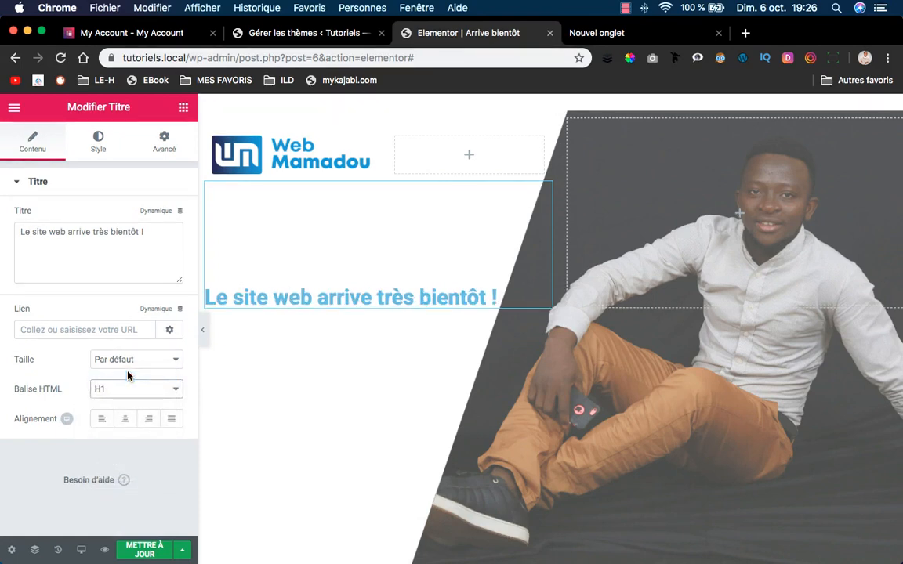
{"action": "left_click", "coordinate": [100, 141]}
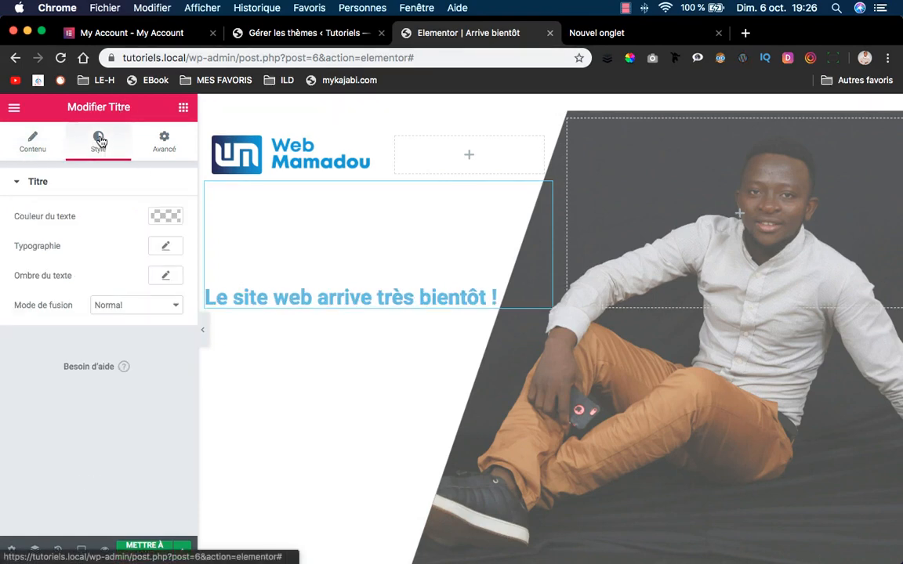
{"action": "left_click", "coordinate": [165, 218]}
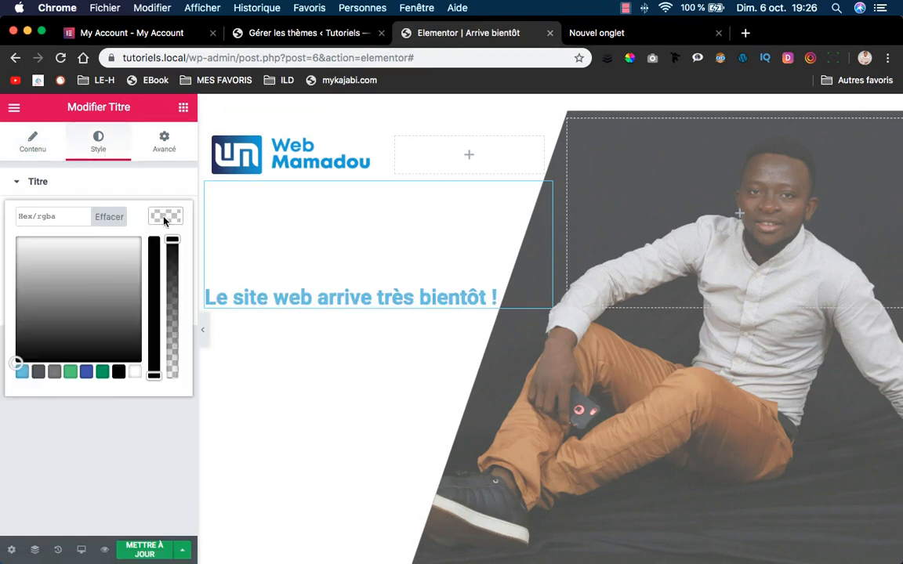
{"action": "left_click", "coordinate": [118, 373]}
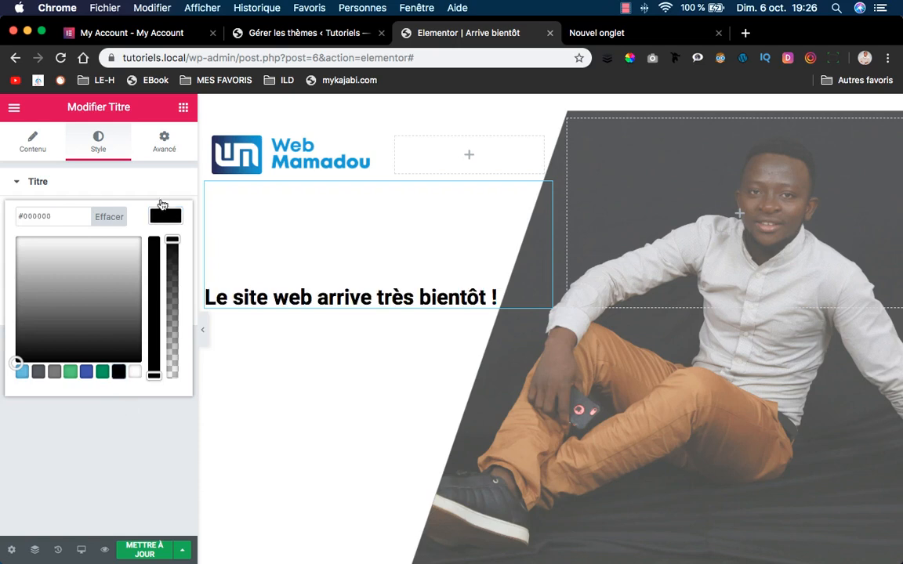
{"action": "left_click", "coordinate": [163, 220]}
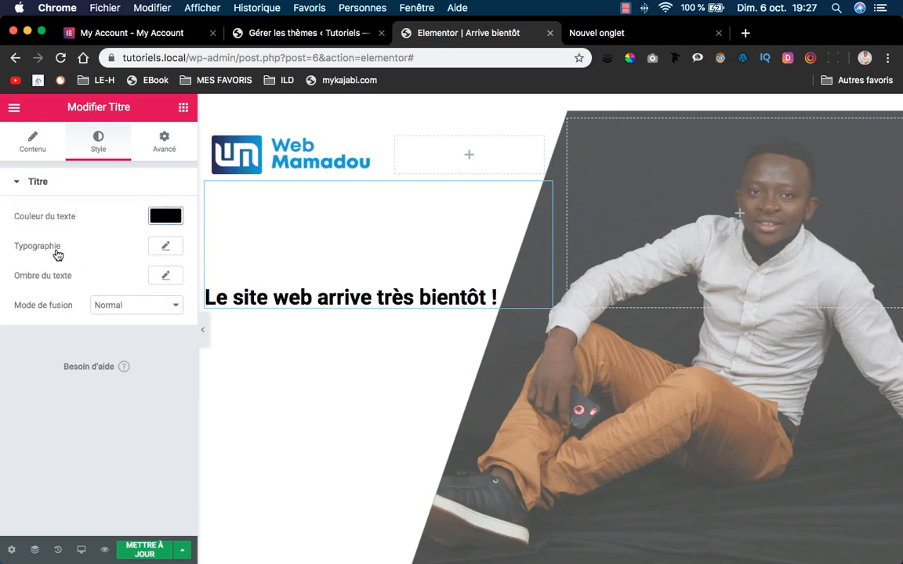
Set the heading typography to Helvetica at 80 px and preview the page.
{"action": "left_click", "coordinate": [166, 247]}
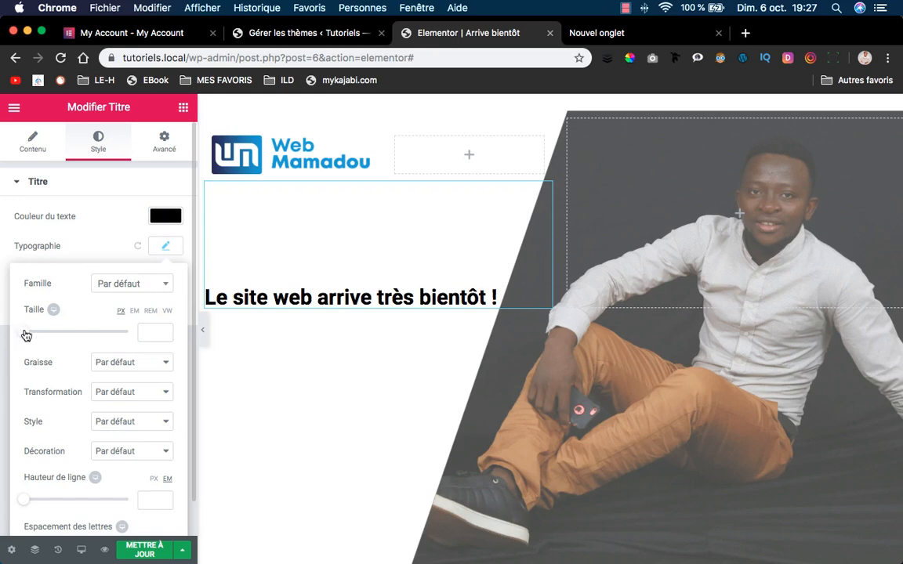
{"action": "left_click_drag", "start_coordinate": [26, 335], "coordinate": [78, 333]}
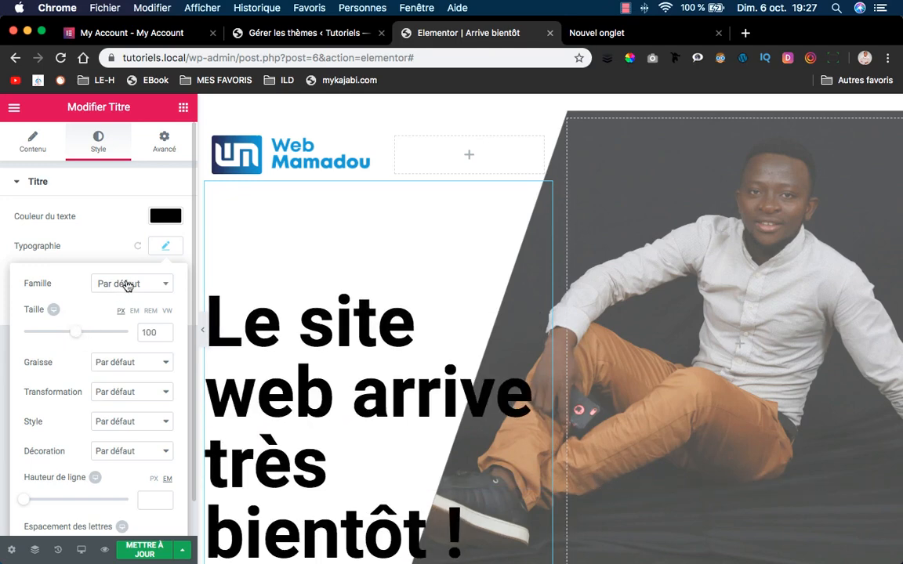
{"action": "left_click", "coordinate": [155, 287]}
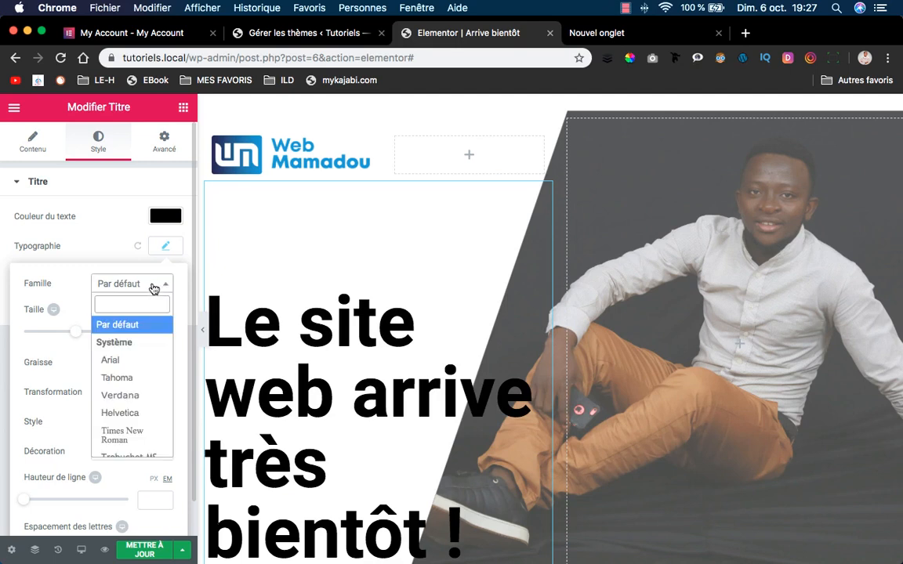
{"action": "type", "text": "he"}
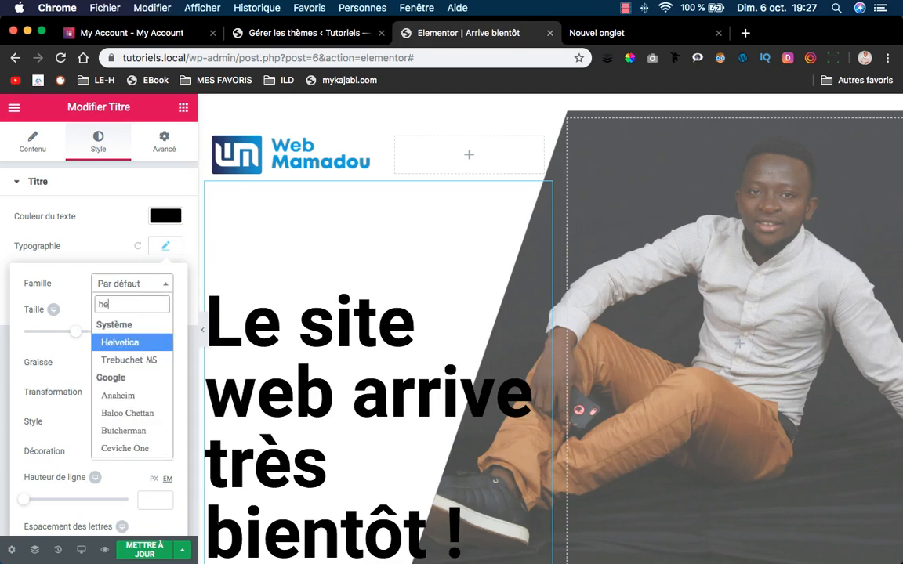
{"action": "left_click", "coordinate": [119, 343]}
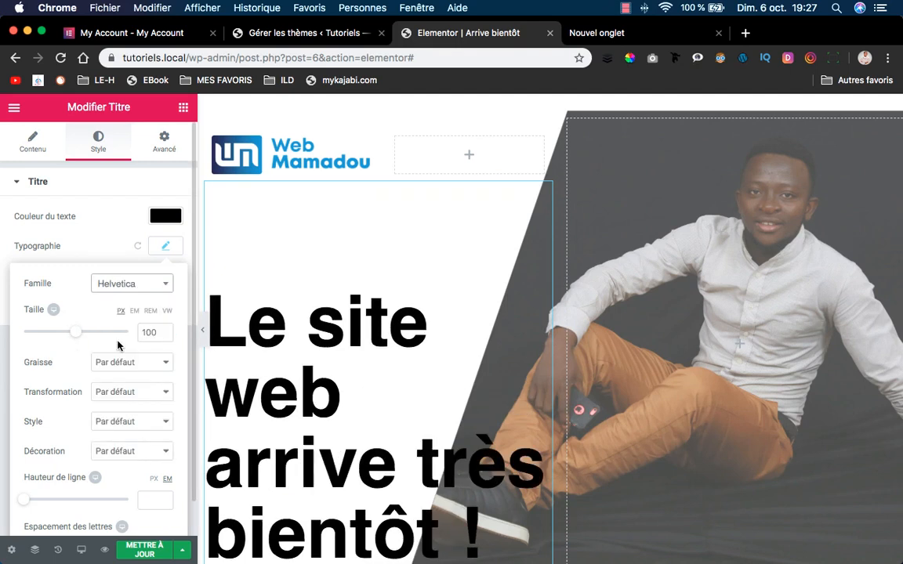
{"action": "left_click_drag", "start_coordinate": [78, 334], "coordinate": [66, 335]}
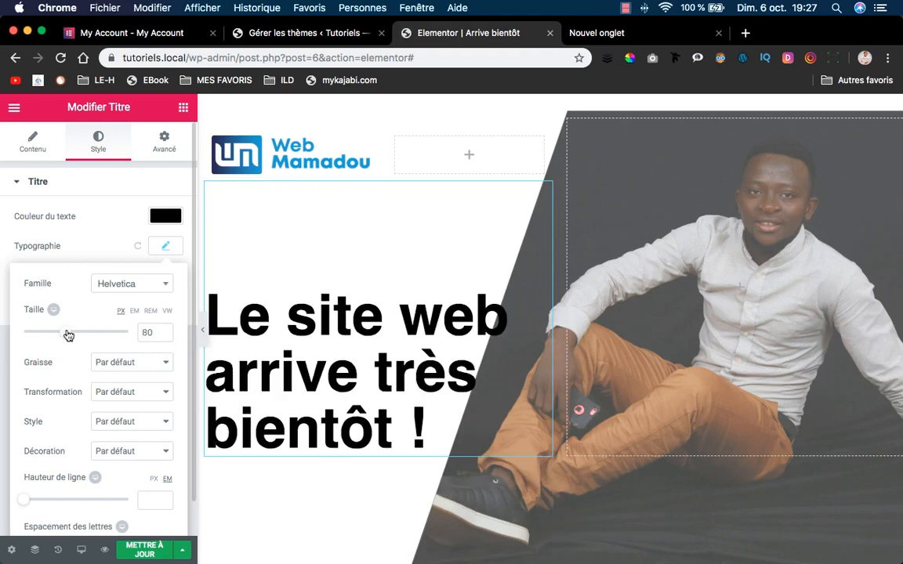
{"action": "left_click", "coordinate": [204, 339]}
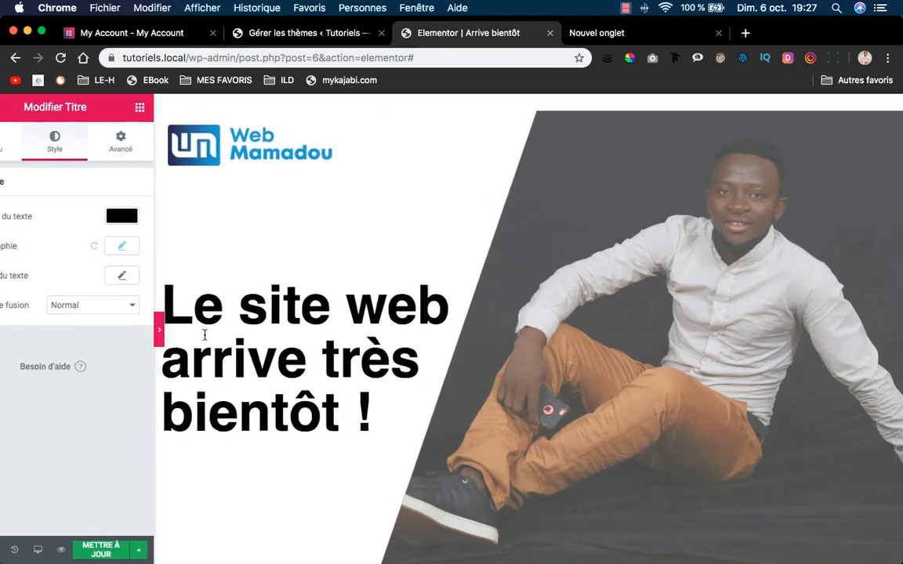
{"action": "scroll", "coordinate": [230, 270], "scroll_direction": "down", "scroll_amount": 1}
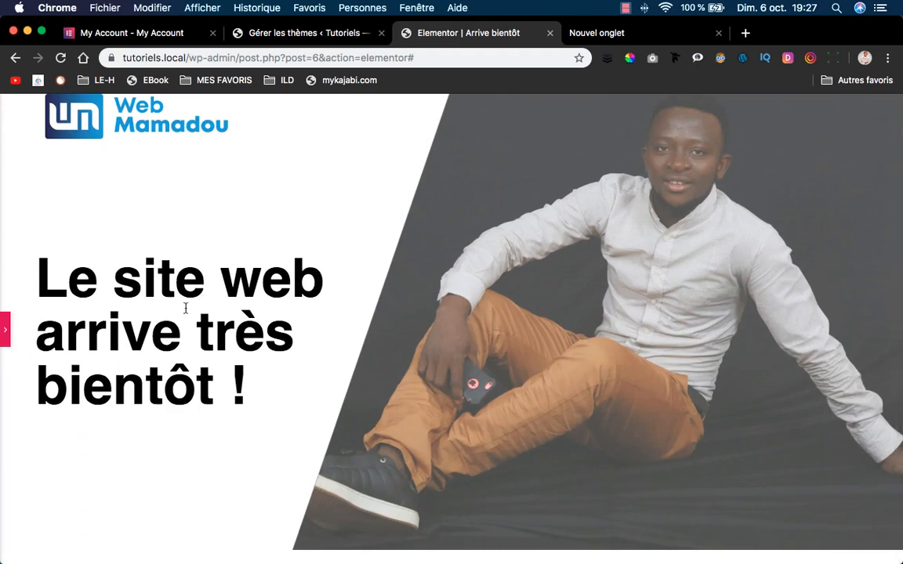
{"action": "left_click", "coordinate": [5, 330]}
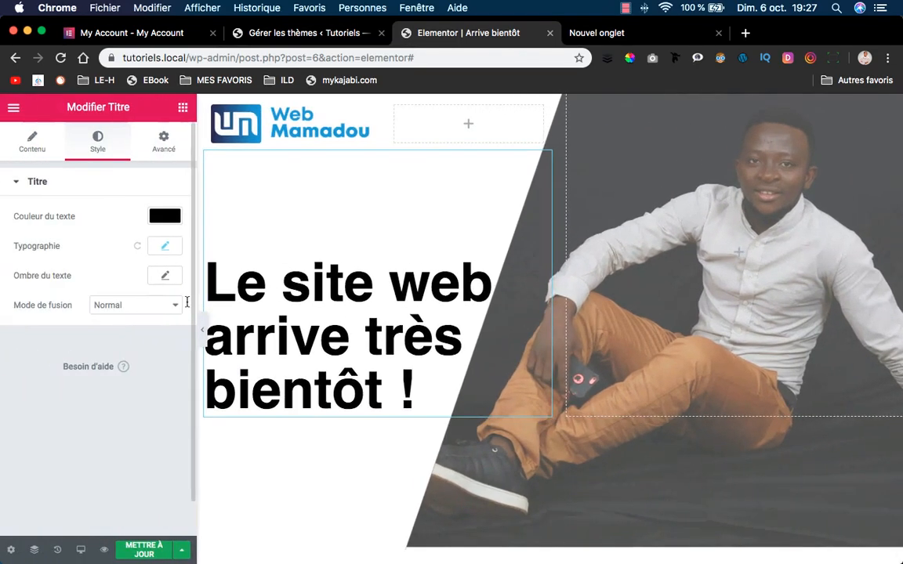
{"action": "scroll", "coordinate": [294, 322], "scroll_direction": "down", "scroll_amount": 5}
{"action": "scroll", "coordinate": [296, 328], "scroll_direction": "up", "scroll_amount": 4}
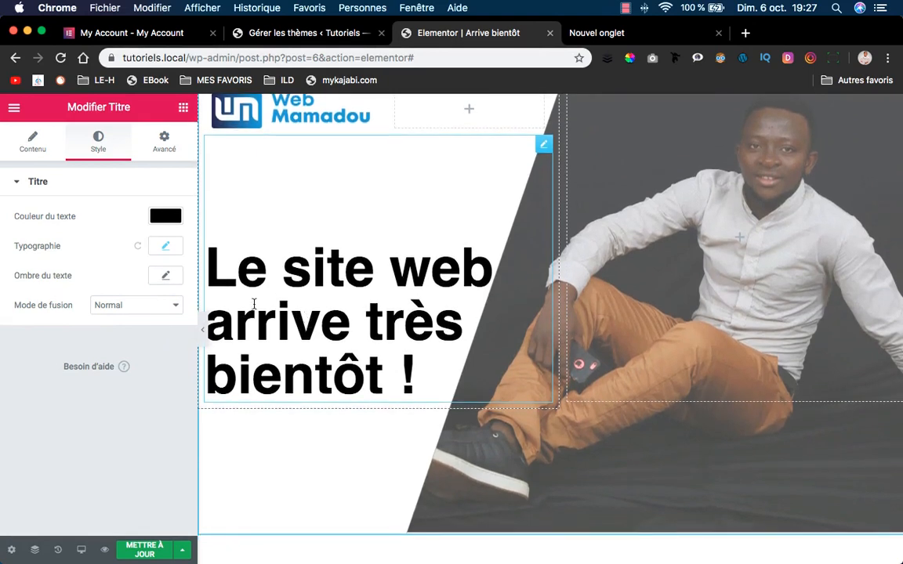
{"action": "left_click", "coordinate": [201, 330]}
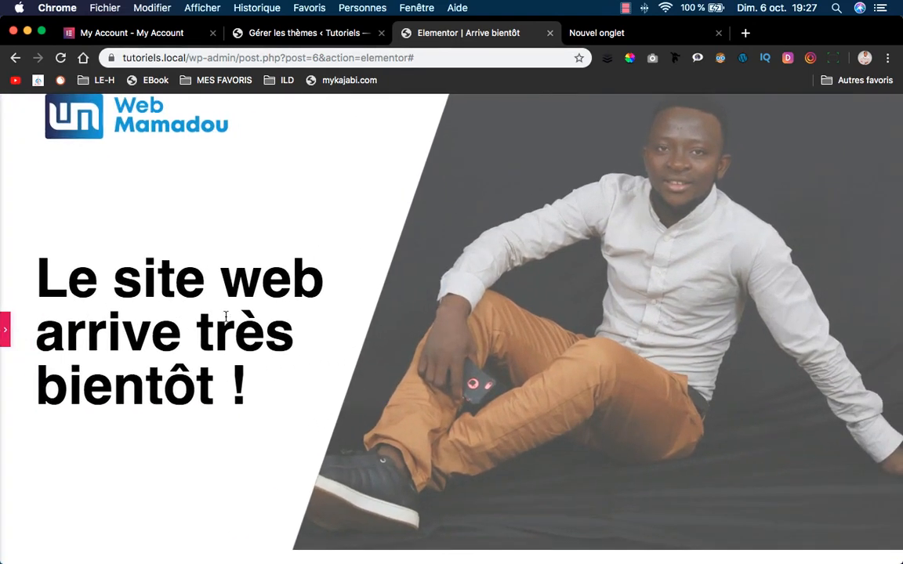
{"action": "left_click", "coordinate": [5, 332]}
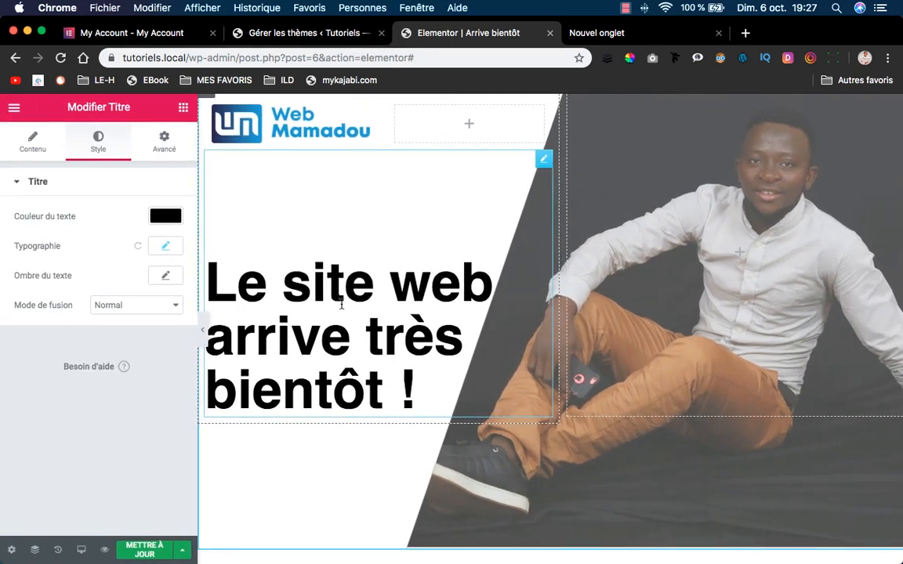
{"action": "mouse_move", "coordinate": [607, 562]}
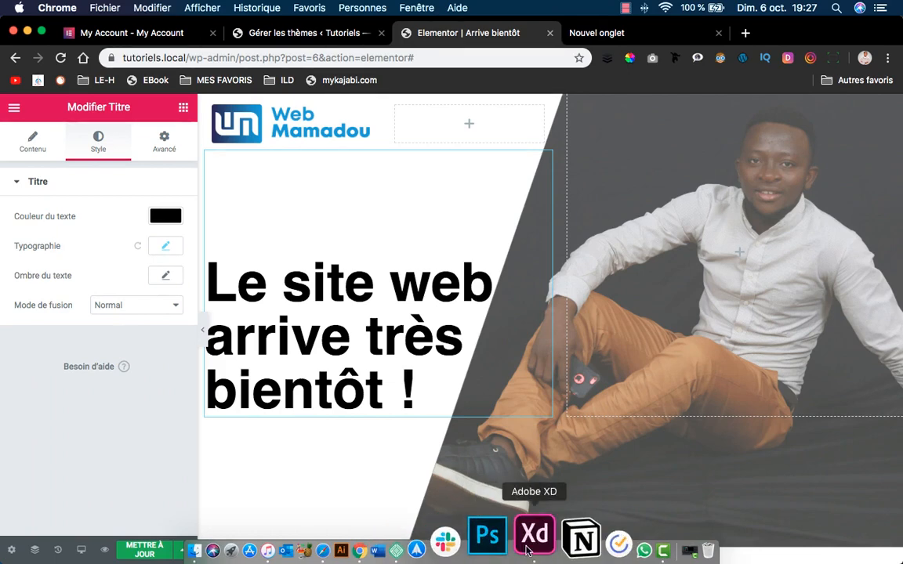
Copy the small social-media paragraph from the XD design and return to Elementor.
{"action": "left_click", "coordinate": [534, 536]}
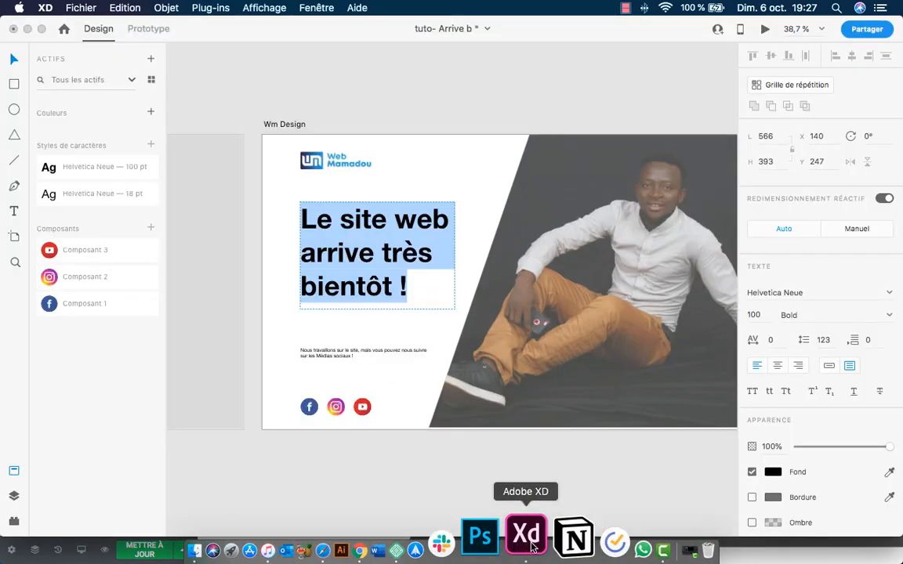
{"action": "left_click", "coordinate": [335, 354]}
{"action": "double_click", "coordinate": [332, 355]}
{"action": "key", "text": "super+c"}
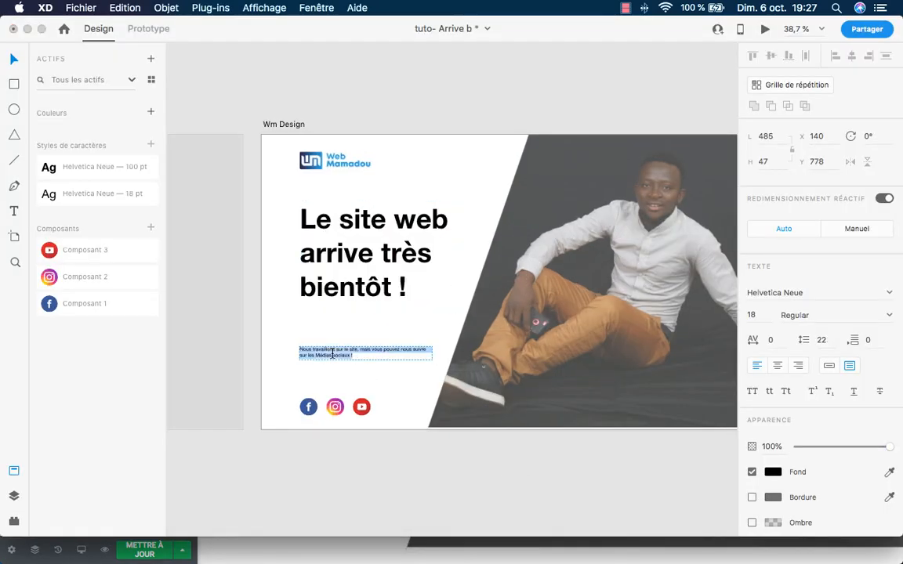
{"action": "mouse_move", "coordinate": [545, 558]}
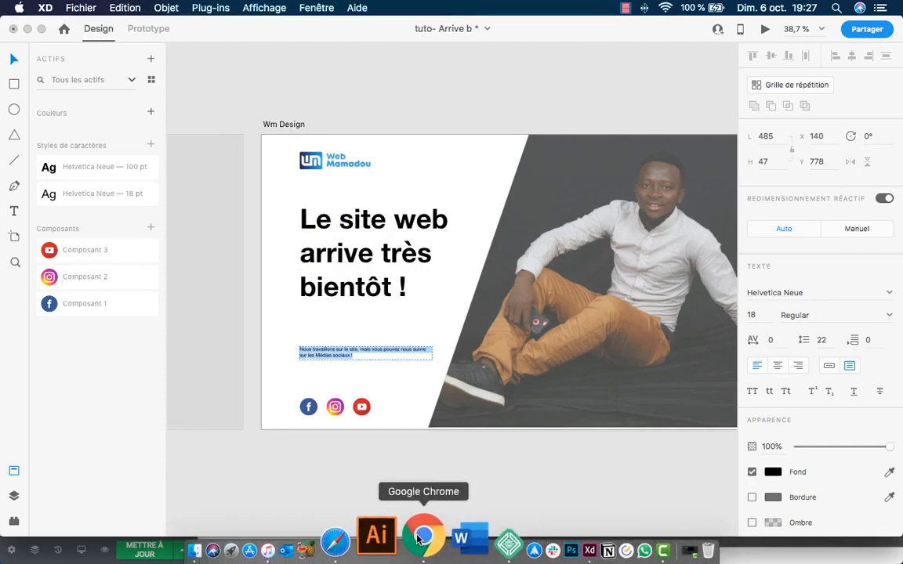
{"action": "left_click", "coordinate": [420, 536]}
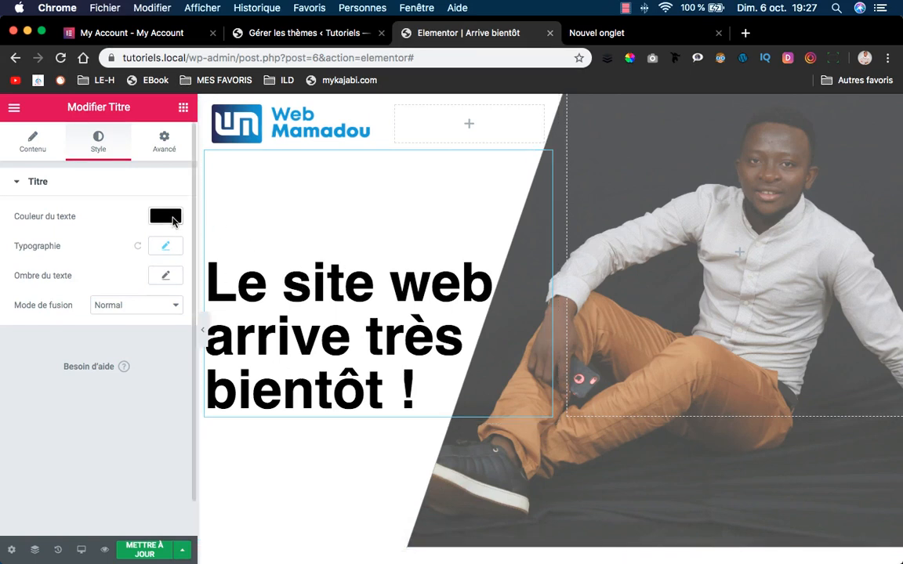
Add a text editor widget below the heading and paste in the 'Nous travaillons sur le site…' paragraph.
{"action": "left_click", "coordinate": [179, 107]}
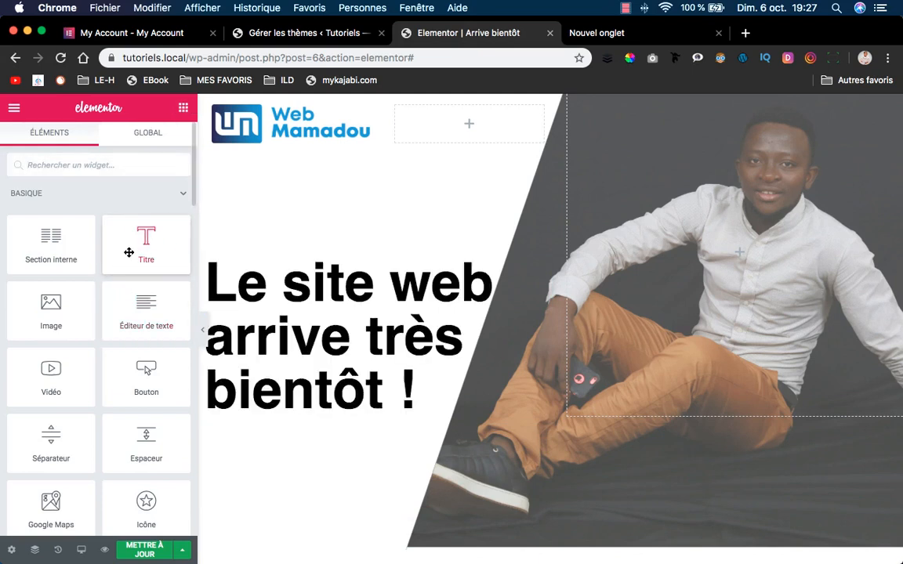
{"action": "left_click_drag", "start_coordinate": [131, 307], "coordinate": [265, 401]}
{"action": "scroll", "coordinate": [265, 400], "scroll_direction": "down", "scroll_amount": 2}
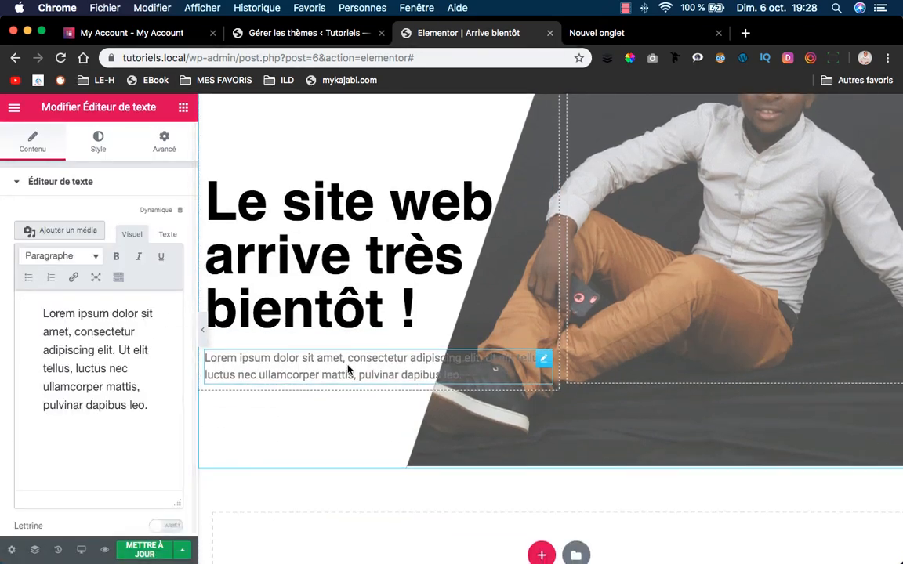
{"action": "double_click", "coordinate": [76, 332]}
{"action": "key", "text": "super+a"}
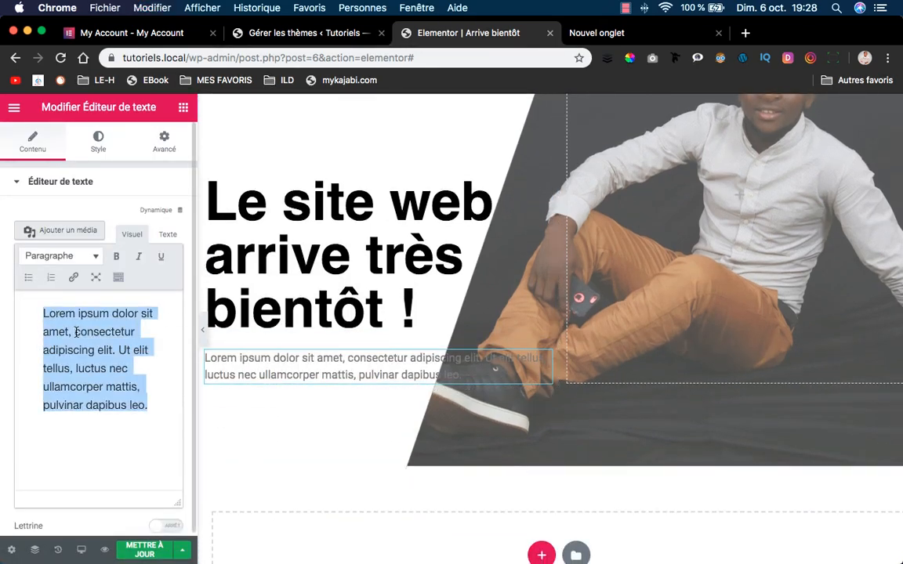
{"action": "right_click", "coordinate": [76, 329]}
{"action": "left_click", "coordinate": [148, 357]}
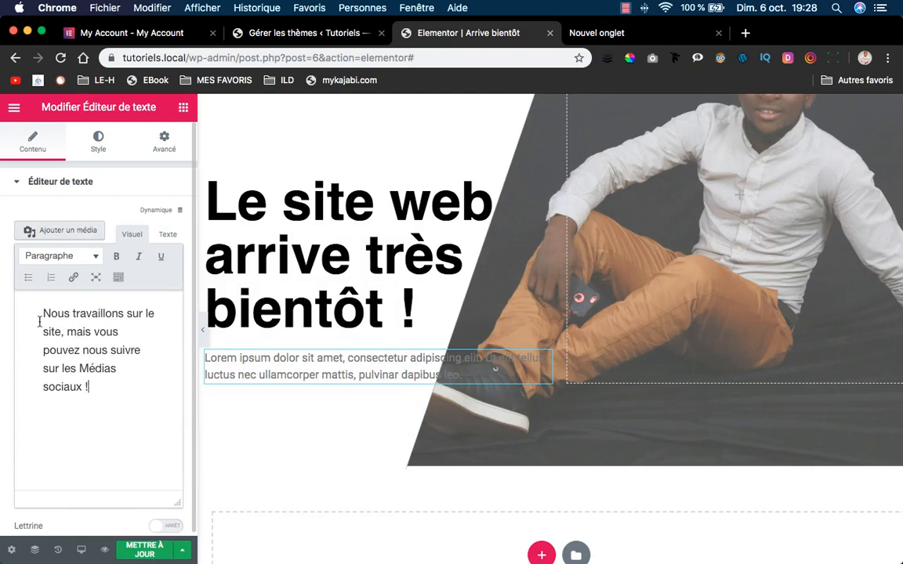
{"action": "left_click", "coordinate": [108, 357]}
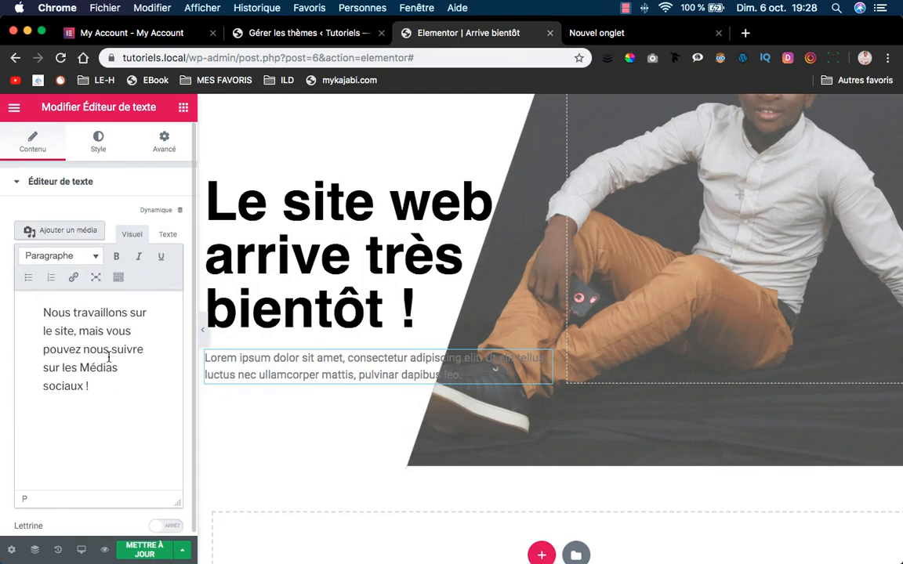
Make the paragraph text colour grey by lightening black in the colour picker.
{"action": "left_click", "coordinate": [99, 143]}
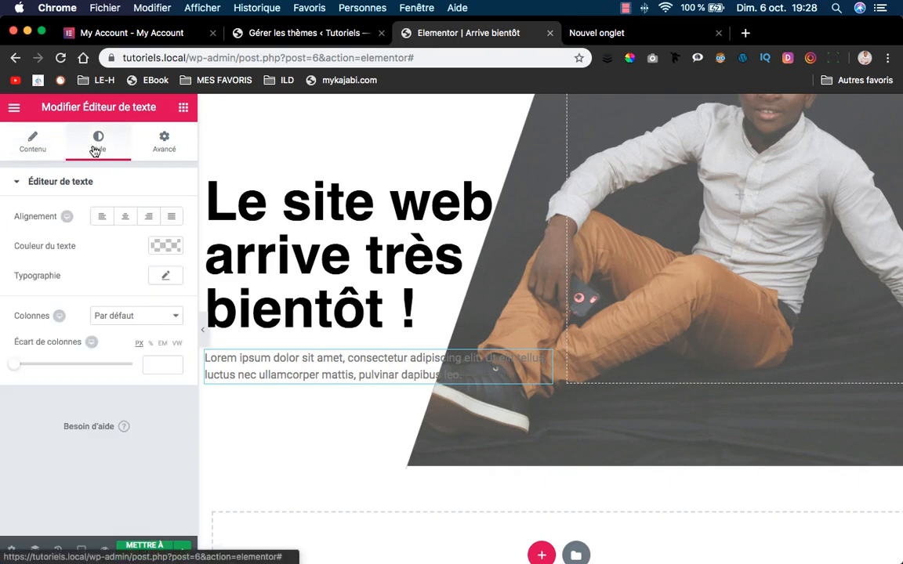
{"action": "left_click", "coordinate": [173, 248]}
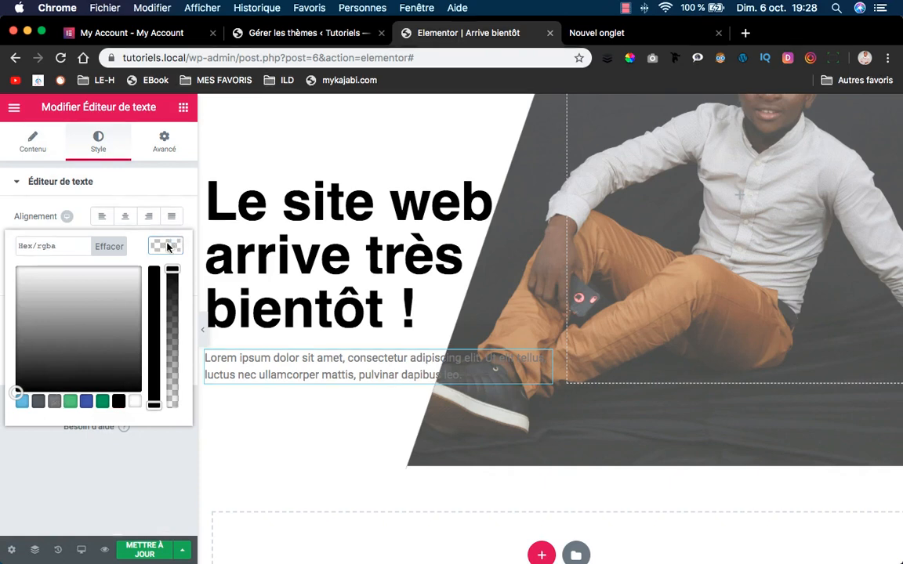
{"action": "left_click", "coordinate": [120, 401]}
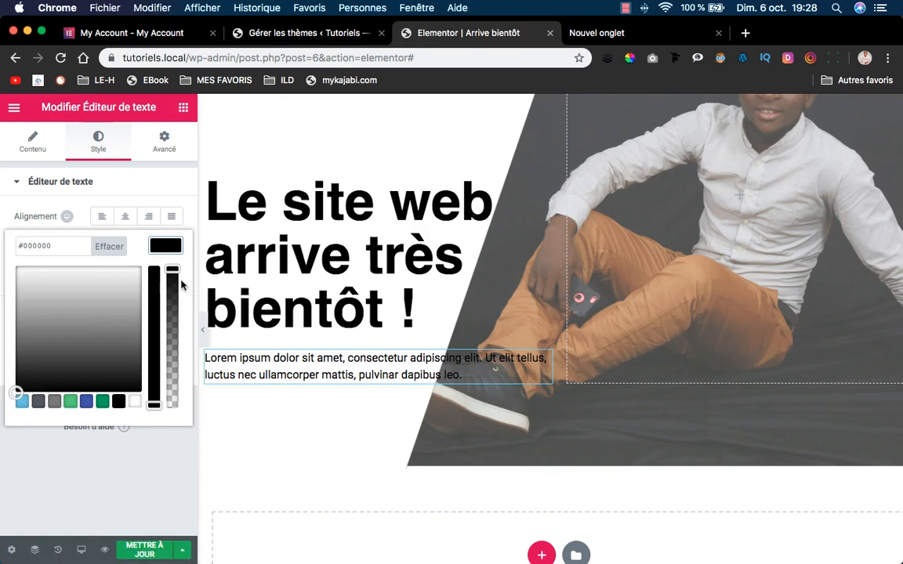
{"action": "left_click_drag", "start_coordinate": [177, 276], "coordinate": [179, 286]}
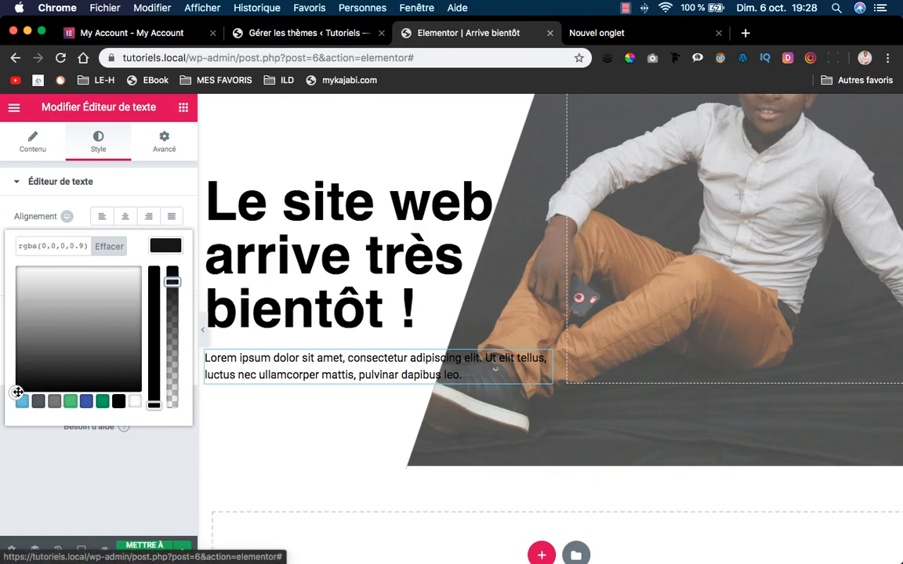
{"action": "left_click_drag", "start_coordinate": [15, 391], "coordinate": [15, 351]}
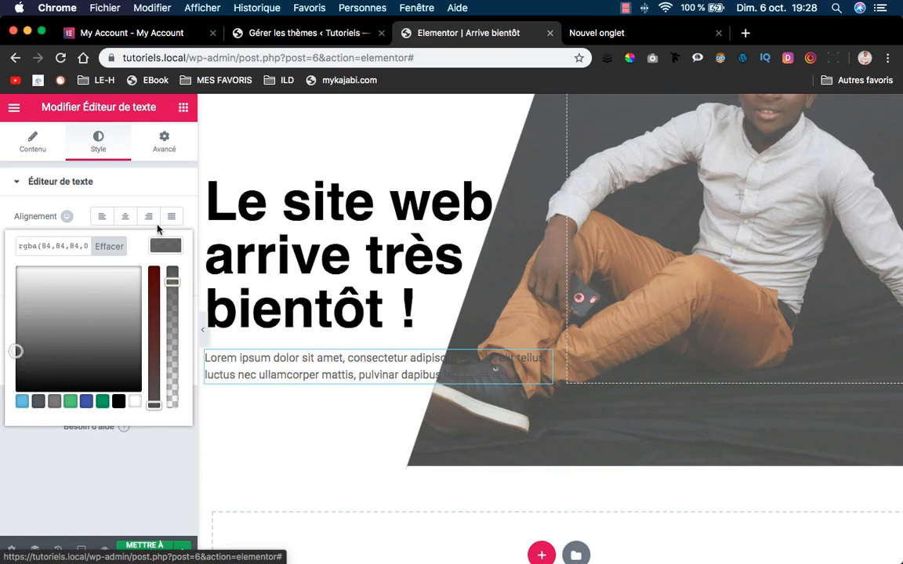
{"action": "left_click", "coordinate": [167, 246]}
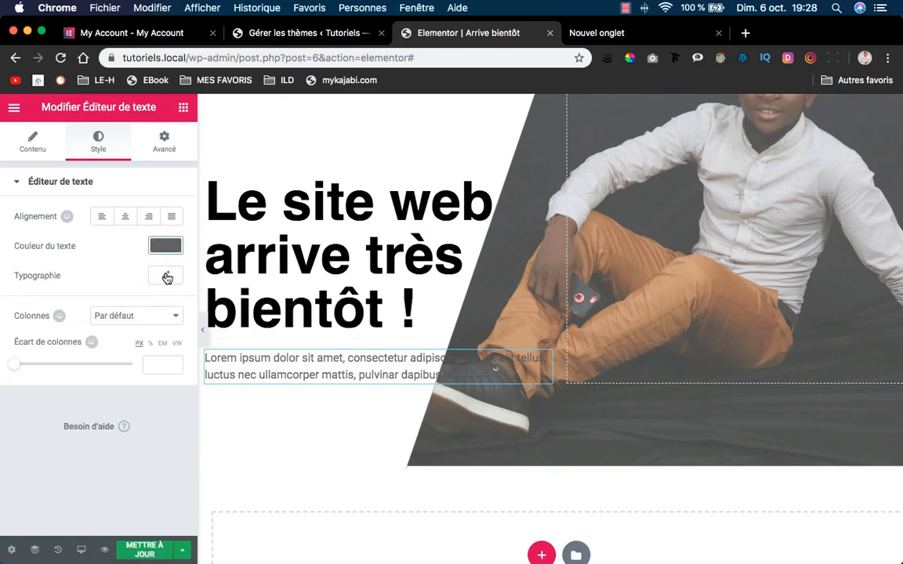
Set the paragraph typography to Helvetica at 17 px.
{"action": "left_click", "coordinate": [168, 275]}
{"action": "left_click", "coordinate": [146, 321]}
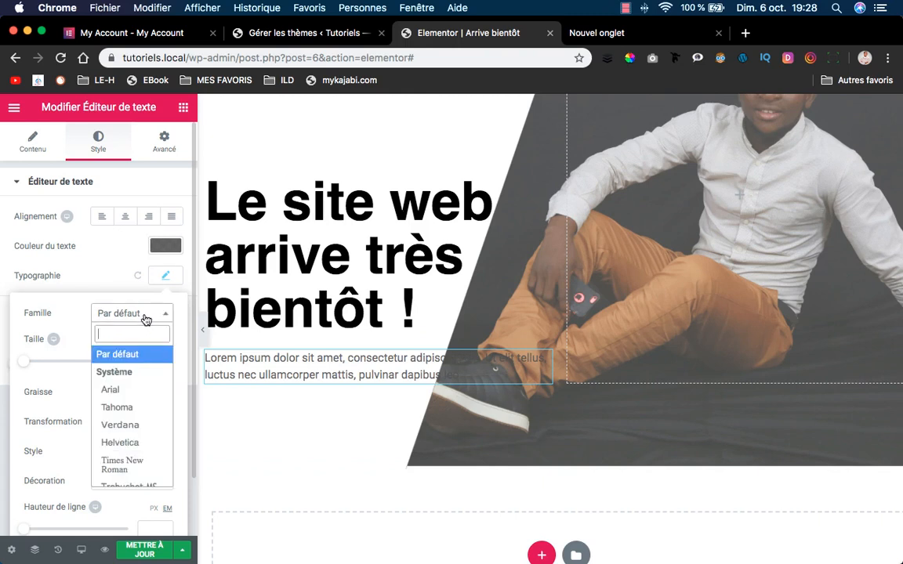
{"action": "type", "text": "hel"}
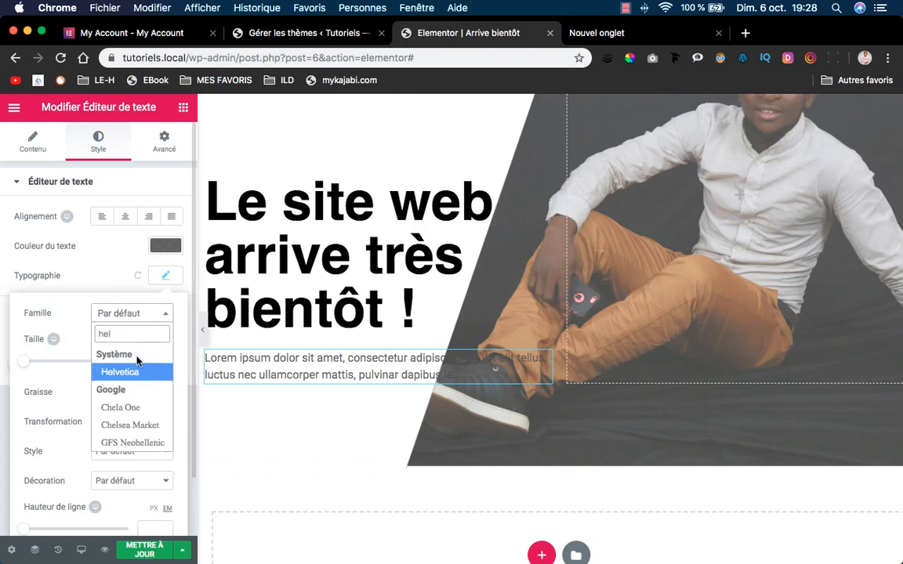
{"action": "left_click", "coordinate": [135, 373]}
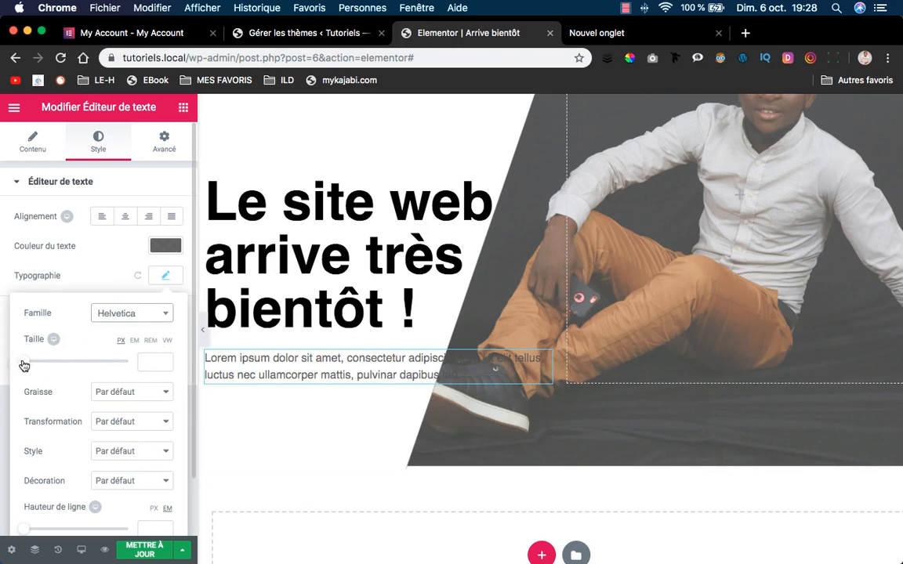
{"action": "left_click", "coordinate": [155, 363]}
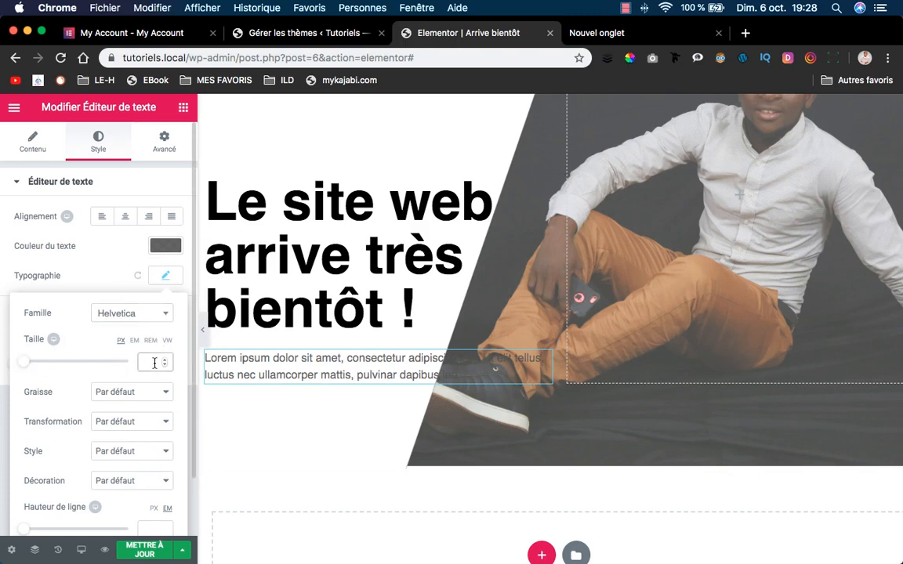
{"action": "type", "text": "17"}
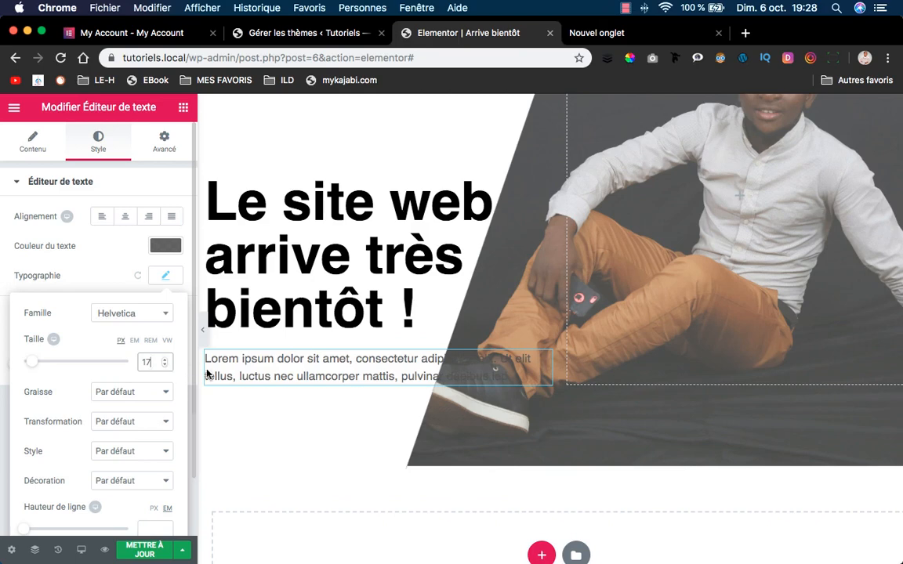
{"action": "left_click", "coordinate": [92, 284]}
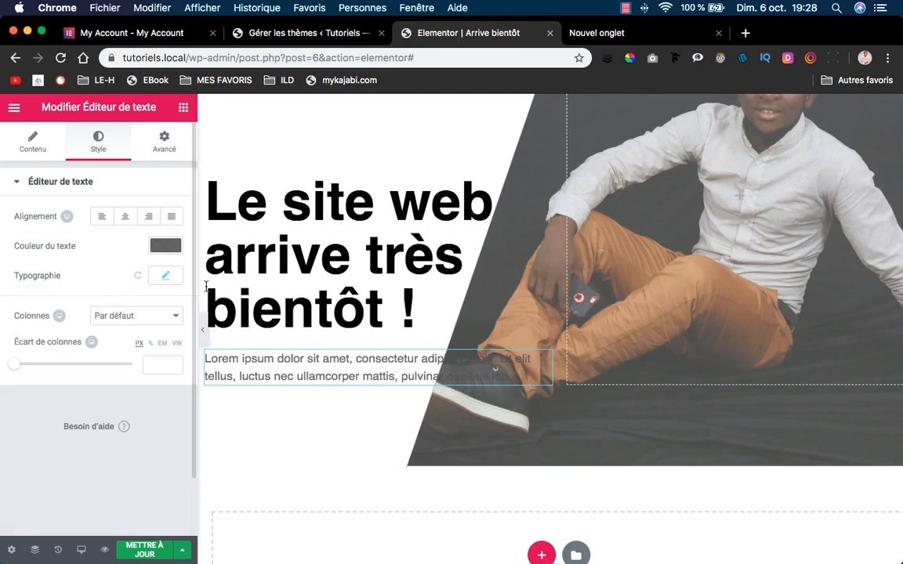
Re-paste the copied paragraph over the text block's content.
{"action": "left_click", "coordinate": [32, 135]}
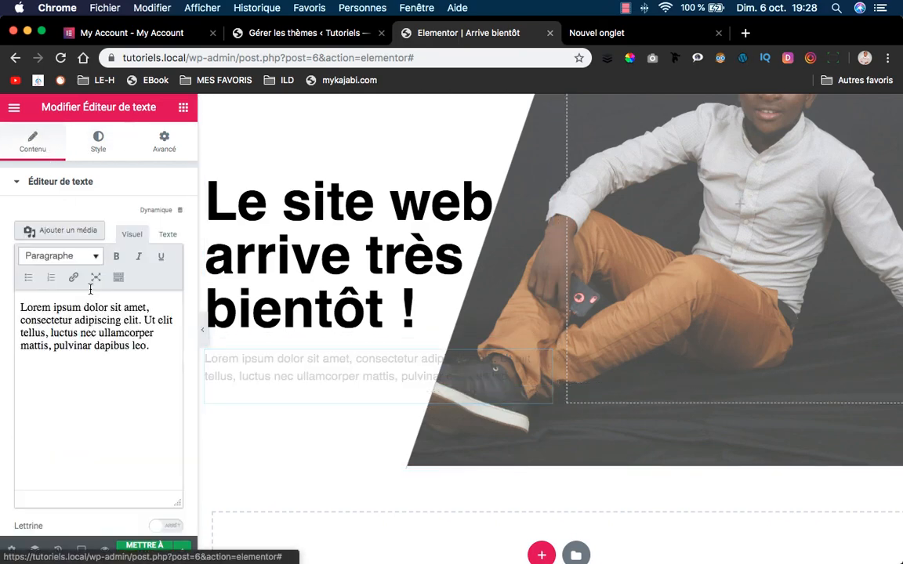
{"action": "triple_click", "coordinate": [100, 362]}
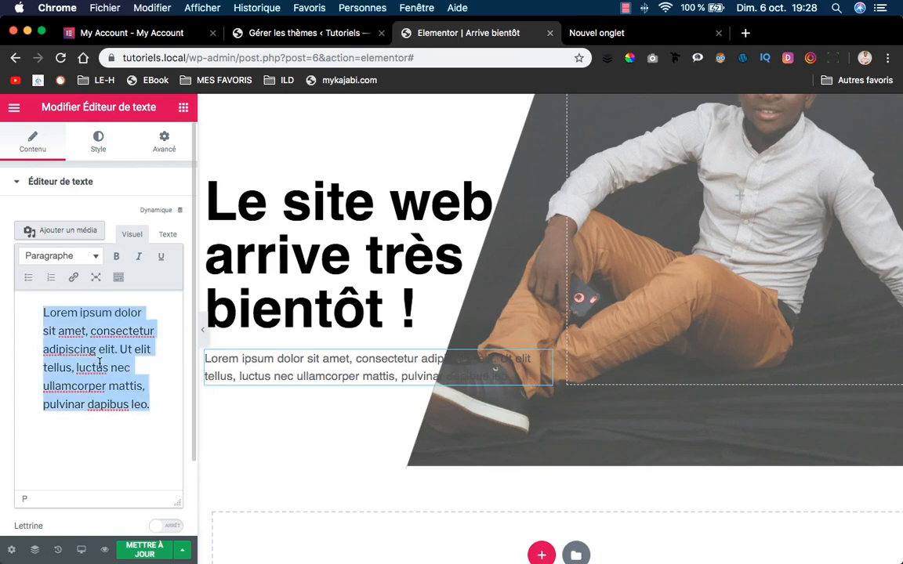
{"action": "type", "text": "Nous travaillons sur le site, mais vous pouvez nous suivre sur les Médias sociaux !"}
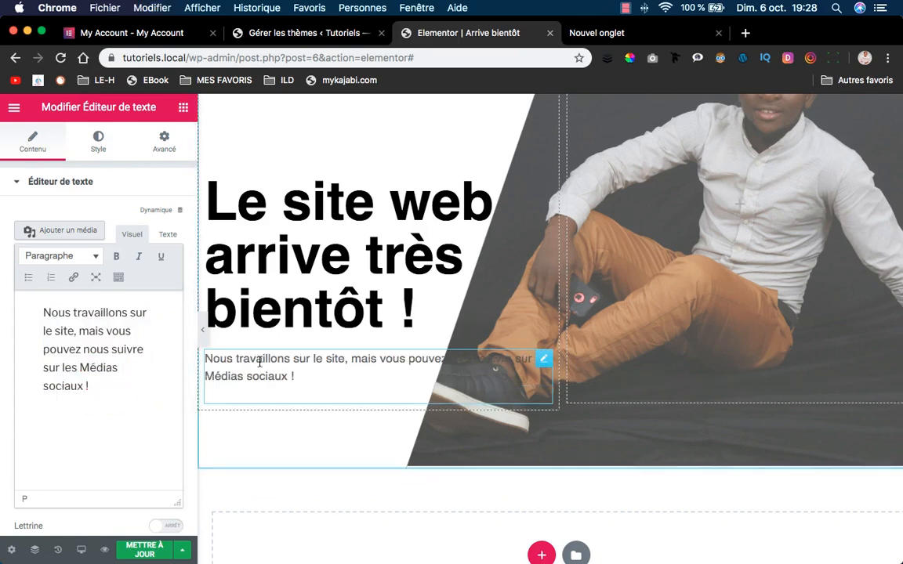
Preview the page with the panel collapsed, then save with Mettre à jour.
{"action": "left_click", "coordinate": [202, 329]}
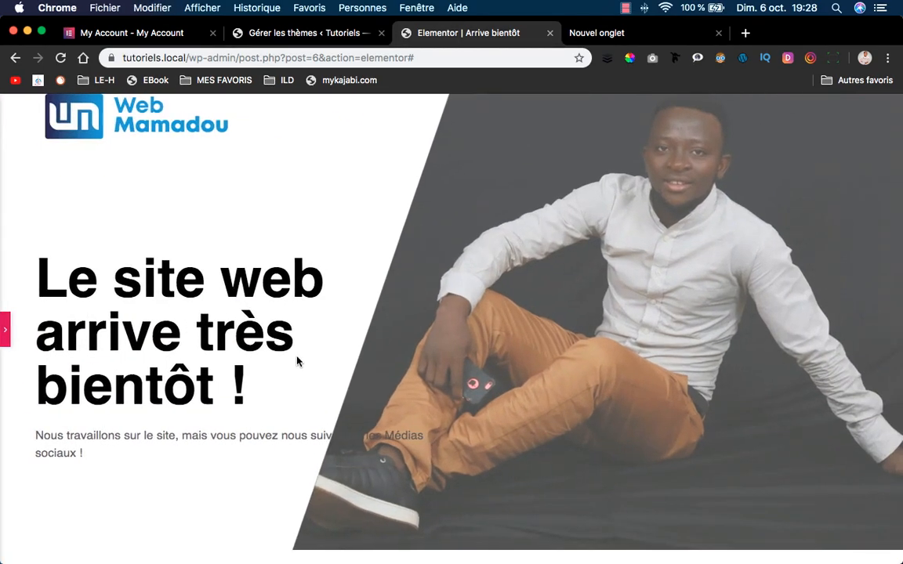
{"action": "left_click", "coordinate": [5, 333]}
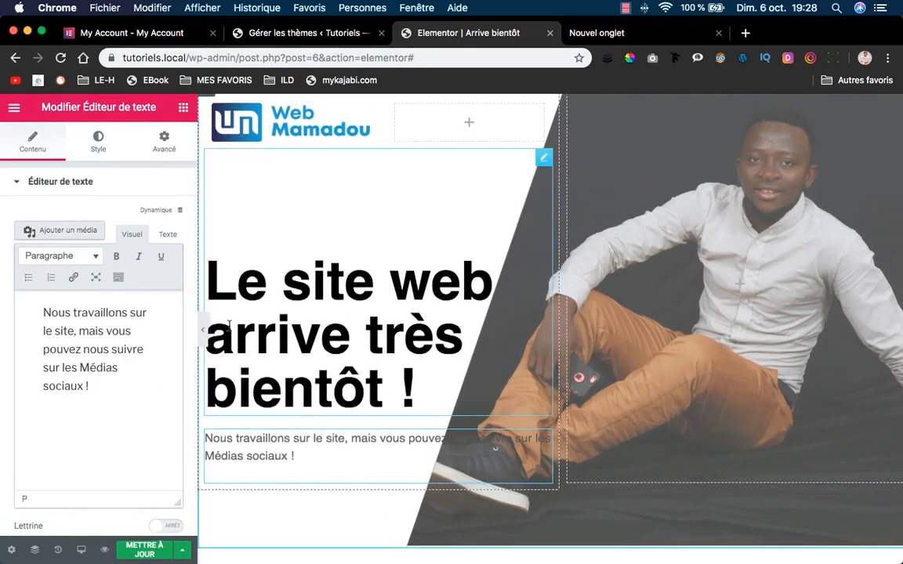
{"action": "left_click", "coordinate": [202, 329]}
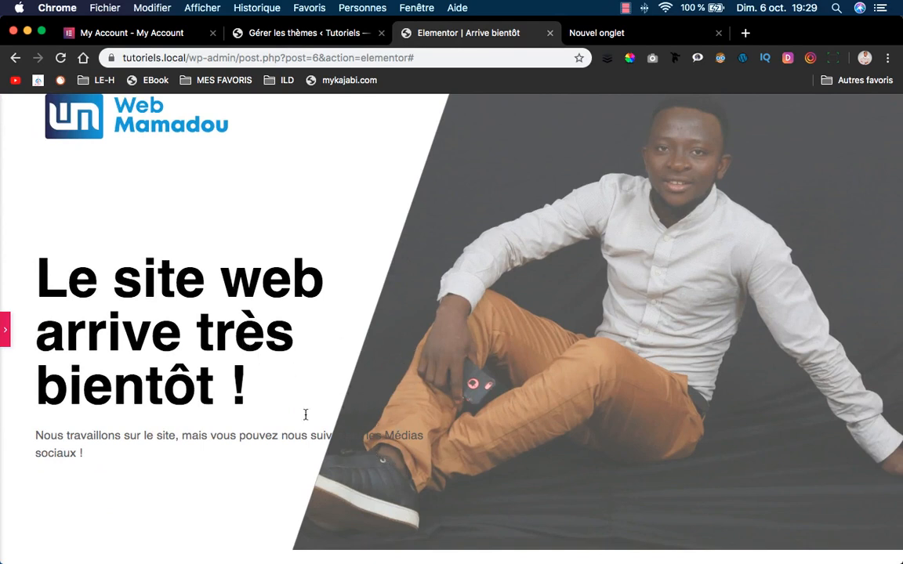
{"action": "left_click", "coordinate": [6, 335]}
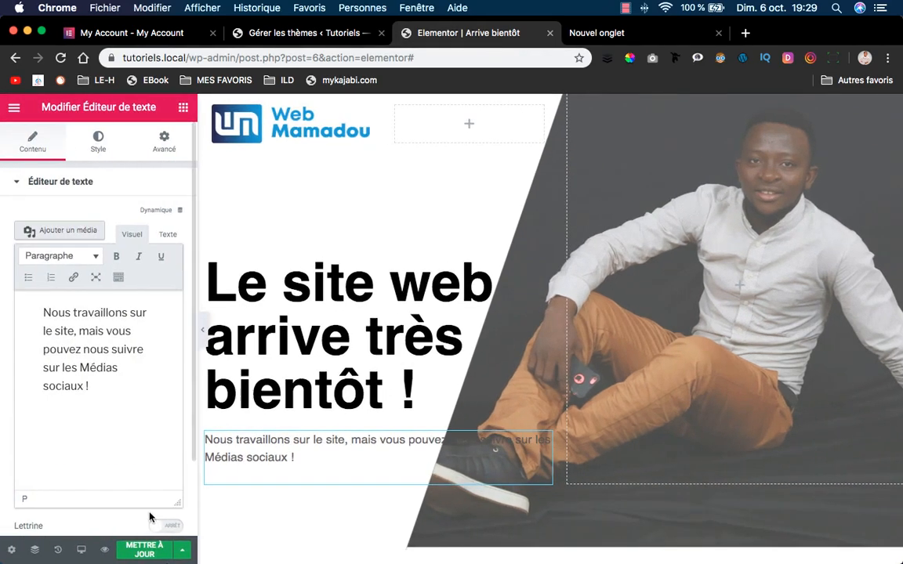
{"action": "left_click", "coordinate": [149, 553]}
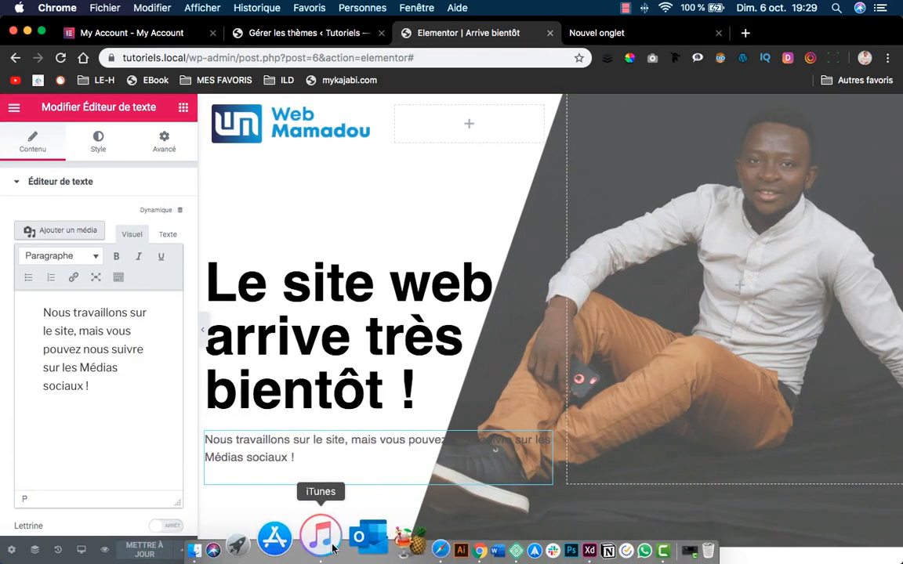
Reload tutoriels.local in Safari to view the live coming-soon page, then return to Elementor.
{"action": "left_click", "coordinate": [377, 539]}
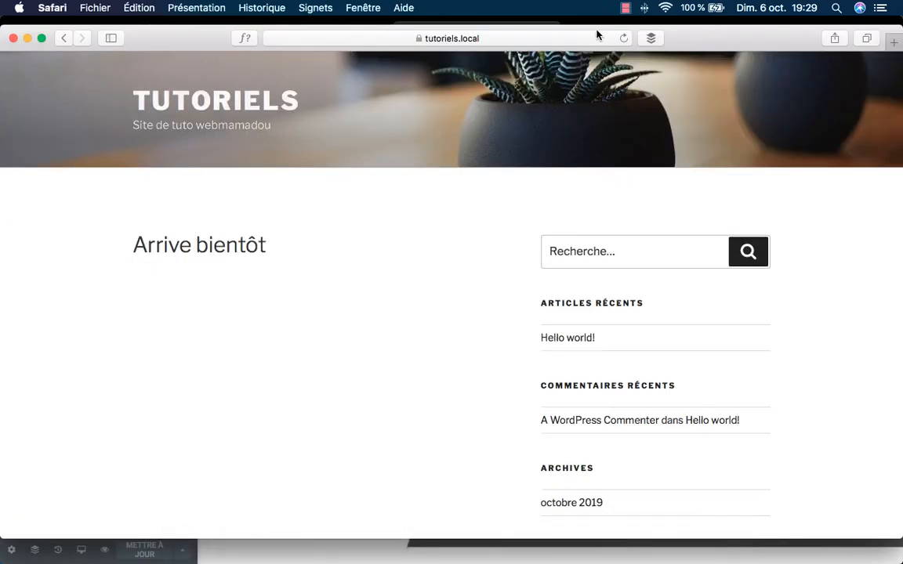
{"action": "left_click", "coordinate": [623, 38]}
{"action": "left_click", "coordinate": [272, 98]}
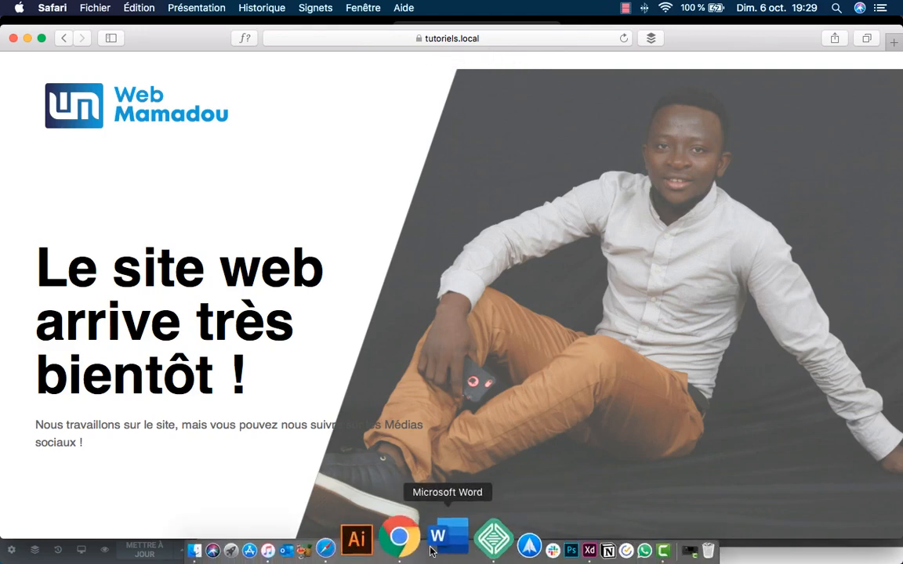
{"action": "left_click", "coordinate": [419, 548]}
{"action": "scroll", "coordinate": [392, 133], "scroll_direction": "up", "scroll_amount": 2}
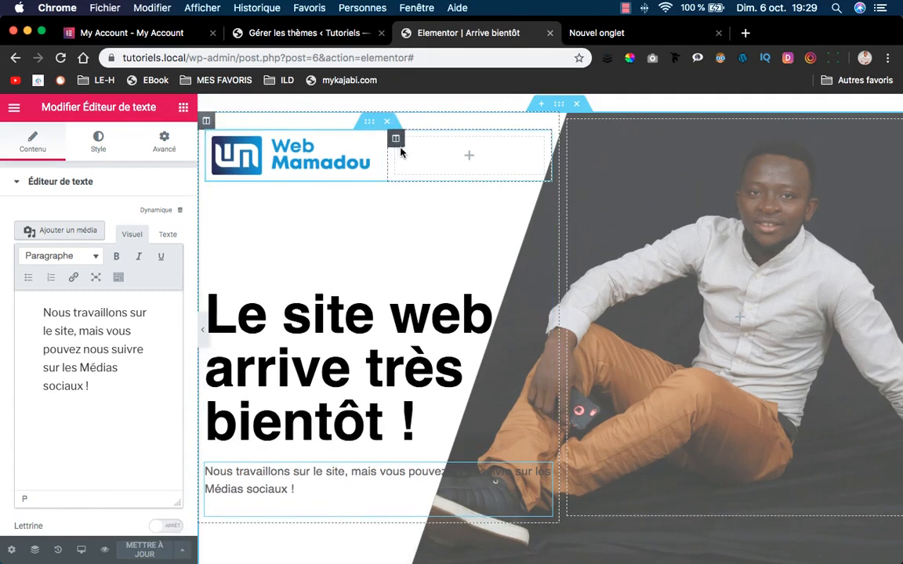
Zero the hero section's top and bottom margins and link all margin values.
{"action": "left_click", "coordinate": [559, 103]}
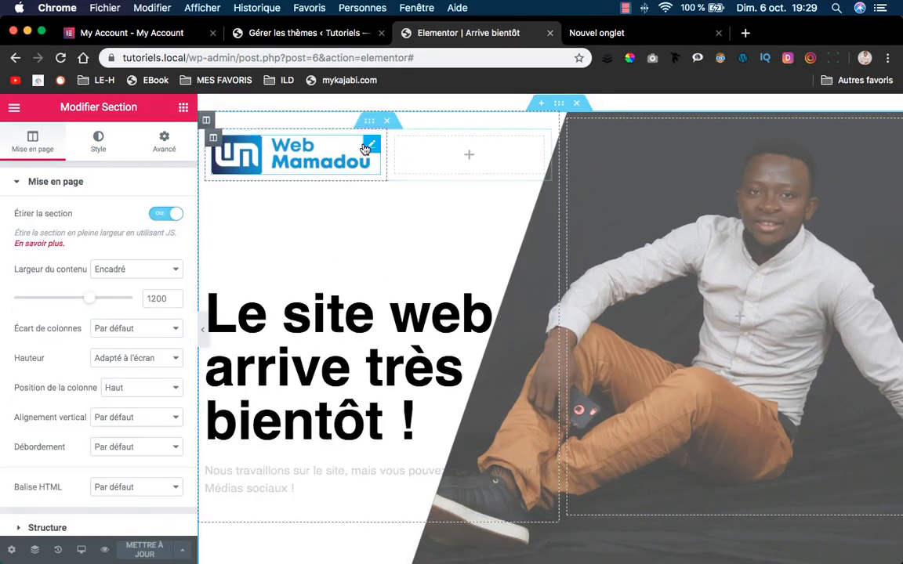
{"action": "left_click", "coordinate": [164, 144]}
{"action": "double_click", "coordinate": [25, 235]}
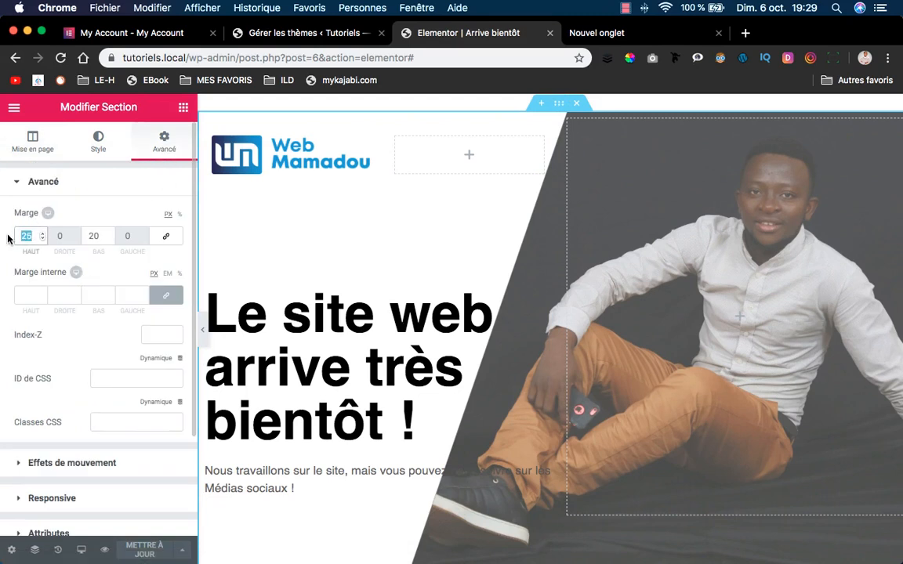
{"action": "type", "text": "0"}
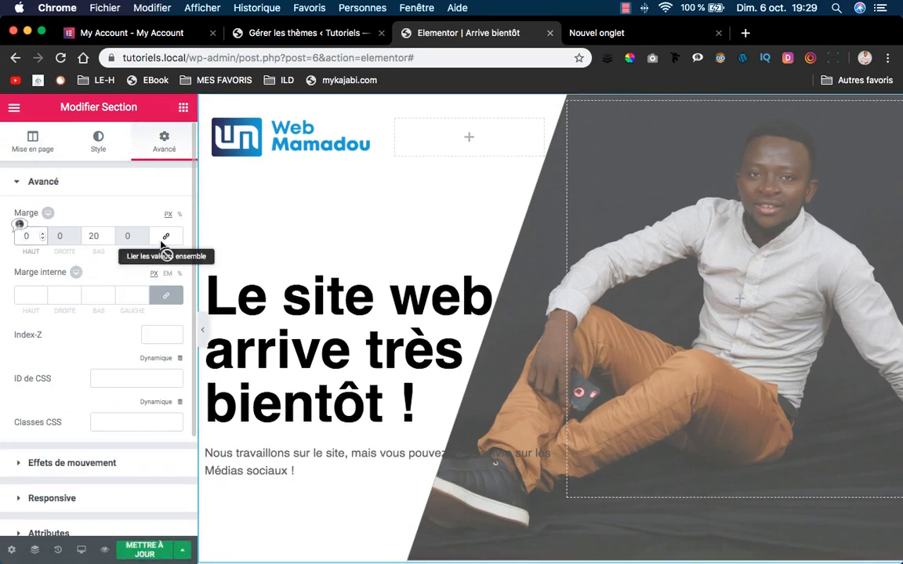
{"action": "double_click", "coordinate": [86, 235]}
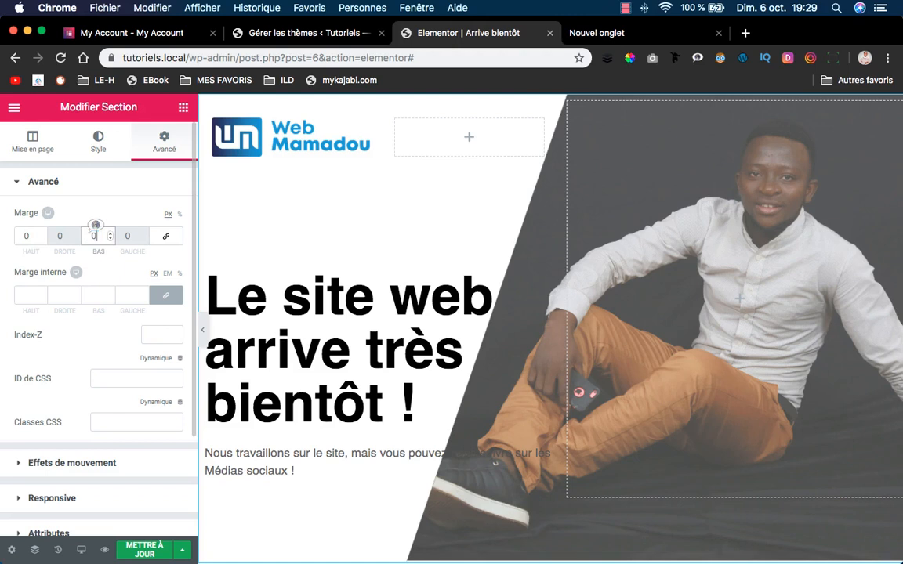
{"action": "left_click", "coordinate": [166, 235]}
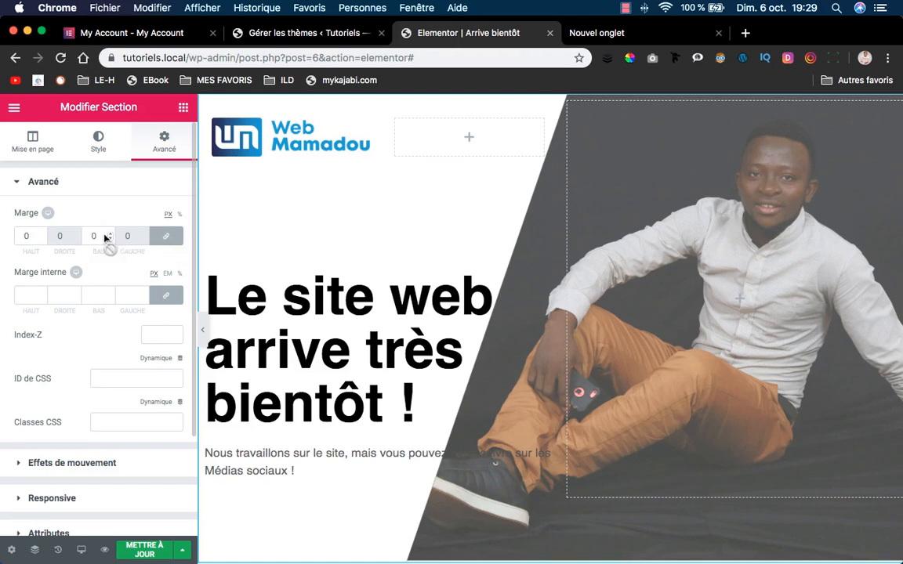
Set an unlinked 25 px top padding on the section and save the page.
{"action": "left_click", "coordinate": [173, 300]}
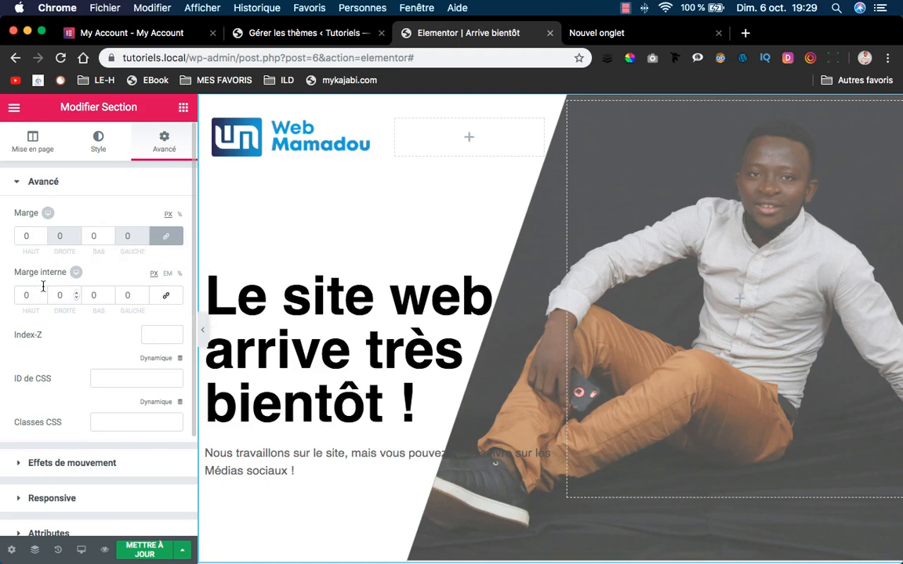
{"action": "left_click_drag", "start_coordinate": [25, 295], "coordinate": [12, 297]}
{"action": "type", "text": "25"}
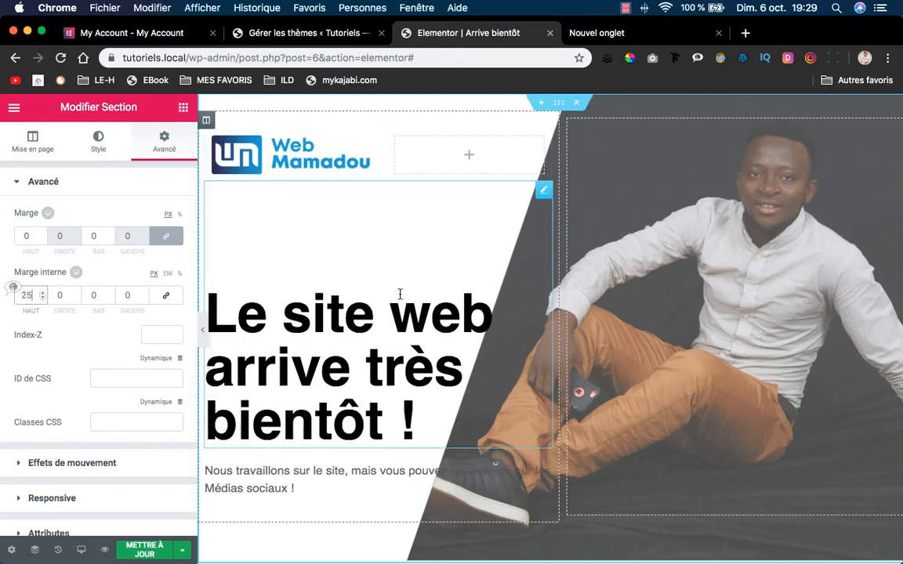
{"action": "left_click", "coordinate": [173, 547]}
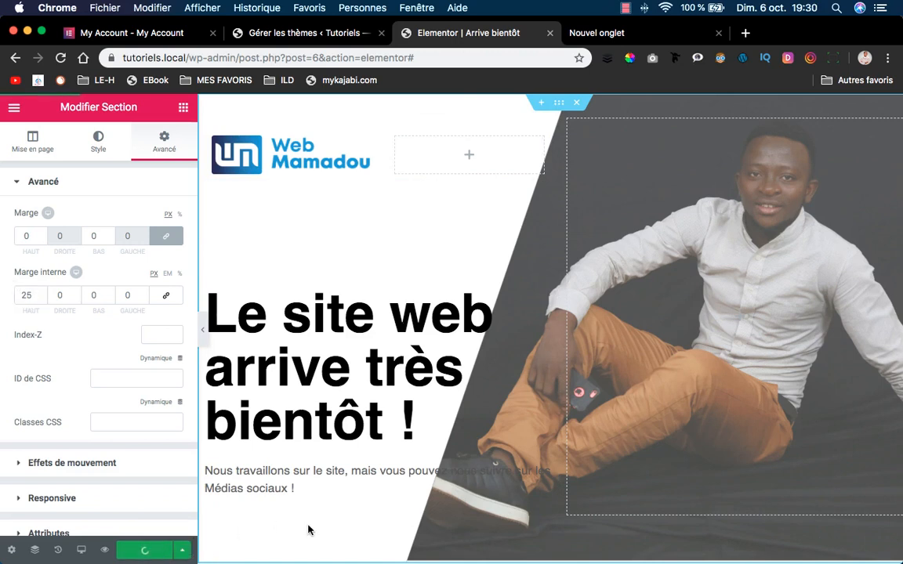
{"action": "mouse_move", "coordinate": [450, 549]}
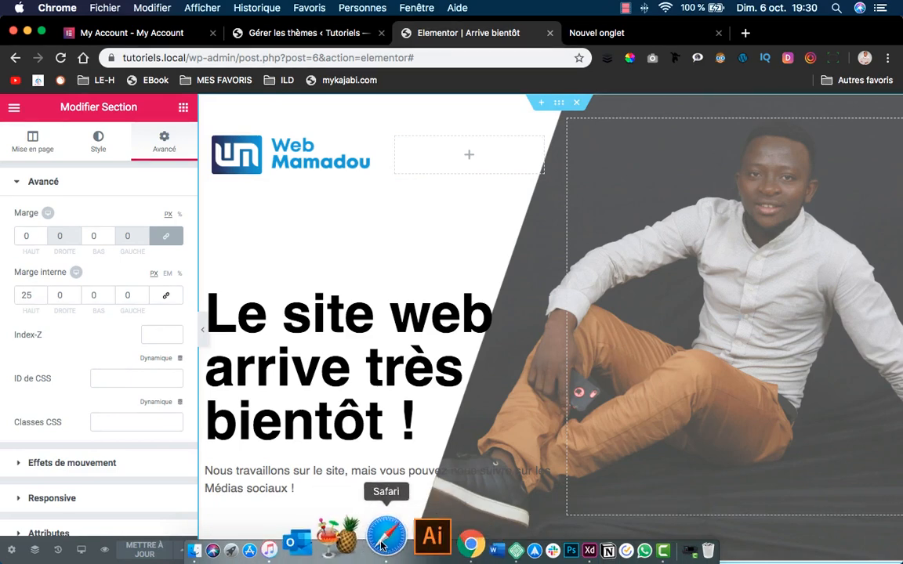
Reload the tutoriels.local site in Safari to view the updated coming-soon page, then return to Chrome.
{"action": "left_click", "coordinate": [383, 537]}
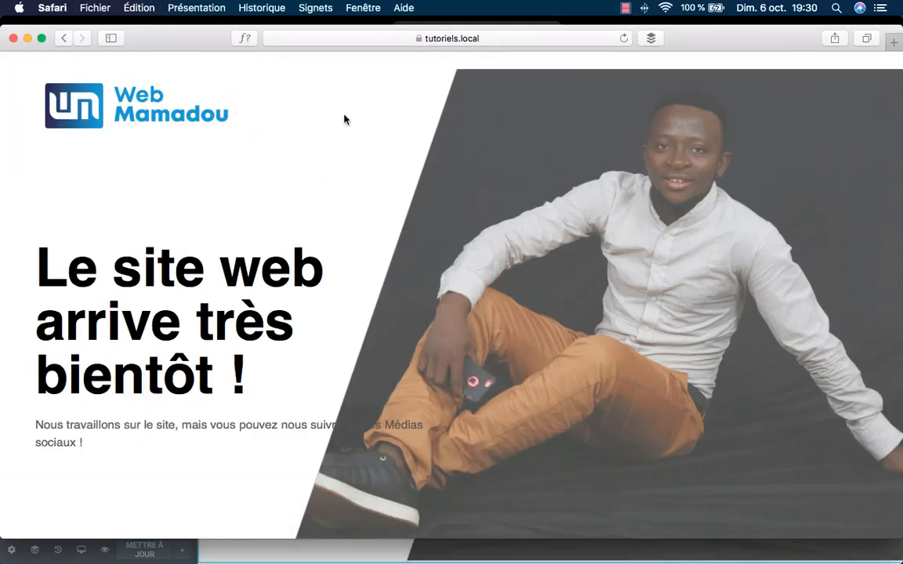
{"action": "left_click", "coordinate": [624, 38]}
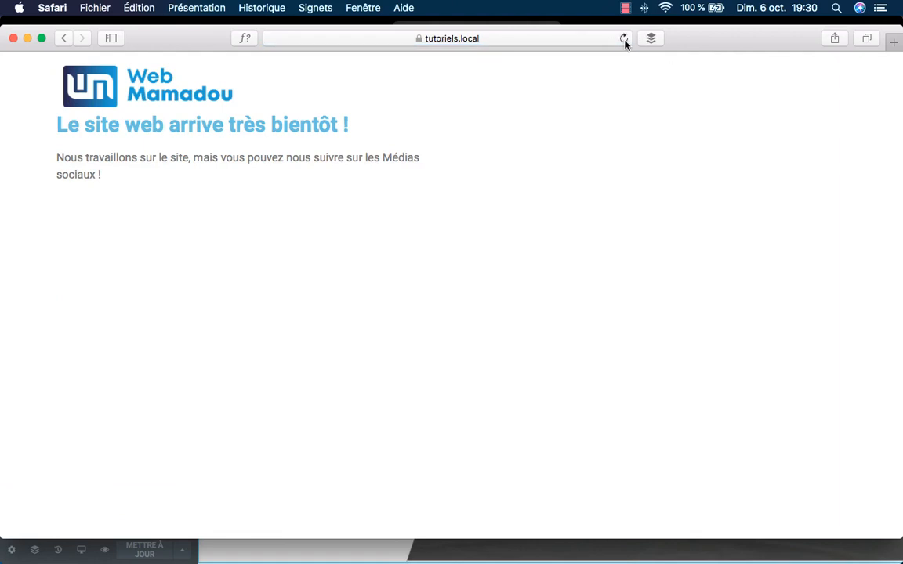
{"action": "left_click", "coordinate": [624, 40]}
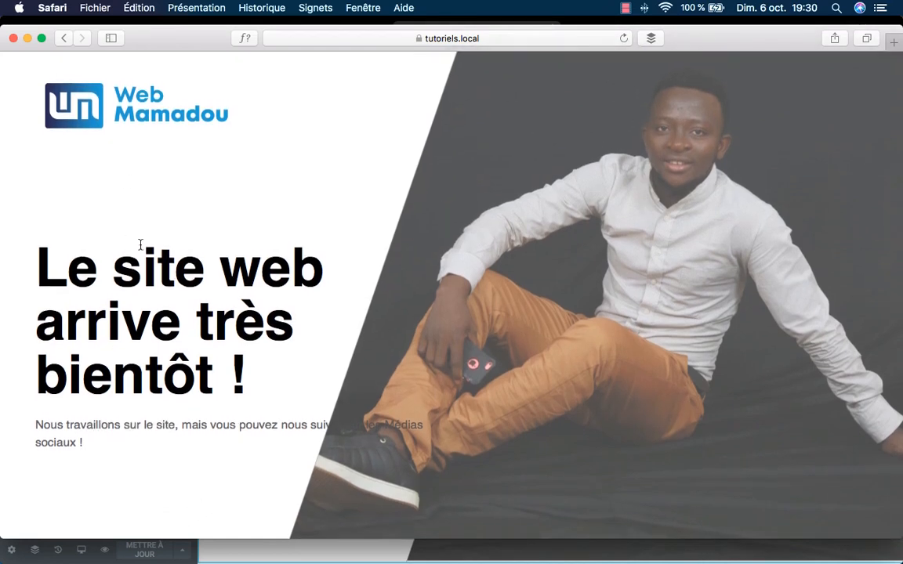
{"action": "left_click", "coordinate": [415, 536]}
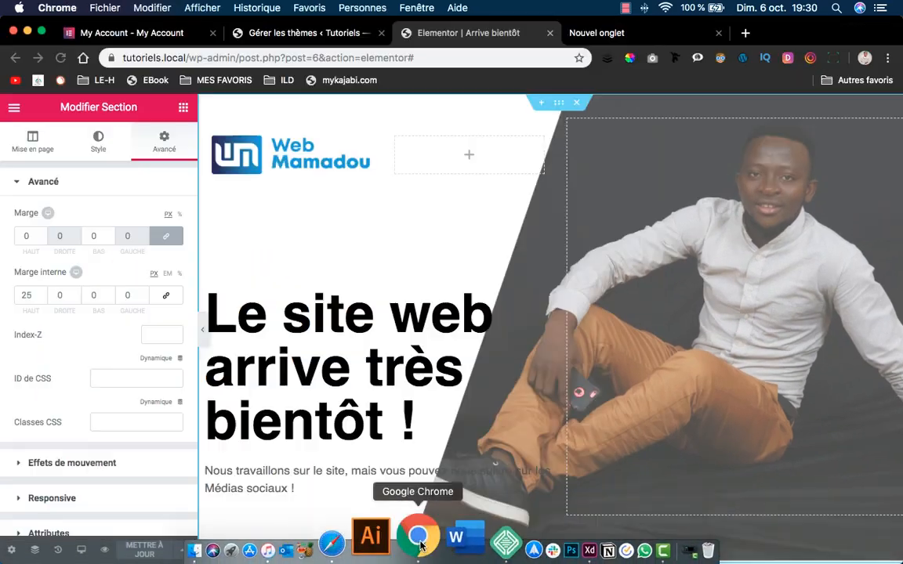
Change the large heading's top margin from 150 to 100 px, then select the grey paragraph's Avancé settings.
{"action": "left_click", "coordinate": [276, 258]}
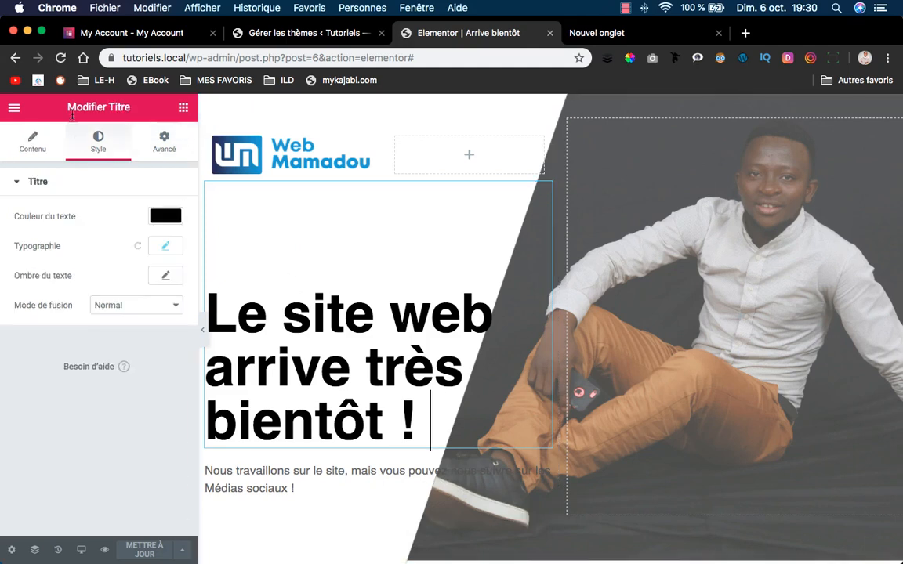
{"action": "left_click", "coordinate": [157, 154]}
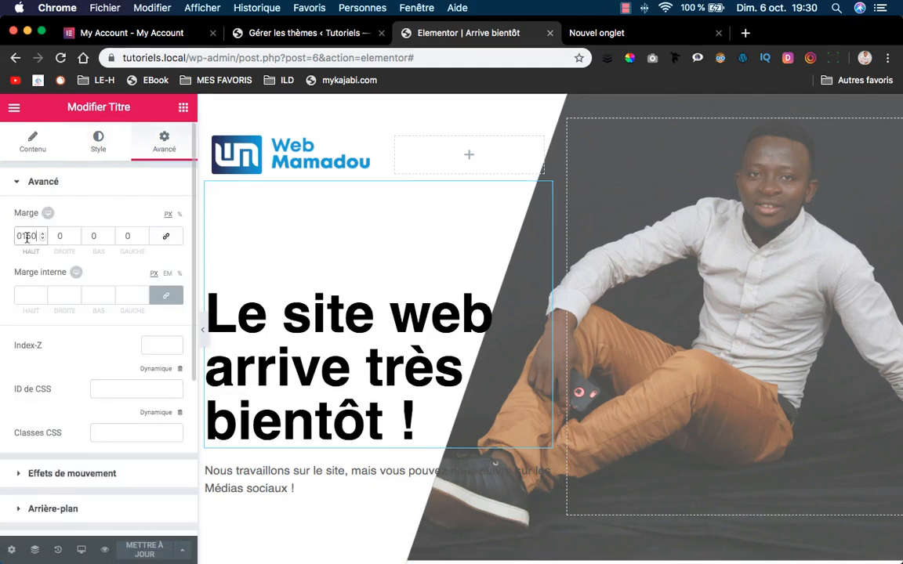
{"action": "key", "text": "Up"}
{"action": "key", "text": "Up"}
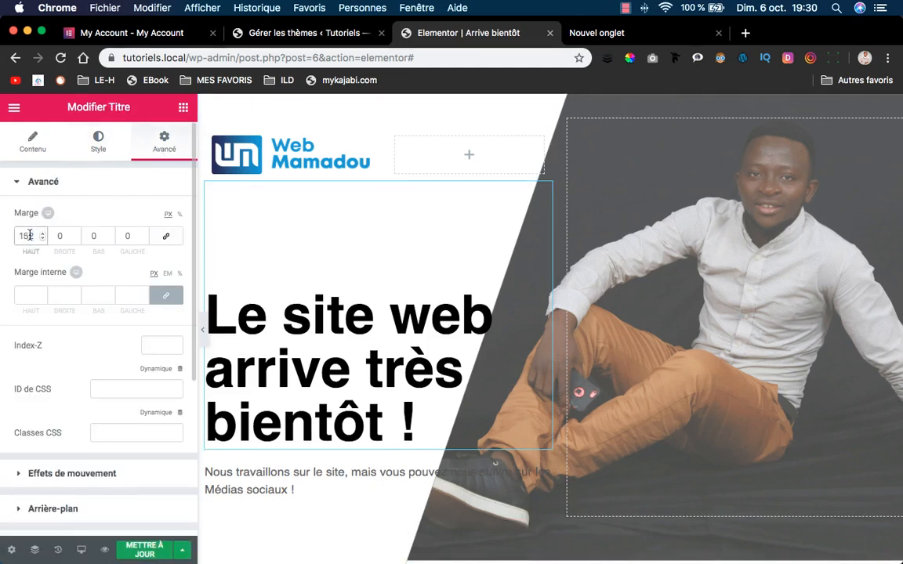
{"action": "scroll", "coordinate": [30, 235], "scroll_direction": "down", "scroll_amount": 1}
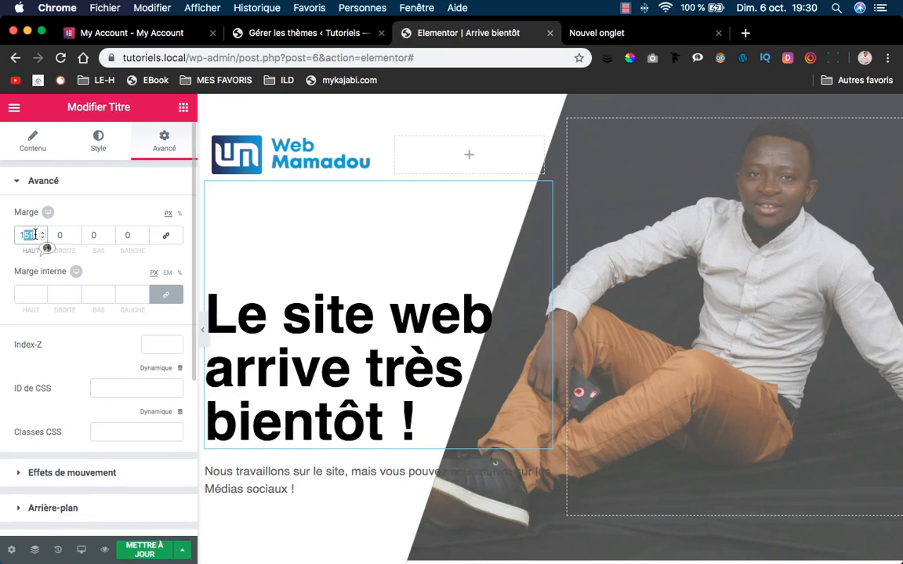
{"action": "type", "text": "100"}
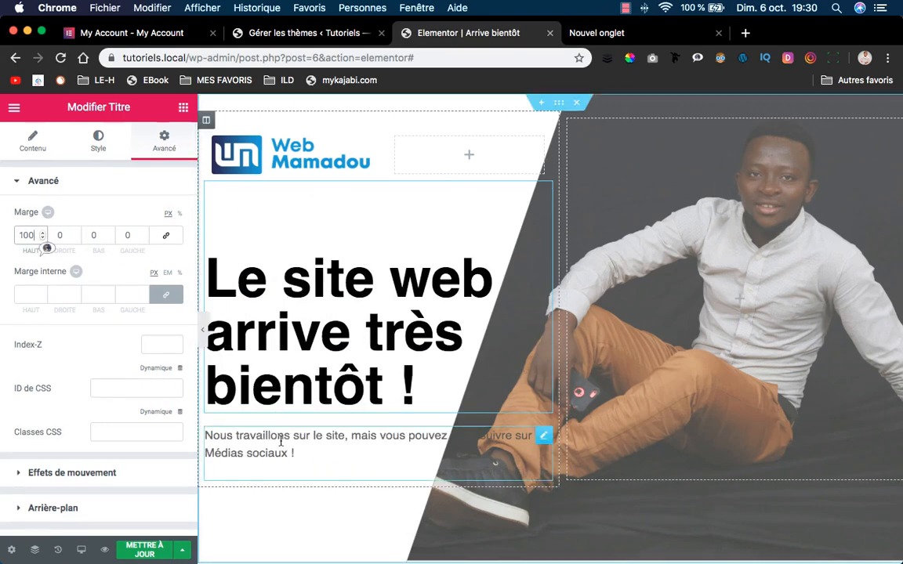
{"action": "left_click", "coordinate": [439, 451]}
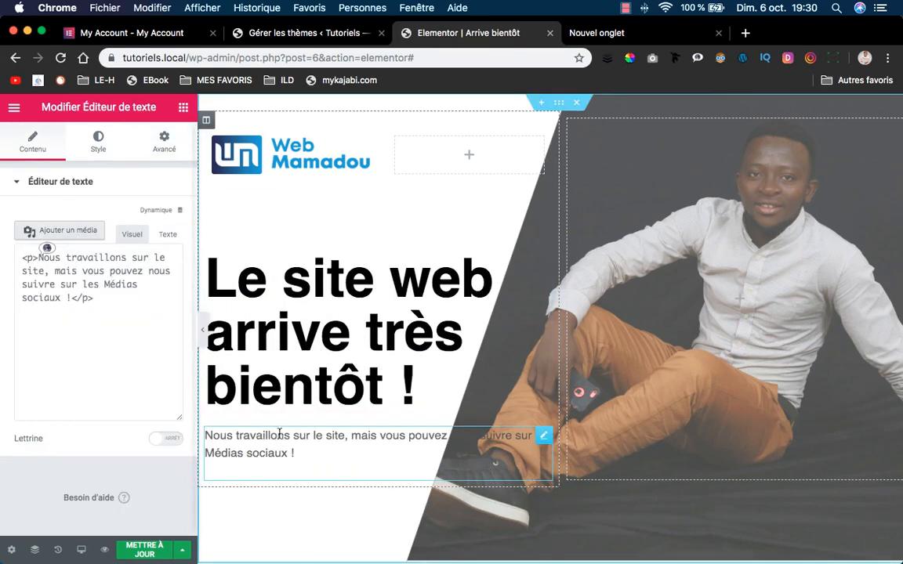
{"action": "left_click", "coordinate": [171, 147]}
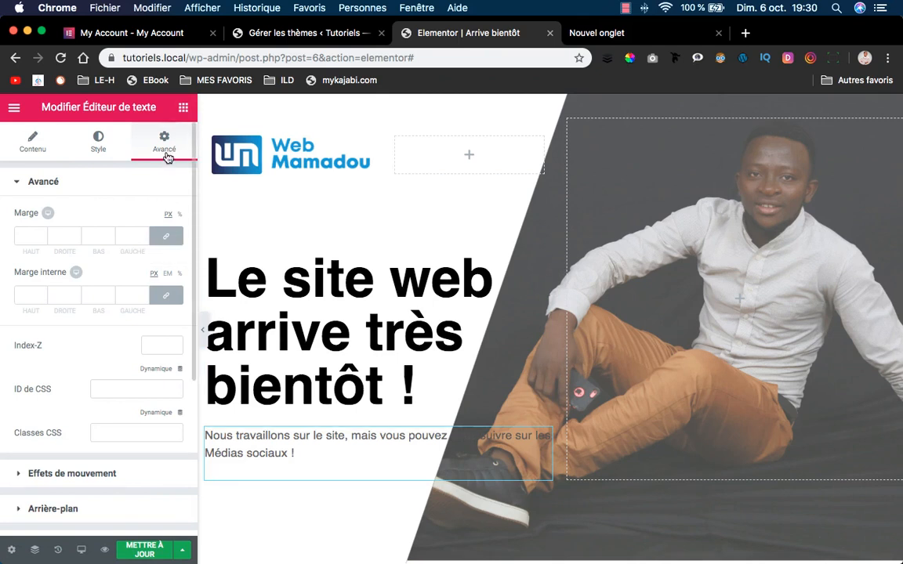
Add a Spacer widget under the heading, preview it, then delete it with Effacer.
{"action": "left_click", "coordinate": [182, 107]}
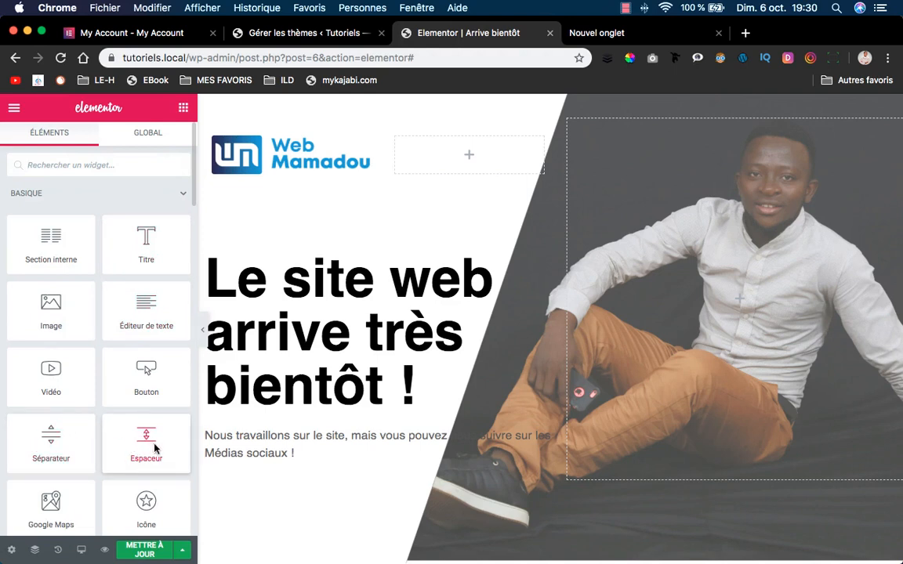
{"action": "left_click_drag", "start_coordinate": [154, 448], "coordinate": [285, 411]}
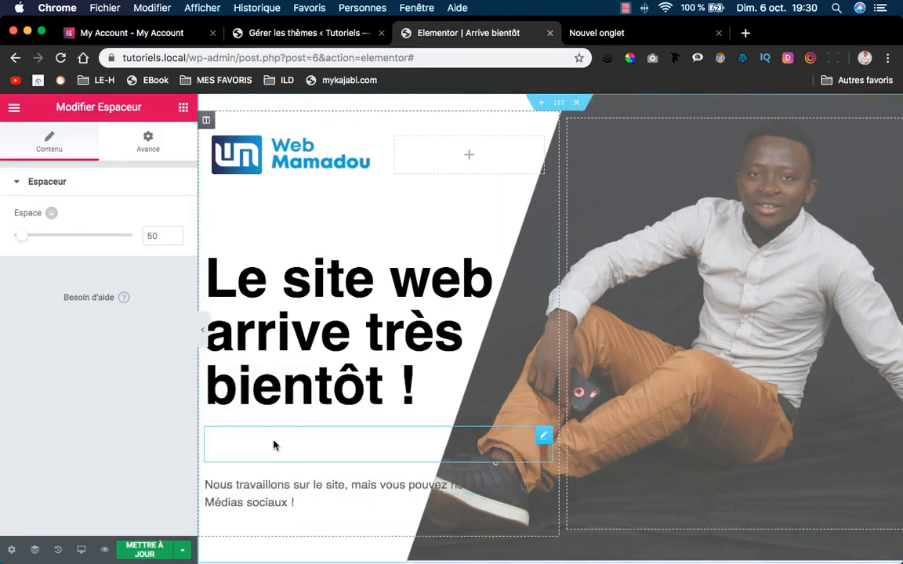
{"action": "left_click", "coordinate": [203, 333]}
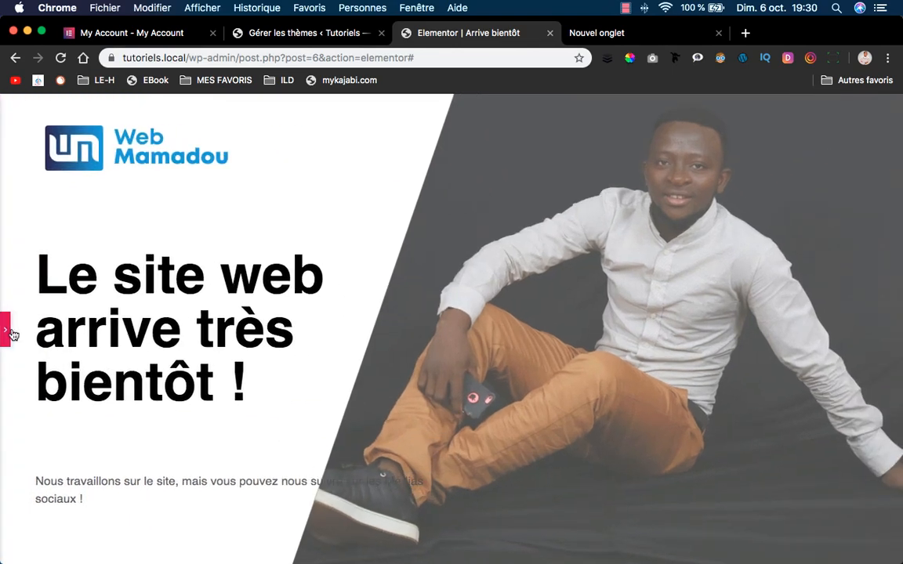
{"action": "left_click", "coordinate": [8, 330]}
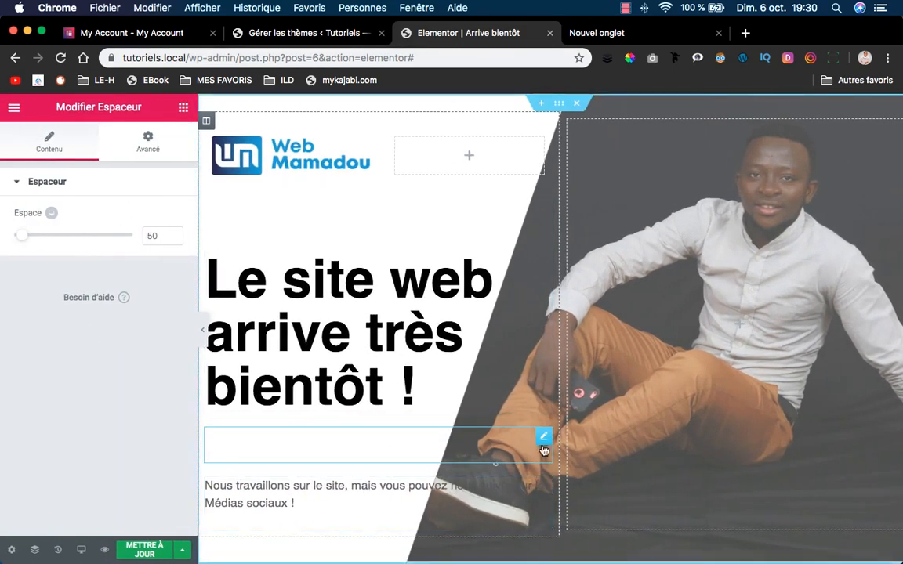
{"action": "right_click", "coordinate": [538, 443]}
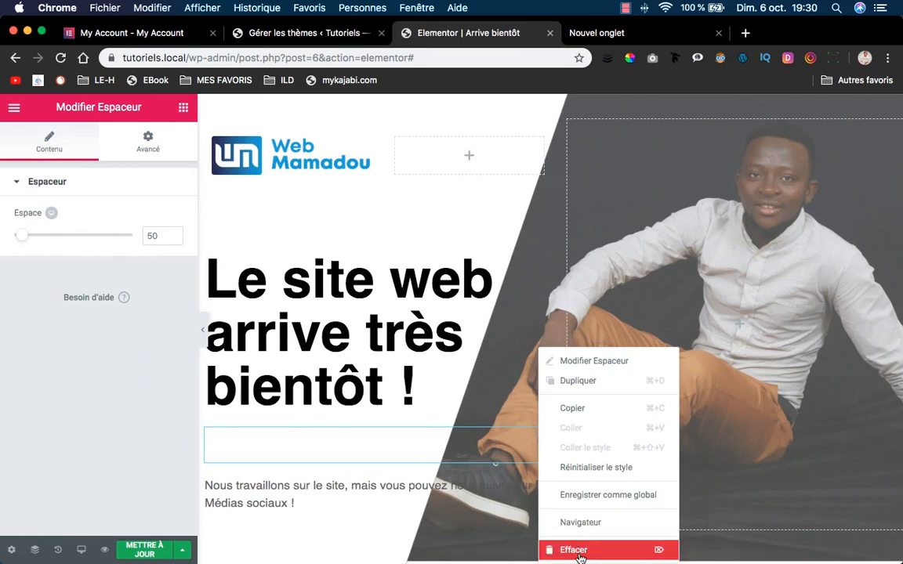
{"action": "left_click", "coordinate": [601, 549]}
Unlink the grey paragraph's margins and set its top margin to 50 px.
{"action": "left_click", "coordinate": [319, 441]}
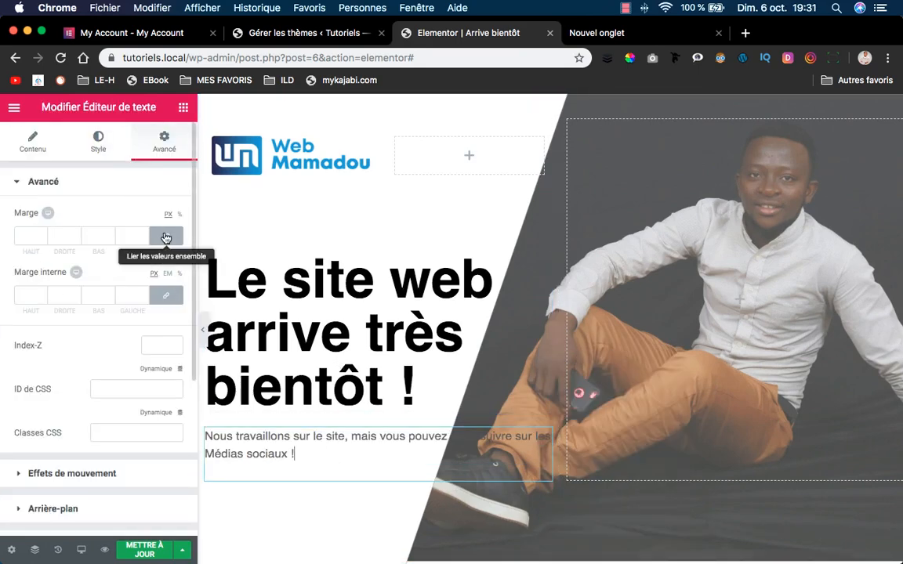
{"action": "left_click", "coordinate": [166, 242]}
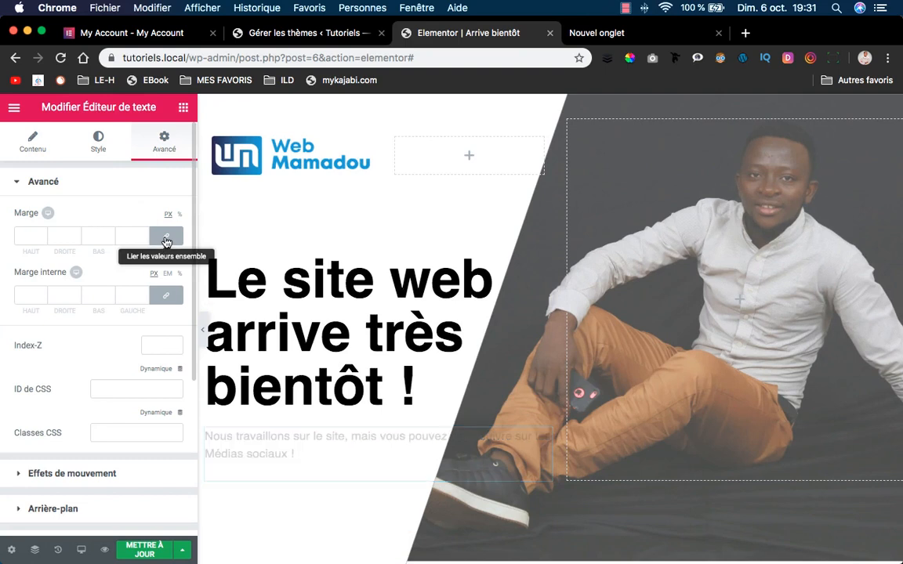
{"action": "left_click", "coordinate": [42, 233]}
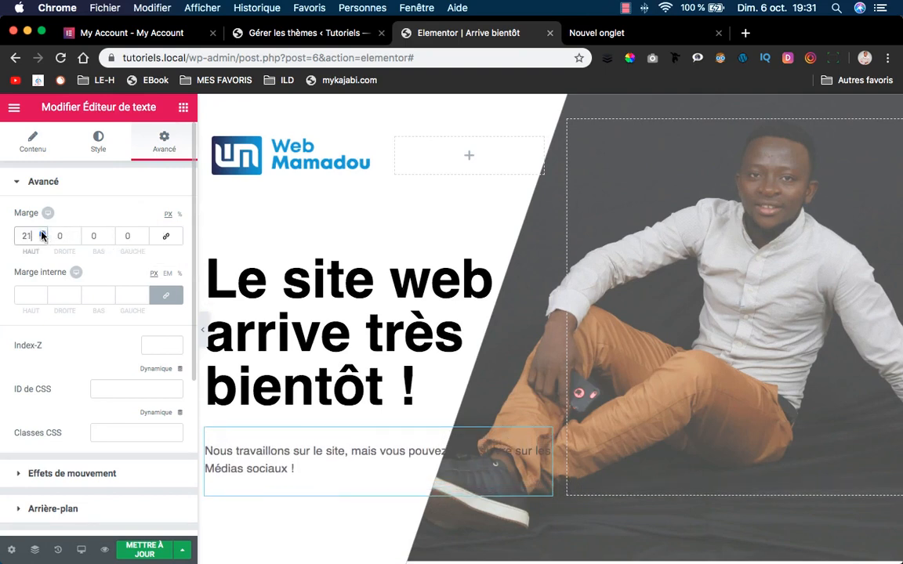
{"action": "left_click_drag", "start_coordinate": [41, 235], "coordinate": [42, 235]}
{"action": "left_click", "coordinate": [41, 239]}
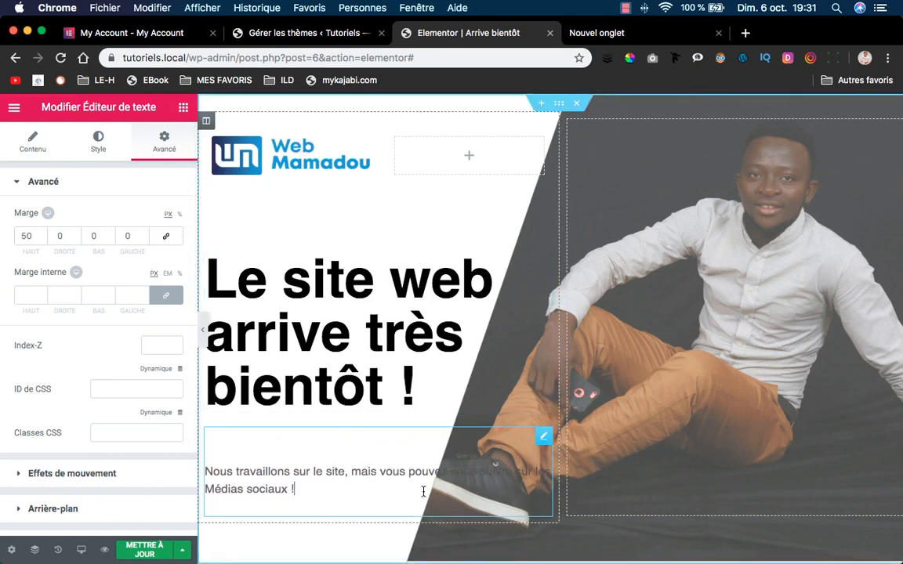
{"action": "left_click", "coordinate": [202, 328]}
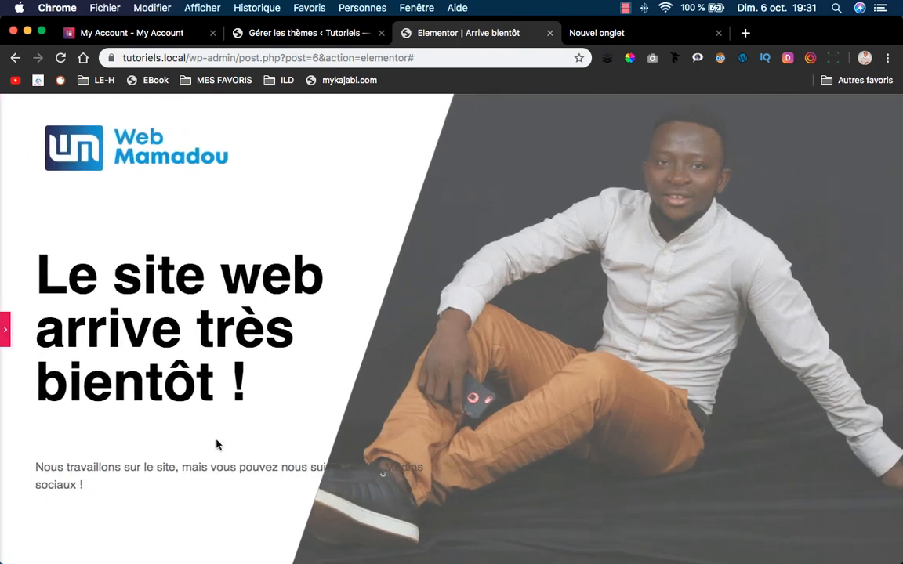
Break the grey paragraph onto a new line before "suivre sur les Médias sociaux !".
{"action": "left_click", "coordinate": [5, 329]}
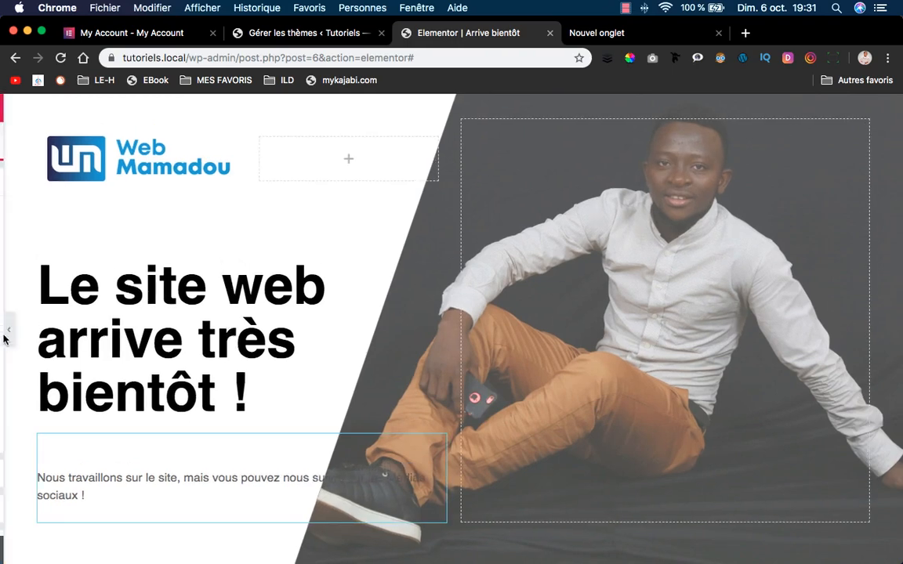
{"action": "left_click", "coordinate": [31, 141]}
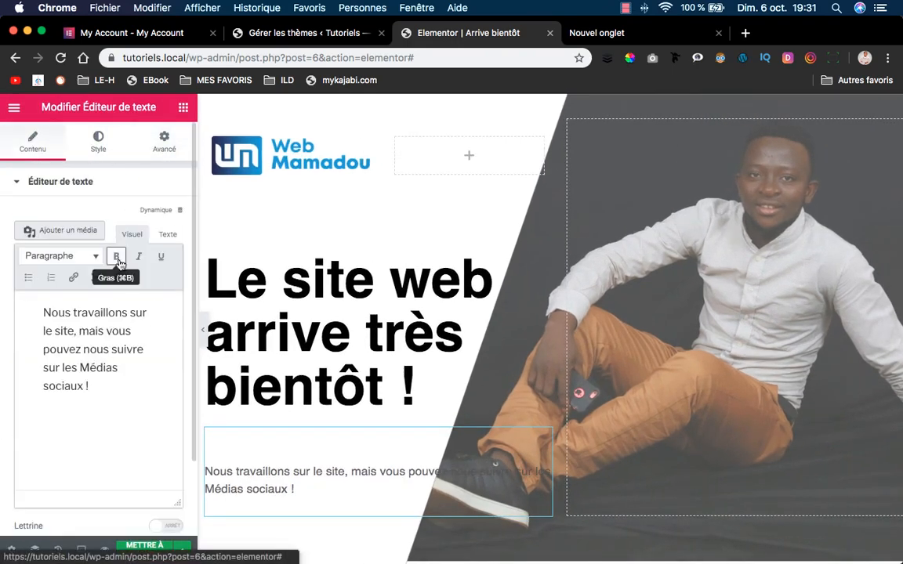
{"action": "left_click", "coordinate": [114, 350]}
{"action": "key", "text": "shift+Return"}
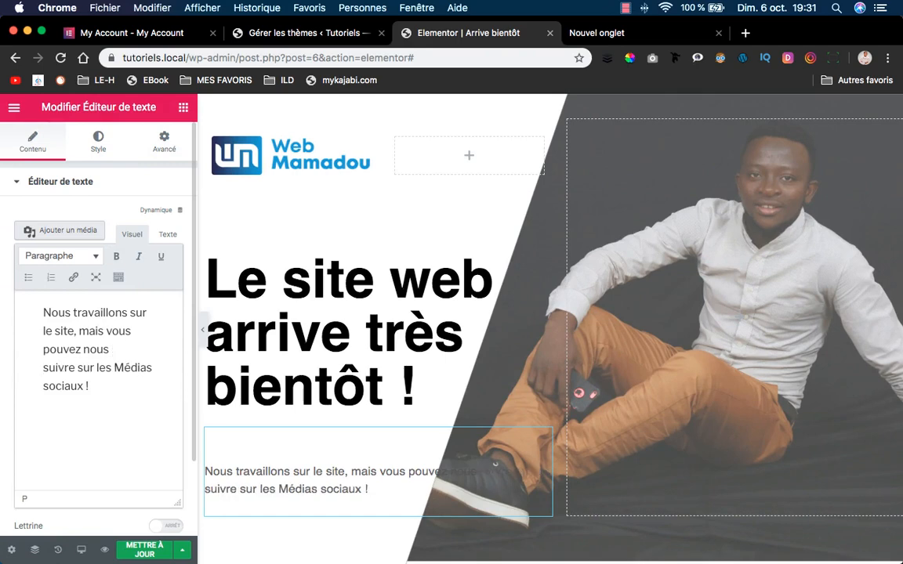
{"action": "left_click", "coordinate": [201, 330]}
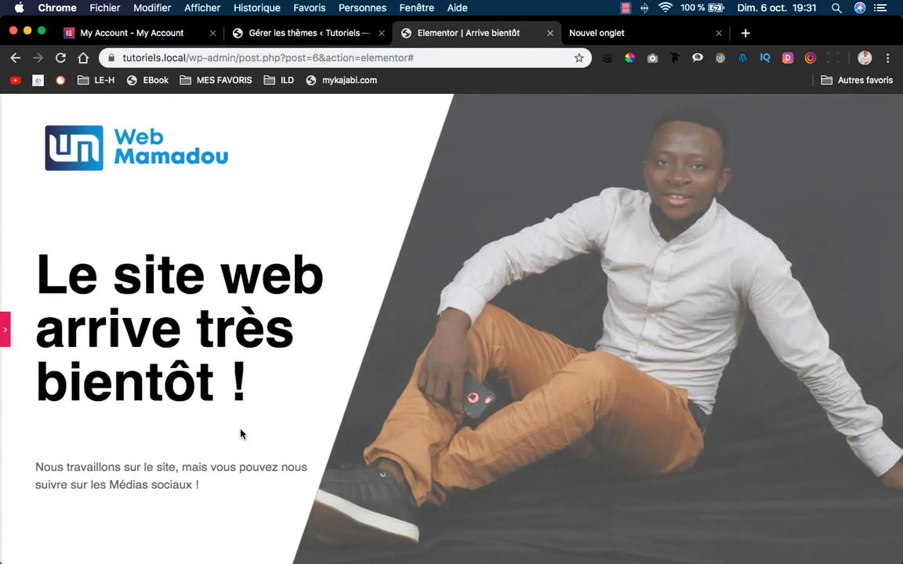
{"action": "left_click", "coordinate": [5, 329]}
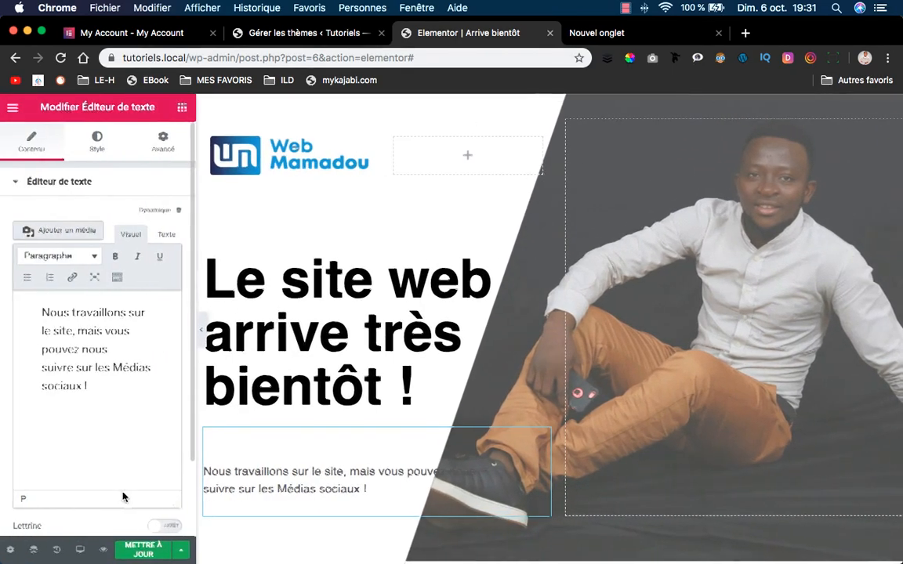
Save with METTRE À JOUR and confirm the change by reloading the live site in Safari.
{"action": "left_click", "coordinate": [145, 549]}
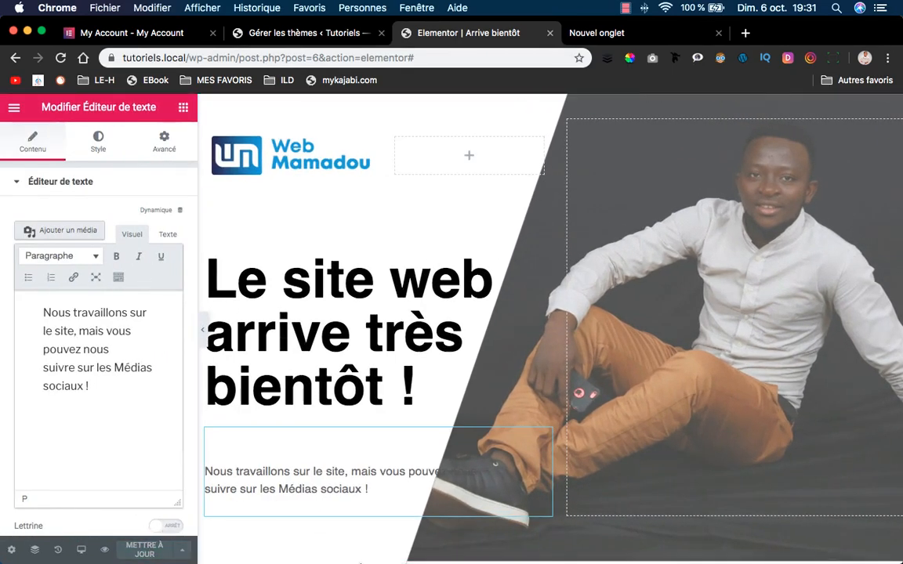
{"action": "left_click", "coordinate": [384, 548]}
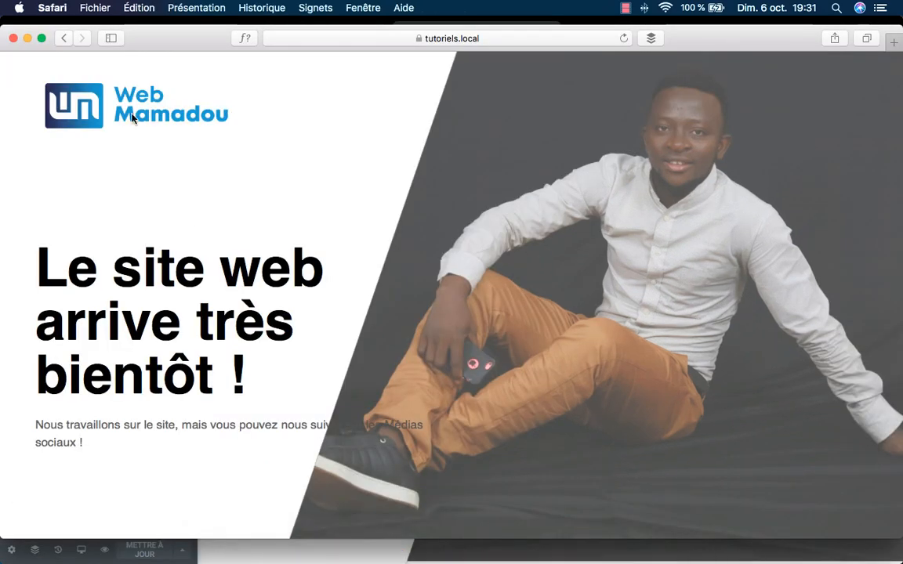
{"action": "left_click", "coordinate": [622, 39]}
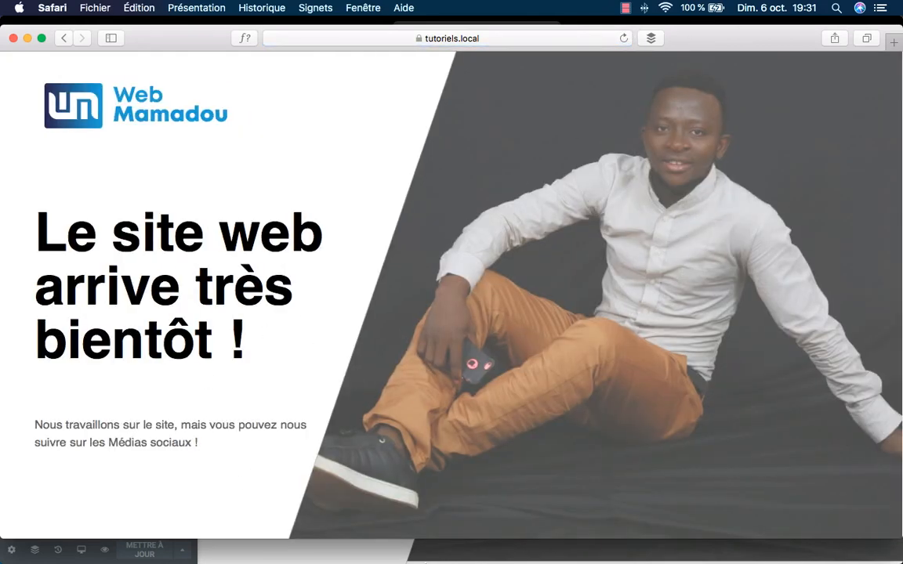
{"action": "left_click", "coordinate": [424, 551]}
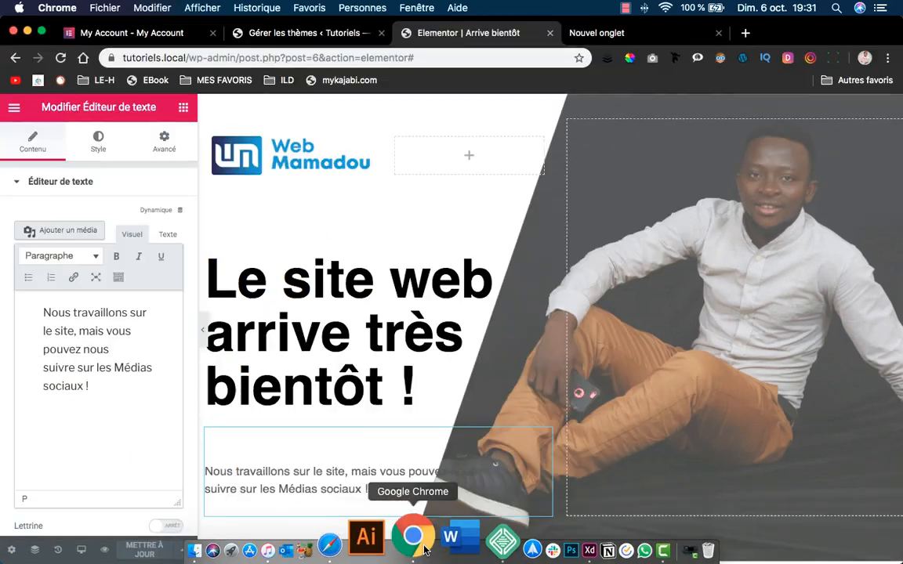
Add an inner section below the paragraph and duplicate its column to make four columns.
{"action": "scroll", "coordinate": [363, 448], "scroll_direction": "down", "scroll_amount": 5}
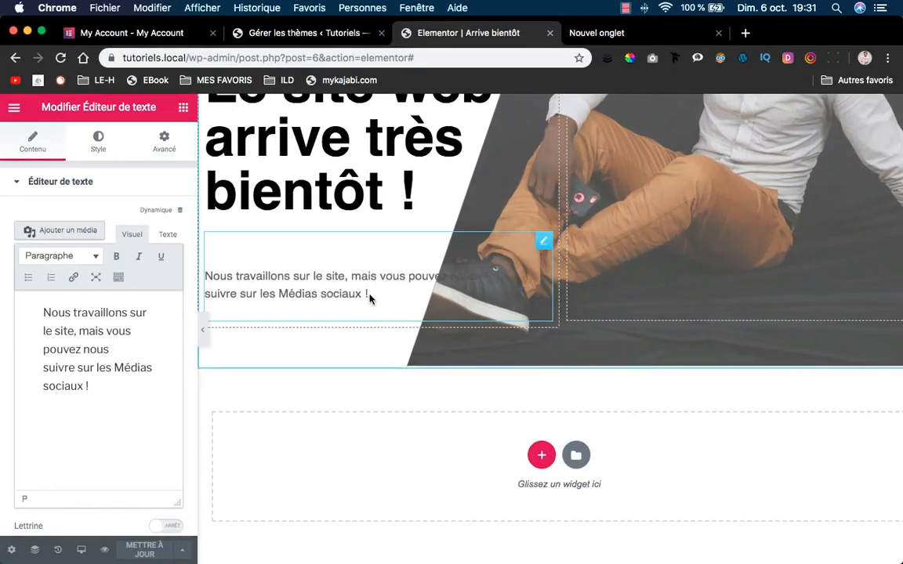
{"action": "scroll", "coordinate": [392, 290], "scroll_direction": "up", "scroll_amount": 5}
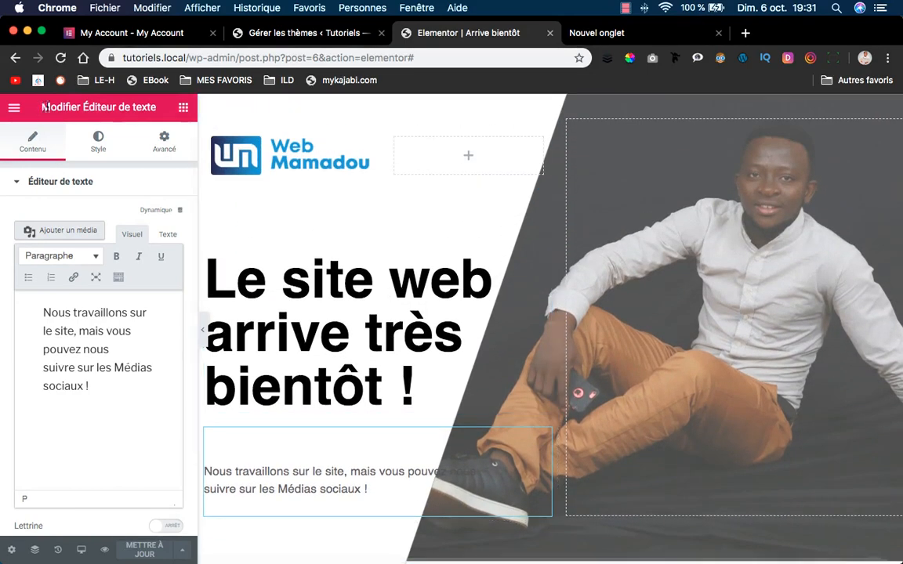
{"action": "left_click", "coordinate": [184, 109]}
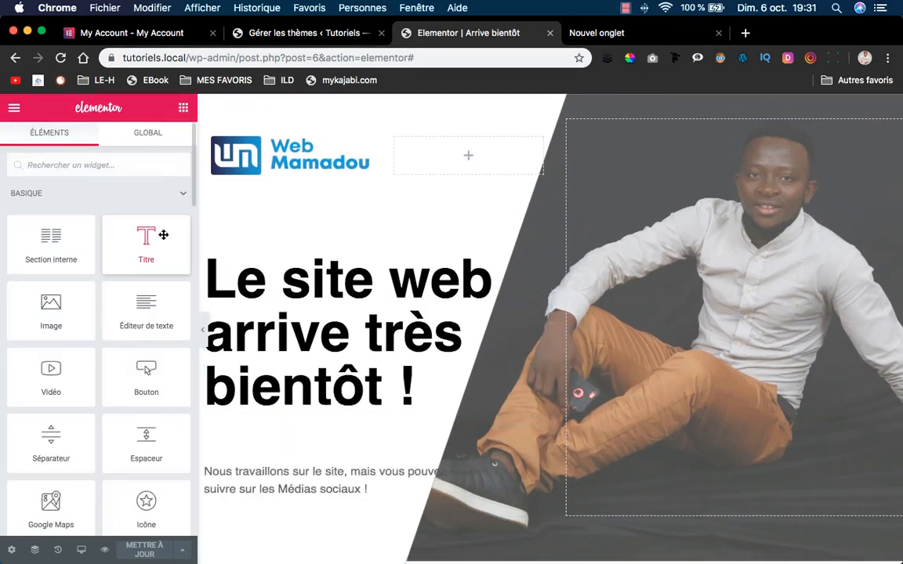
{"action": "left_click_drag", "start_coordinate": [62, 261], "coordinate": [344, 507]}
{"action": "scroll", "coordinate": [343, 470], "scroll_direction": "down", "scroll_amount": 3}
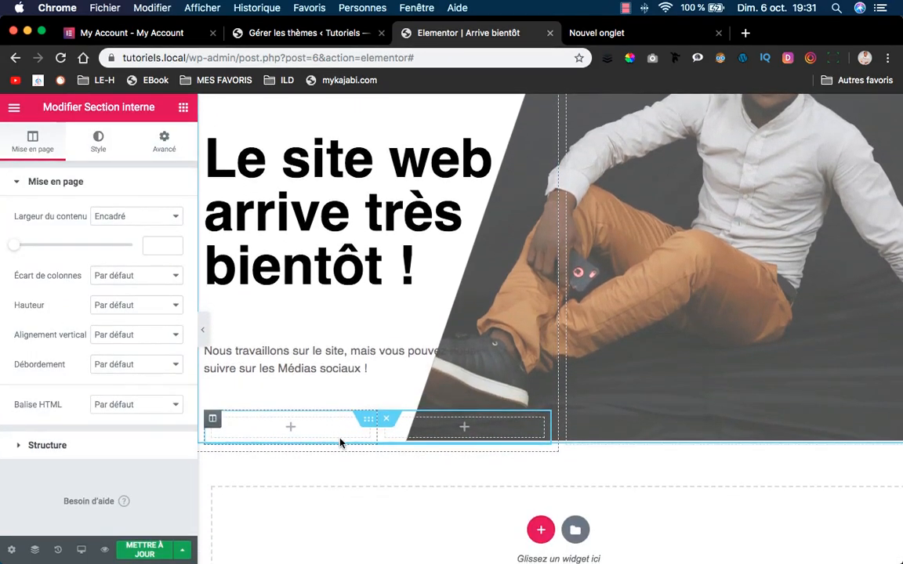
{"action": "right_click", "coordinate": [210, 420]}
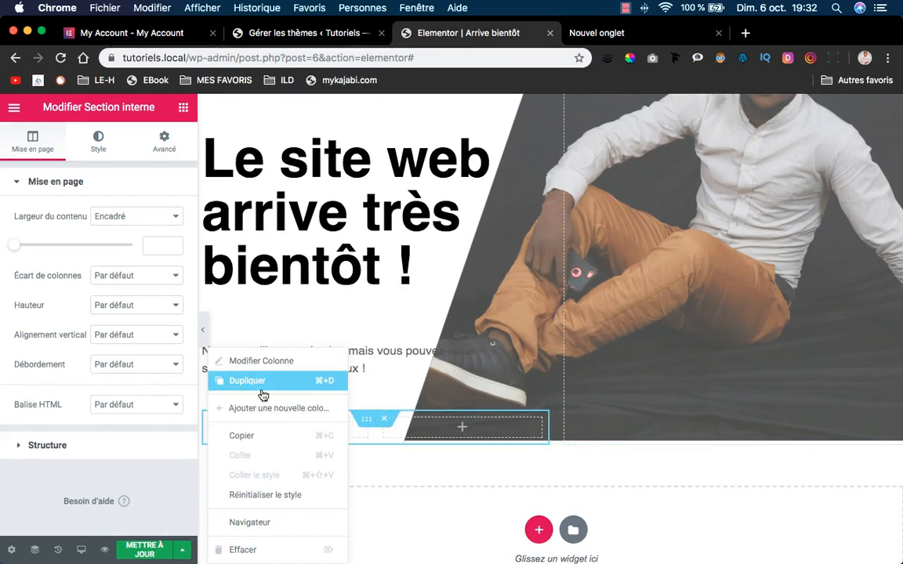
{"action": "left_click", "coordinate": [260, 380]}
{"action": "right_click", "coordinate": [212, 420]}
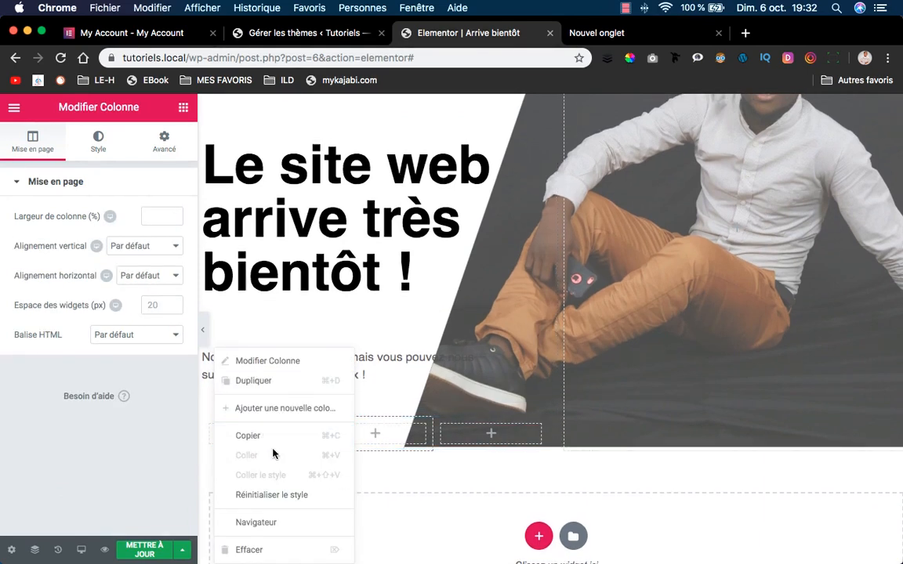
{"action": "left_click", "coordinate": [272, 386]}
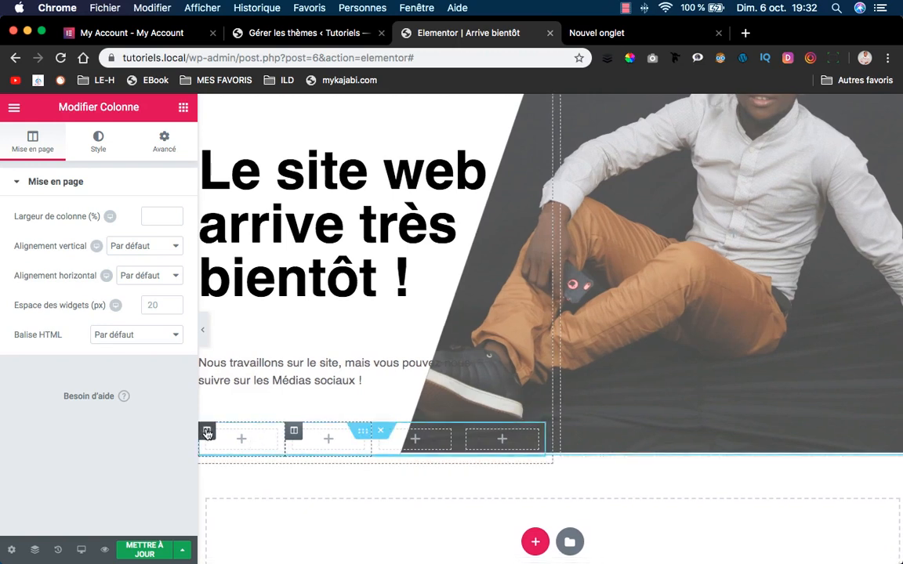
Set the first selected column's Largeur de colonne to 20%.
{"action": "left_click", "coordinate": [207, 433]}
{"action": "left_click", "coordinate": [155, 217]}
{"action": "type", "text": "5"}
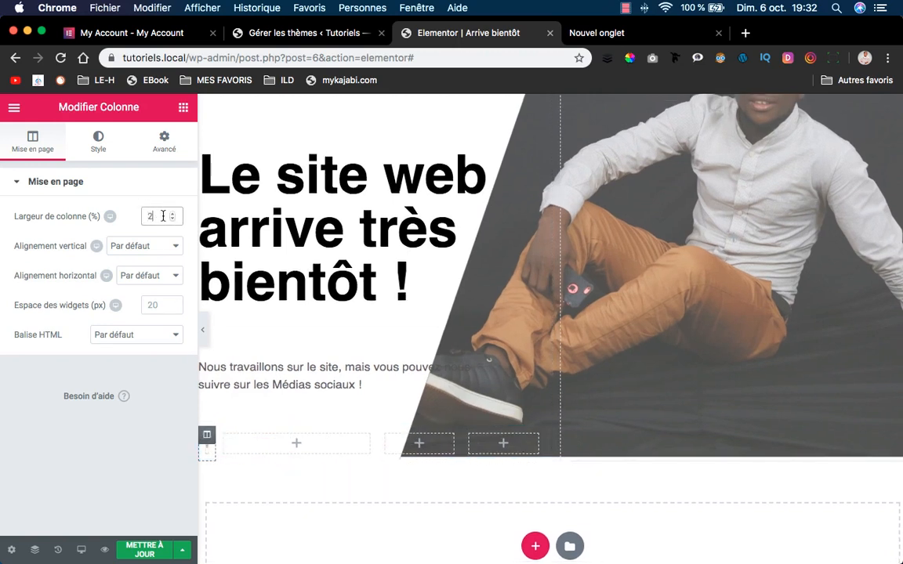
{"action": "key", "text": "BackSpace"}
{"action": "type", "text": "8"}
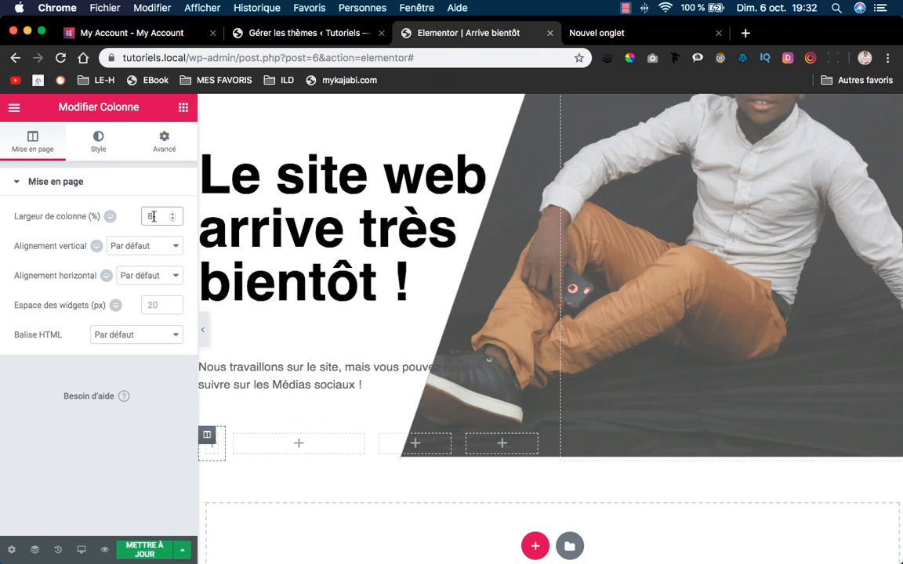
{"action": "double_click", "coordinate": [153, 216]}
{"action": "type", "text": "20"}
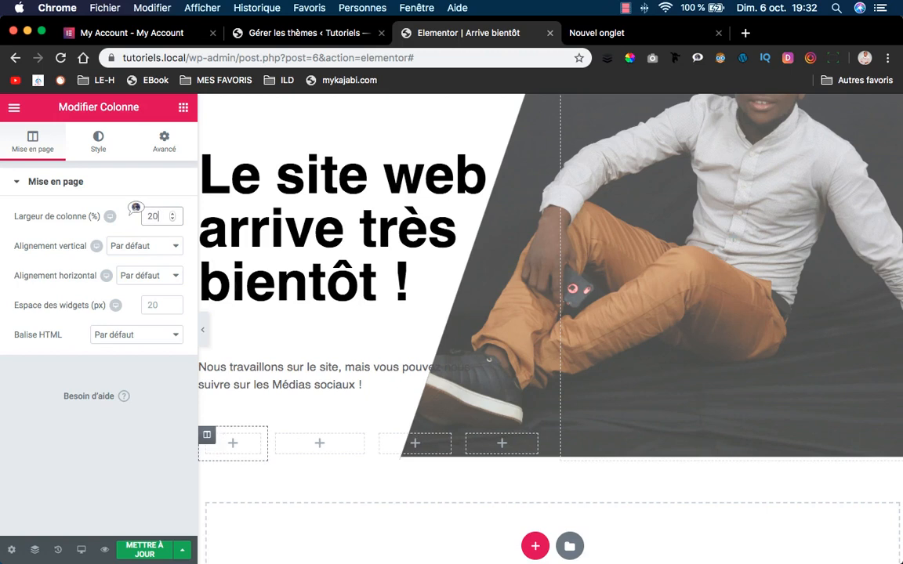
Set the next two columns to 20% width each and check the fourth is about 39.9%.
{"action": "left_click", "coordinate": [307, 447]}
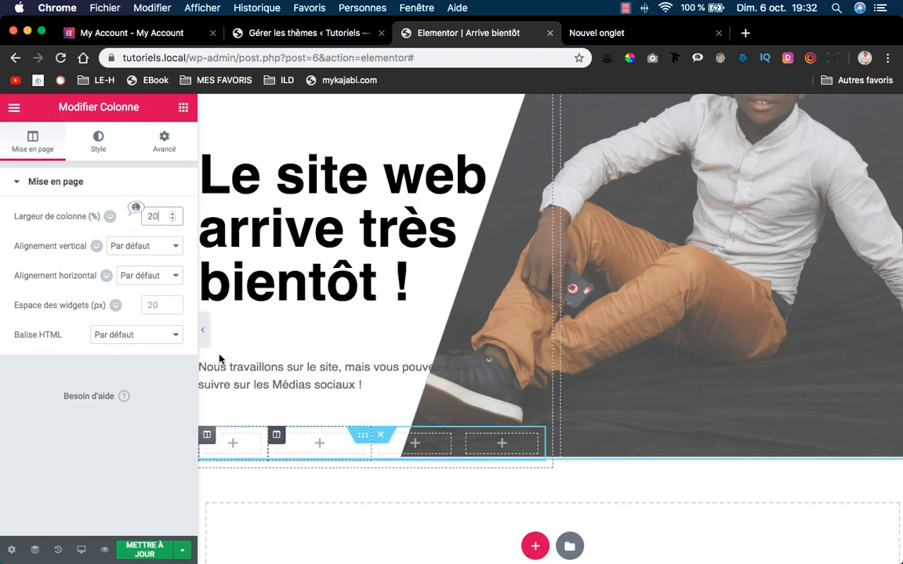
{"action": "double_click", "coordinate": [155, 217]}
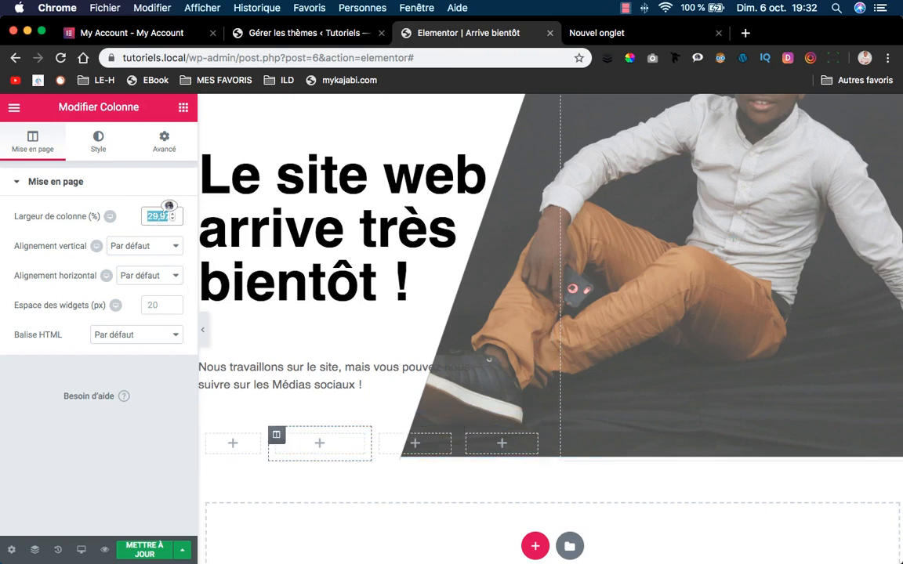
{"action": "type", "text": "20"}
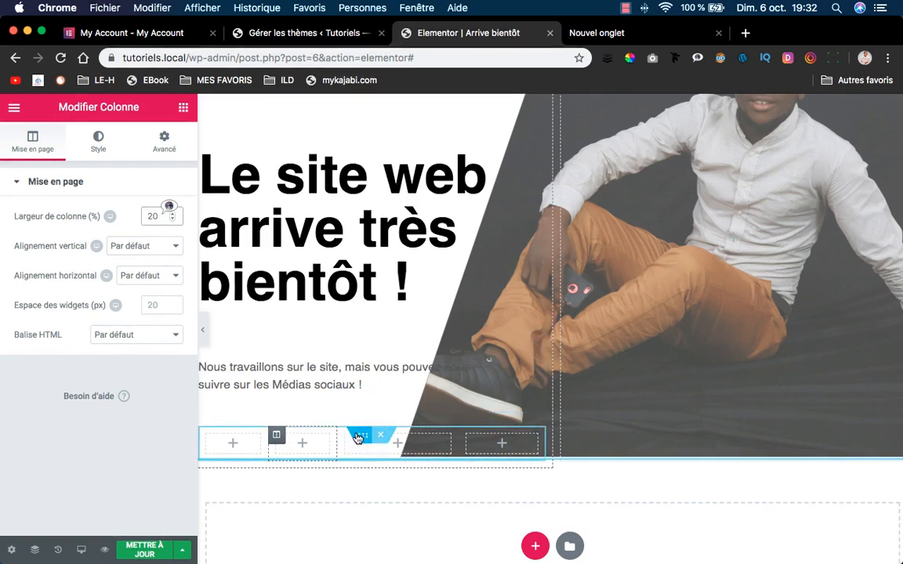
{"action": "left_click", "coordinate": [344, 435]}
{"action": "double_click", "coordinate": [156, 217]}
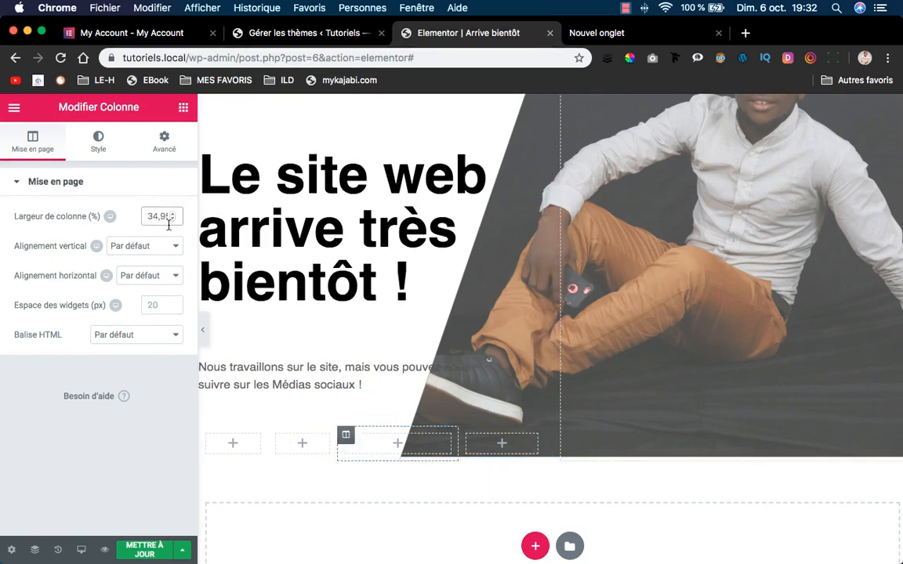
{"action": "type", "text": "35"}
{"action": "double_click", "coordinate": [155, 216]}
{"action": "type", "text": "20"}
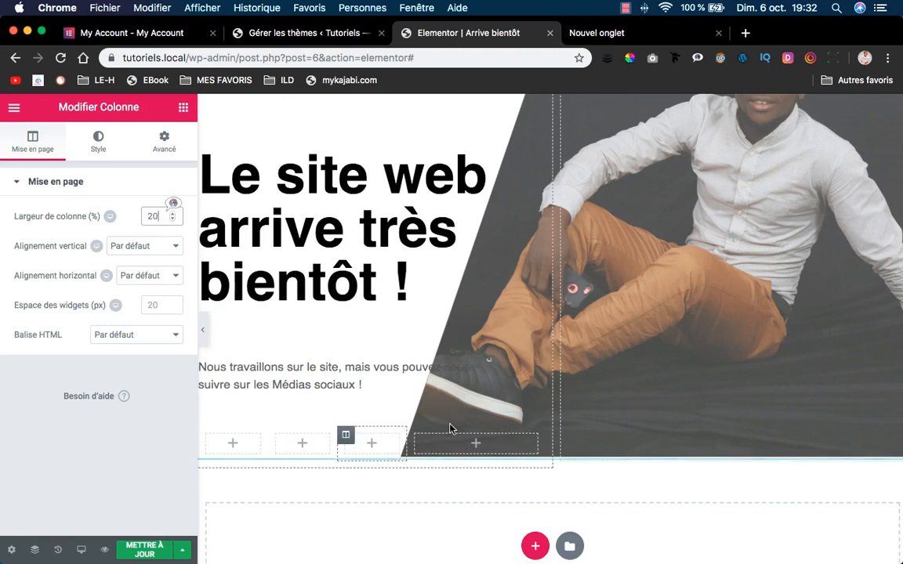
{"action": "left_click", "coordinate": [416, 436]}
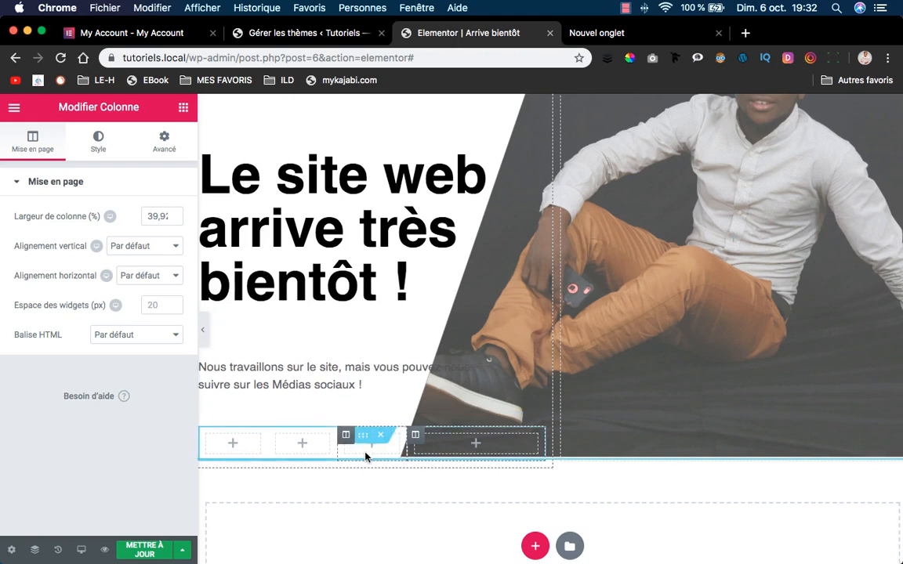
{"action": "left_click", "coordinate": [235, 444]}
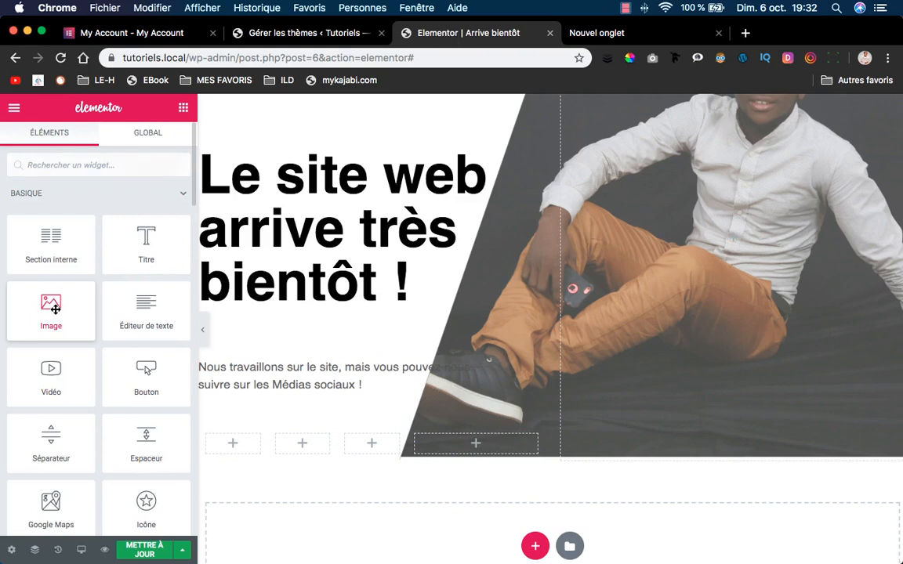
Place an Icône widget, found by searching 'ico', in the inner section's first column.
{"action": "left_click_drag", "start_coordinate": [56, 309], "coordinate": [61, 311]}
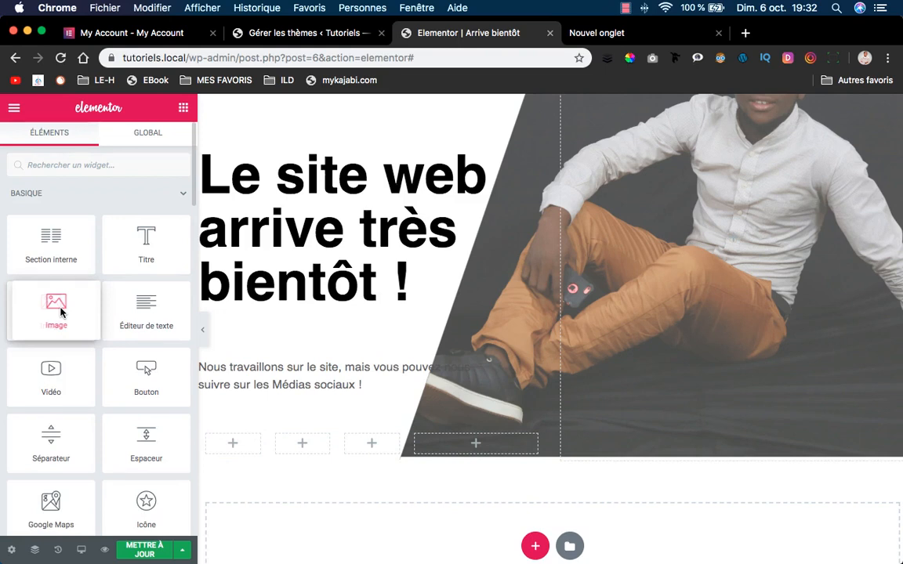
{"action": "left_click_drag", "start_coordinate": [61, 312], "coordinate": [61, 308]}
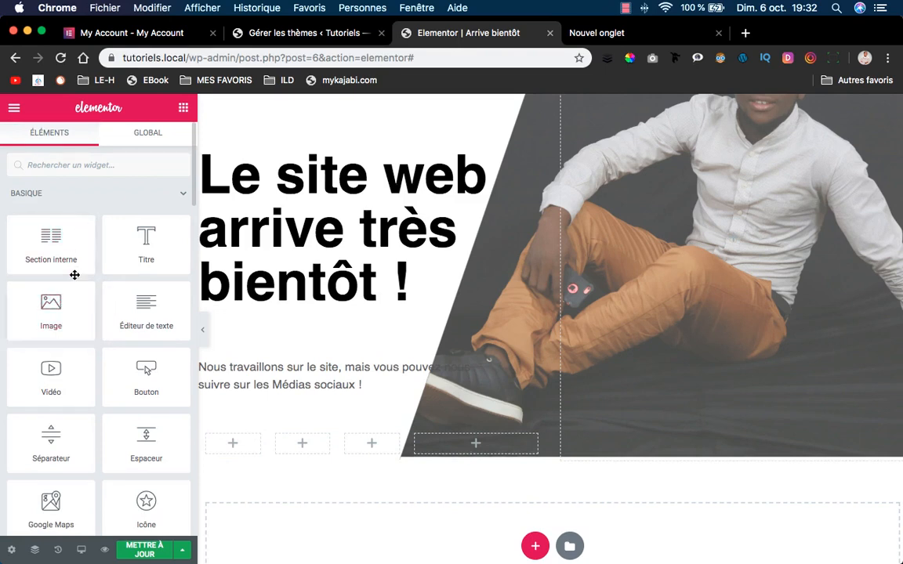
{"action": "type", "text": "ico"}
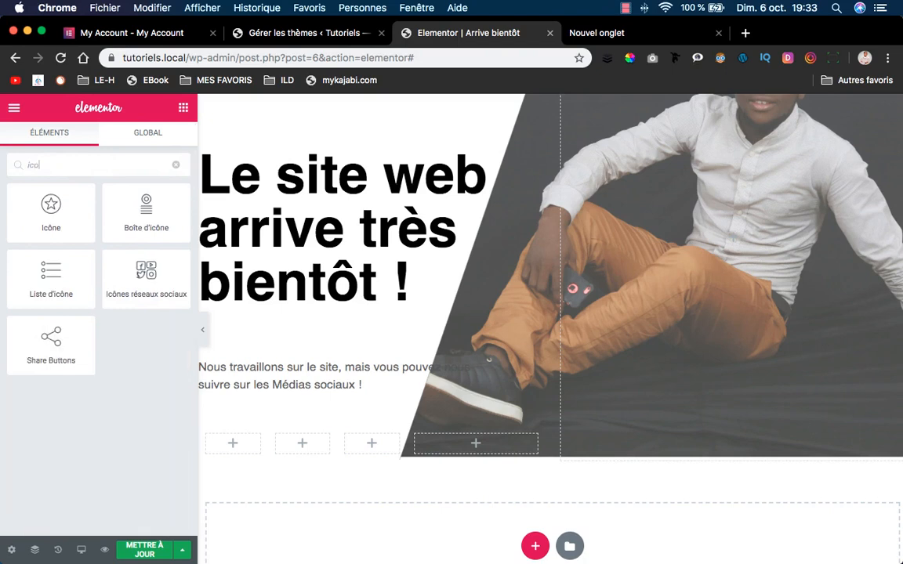
{"action": "left_click_drag", "start_coordinate": [52, 207], "coordinate": [230, 452]}
Browse the Bibliothèque d'icônes without choosing, then enable SVG uploads via Téléverser un SVG.
{"action": "mouse_move", "coordinate": [113, 278]}
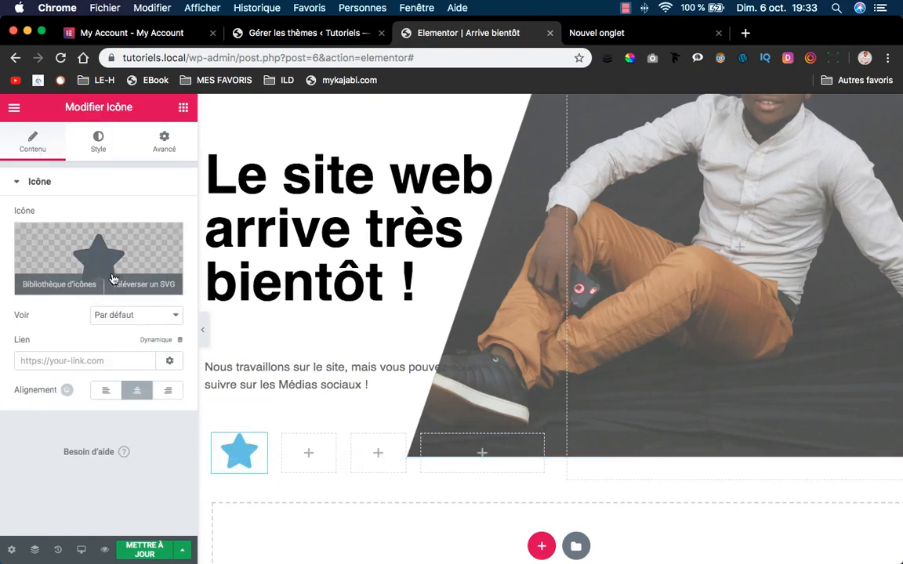
{"action": "left_click", "coordinate": [68, 284]}
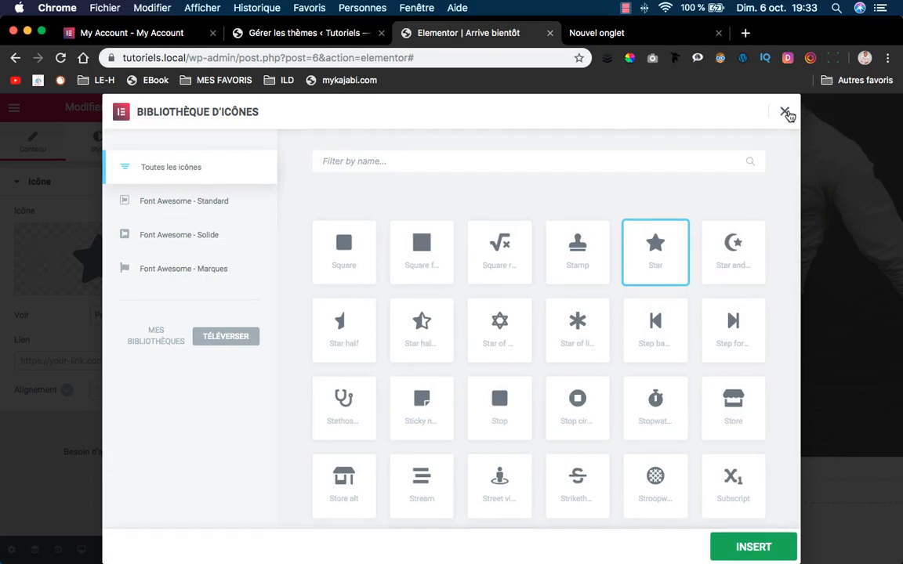
{"action": "left_click", "coordinate": [785, 112]}
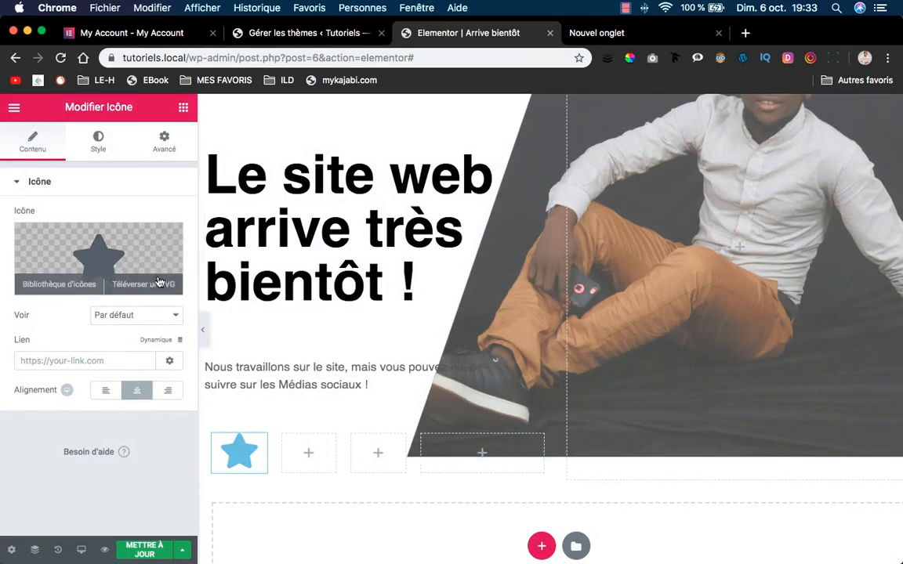
{"action": "left_click", "coordinate": [145, 281]}
{"action": "left_click", "coordinate": [516, 391]}
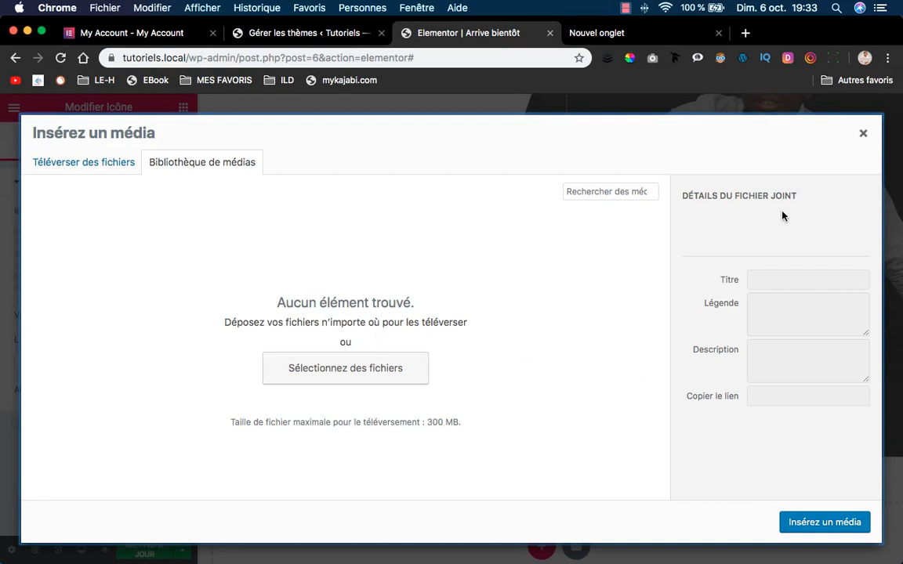
{"action": "left_click", "coordinate": [862, 134]}
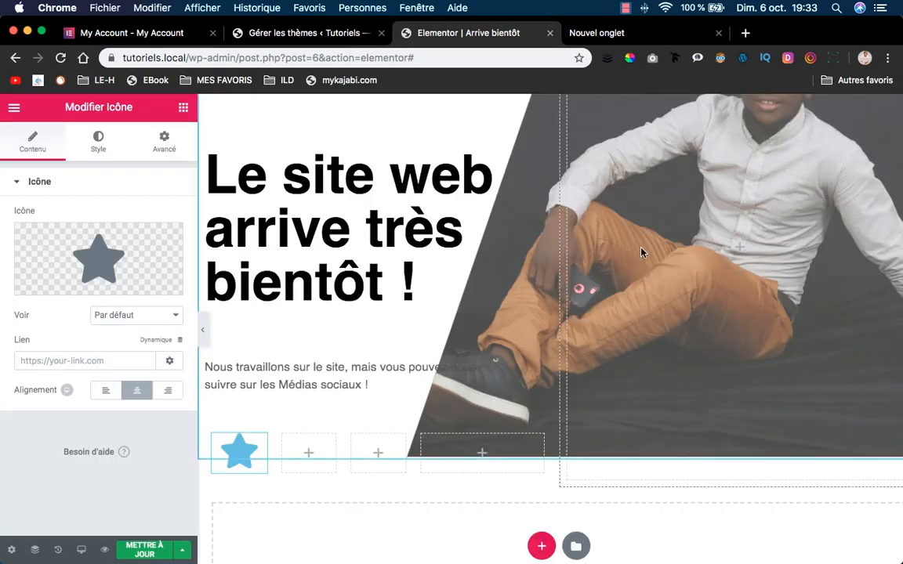
{"action": "mouse_move", "coordinate": [427, 562]}
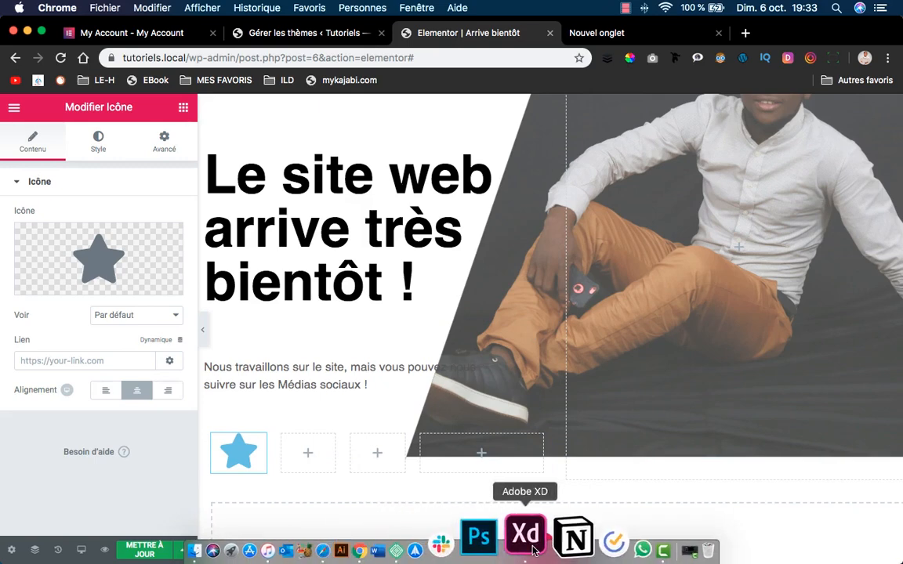
In Adobe XD, export the selected Facebook icon under the file name Facebook.
{"action": "left_click", "coordinate": [519, 537]}
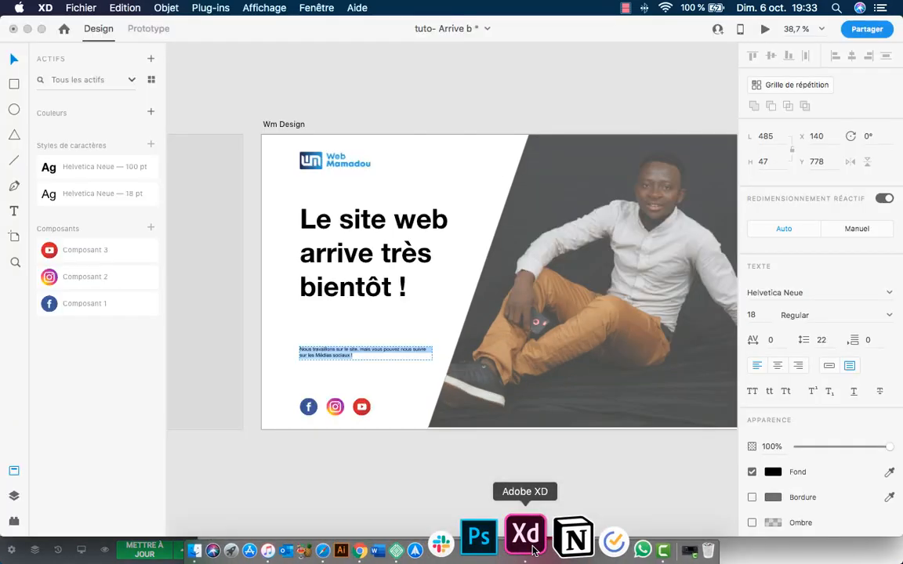
{"action": "left_click", "coordinate": [313, 408]}
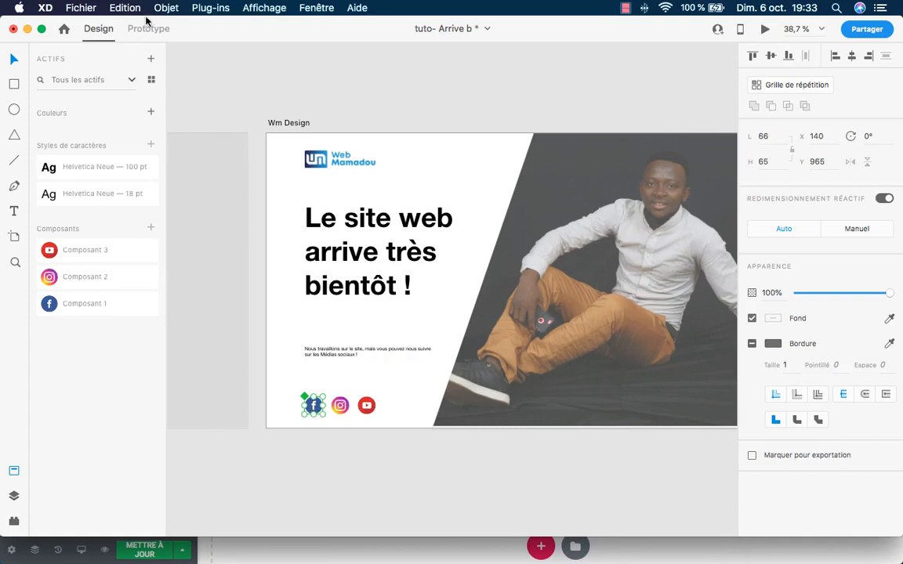
{"action": "left_click", "coordinate": [99, 7]}
{"action": "mouse_move", "coordinate": [151, 193]}
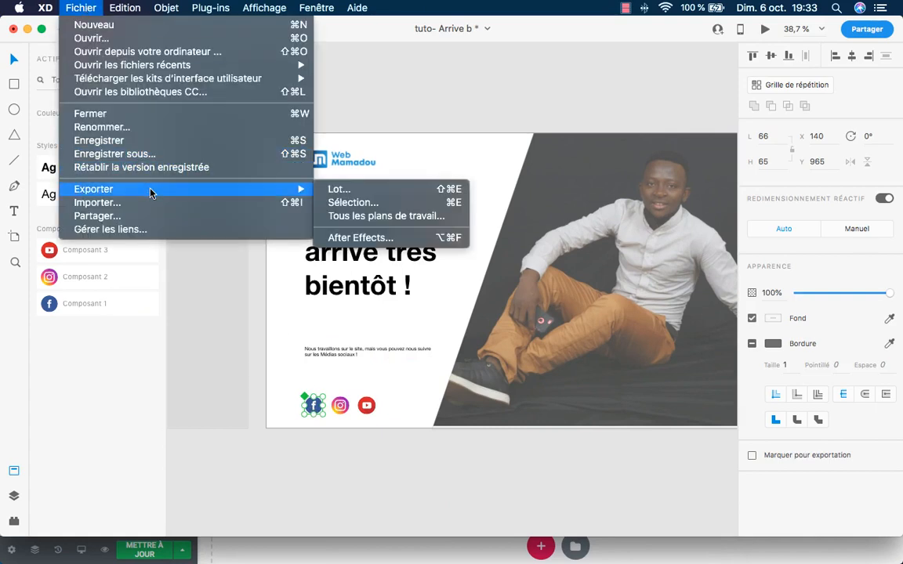
{"action": "left_click", "coordinate": [399, 206]}
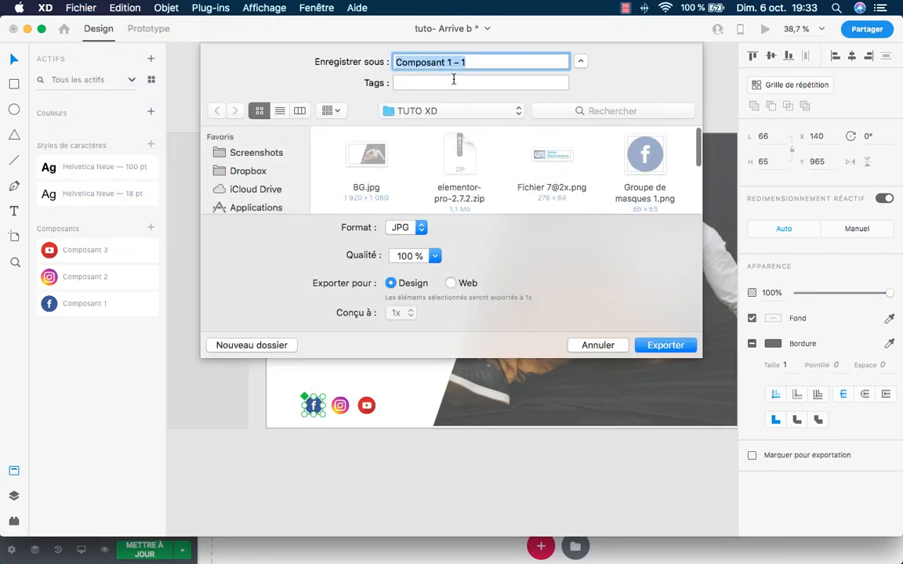
{"action": "type", "text": "Facebook"}
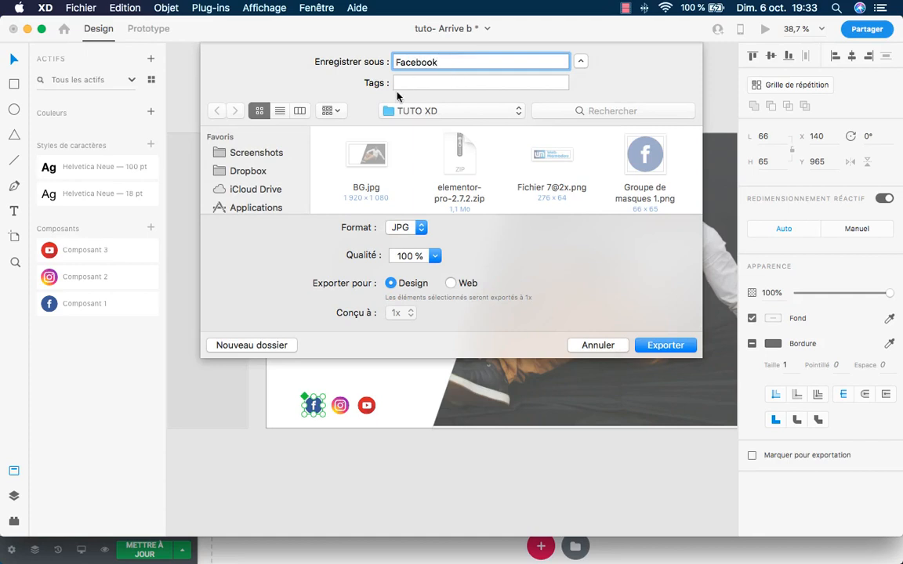
Create a new Icones folder as the export destination and set the format to SVG.
{"action": "left_click", "coordinate": [251, 348]}
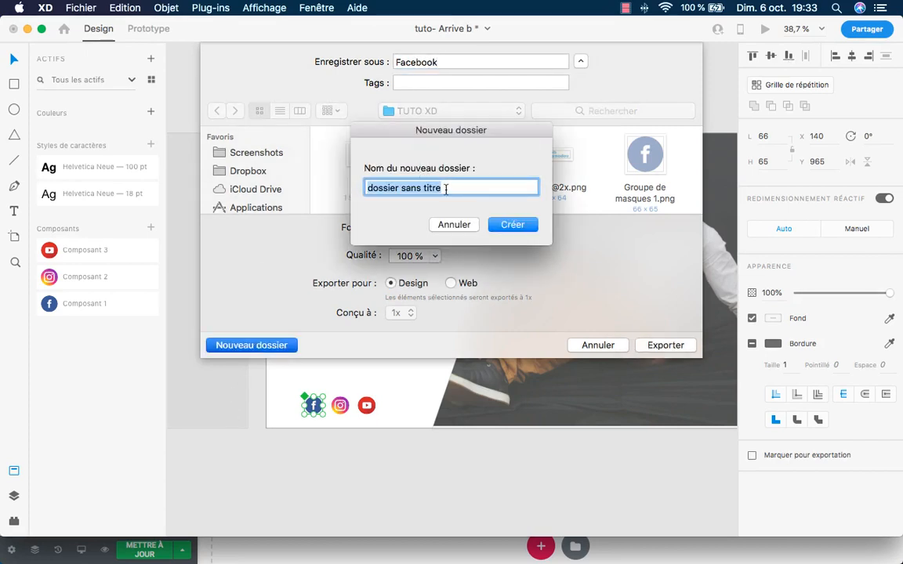
{"action": "key", "text": "BackSpace"}
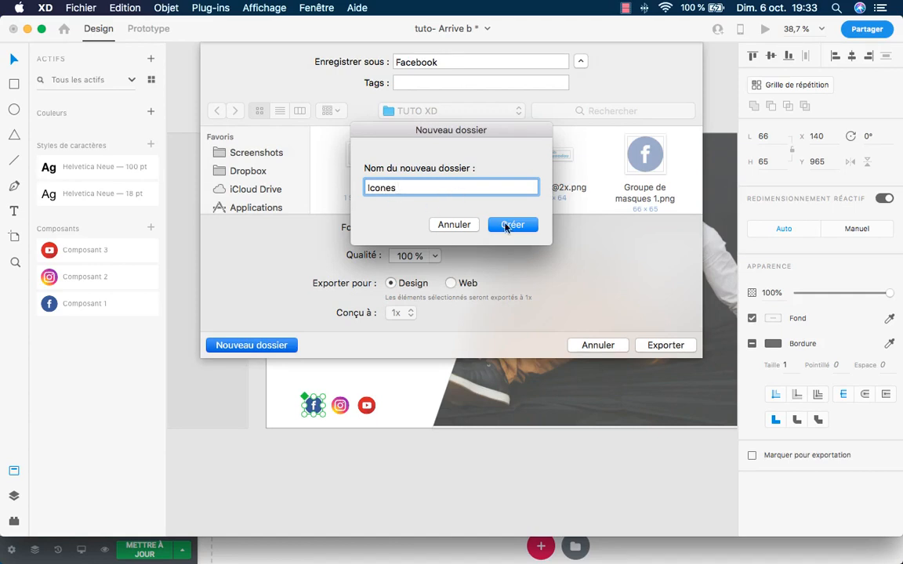
{"action": "left_click", "coordinate": [511, 226]}
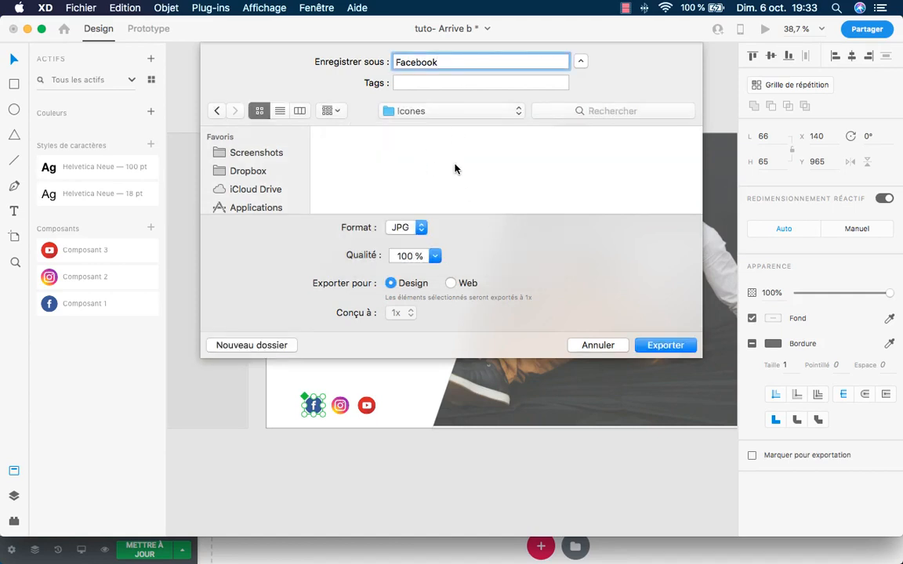
{"action": "left_click", "coordinate": [407, 227]}
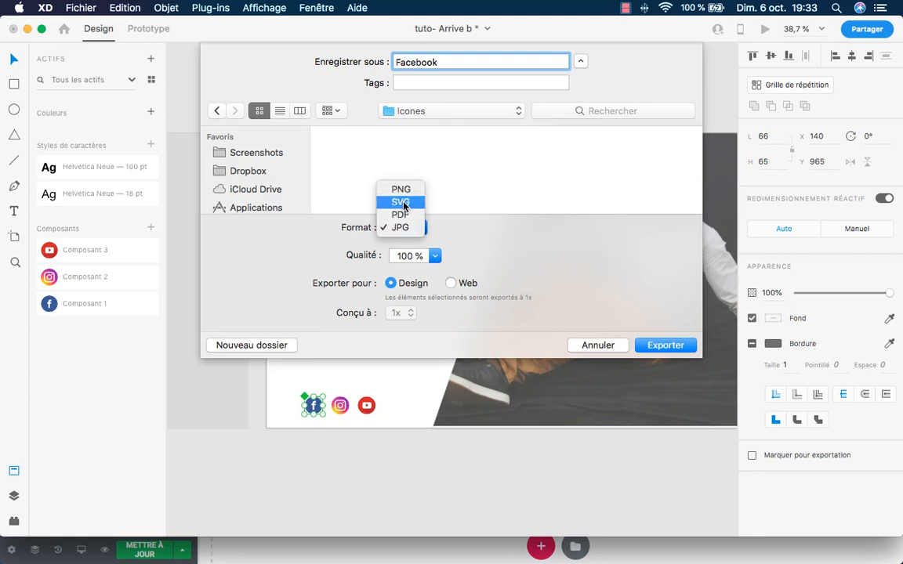
{"action": "left_click", "coordinate": [407, 204]}
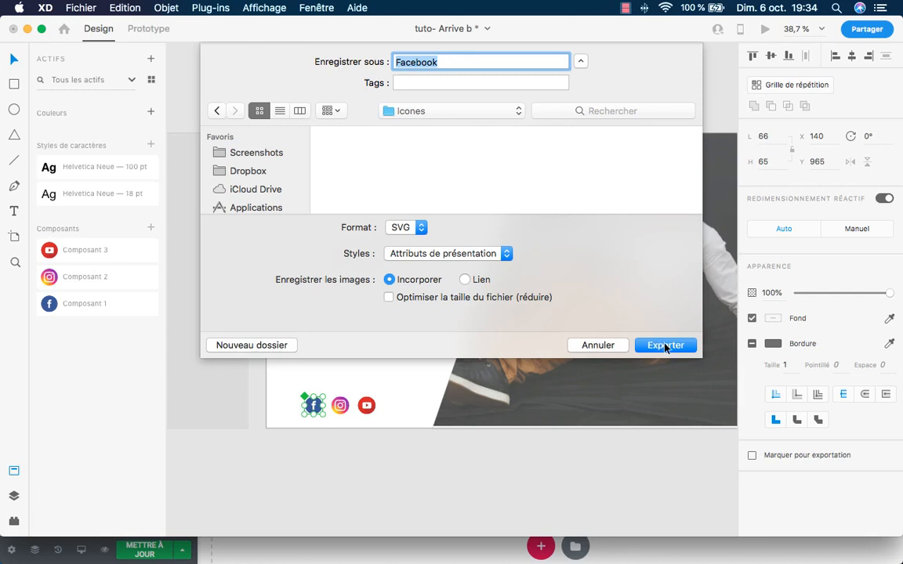
Finish the Facebook export and export the Instagram icon as an SVG named insta.
{"action": "left_click", "coordinate": [665, 346]}
{"action": "left_click", "coordinate": [340, 405]}
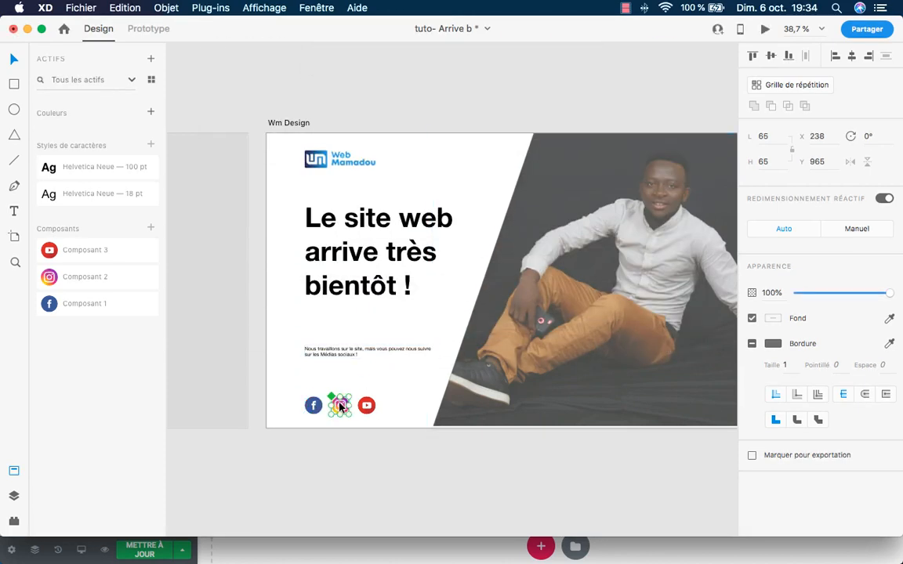
{"action": "left_click", "coordinate": [80, 7]}
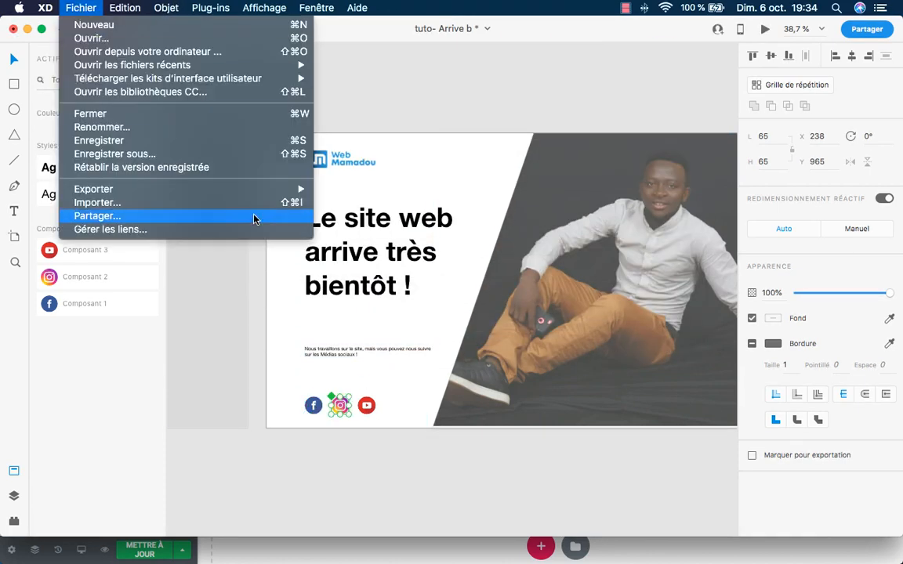
{"action": "mouse_move", "coordinate": [297, 189]}
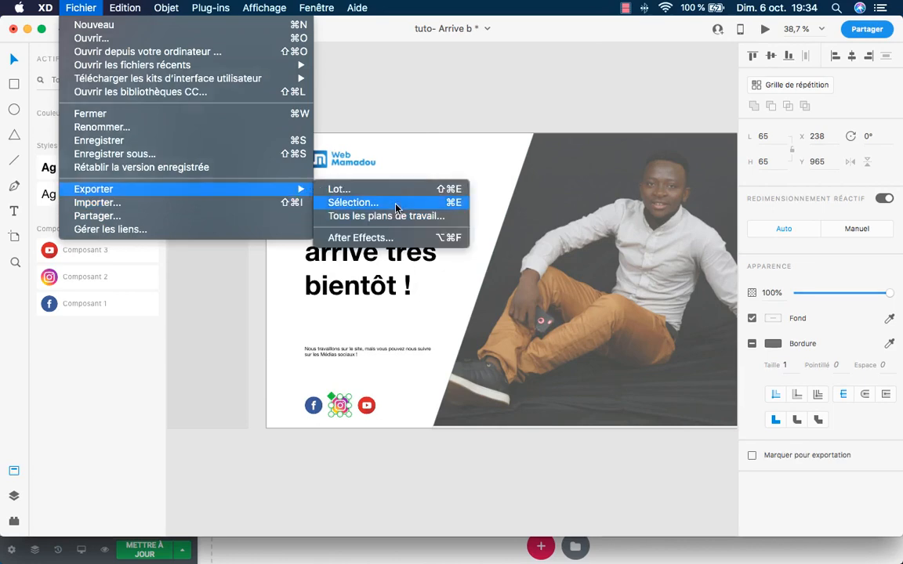
{"action": "left_click", "coordinate": [376, 203]}
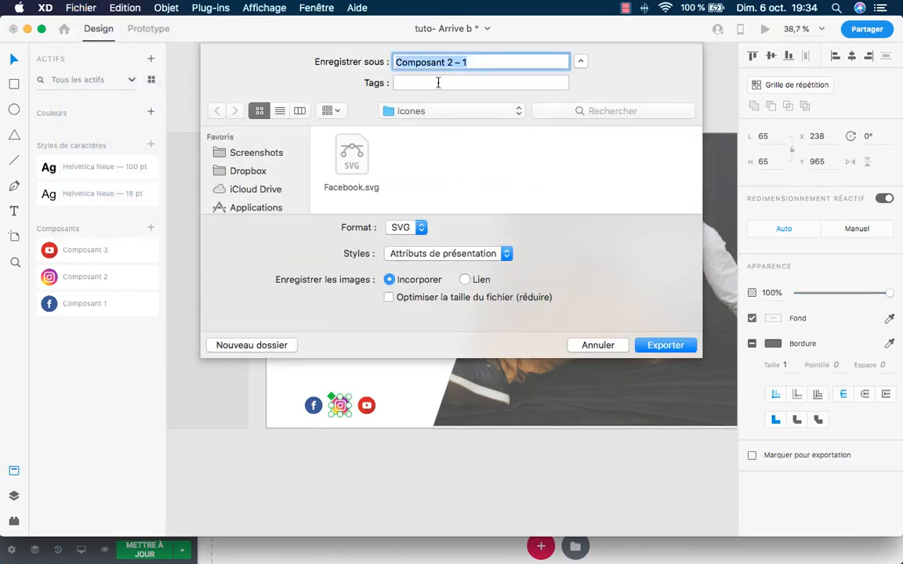
{"action": "type", "text": "insta"}
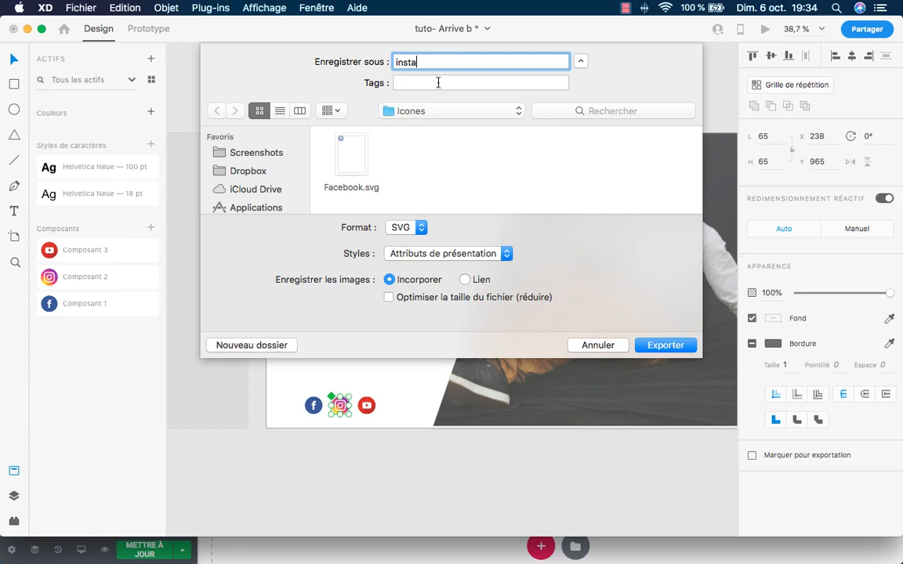
{"action": "left_click", "coordinate": [662, 347]}
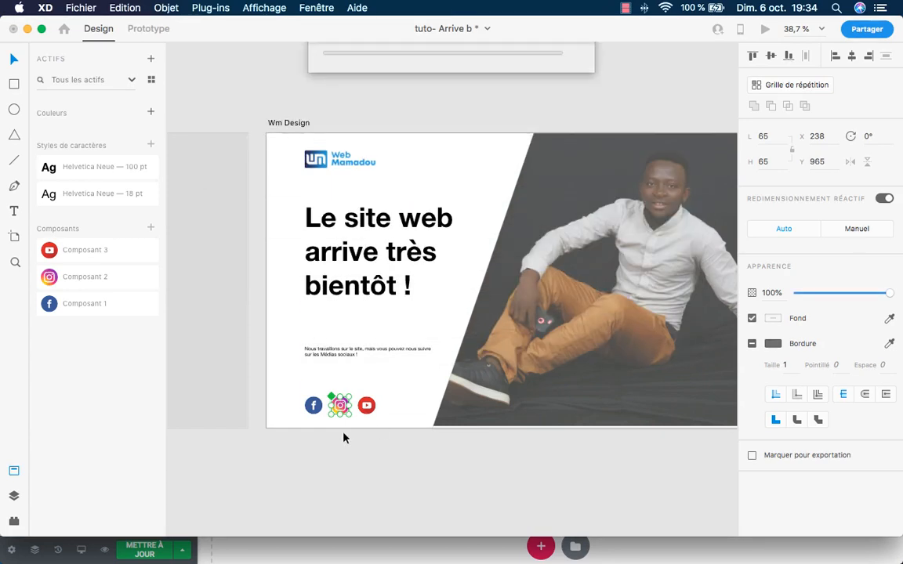
Export the YouTube icon as an SVG named yt, then return to Chrome.
{"action": "left_click", "coordinate": [367, 406]}
{"action": "left_click", "coordinate": [82, 8]}
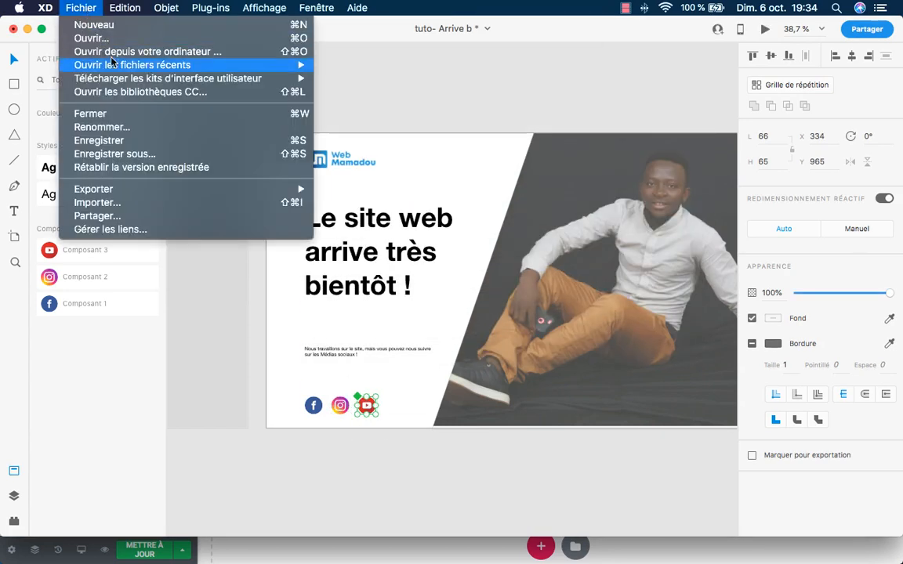
{"action": "mouse_move", "coordinate": [266, 193]}
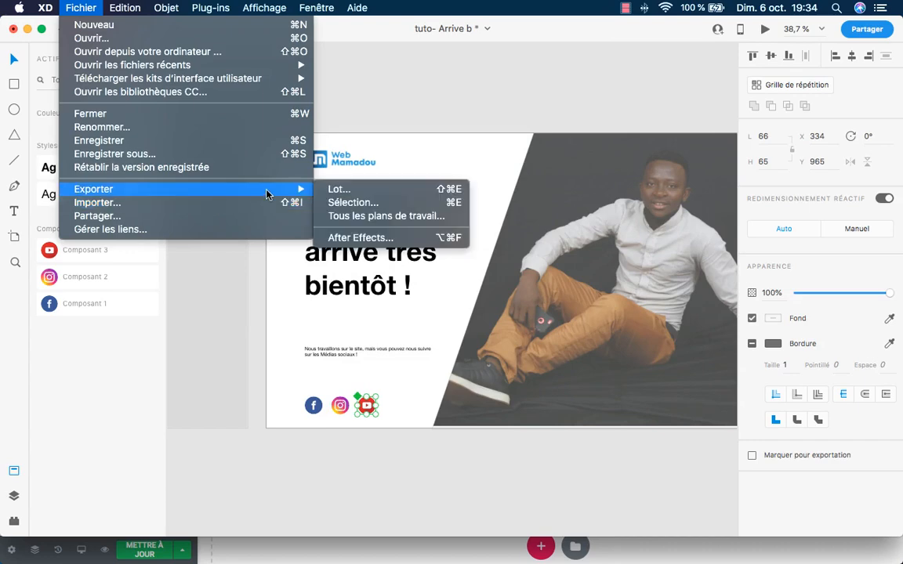
{"action": "left_click", "coordinate": [356, 202]}
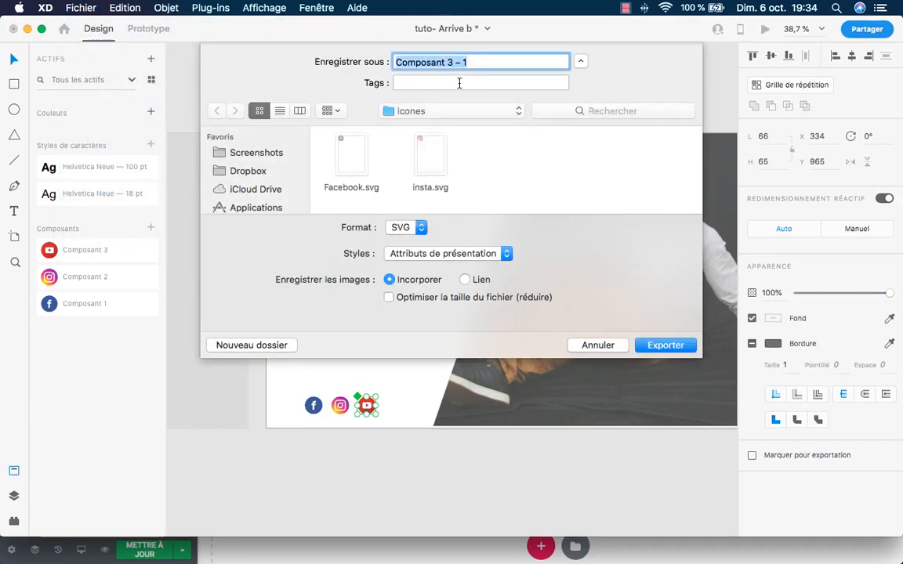
{"action": "type", "text": "yt"}
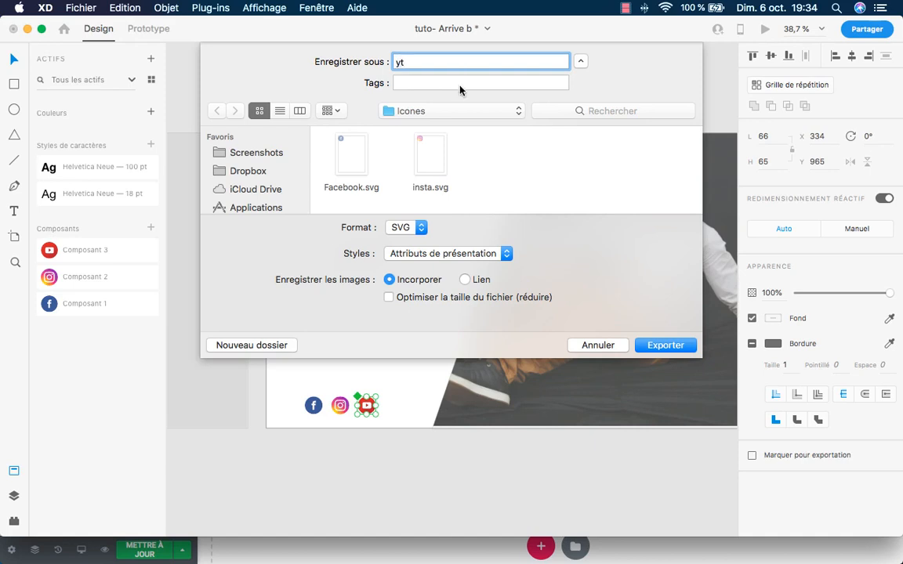
{"action": "left_click", "coordinate": [654, 343]}
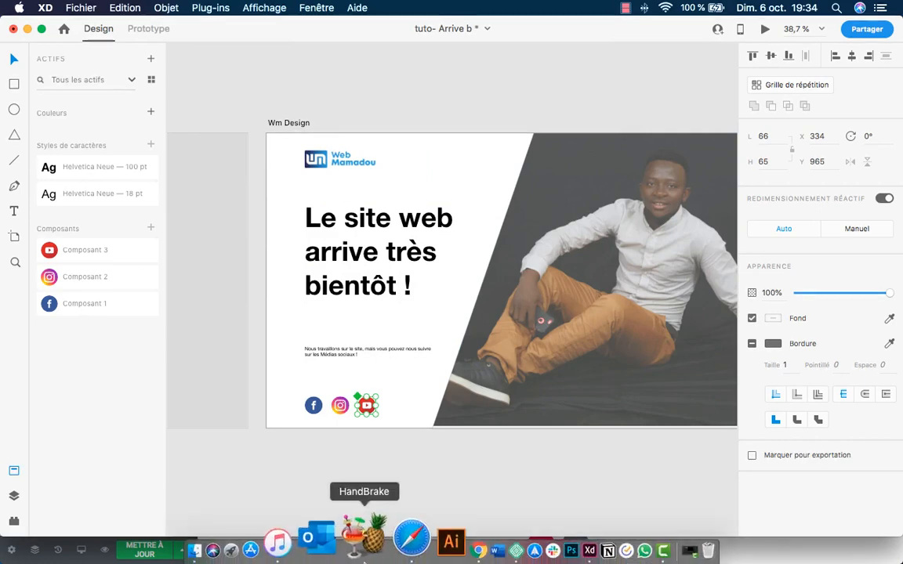
{"action": "left_click", "coordinate": [419, 536]}
Try uploading all three icon SVGs from the Icones folder through Téléverser un SVG.
{"action": "mouse_move", "coordinate": [135, 285]}
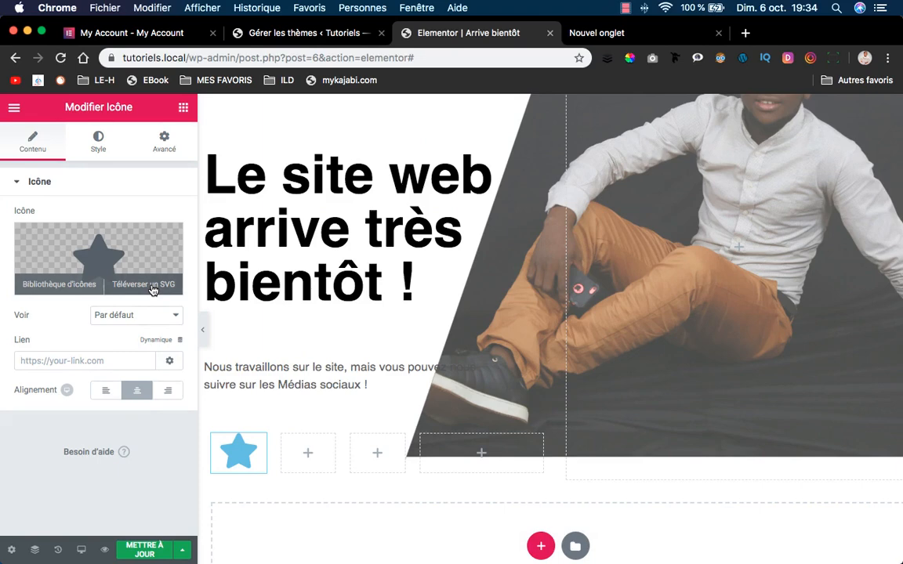
{"action": "left_click", "coordinate": [153, 291]}
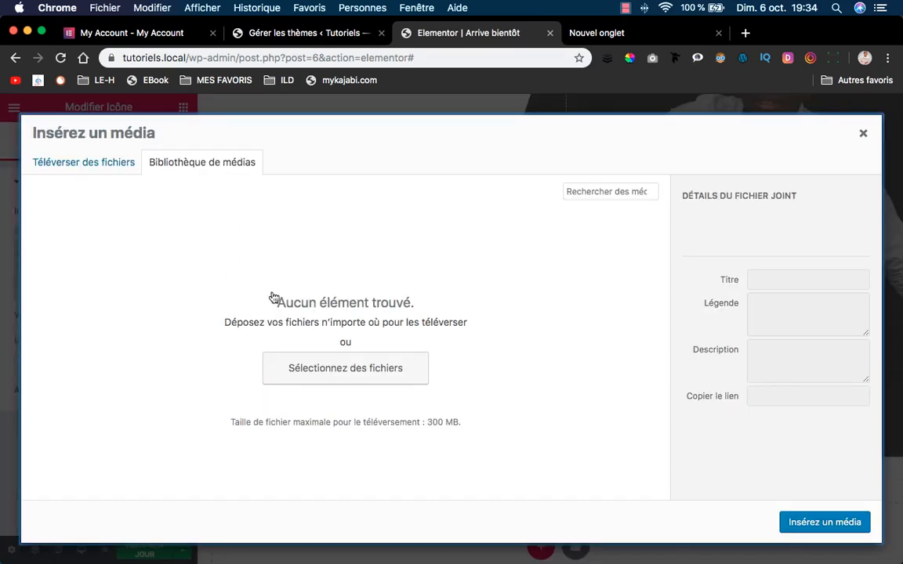
{"action": "left_click", "coordinate": [346, 374]}
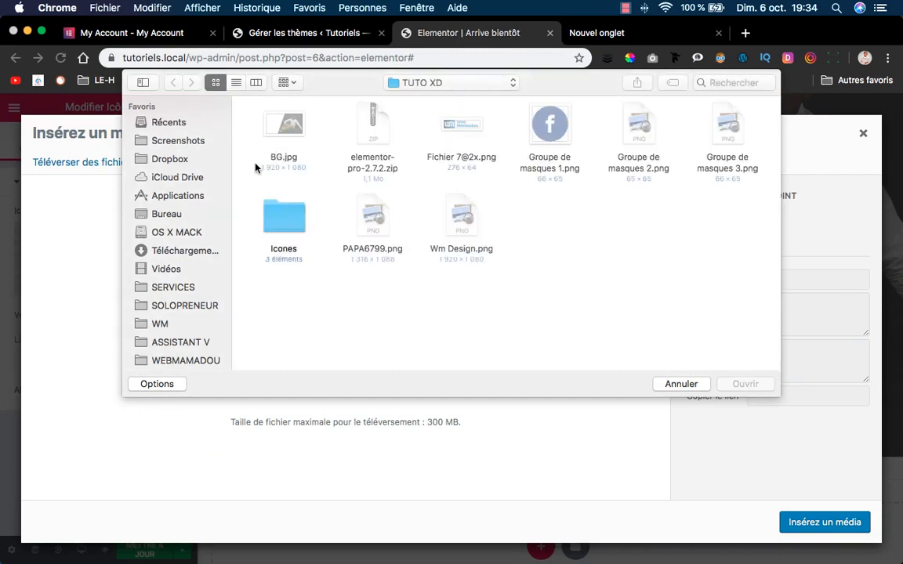
{"action": "double_click", "coordinate": [270, 224]}
{"action": "left_click_drag", "start_coordinate": [252, 202], "coordinate": [509, 104]}
{"action": "left_click", "coordinate": [755, 385]}
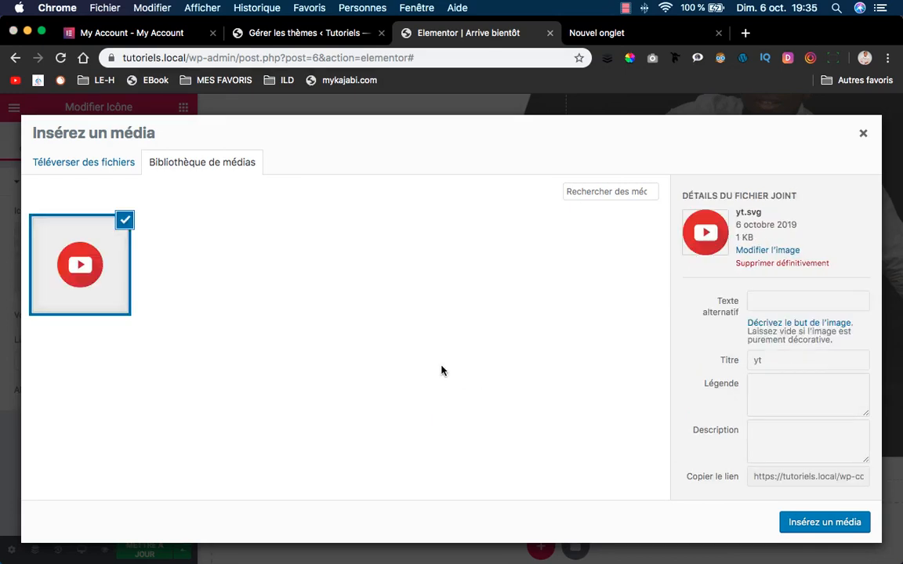
{"action": "left_click", "coordinate": [126, 171]}
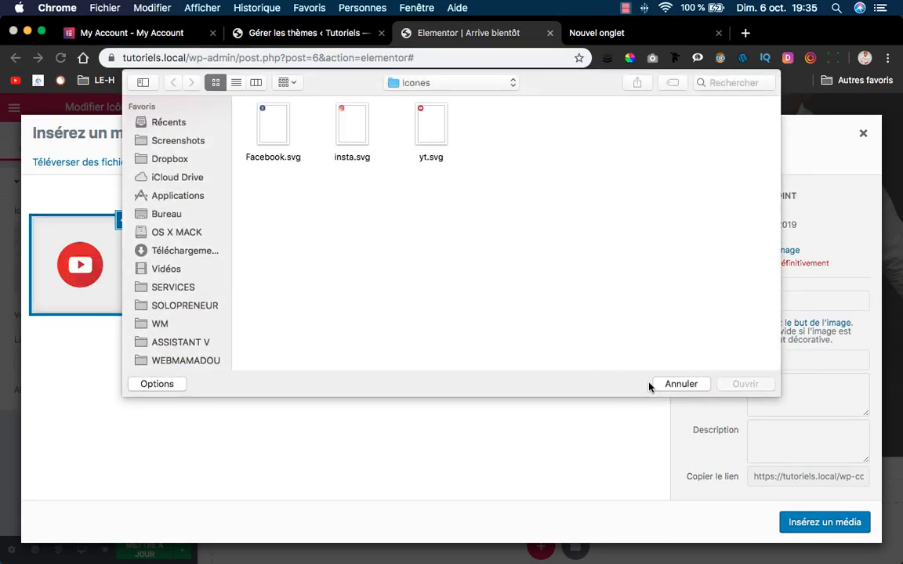
{"action": "left_click", "coordinate": [679, 384]}
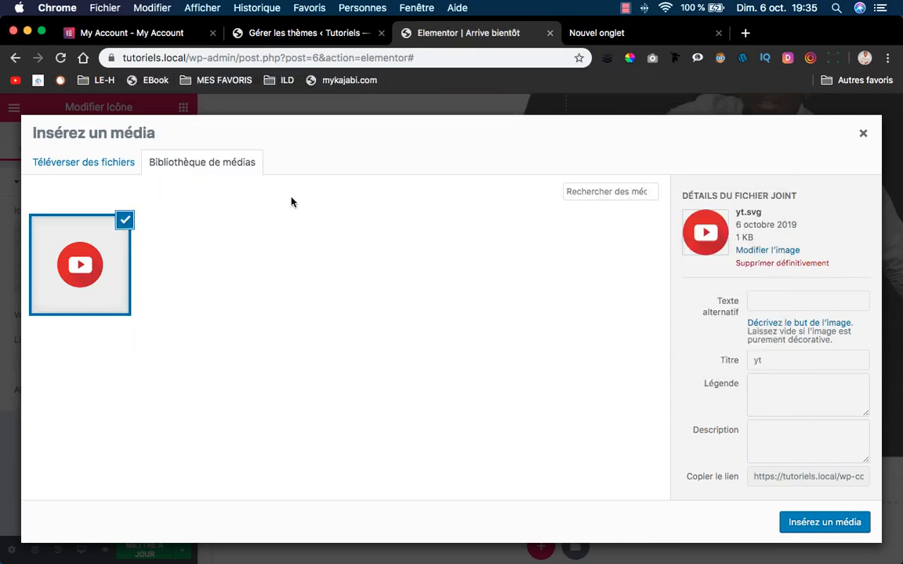
Upload Facebook.svg to the media library.
{"action": "left_click", "coordinate": [97, 167]}
{"action": "left_click", "coordinate": [444, 342]}
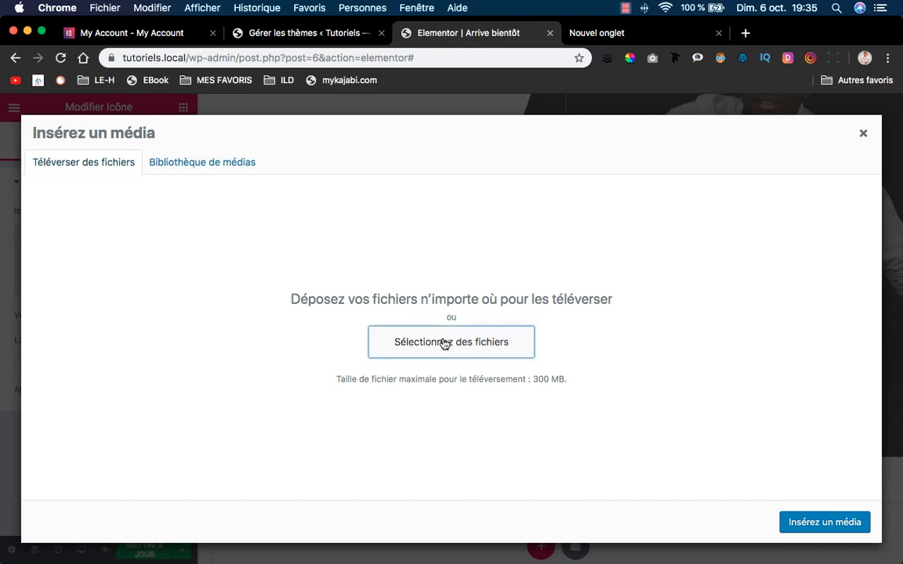
{"action": "left_click", "coordinate": [275, 125]}
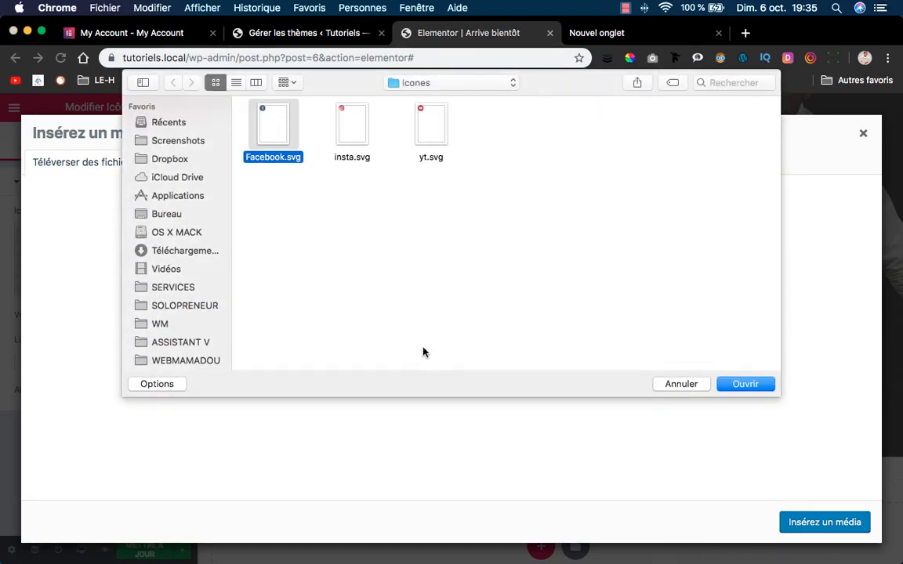
{"action": "left_click", "coordinate": [735, 384]}
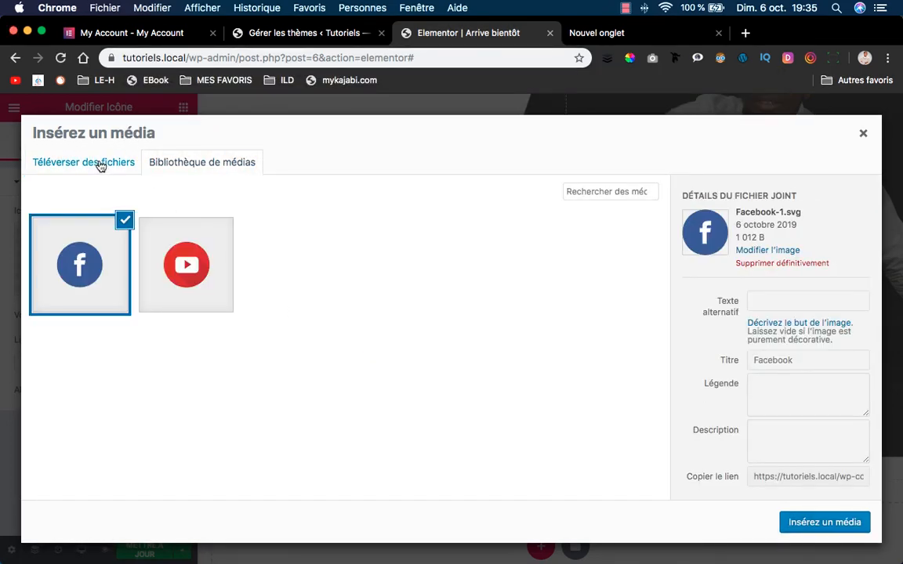
Upload insta.svg, then insert the Facebook SVG into the icon widget.
{"action": "left_click", "coordinate": [98, 164]}
{"action": "left_click", "coordinate": [470, 347]}
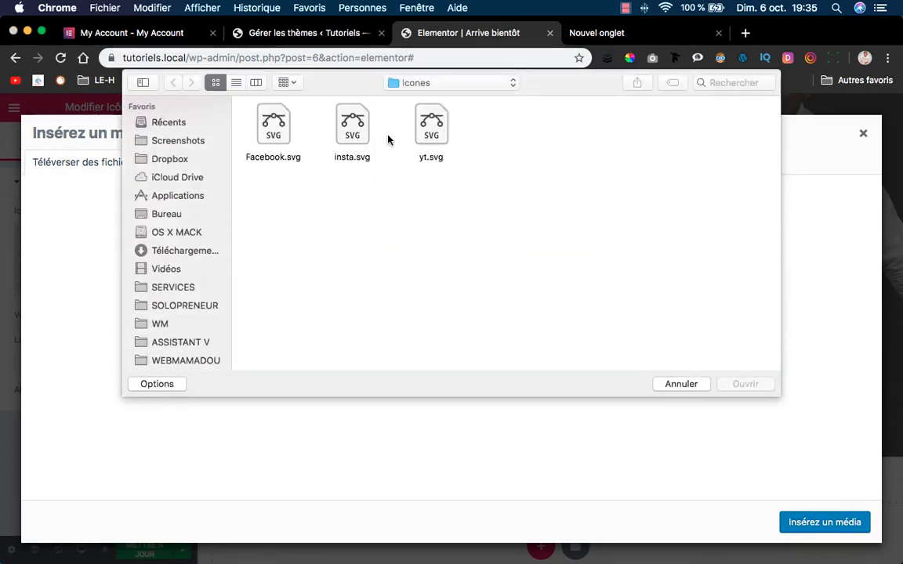
{"action": "left_click", "coordinate": [354, 127]}
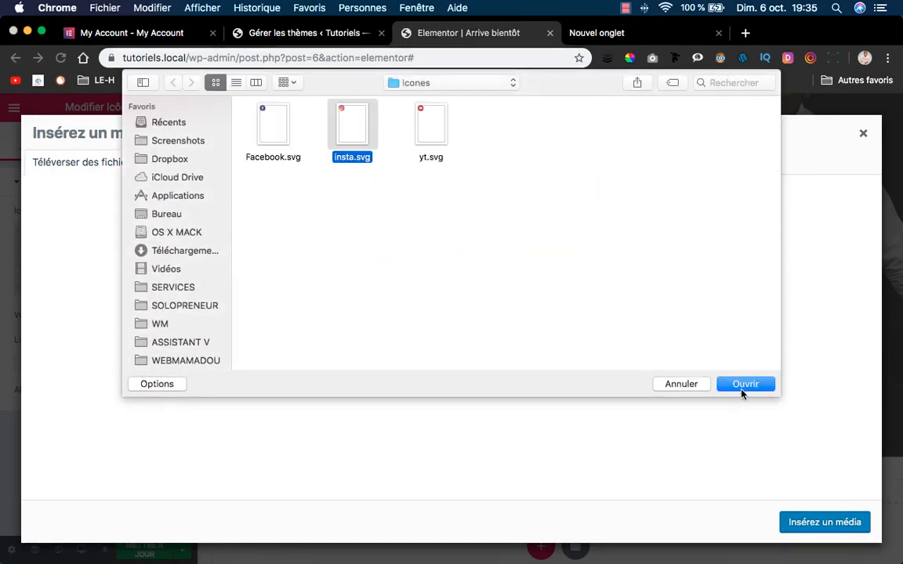
{"action": "left_click", "coordinate": [741, 390]}
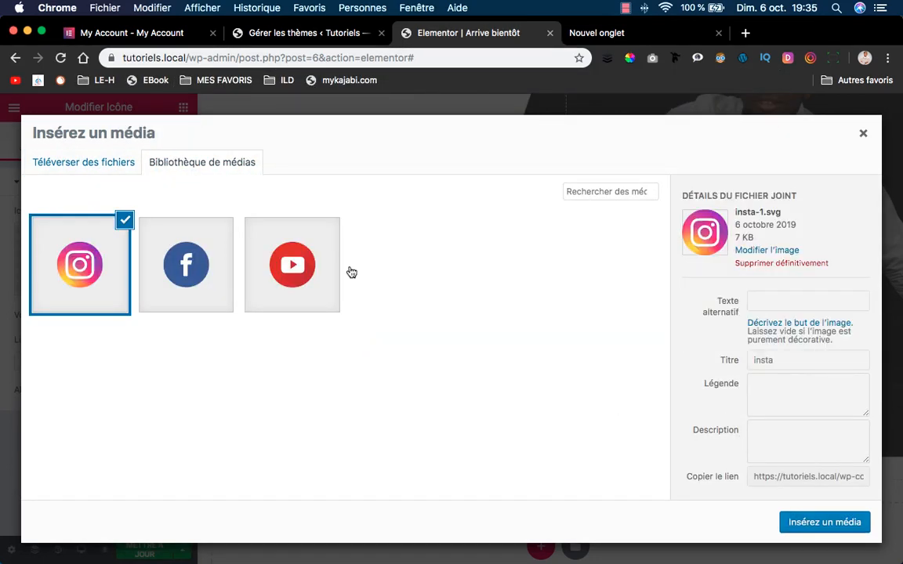
{"action": "left_click", "coordinate": [219, 242]}
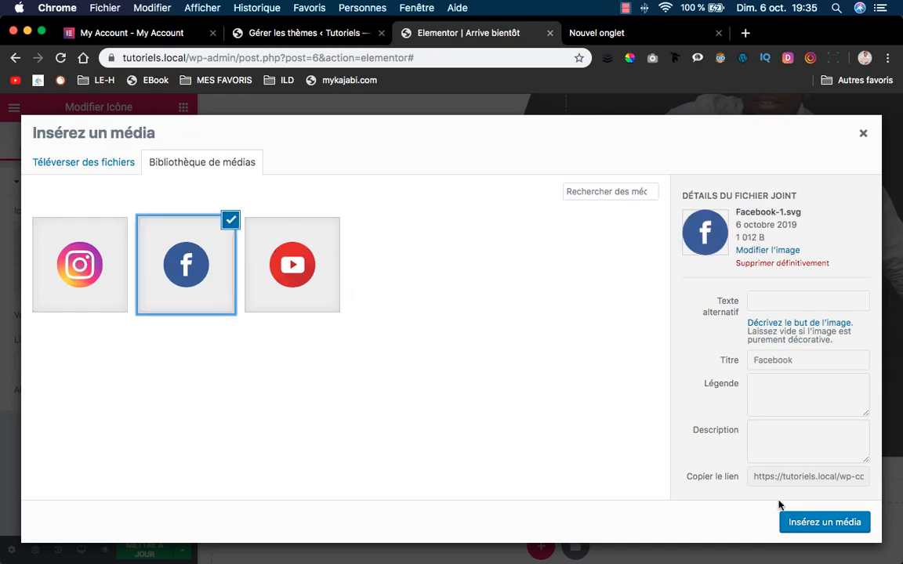
{"action": "left_click", "coordinate": [813, 520]}
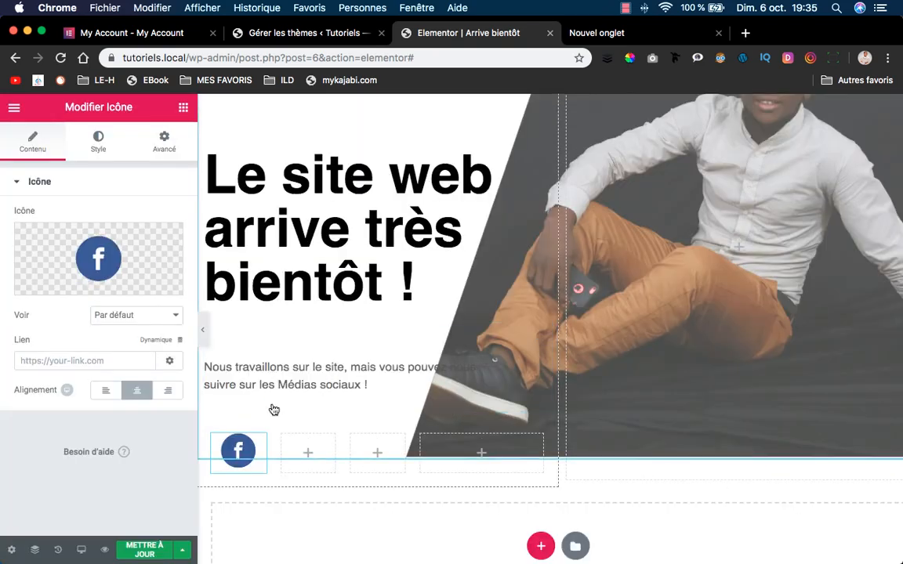
Duplicate the Facebook icon into the second column and swap its image to Instagram.
{"action": "left_click", "coordinate": [310, 454]}
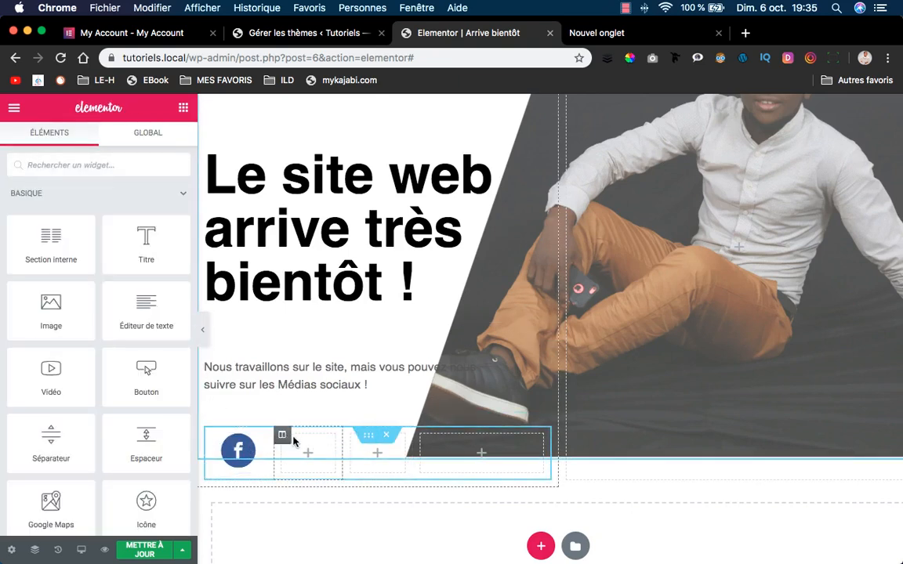
{"action": "right_click", "coordinate": [251, 443]}
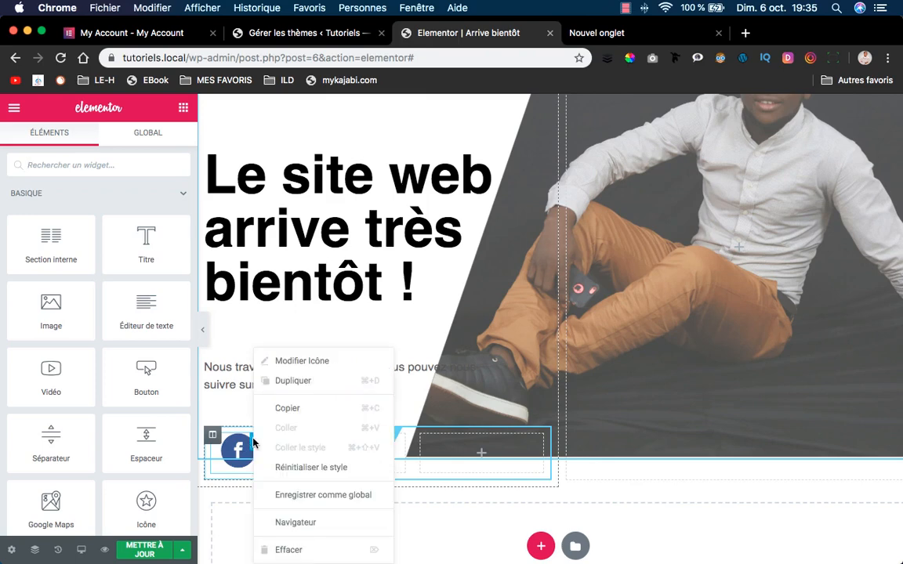
{"action": "left_click", "coordinate": [288, 381]}
{"action": "left_click_drag", "start_coordinate": [237, 504], "coordinate": [307, 450]}
{"action": "mouse_move", "coordinate": [125, 268]}
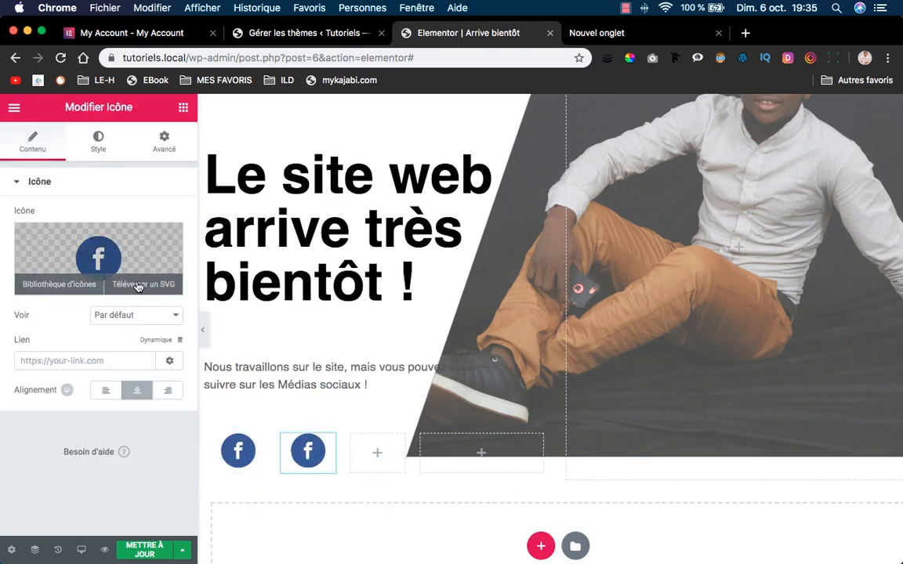
{"action": "left_click", "coordinate": [138, 285]}
{"action": "left_click", "coordinate": [88, 247]}
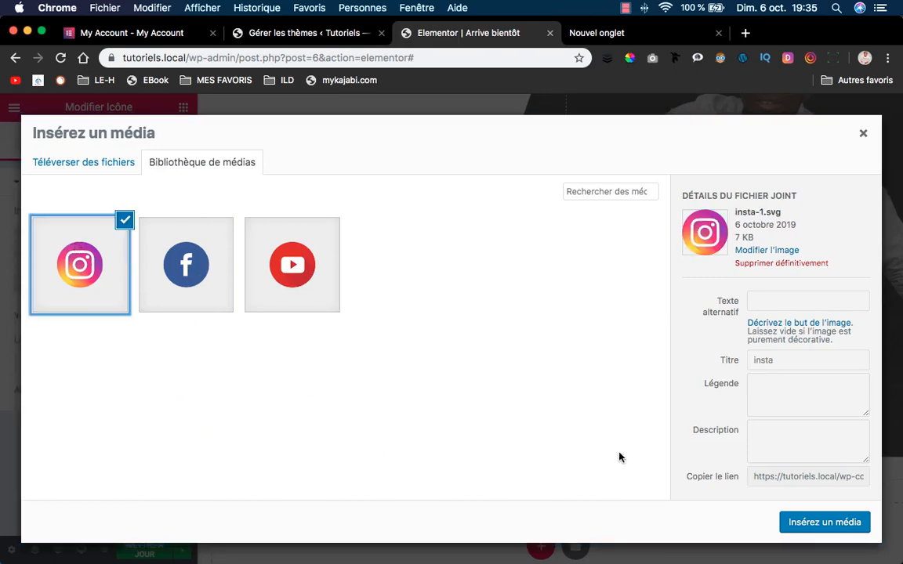
{"action": "left_click", "coordinate": [814, 522]}
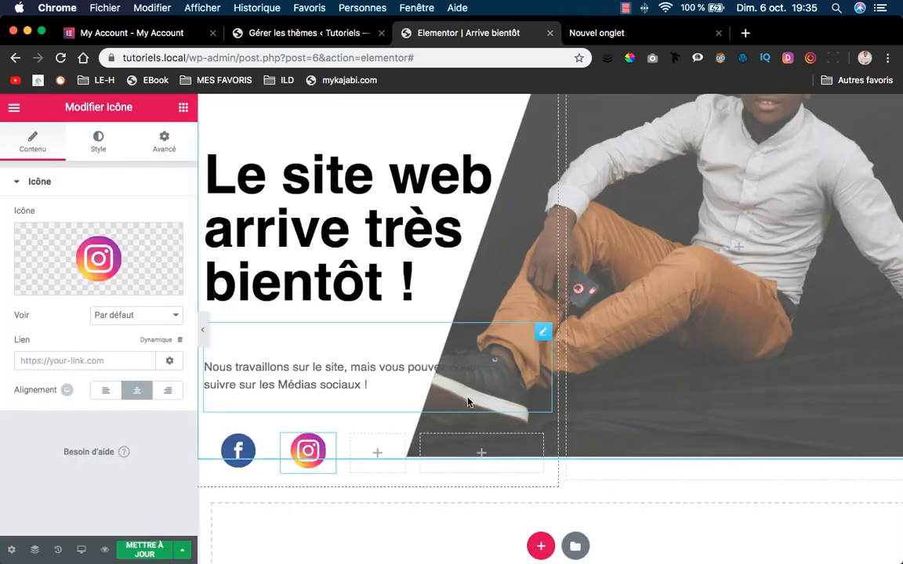
Duplicate the Instagram icon into the third column and give it the YouTube image.
{"action": "right_click", "coordinate": [327, 445]}
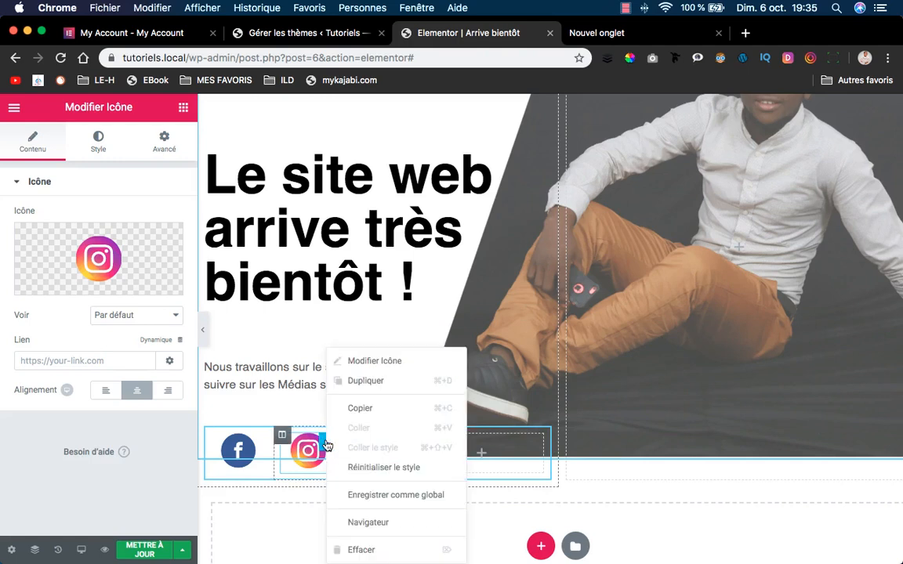
{"action": "left_click", "coordinate": [355, 378]}
{"action": "left_click_drag", "start_coordinate": [325, 454], "coordinate": [385, 471]}
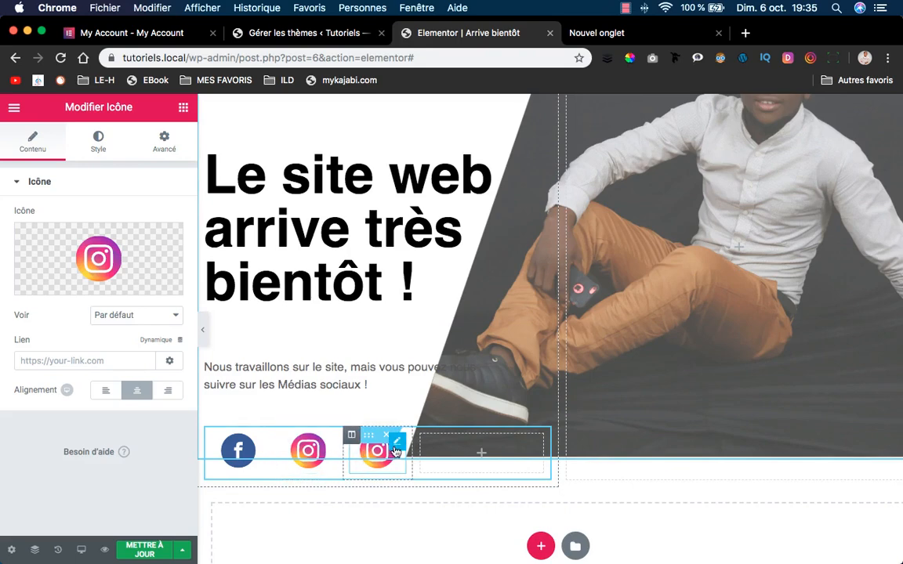
{"action": "mouse_move", "coordinate": [114, 261]}
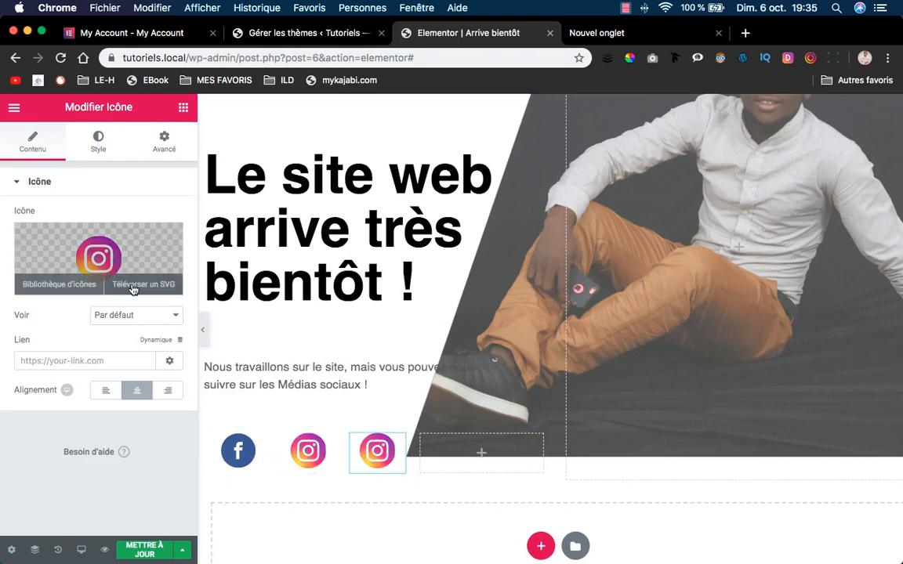
{"action": "left_click", "coordinate": [134, 287]}
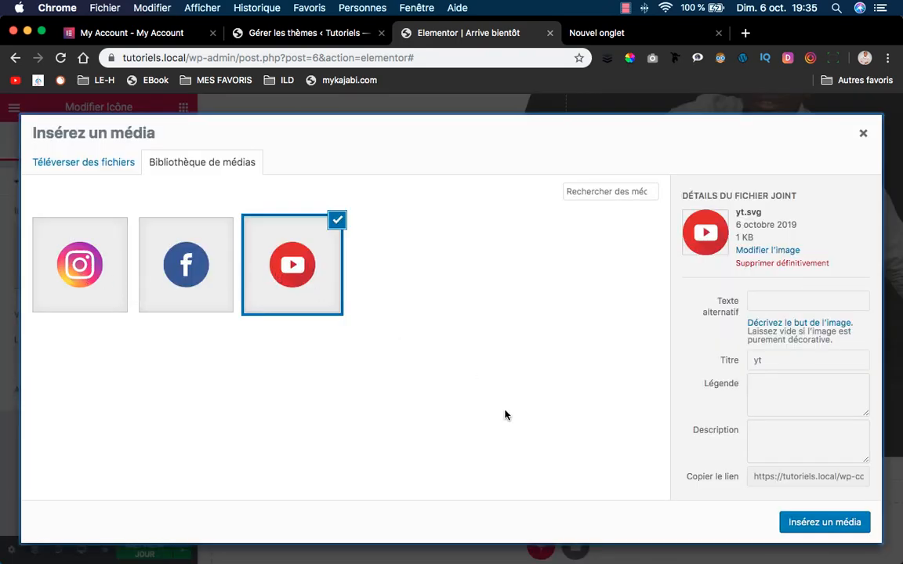
{"action": "left_click", "coordinate": [800, 520]}
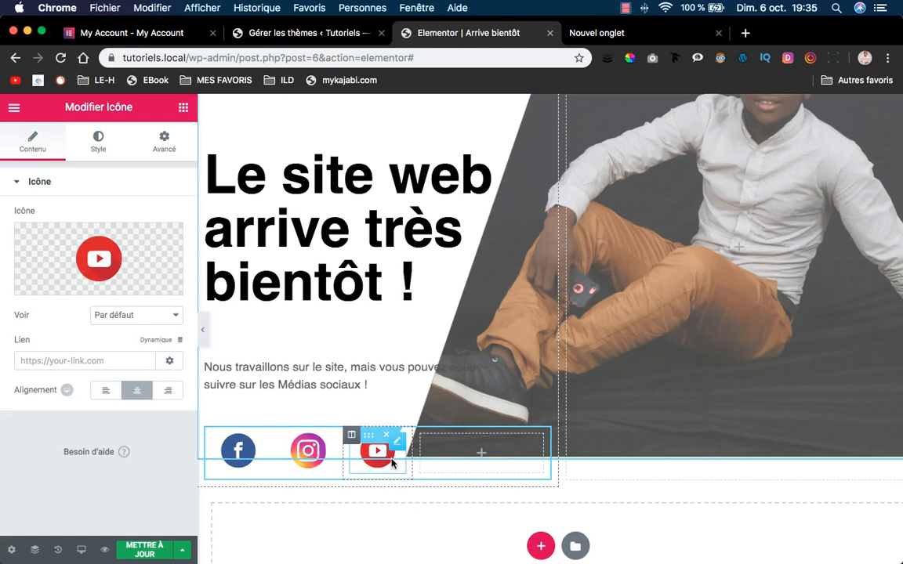
Narrow the Facebook, Instagram and YouTube columns so the icons sit close together.
{"action": "left_click", "coordinate": [366, 437]}
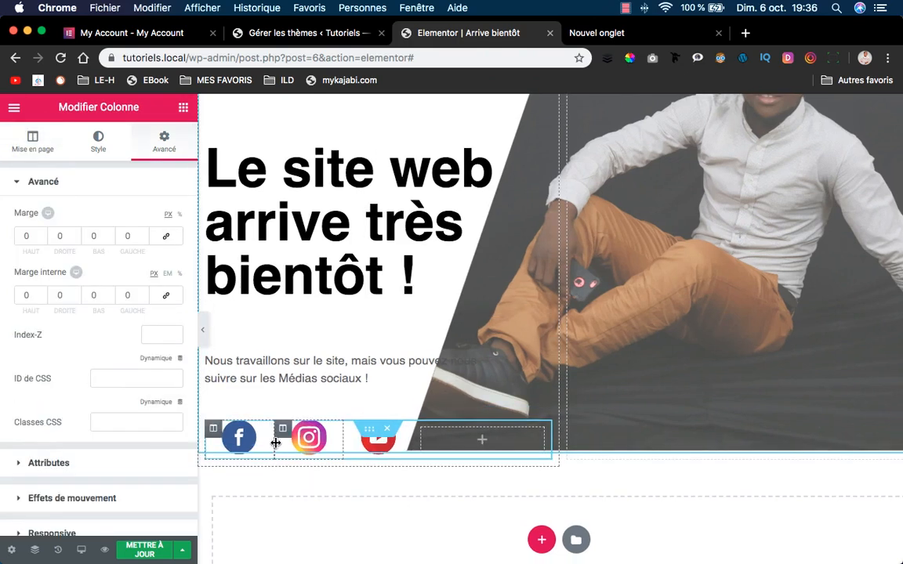
{"action": "left_click_drag", "start_coordinate": [276, 441], "coordinate": [246, 443]}
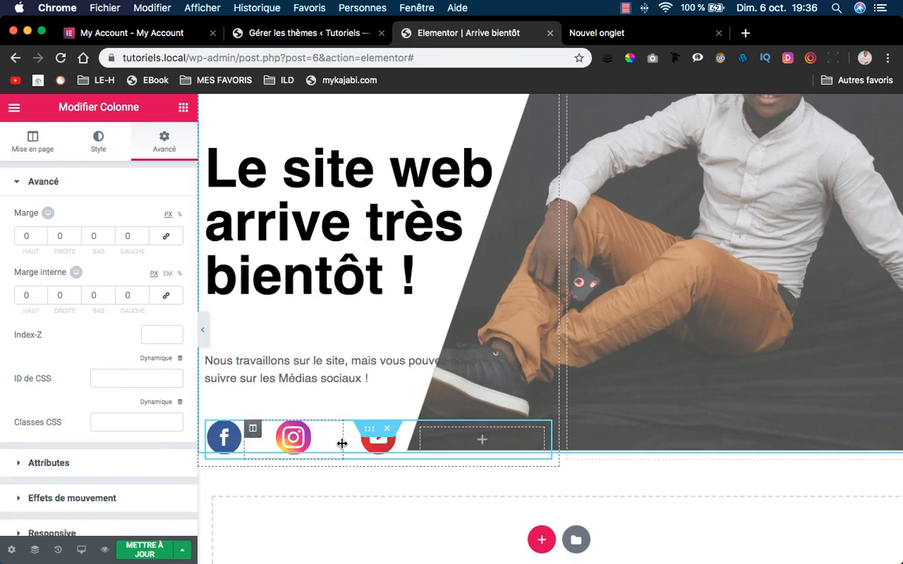
{"action": "left_click_drag", "start_coordinate": [343, 436], "coordinate": [286, 445]}
{"action": "left_click_drag", "start_coordinate": [412, 446], "coordinate": [344, 443]}
{"action": "scroll", "coordinate": [272, 429], "scroll_direction": "down", "scroll_amount": 2}
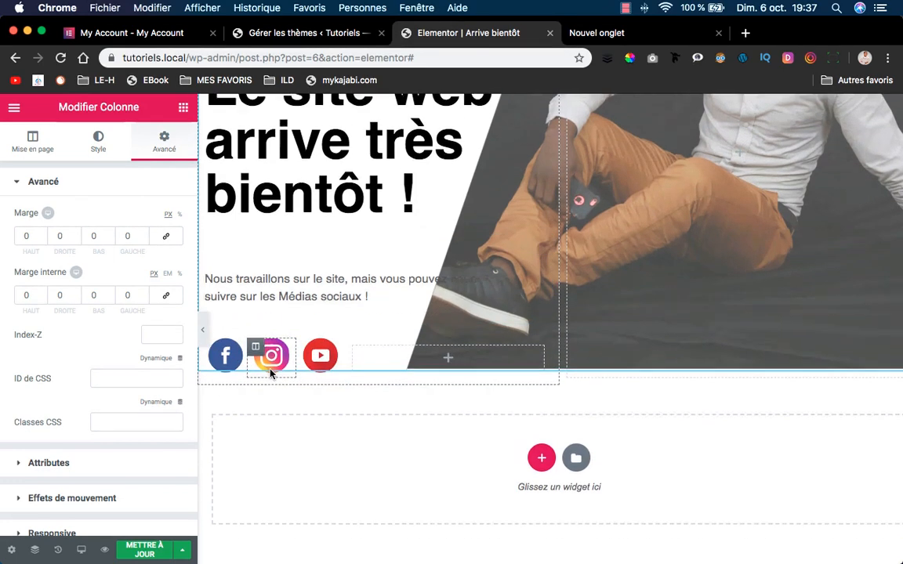
{"action": "scroll", "coordinate": [292, 368], "scroll_direction": "up", "scroll_amount": 1}
{"action": "scroll", "coordinate": [294, 359], "scroll_direction": "down", "scroll_amount": 1}
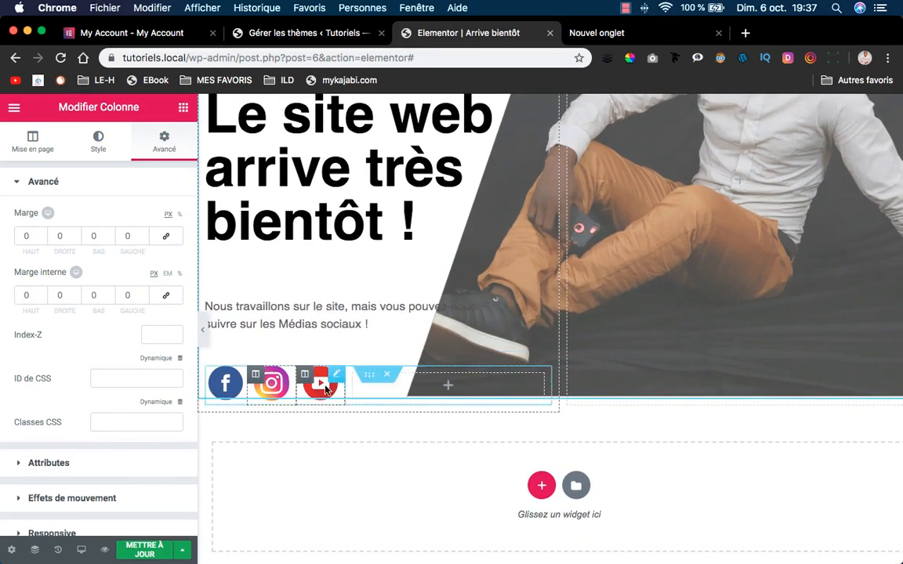
{"action": "scroll", "coordinate": [263, 255], "scroll_direction": "up", "scroll_amount": 5}
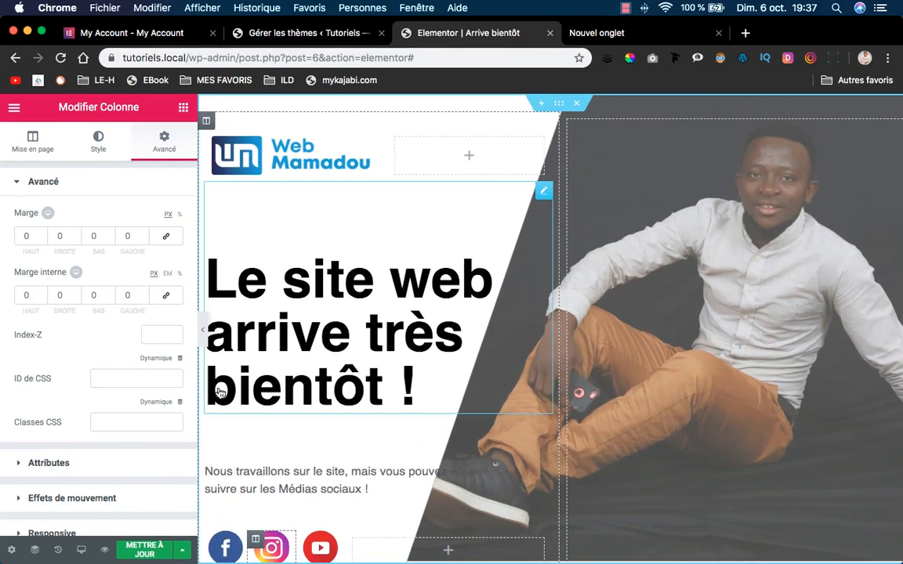
{"action": "left_click", "coordinate": [197, 326]}
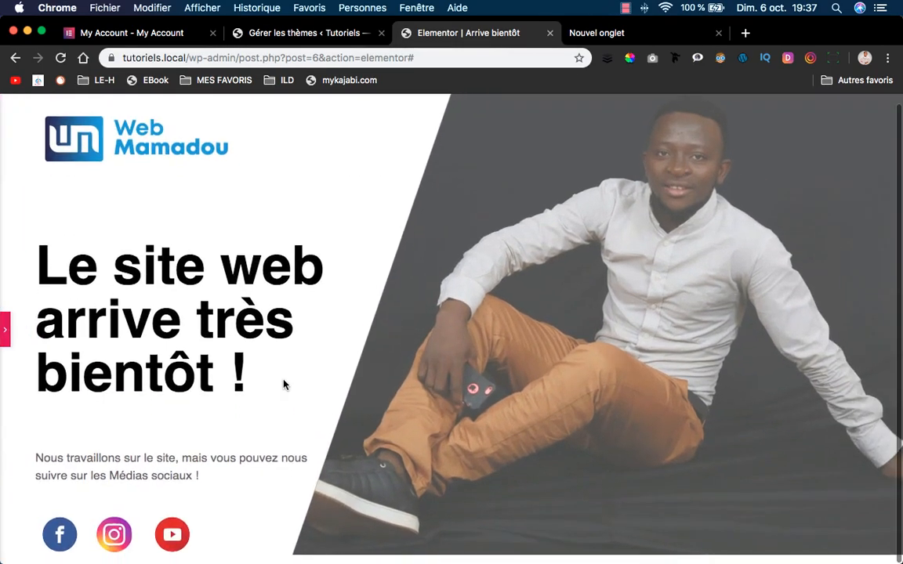
{"action": "left_click", "coordinate": [4, 328]}
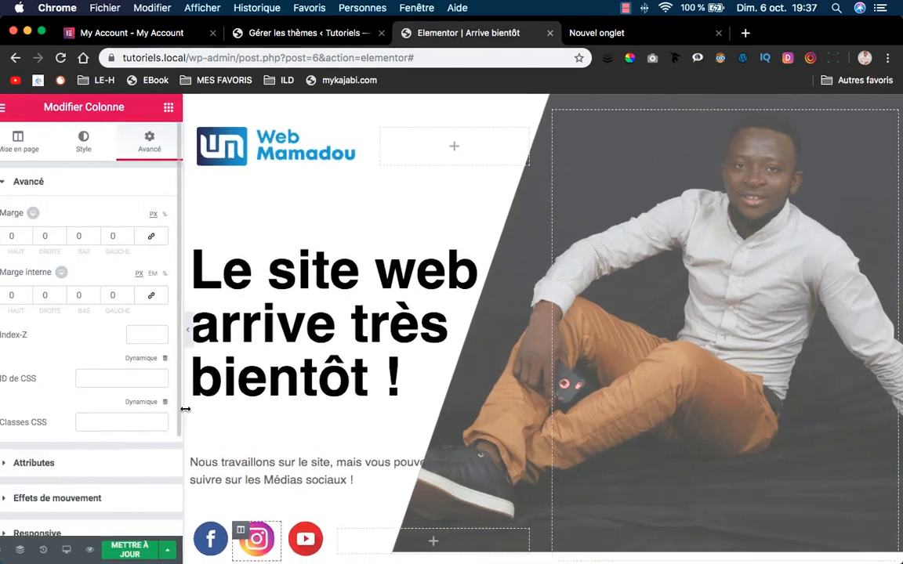
Save with Mettre à jour, check the page preview in a new tab, and return to the editor.
{"action": "left_click", "coordinate": [145, 553]}
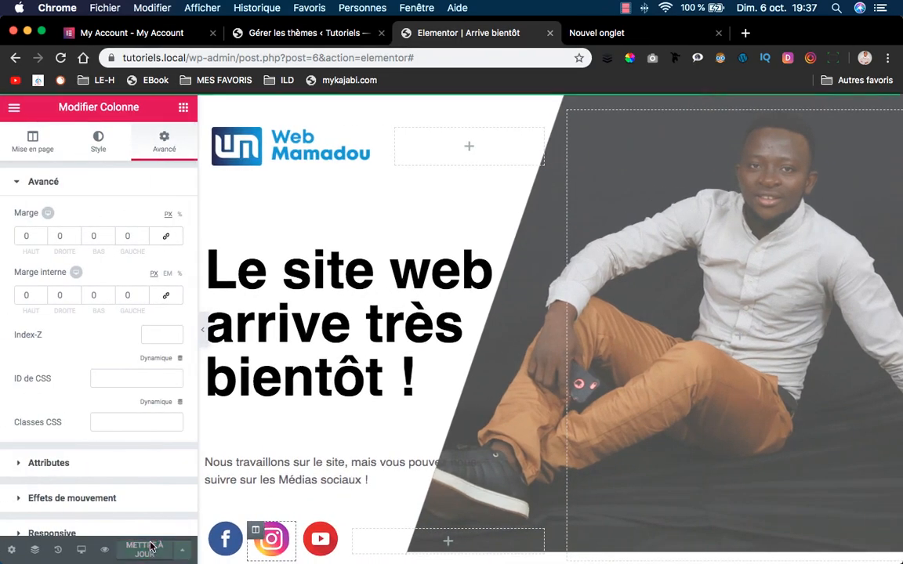
{"action": "left_click", "coordinate": [105, 551]}
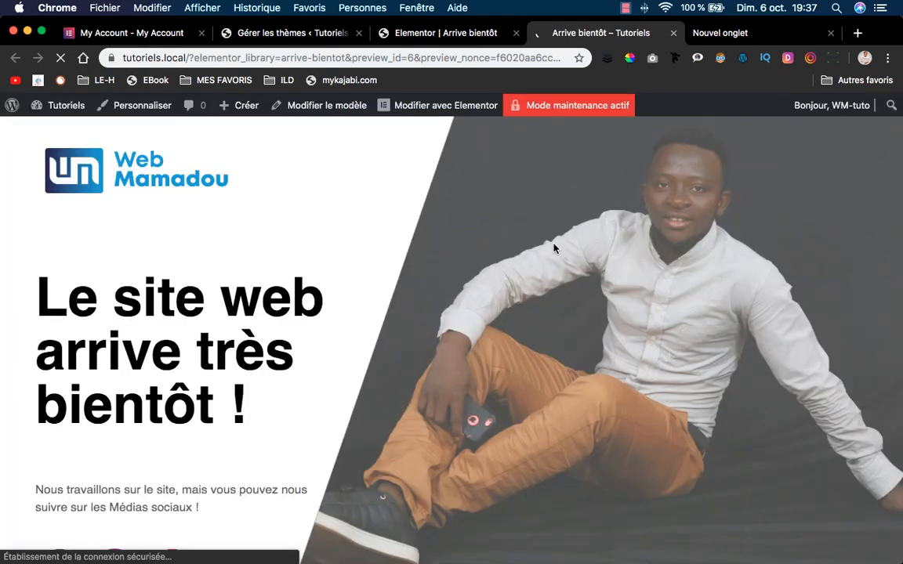
{"action": "scroll", "coordinate": [560, 281], "scroll_direction": "down", "scroll_amount": 1}
{"action": "scroll", "coordinate": [559, 281], "scroll_direction": "up", "scroll_amount": 1}
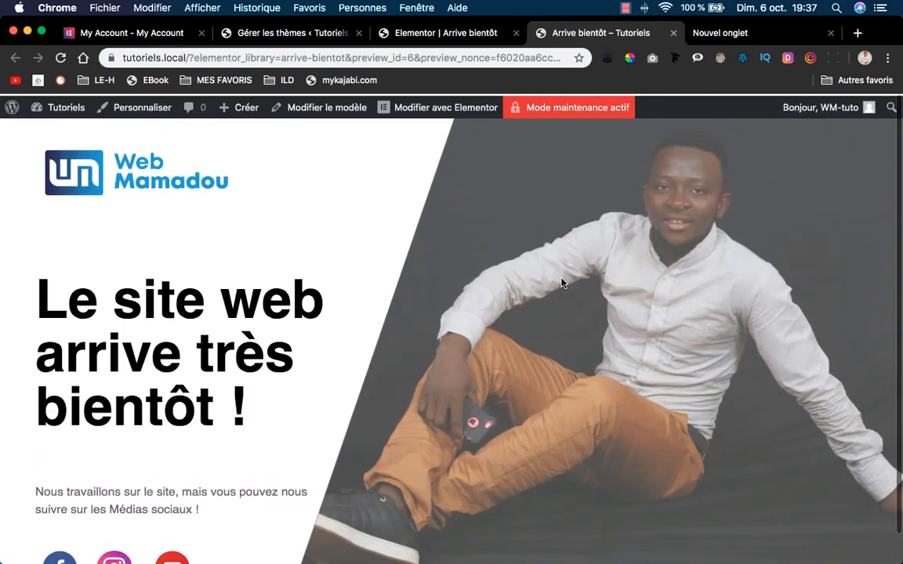
{"action": "scroll", "coordinate": [536, 305], "scroll_direction": "down", "scroll_amount": 1}
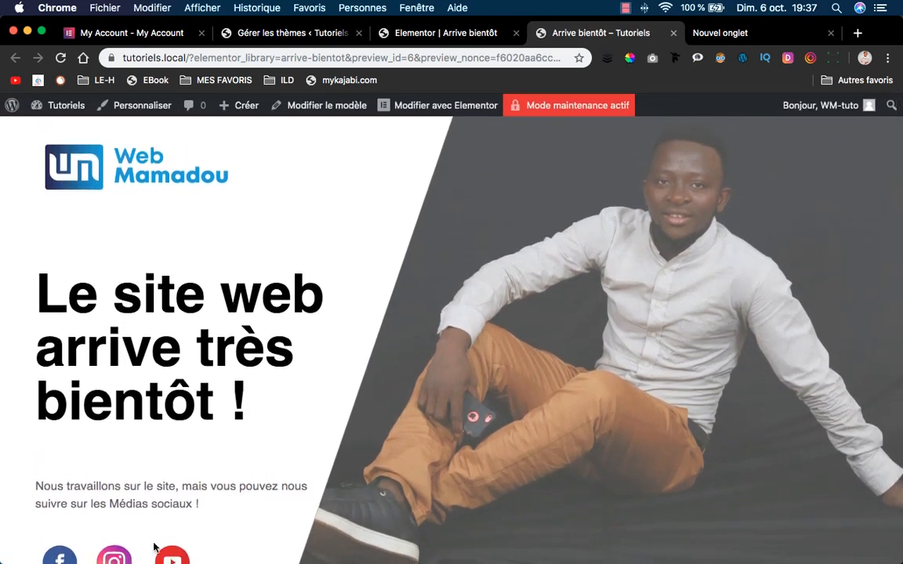
{"action": "left_click", "coordinate": [260, 33]}
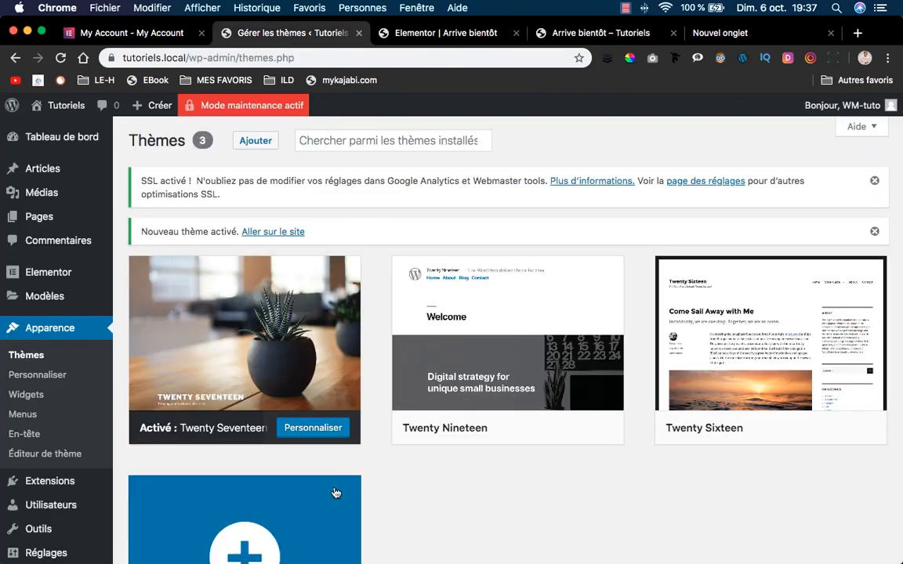
{"action": "left_click", "coordinate": [445, 29]}
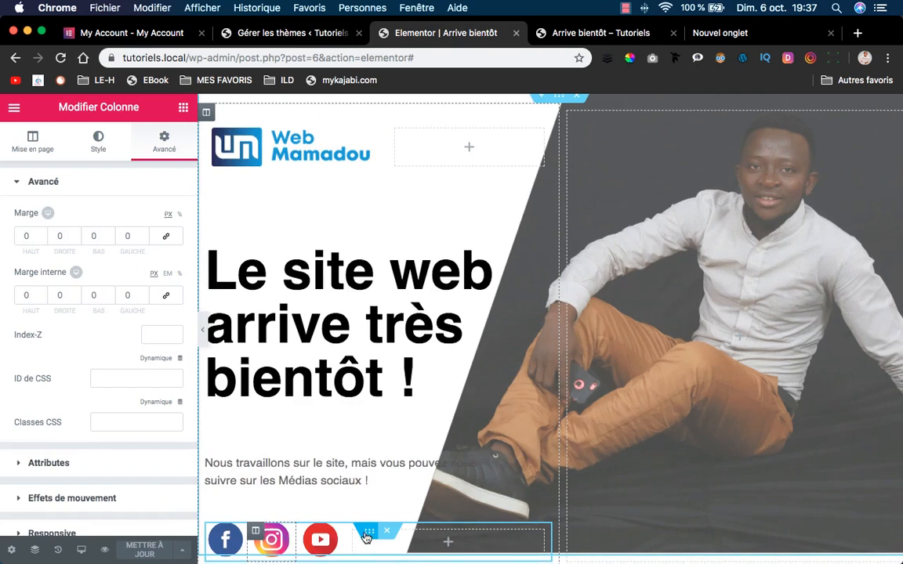
Give the social icons row a negative top margin to pull it upward.
{"action": "left_click", "coordinate": [369, 533]}
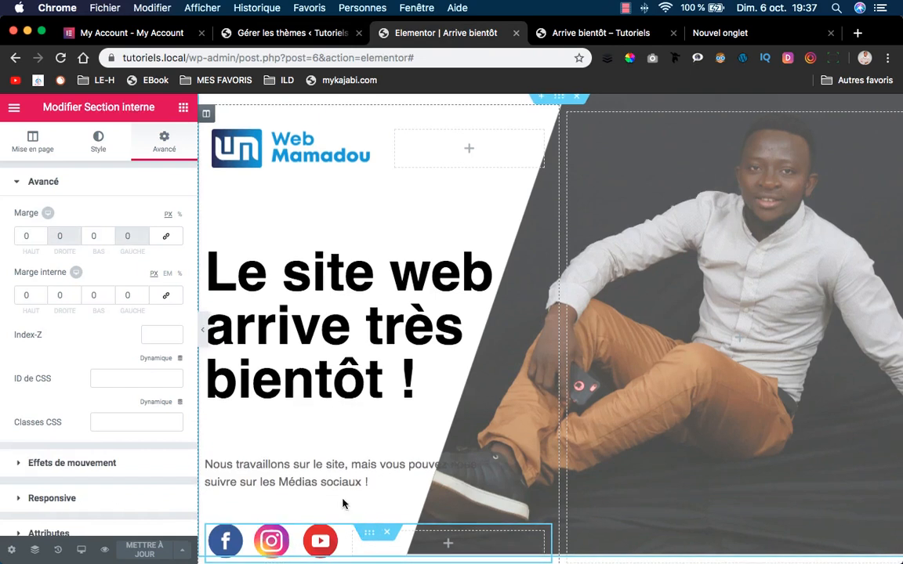
{"action": "left_click", "coordinate": [43, 238]}
{"action": "left_click", "coordinate": [42, 238]}
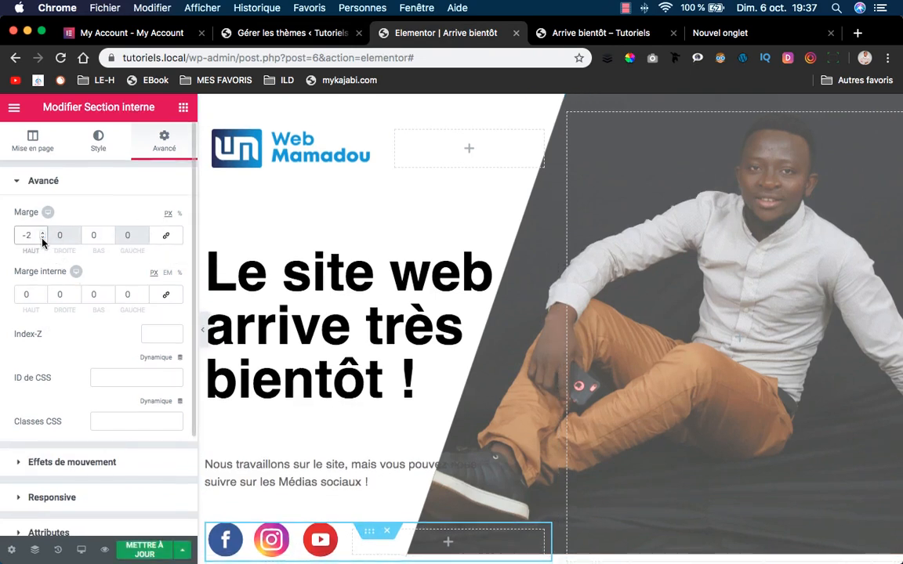
{"action": "left_click_drag", "start_coordinate": [42, 239], "coordinate": [43, 239]}
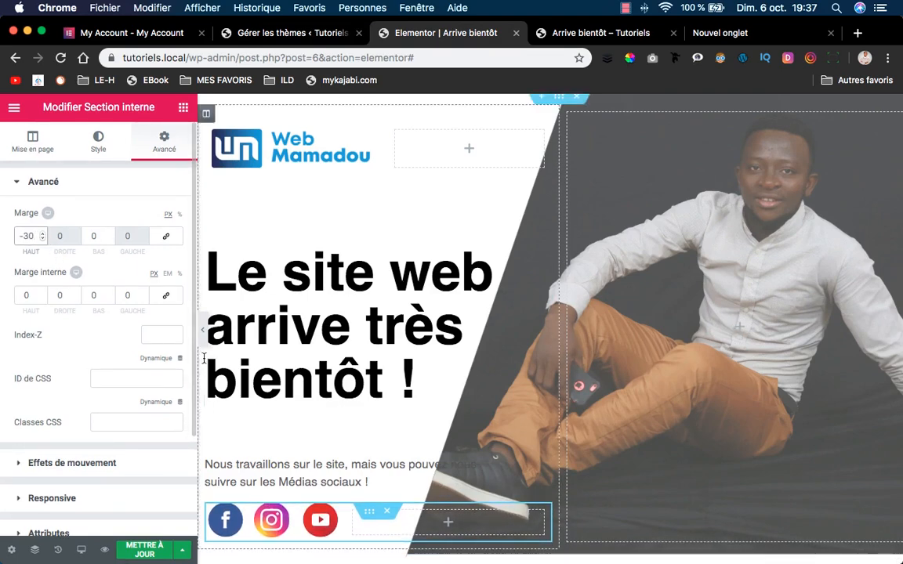
{"action": "left_click", "coordinate": [201, 329]}
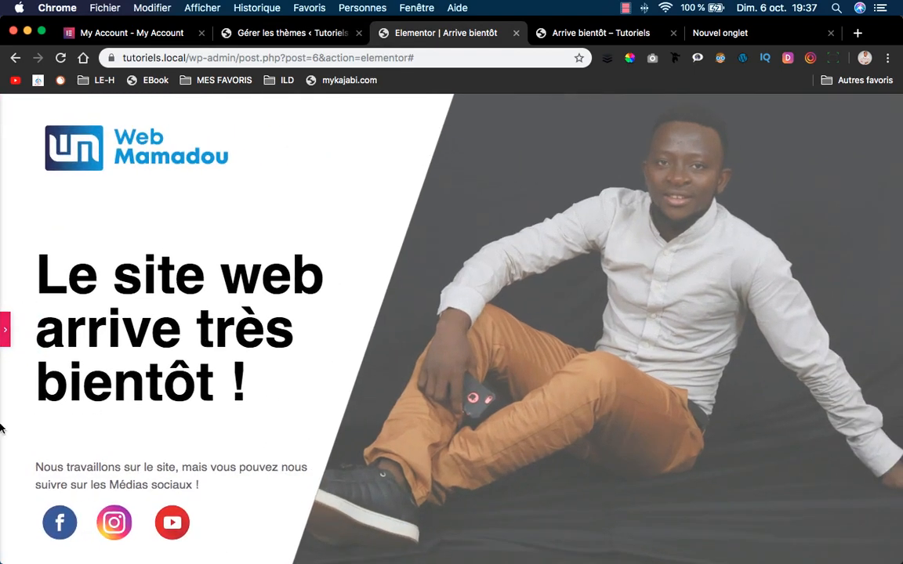
{"action": "left_click", "coordinate": [5, 333]}
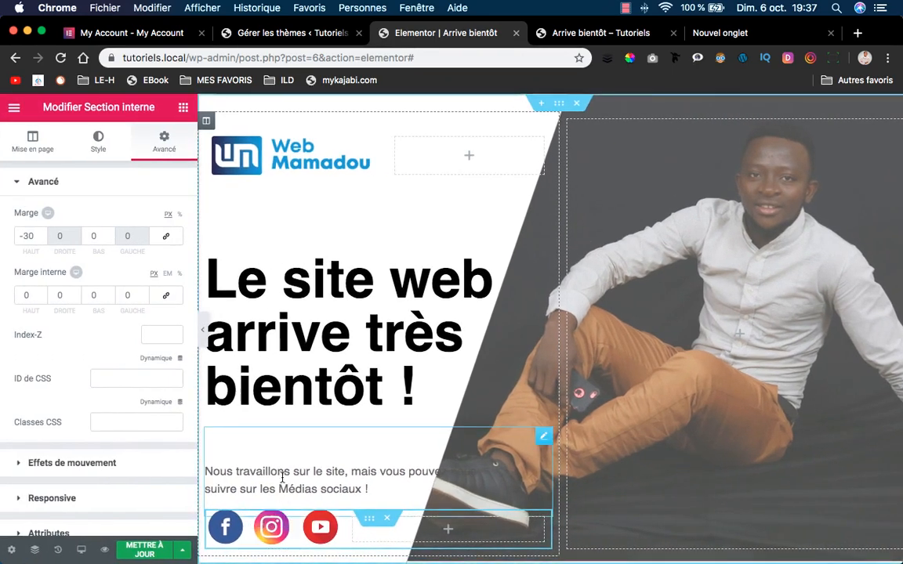
Set the paragraph's top margin to 25 px in its Avancé settings.
{"action": "left_click", "coordinate": [544, 435]}
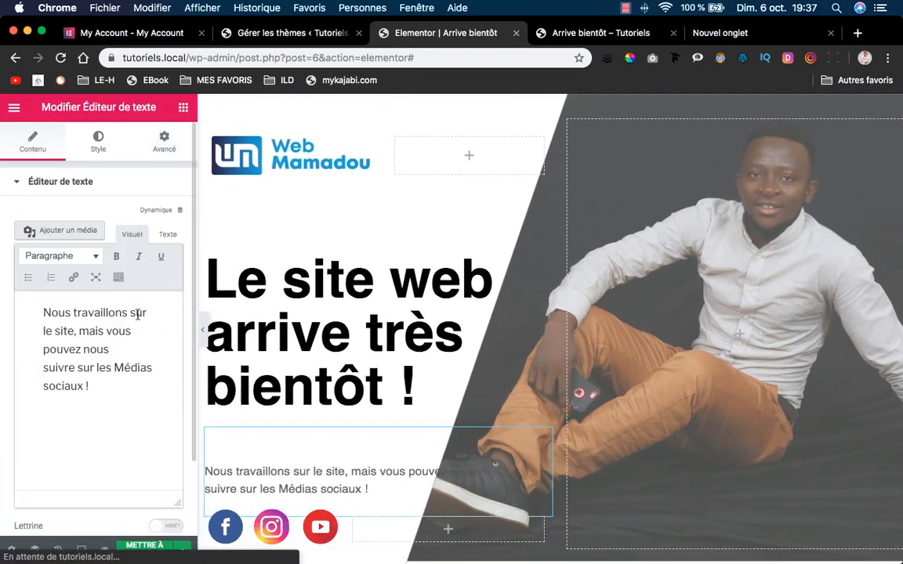
{"action": "left_click", "coordinate": [142, 137]}
{"action": "left_click", "coordinate": [42, 235]}
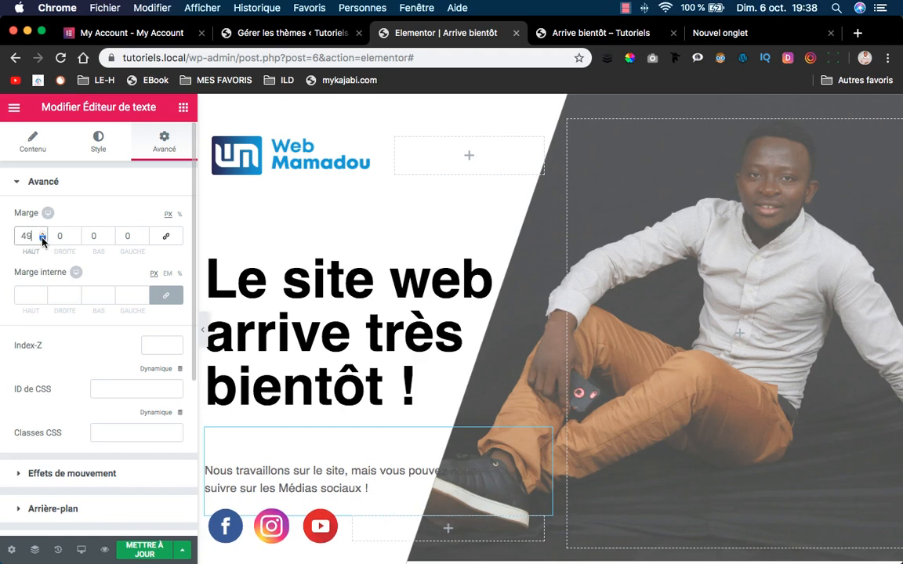
{"action": "left_click", "coordinate": [42, 235]}
{"action": "left_click", "coordinate": [42, 238]}
{"action": "left_click", "coordinate": [42, 238]}
{"action": "left_click", "coordinate": [43, 238]}
{"action": "left_click", "coordinate": [42, 238]}
{"action": "left_click", "coordinate": [43, 238]}
{"action": "left_click", "coordinate": [42, 238]}
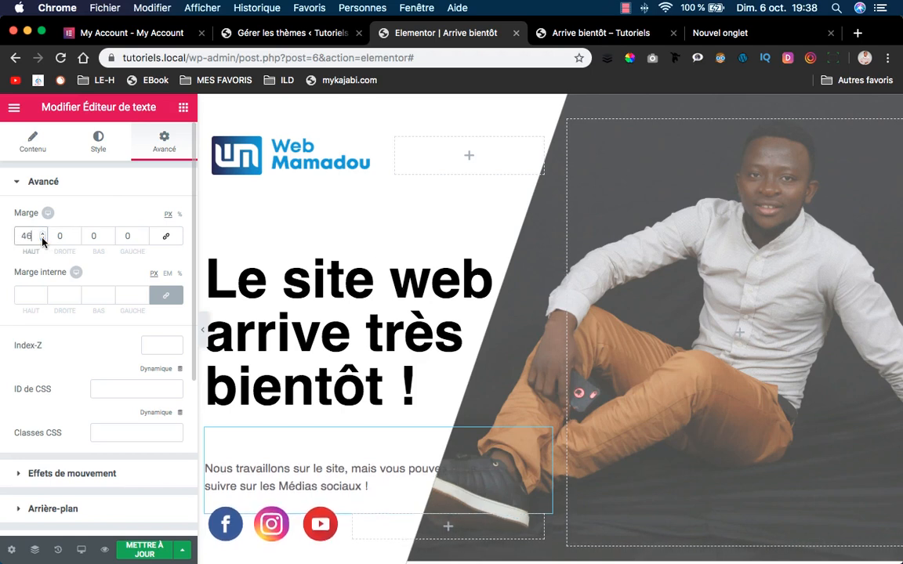
{"action": "left_click", "coordinate": [43, 238]}
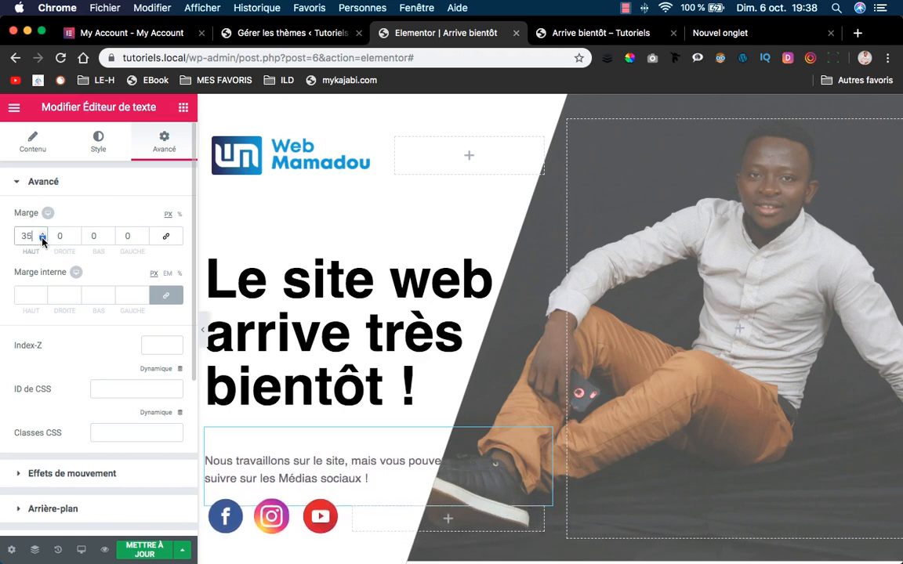
{"action": "left_click", "coordinate": [43, 239]}
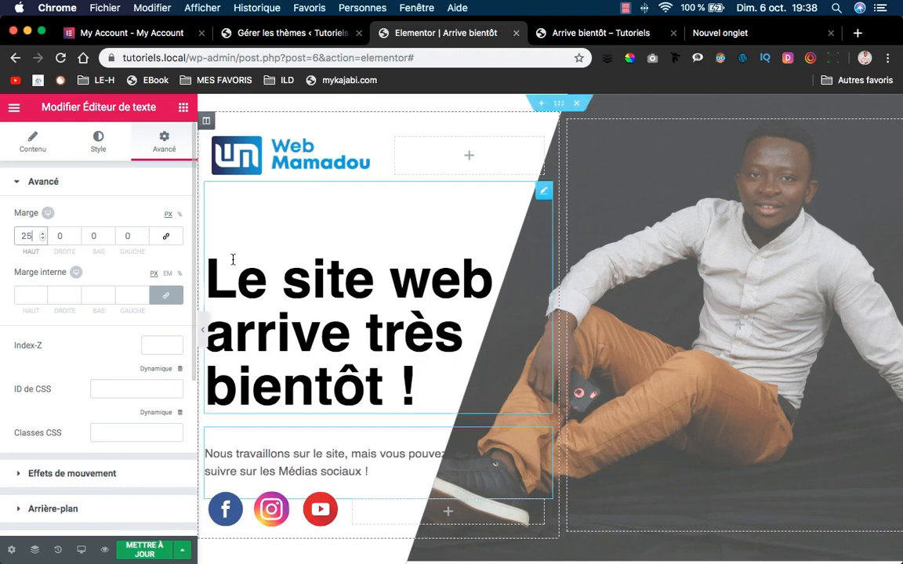
{"action": "left_click", "coordinate": [202, 326]}
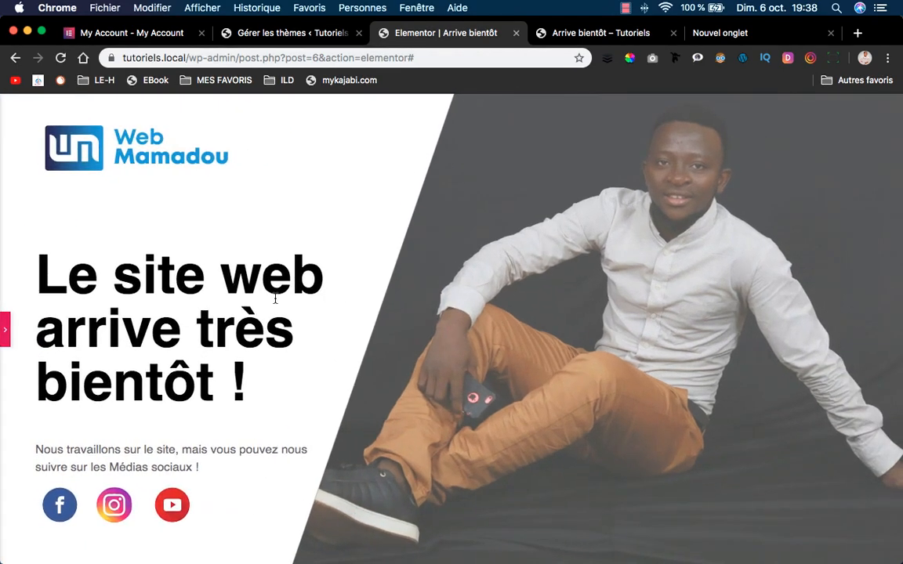
{"action": "left_click", "coordinate": [6, 329]}
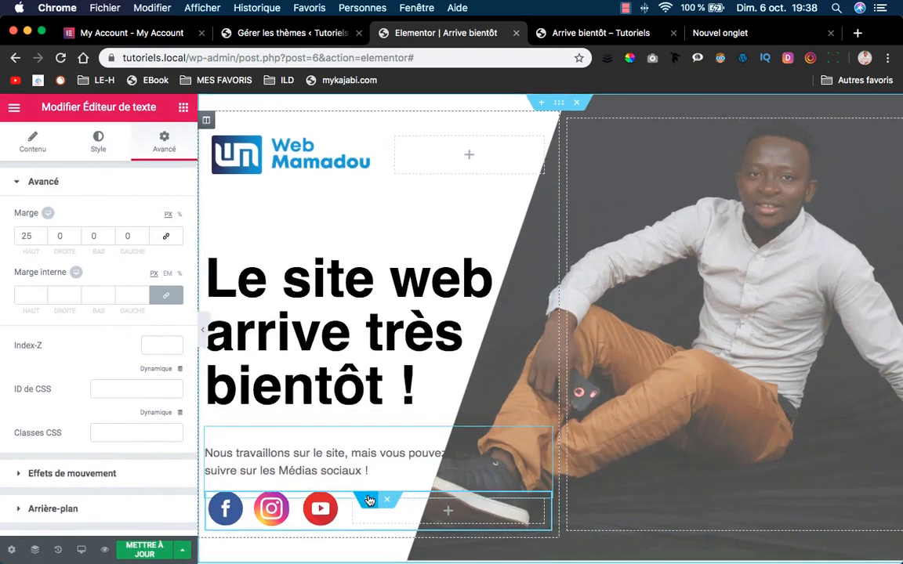
Set the social icons section's top margin to -15 px.
{"action": "left_click", "coordinate": [373, 500]}
{"action": "left_click", "coordinate": [43, 233]}
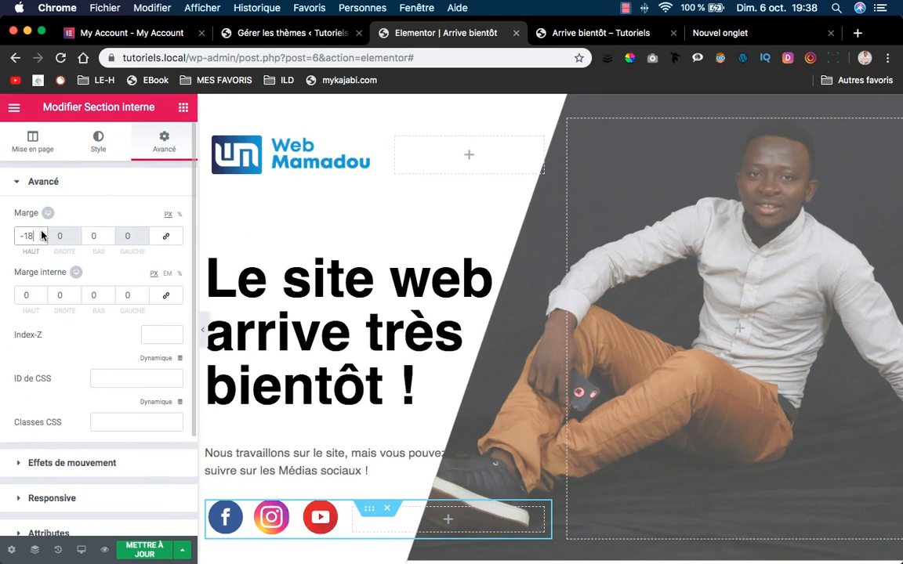
{"action": "left_click", "coordinate": [42, 233]}
{"action": "left_click", "coordinate": [43, 232]}
{"action": "left_click", "coordinate": [43, 232]}
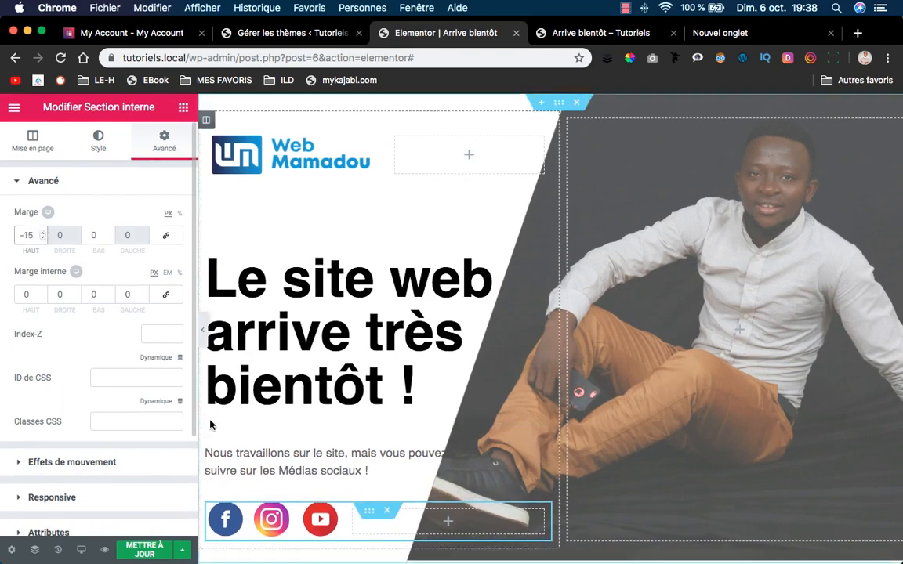
{"action": "left_click", "coordinate": [202, 327]}
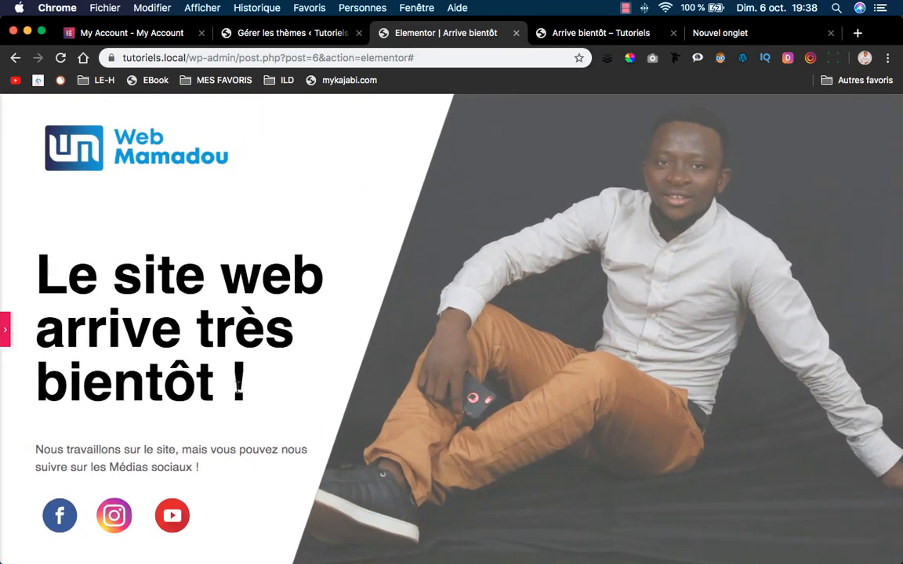
{"action": "left_click", "coordinate": [6, 329]}
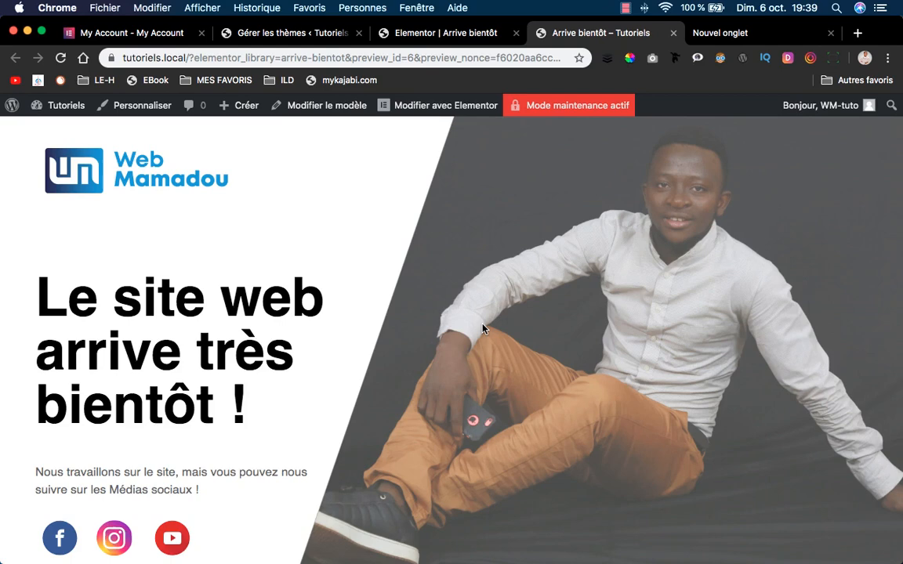
Look over the live coming-soon page in the preview tab, then go back to the Elementor editor.
{"action": "scroll", "coordinate": [369, 384], "scroll_direction": "down", "scroll_amount": 1}
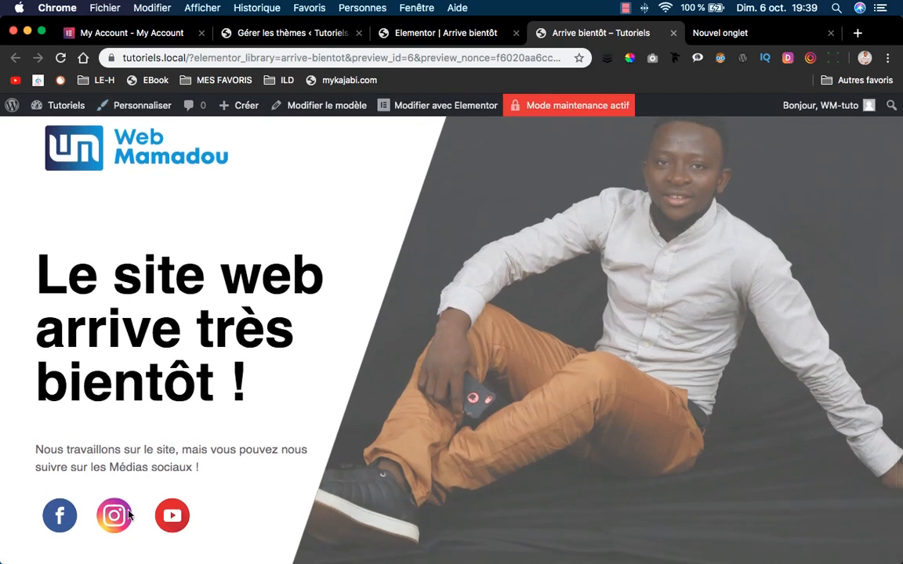
{"action": "left_click", "coordinate": [421, 31]}
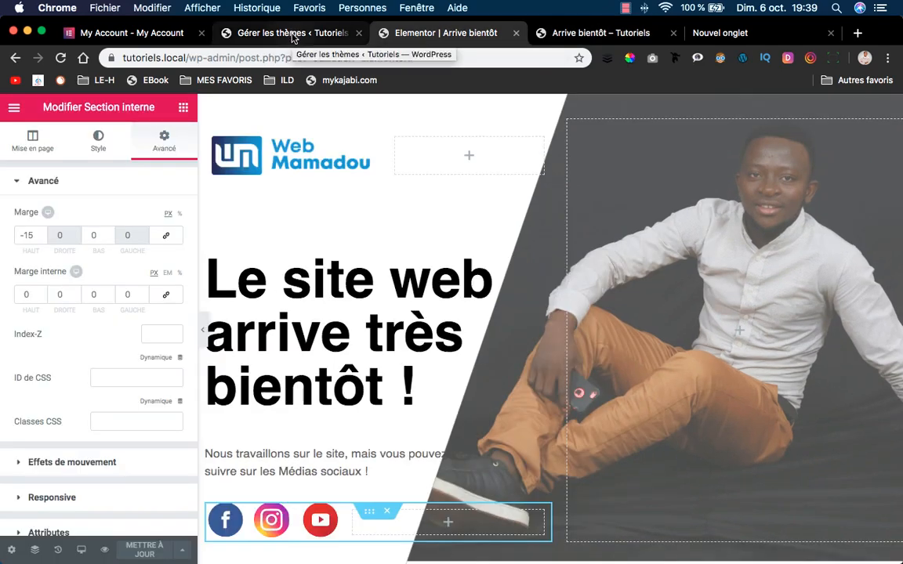
{"action": "scroll", "coordinate": [392, 313], "scroll_direction": "down", "scroll_amount": 2}
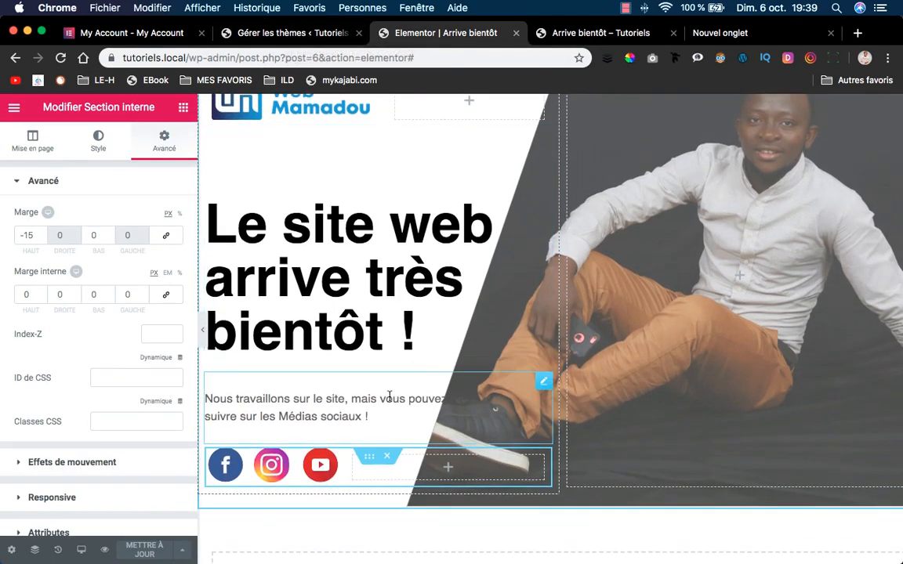
Link the Facebook icon to its profile URL, opening in a new window.
{"action": "left_click", "coordinate": [223, 465]}
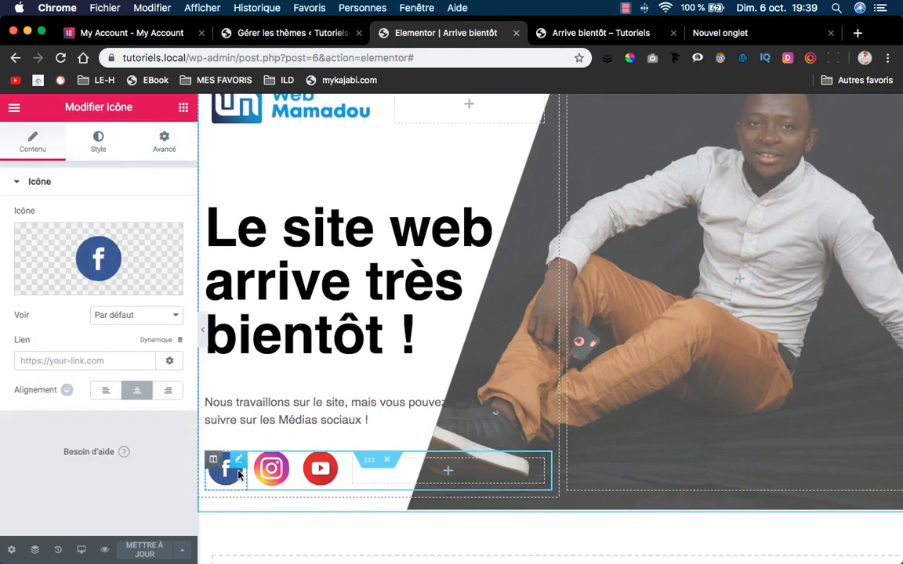
{"action": "left_click", "coordinate": [168, 359]}
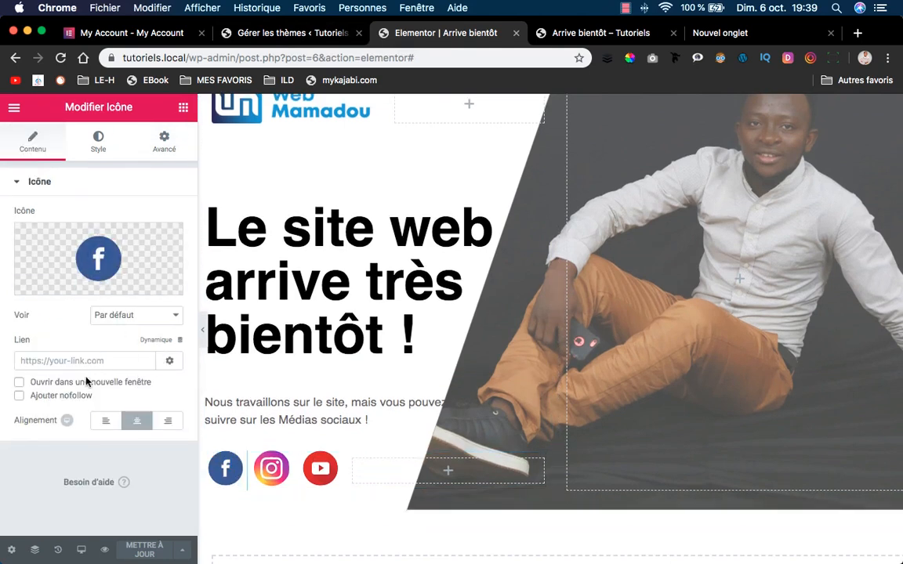
{"action": "left_click", "coordinate": [87, 382]}
{"action": "left_click", "coordinate": [104, 361]}
{"action": "type", "text": "fl.com/webmamadou"}
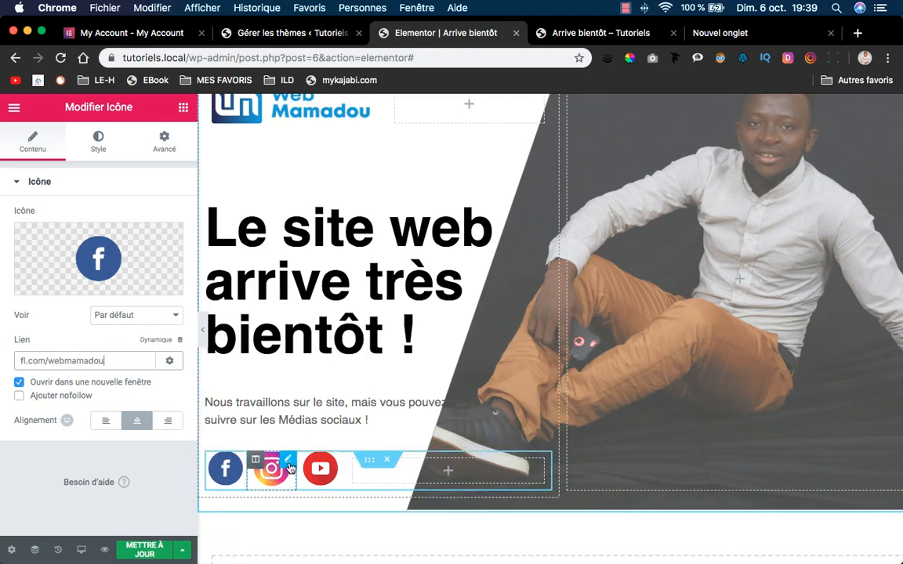
Link the Instagram icon to its profile and the YouTube icon to its channel, opening in a new window.
{"action": "left_click", "coordinate": [289, 468]}
{"action": "left_click", "coordinate": [109, 362]}
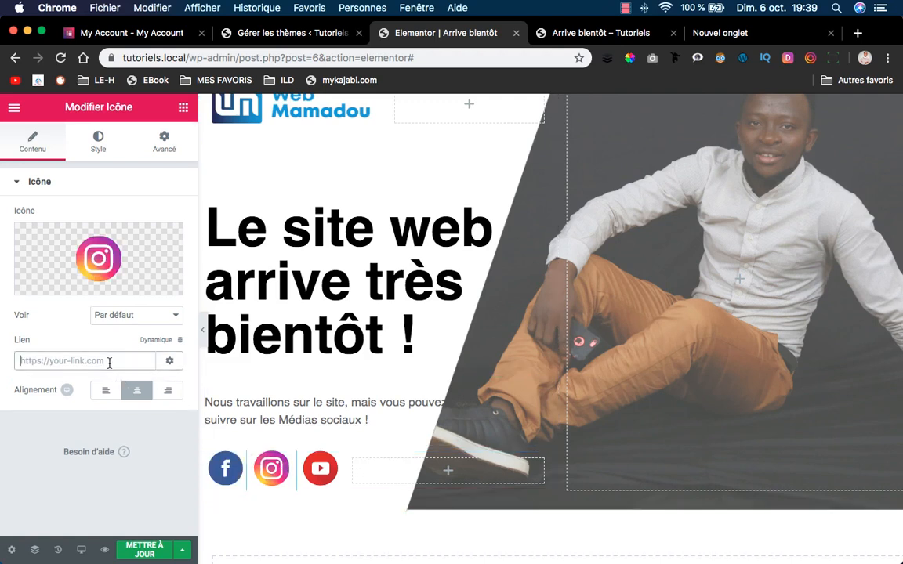
{"action": "type", "text": "instagram.com/webamadou"}
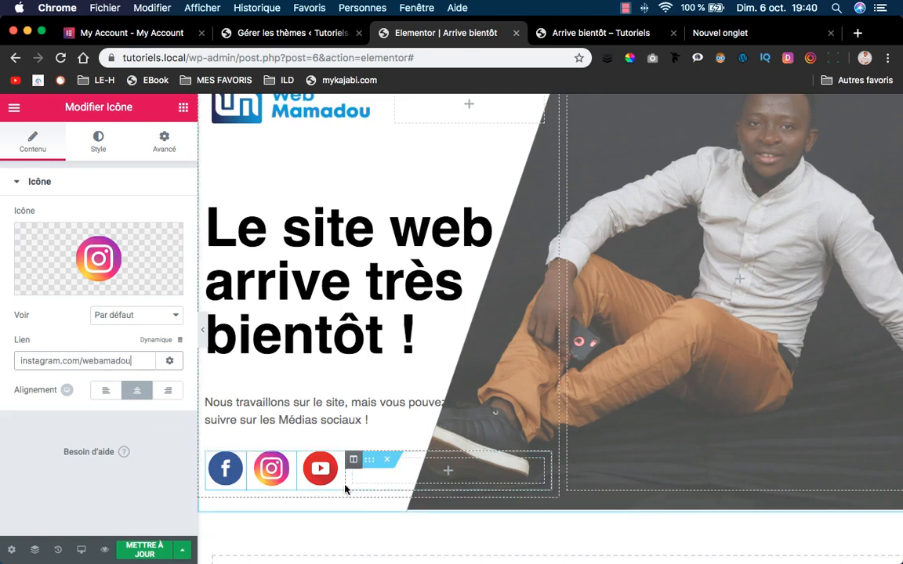
{"action": "left_click", "coordinate": [313, 462]}
{"action": "left_click", "coordinate": [123, 359]}
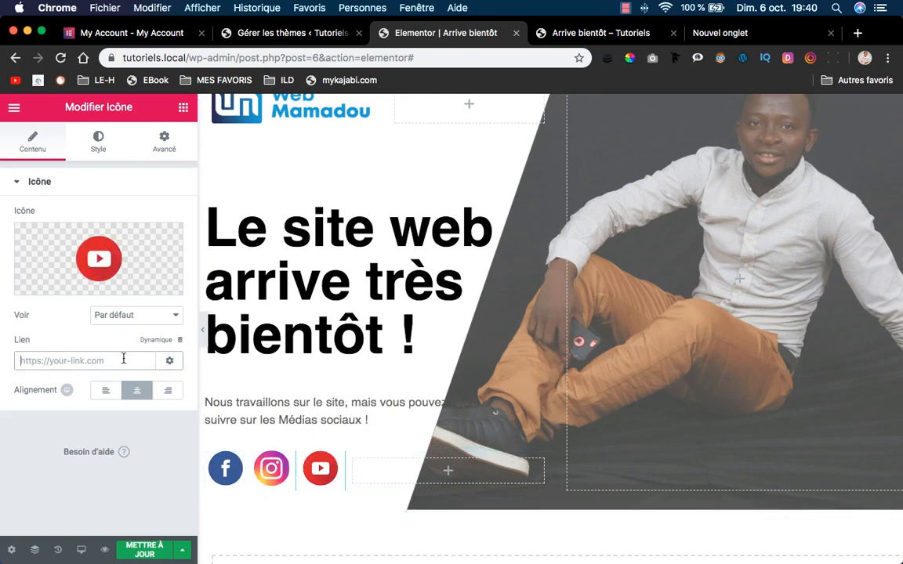
{"action": "type", "text": "webmamadou.com/youtube"}
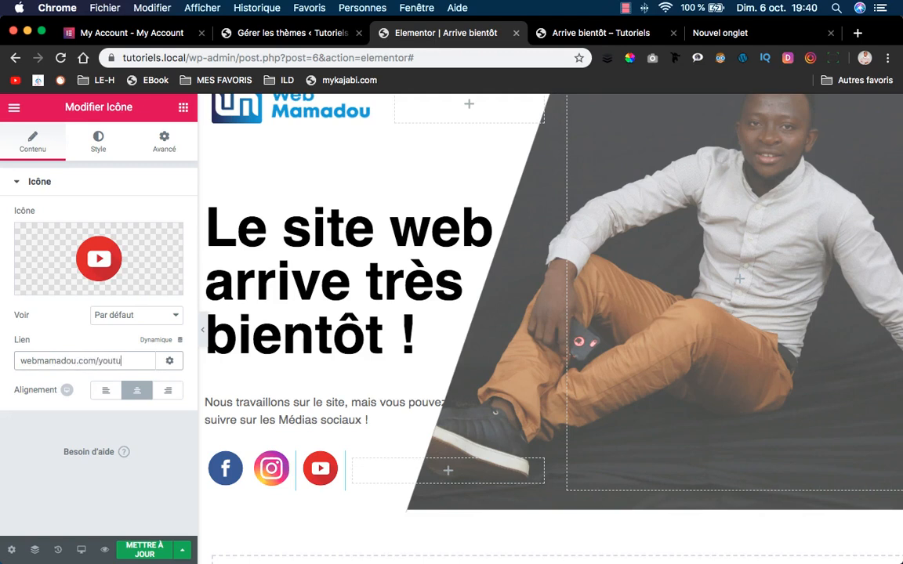
{"action": "left_click", "coordinate": [169, 361]}
{"action": "left_click", "coordinate": [105, 382]}
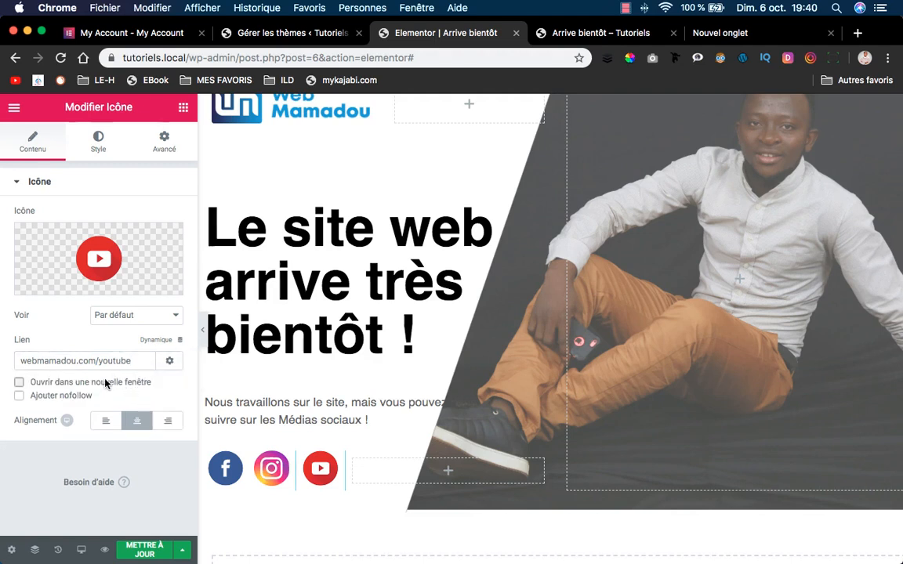
Make the Instagram link open in a new window and recheck the Facebook link options.
{"action": "left_click", "coordinate": [272, 454]}
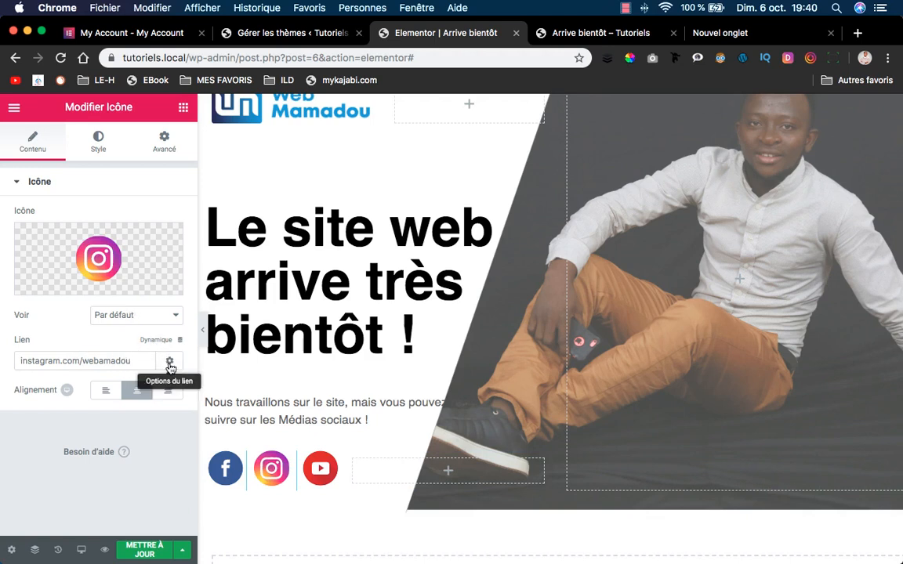
{"action": "left_click", "coordinate": [170, 362]}
{"action": "left_click", "coordinate": [62, 383]}
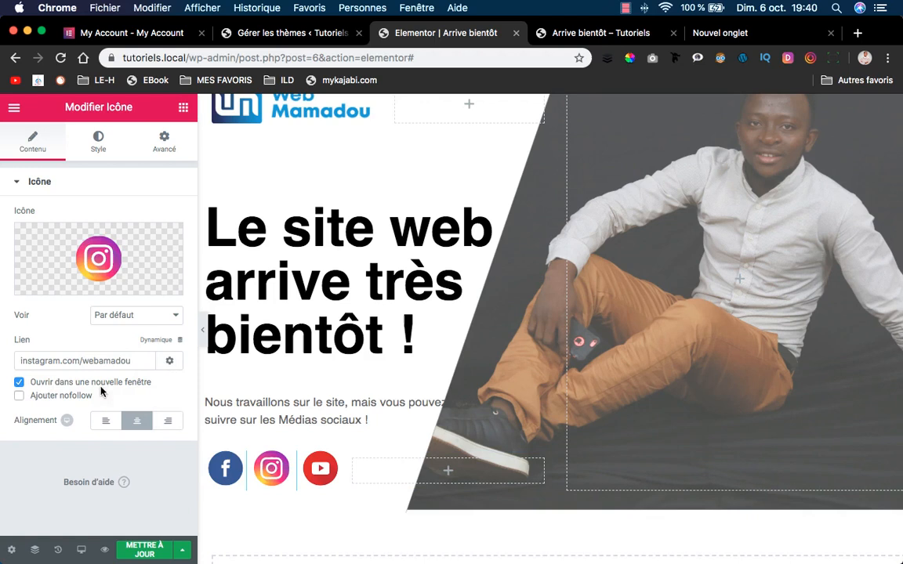
{"action": "left_click", "coordinate": [234, 467]}
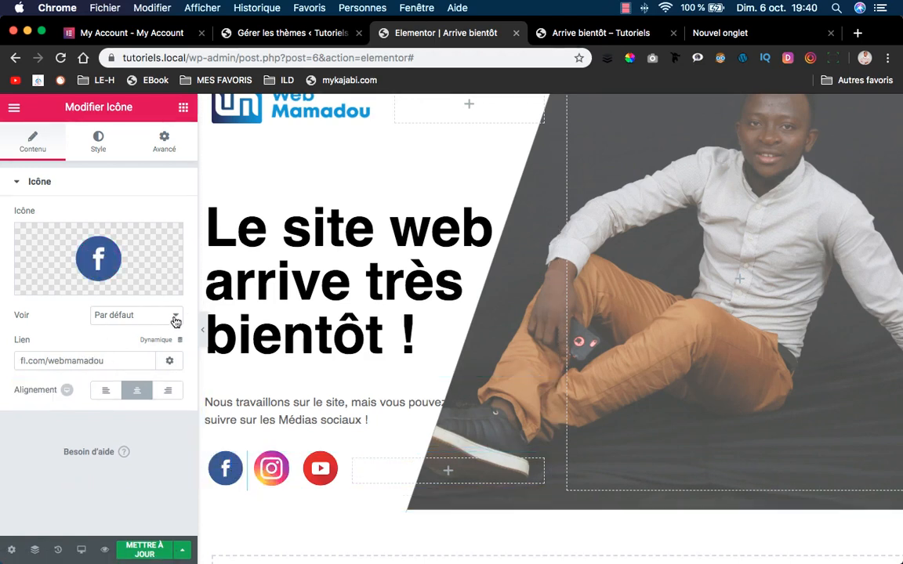
{"action": "left_click", "coordinate": [169, 360]}
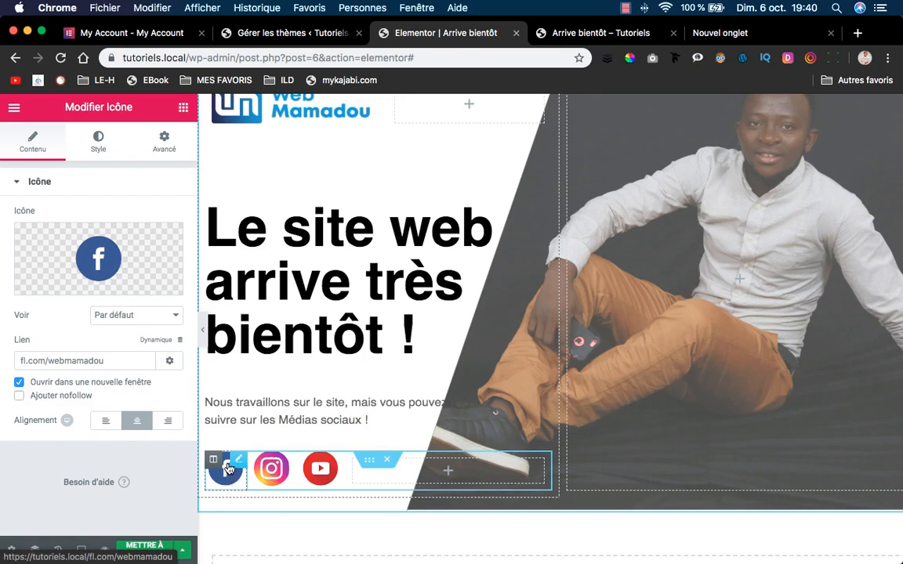
{"action": "left_click", "coordinate": [152, 553]}
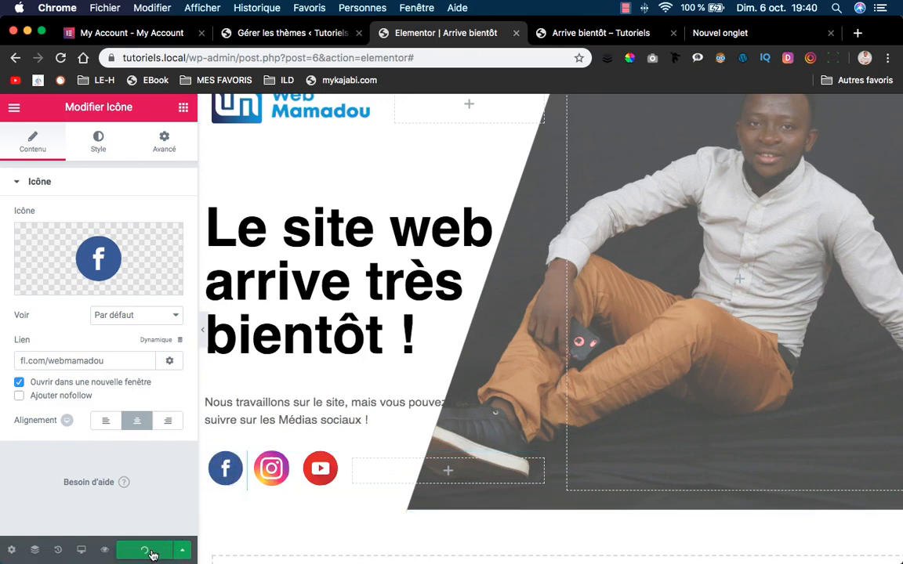
{"action": "left_click", "coordinate": [20, 360]}
{"action": "type", "text": "https://"}
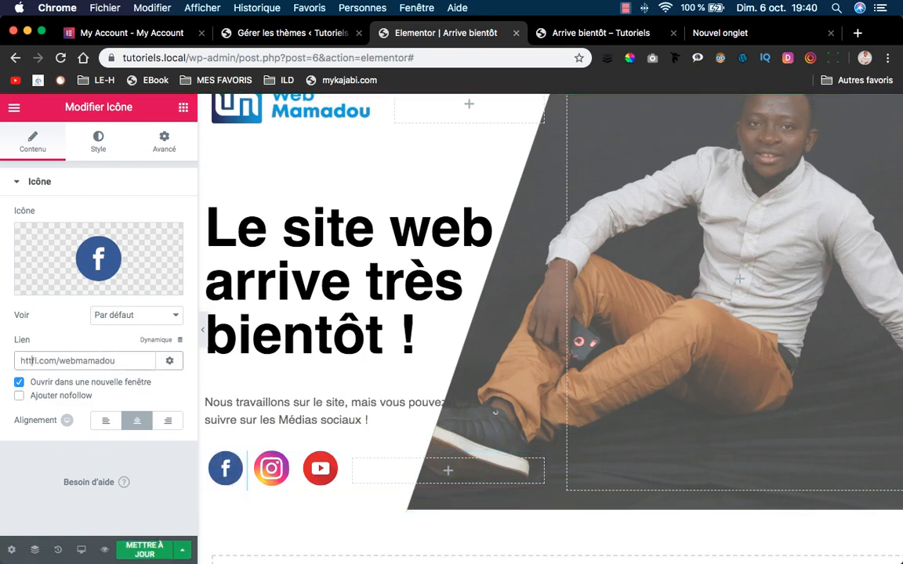
{"action": "left_click", "coordinate": [145, 550]}
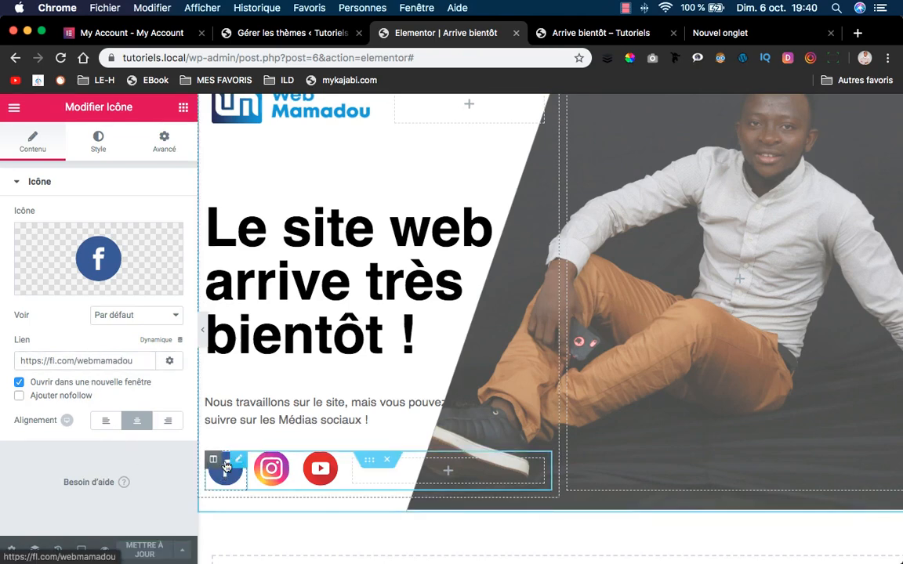
{"action": "left_click", "coordinate": [271, 468]}
{"action": "left_click", "coordinate": [21, 361]}
{"action": "type", "text": "https://instagram.com/webamad"}
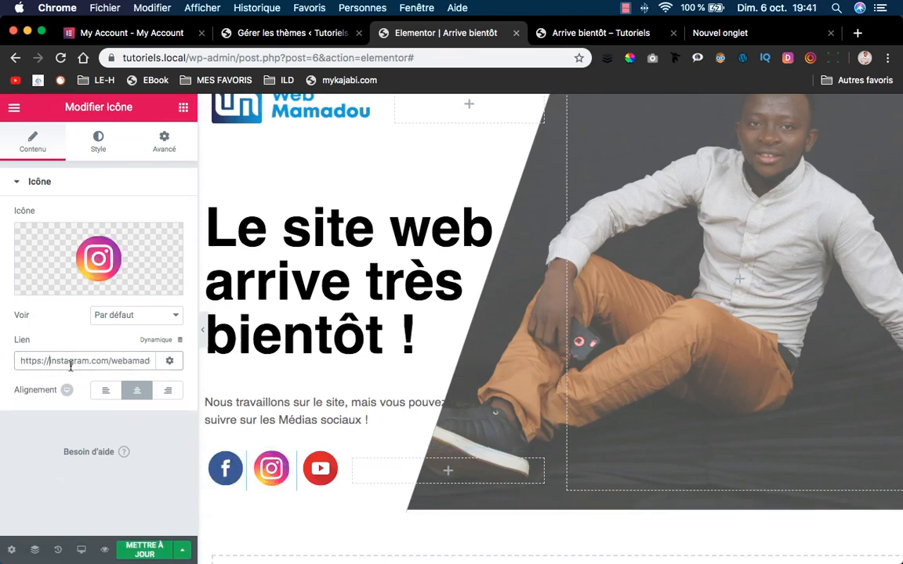
{"action": "left_click", "coordinate": [320, 468]}
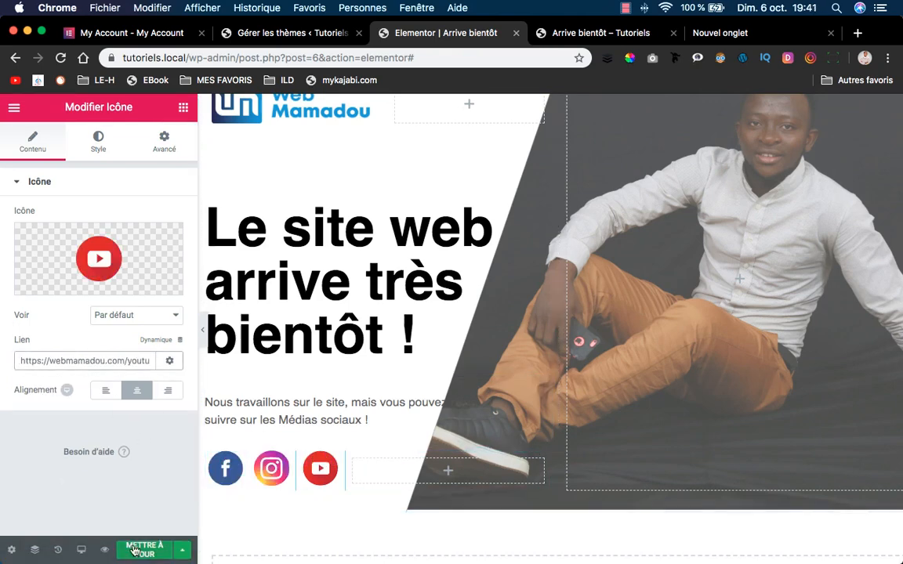
Test the Facebook and Instagram icons on the coming-soon preview page.
{"action": "left_click", "coordinate": [600, 33]}
{"action": "left_click", "coordinate": [64, 540]}
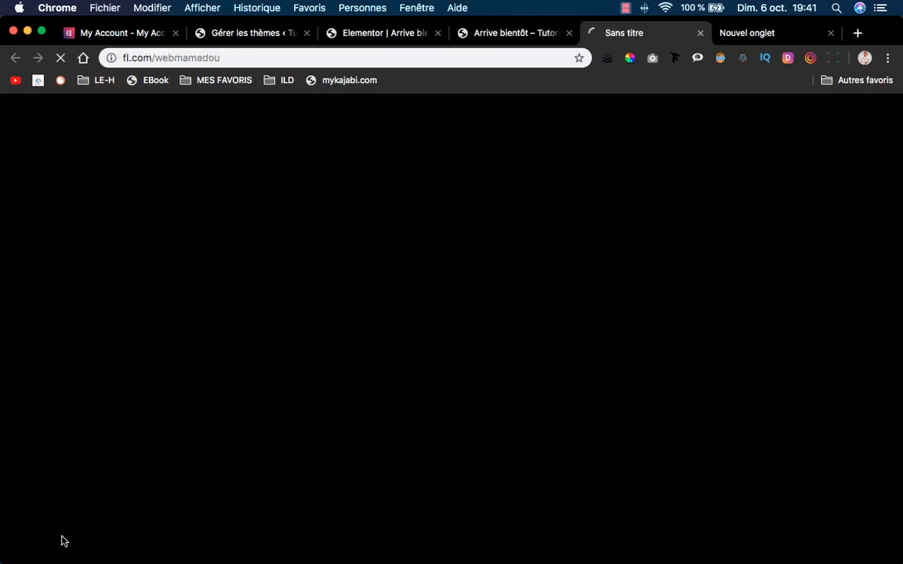
{"action": "left_click", "coordinate": [529, 36]}
{"action": "left_click", "coordinate": [113, 541]}
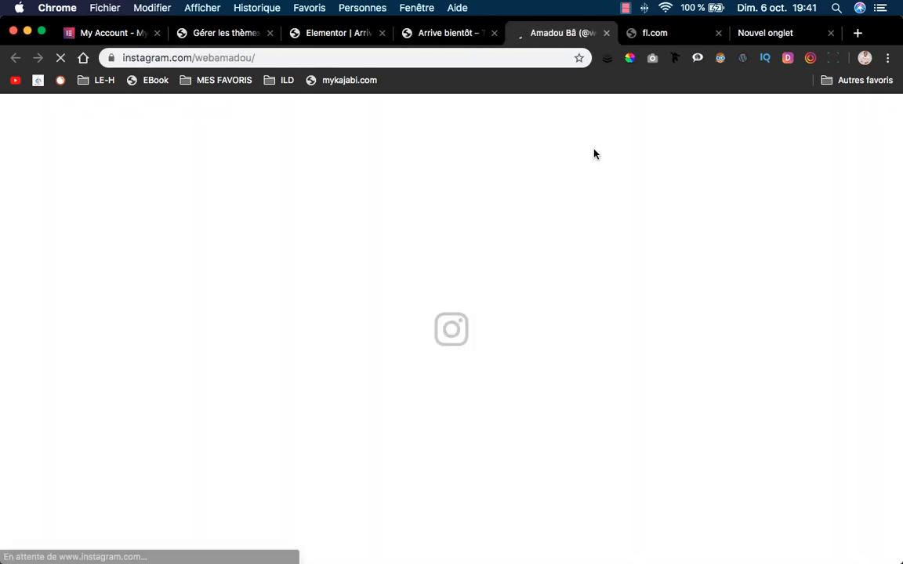
{"action": "left_click", "coordinate": [453, 36]}
{"action": "left_click", "coordinate": [339, 32]}
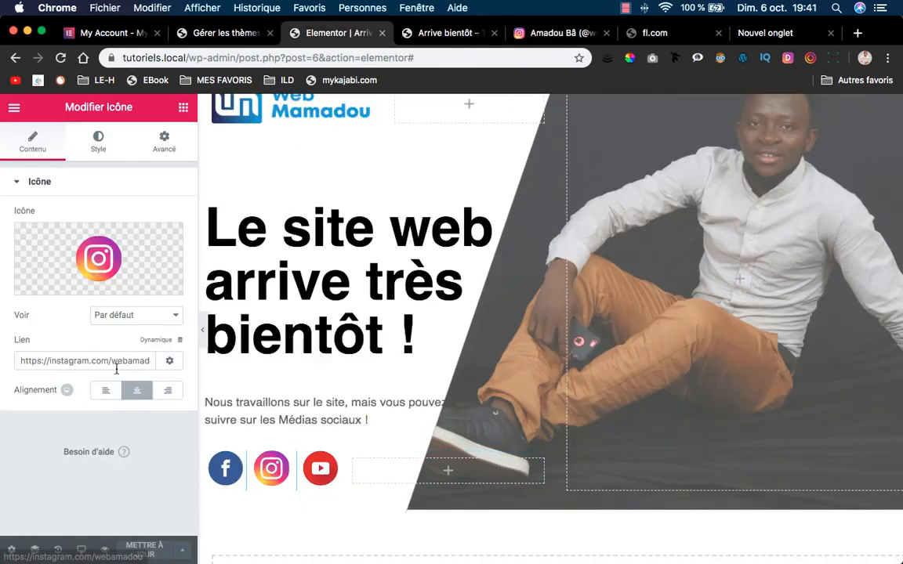
{"action": "left_click", "coordinate": [130, 362]}
{"action": "type", "text": "m"}
{"action": "left_click", "coordinate": [144, 549]}
{"action": "left_click", "coordinate": [225, 468]}
{"action": "left_click", "coordinate": [56, 362]}
{"action": "key", "text": "BackSpace"}
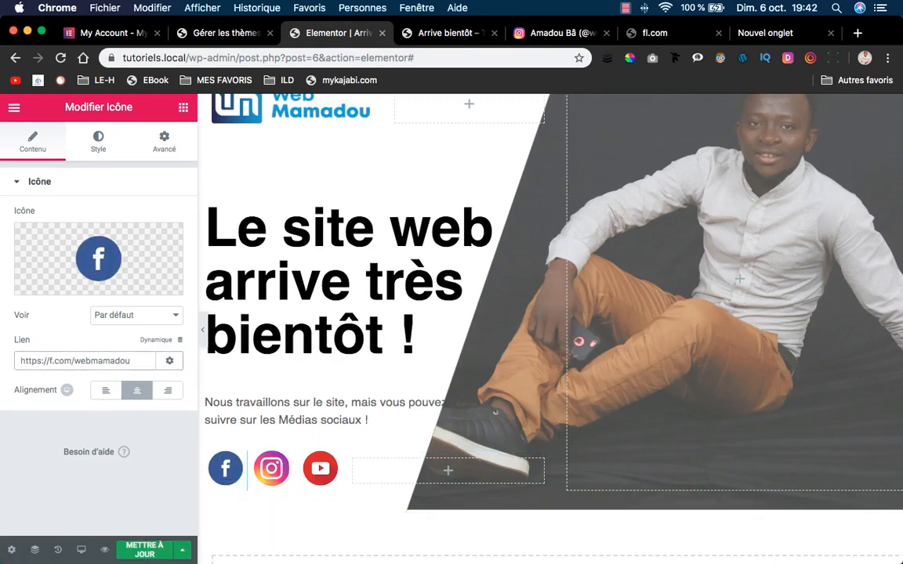
{"action": "type", "text": "b"}
{"action": "left_click", "coordinate": [144, 550]}
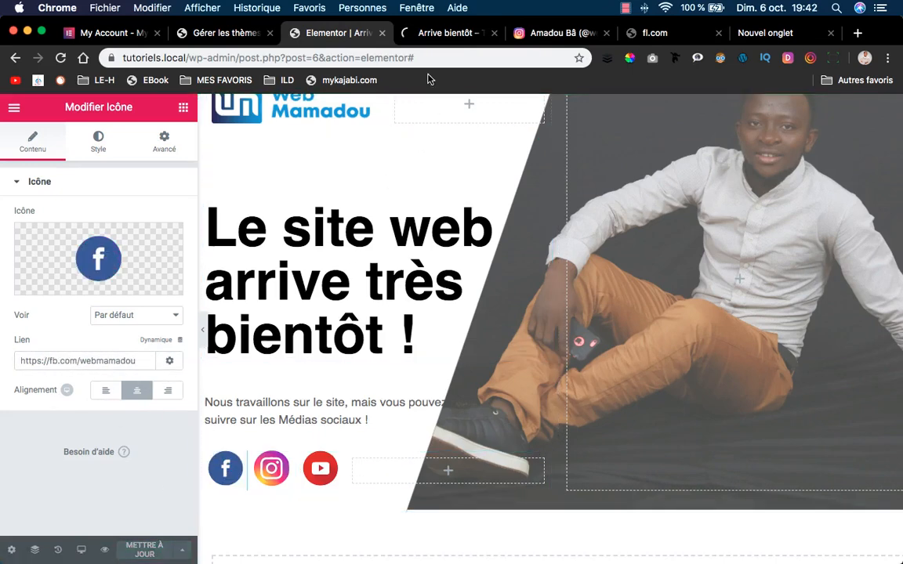
Retest the Facebook, Instagram and YouTube icon links on the reloaded preview page.
{"action": "left_click", "coordinate": [442, 33]}
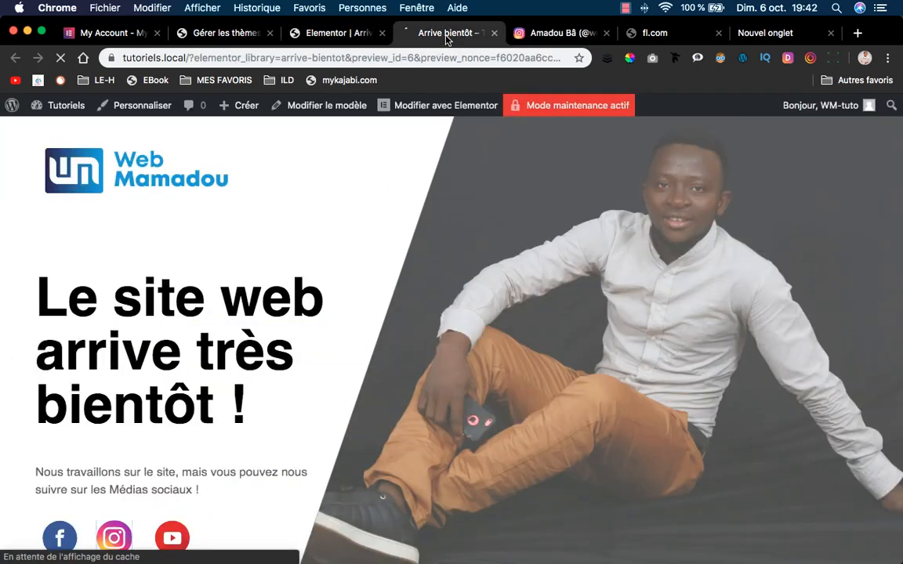
{"action": "left_click", "coordinate": [70, 539]}
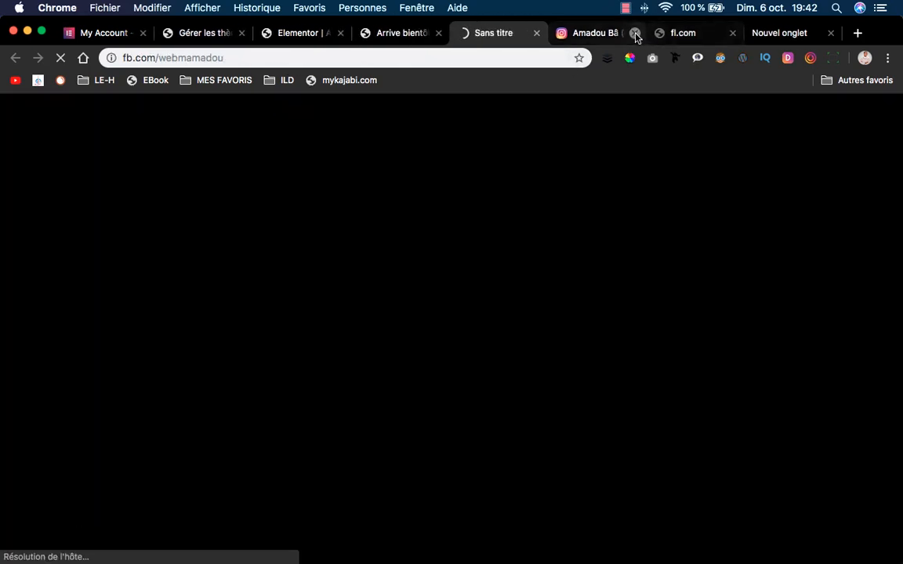
{"action": "left_click", "coordinate": [636, 35]}
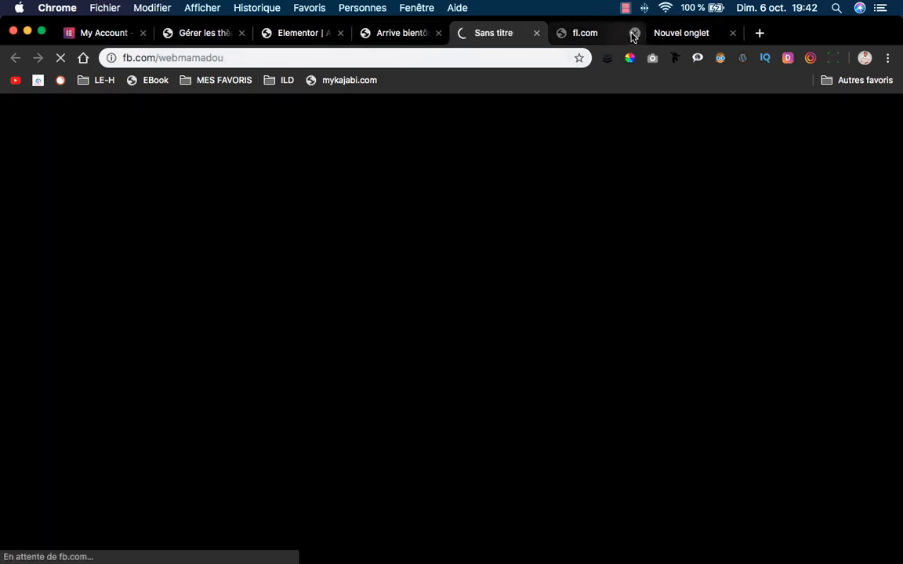
{"action": "left_click", "coordinate": [631, 35]}
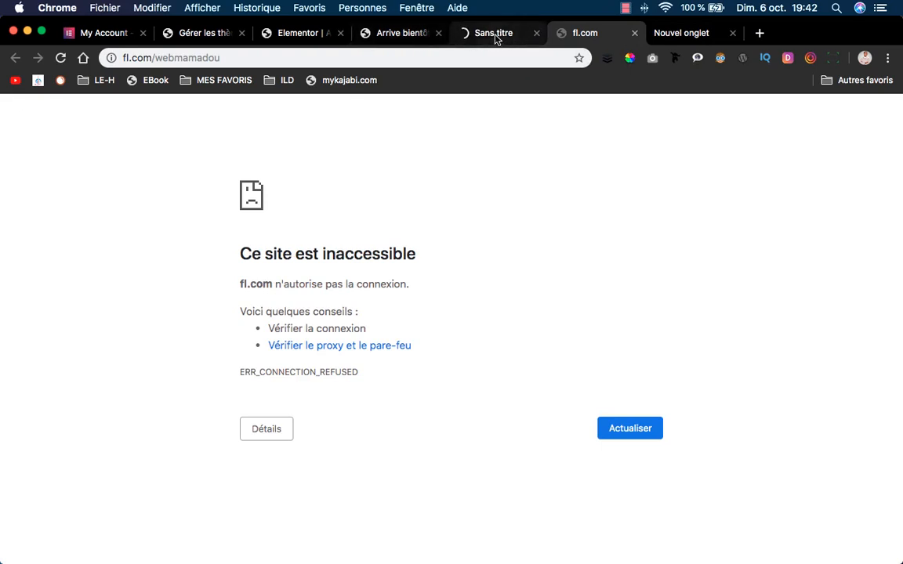
{"action": "left_click", "coordinate": [495, 35]}
{"action": "left_click", "coordinate": [398, 35]}
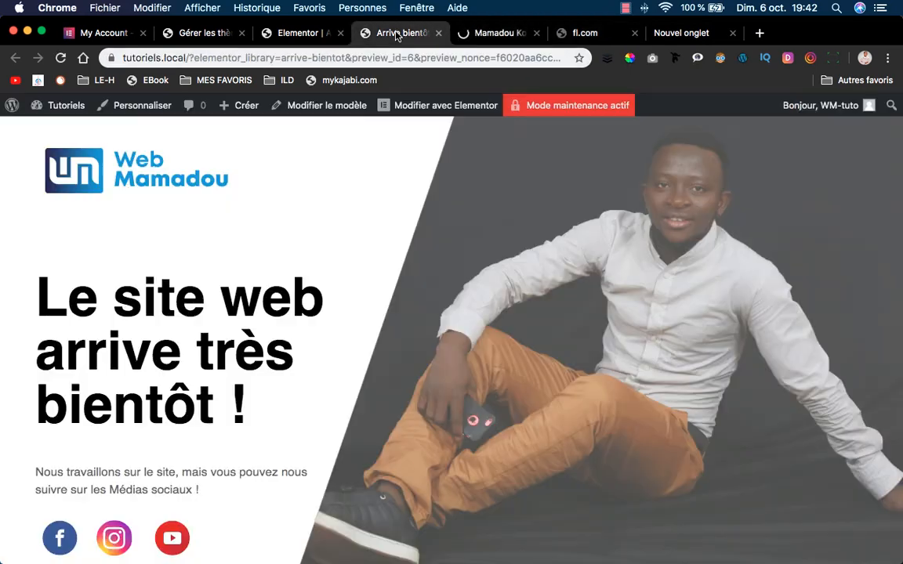
{"action": "left_click", "coordinate": [114, 537]}
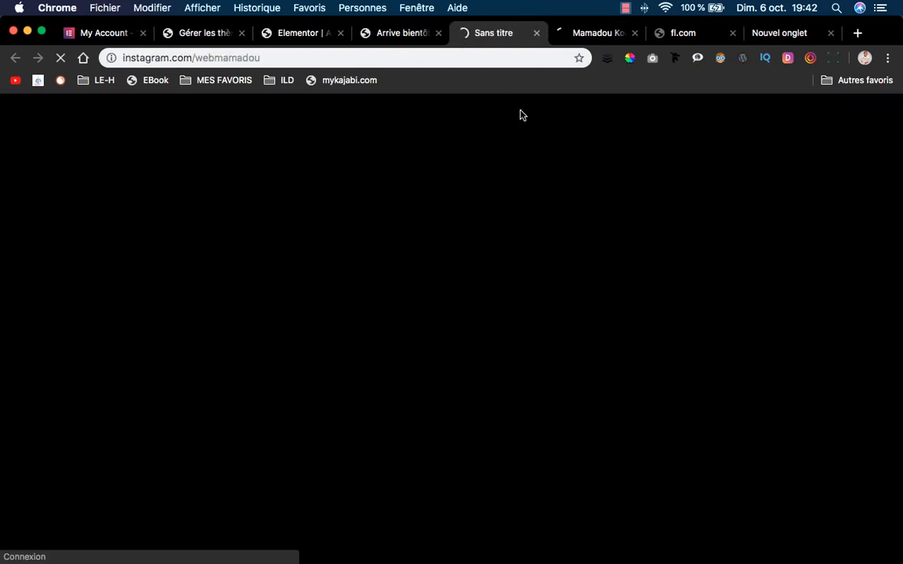
{"action": "left_click", "coordinate": [404, 36]}
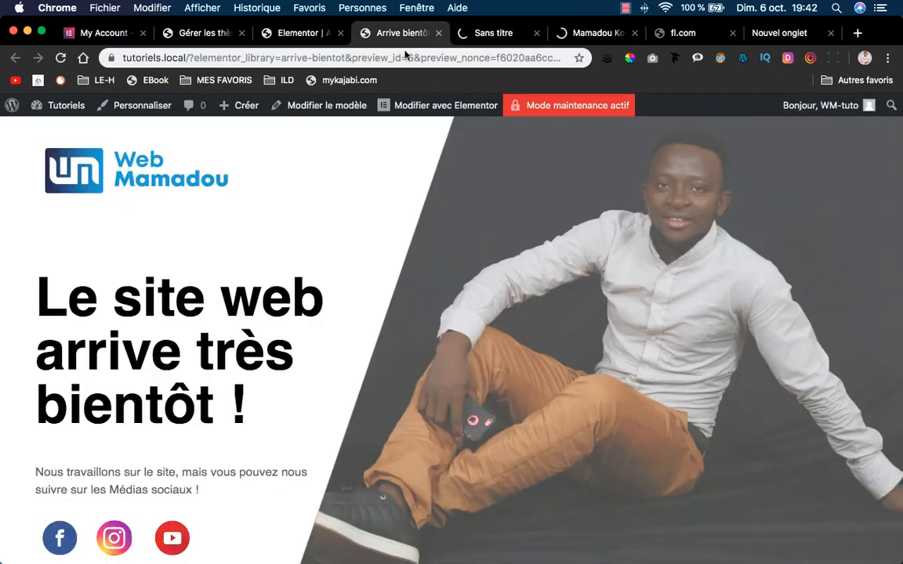
{"action": "left_click", "coordinate": [499, 33]}
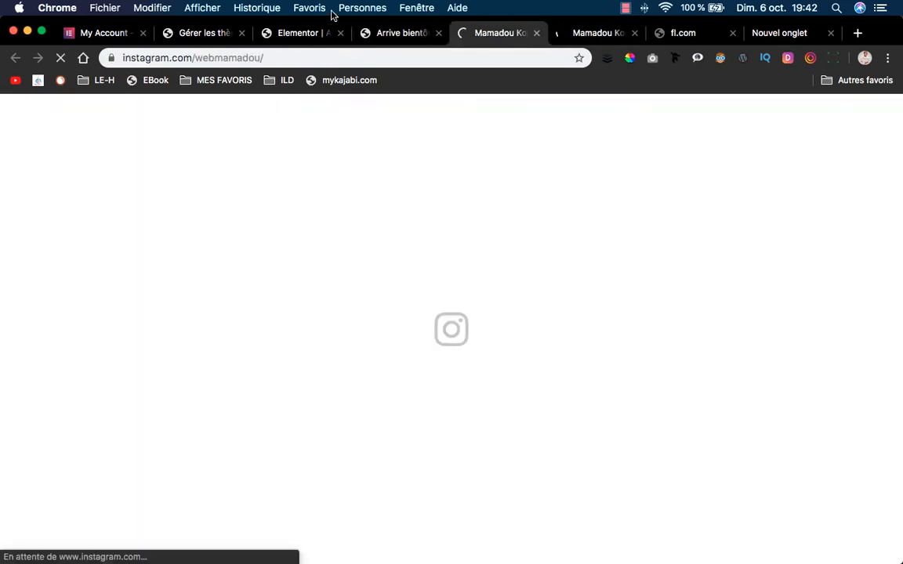
{"action": "left_click", "coordinate": [398, 33]}
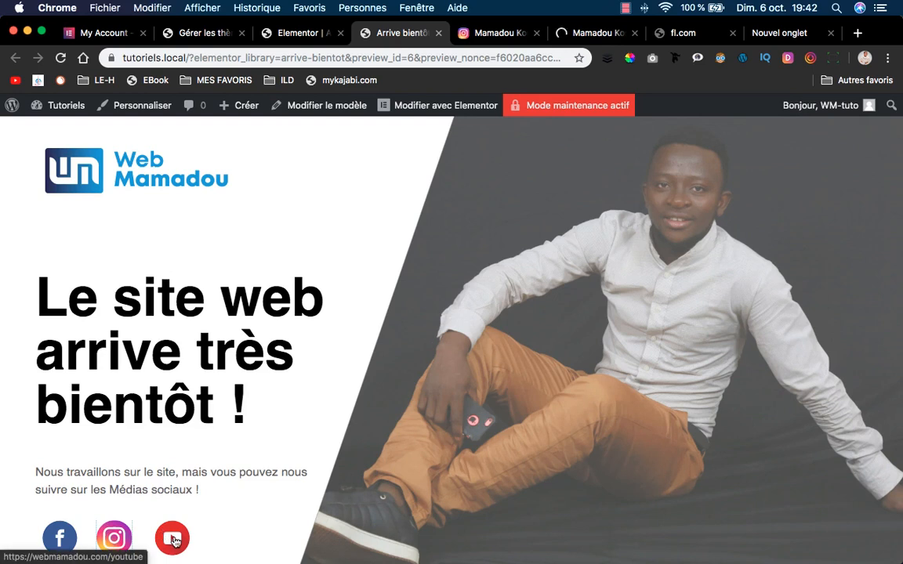
{"action": "left_click", "coordinate": [173, 538]}
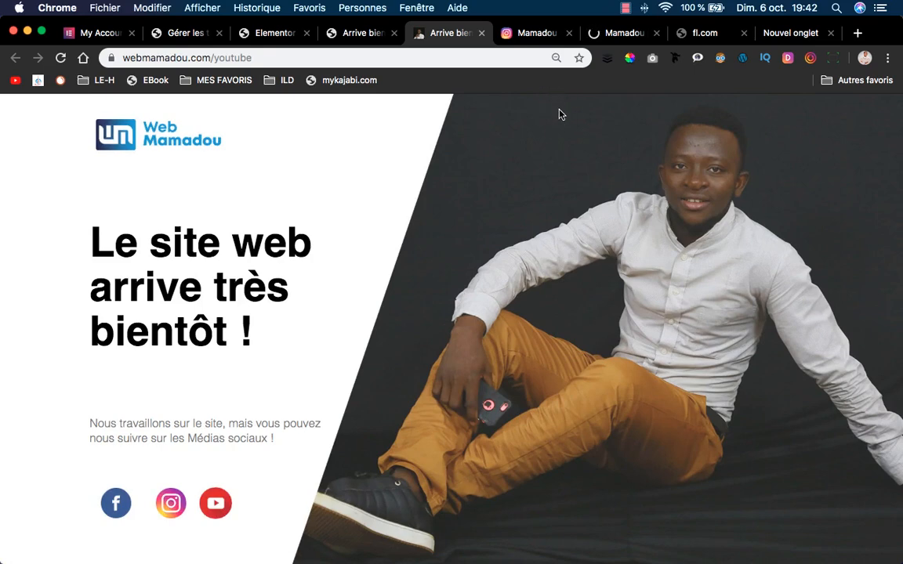
Close the leftover profile and error test pages and return to the Elementor editor.
{"action": "left_click", "coordinate": [569, 33]}
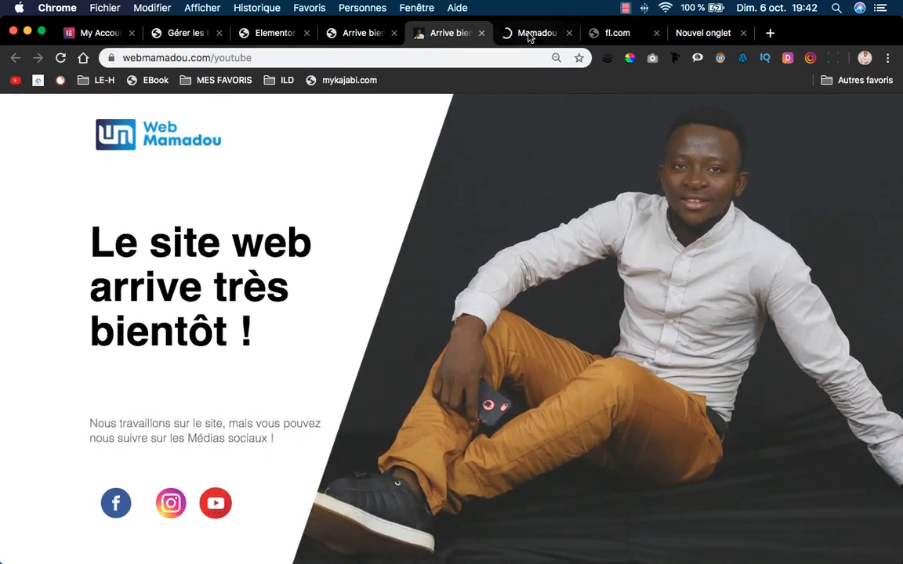
{"action": "left_click", "coordinate": [569, 32]}
{"action": "left_click", "coordinate": [569, 33]}
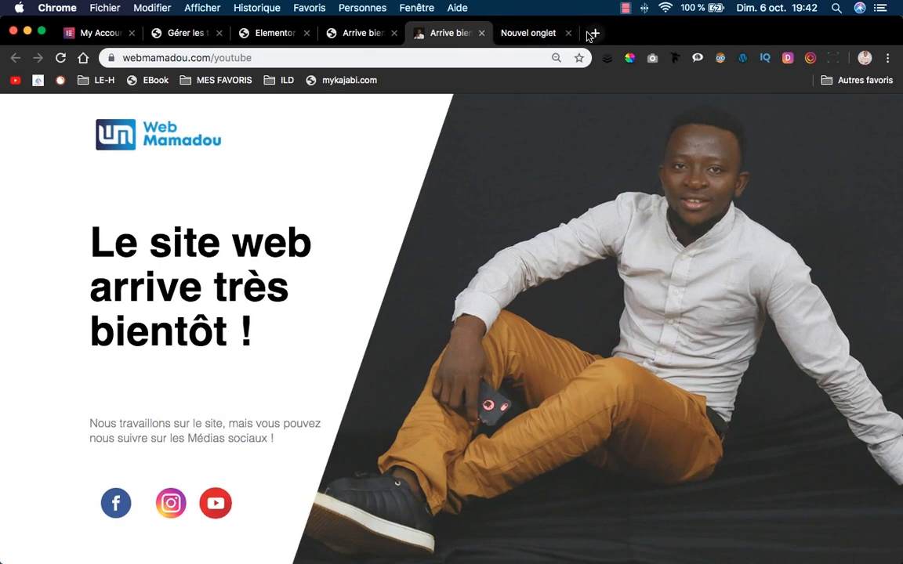
{"action": "left_click", "coordinate": [569, 33]}
{"action": "left_click", "coordinate": [427, 33]}
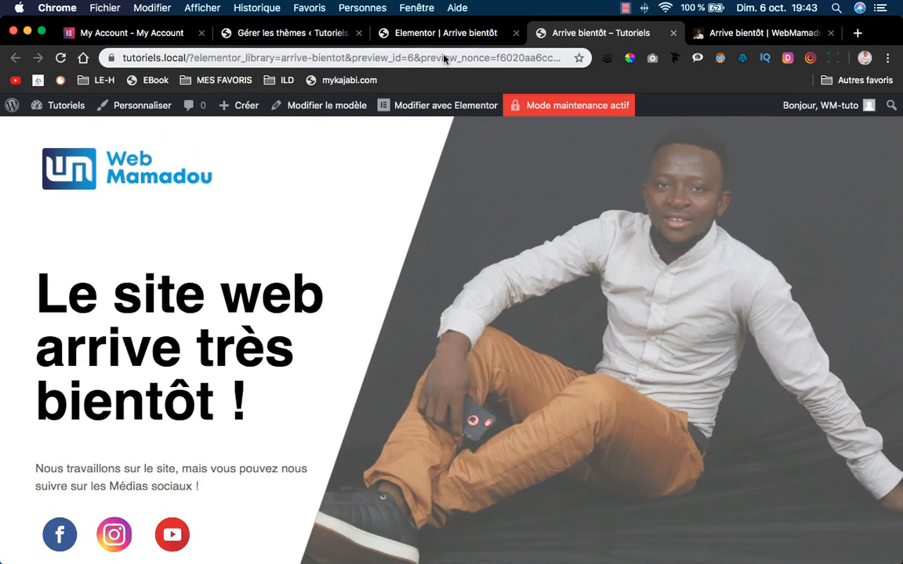
{"action": "left_click", "coordinate": [446, 33]}
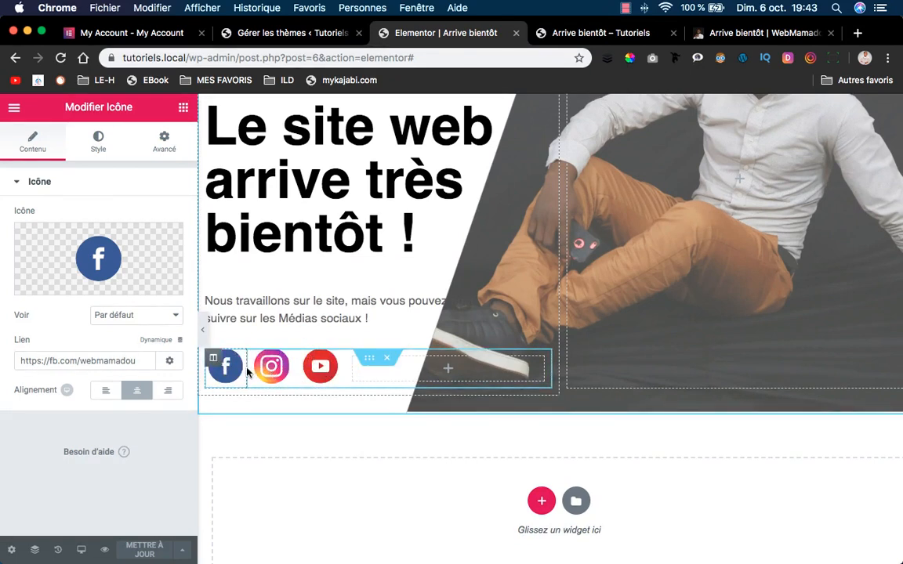
Duplicate the social icon row, add an Image widget to it, and delete its Facebook icon.
{"action": "right_click", "coordinate": [365, 361]}
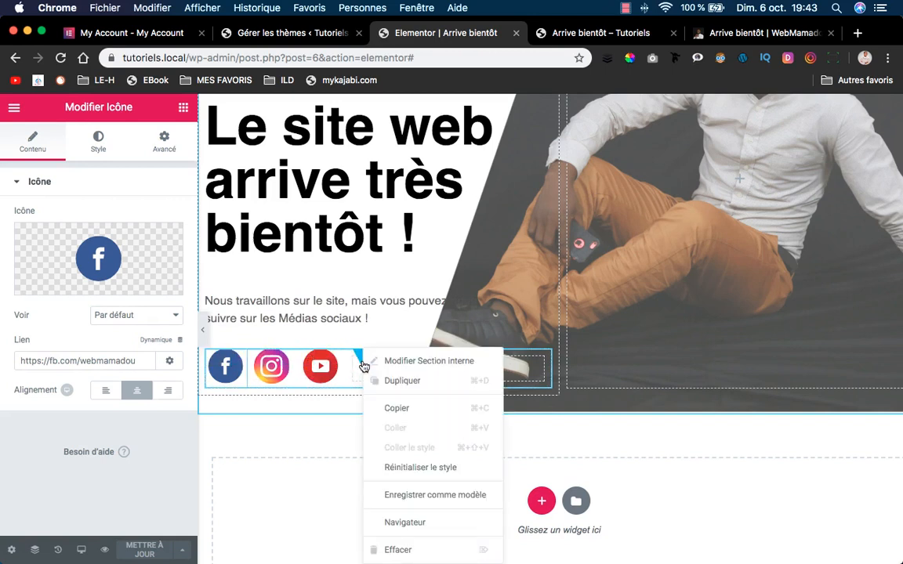
{"action": "left_click", "coordinate": [416, 381]}
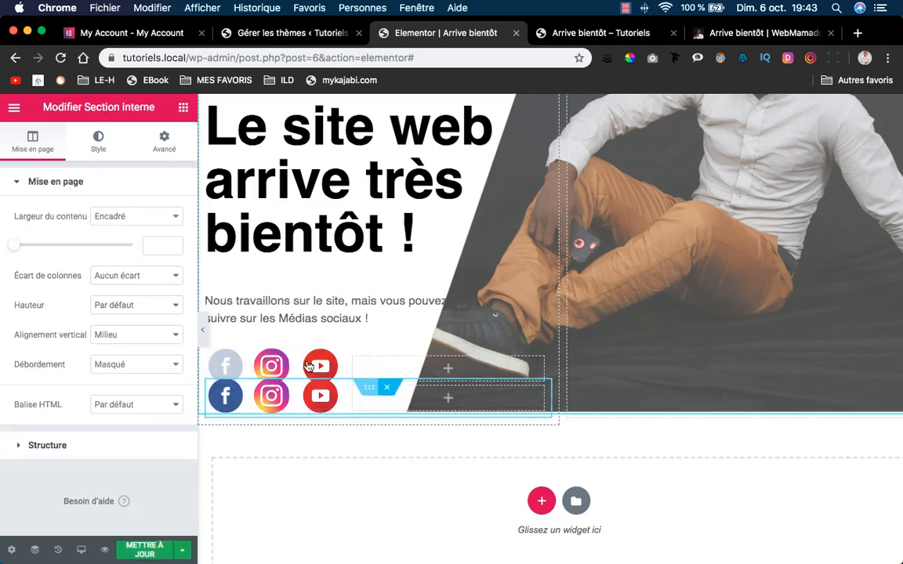
{"action": "left_click", "coordinate": [232, 367]}
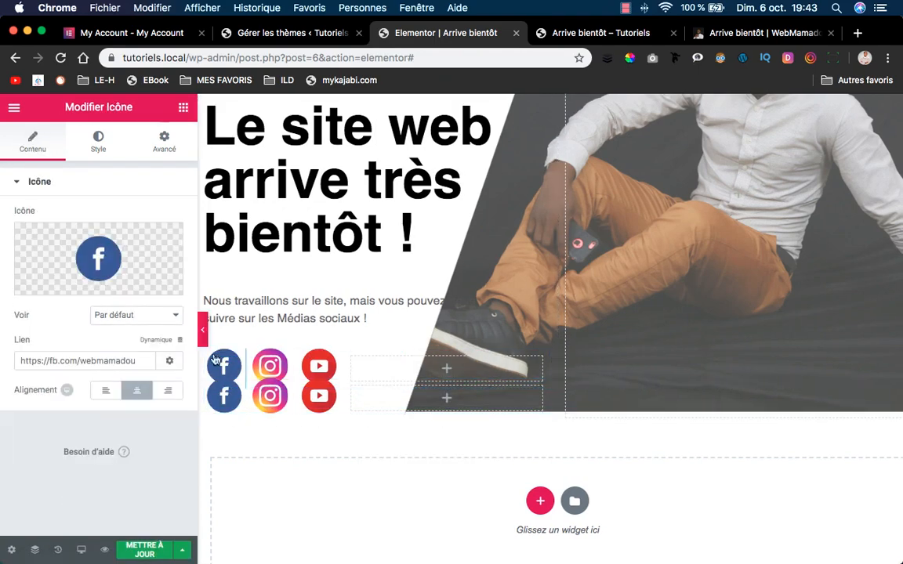
{"action": "left_click", "coordinate": [182, 107]}
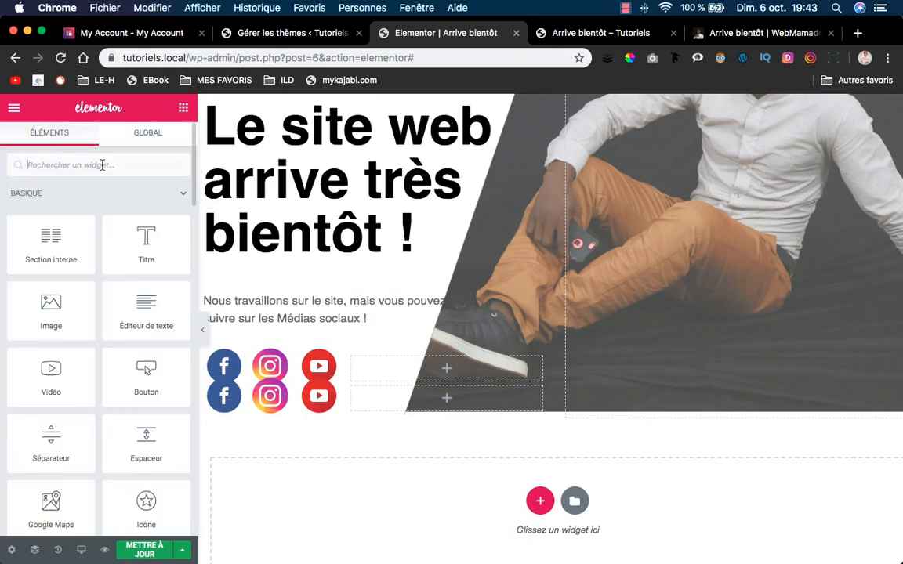
{"action": "left_click_drag", "start_coordinate": [63, 324], "coordinate": [237, 384]}
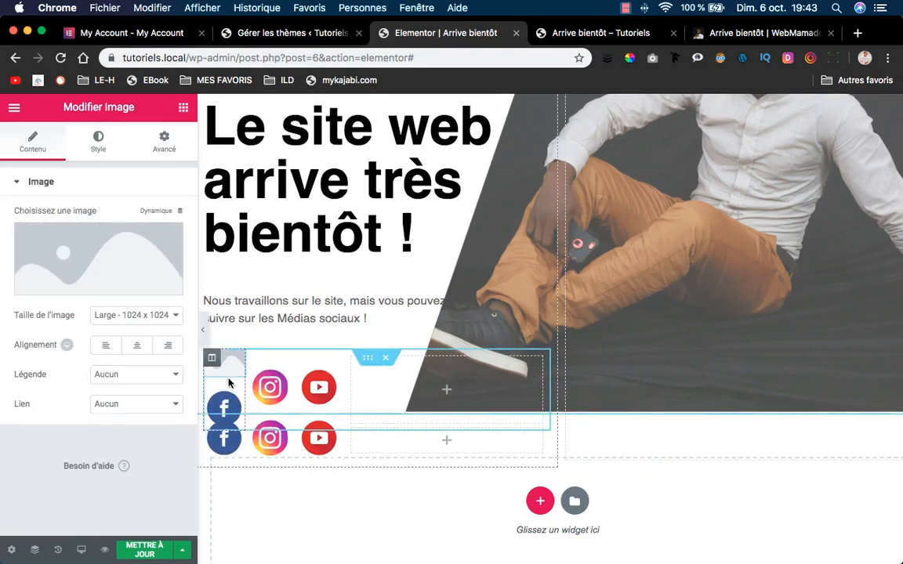
{"action": "right_click", "coordinate": [233, 400]}
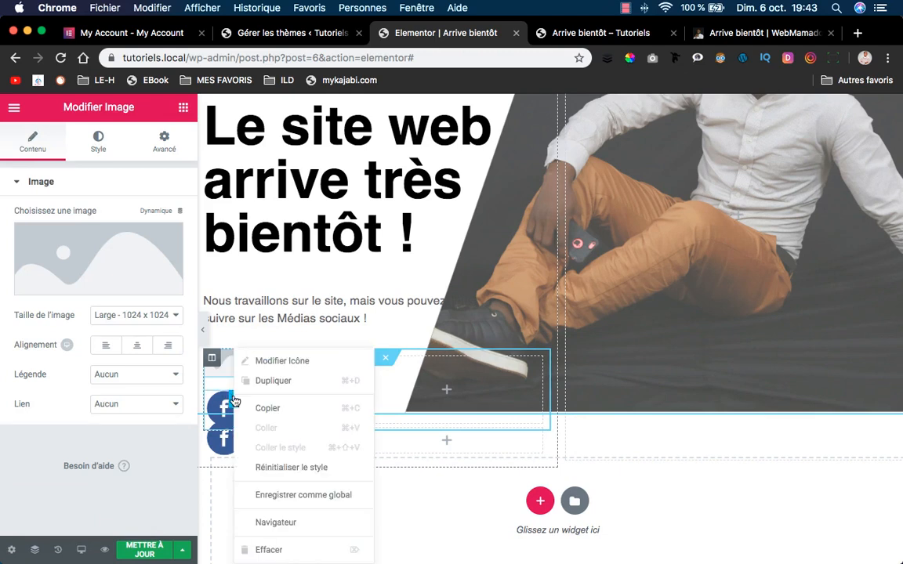
{"action": "left_click", "coordinate": [286, 548]}
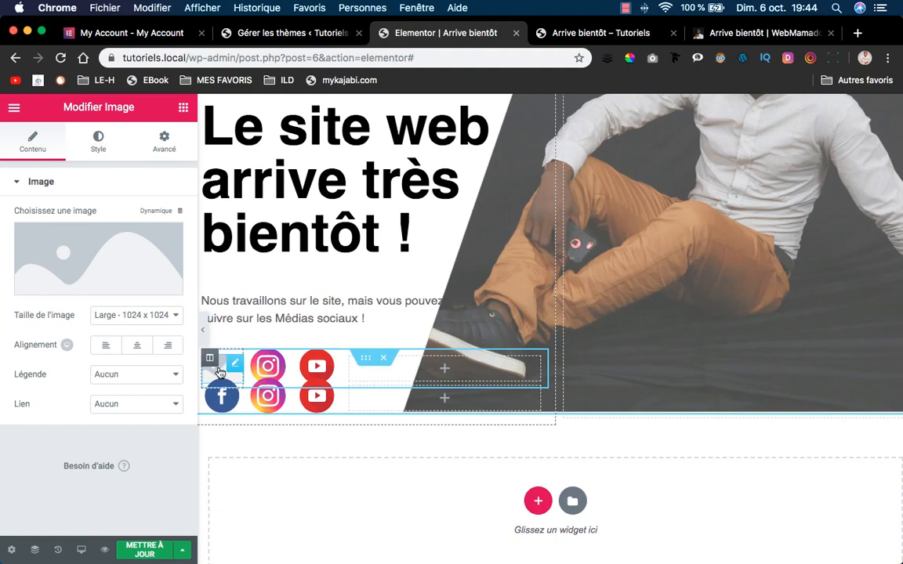
Insert the Facebook image from the media library into the Image widget.
{"action": "left_click", "coordinate": [70, 253]}
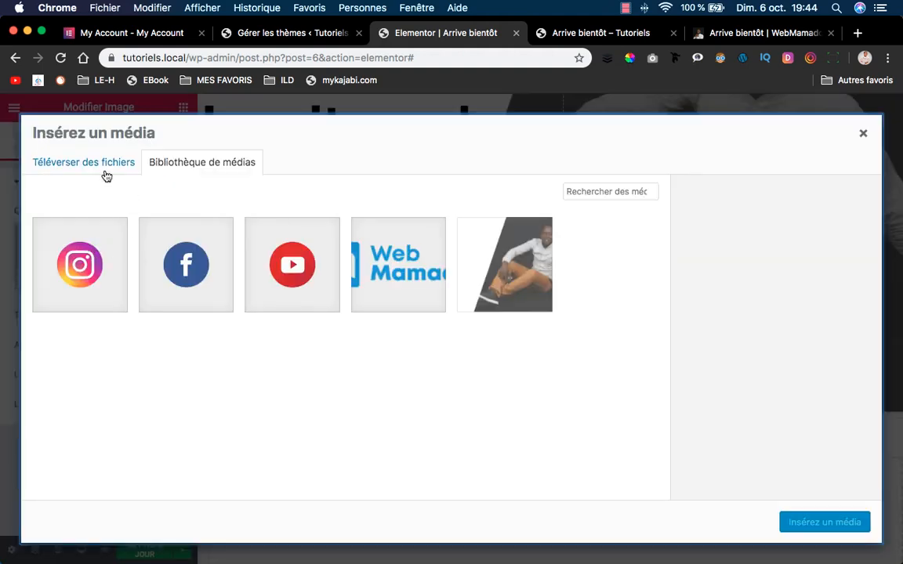
{"action": "left_click", "coordinate": [108, 173]}
{"action": "left_click", "coordinate": [191, 161]}
{"action": "left_click", "coordinate": [185, 264]}
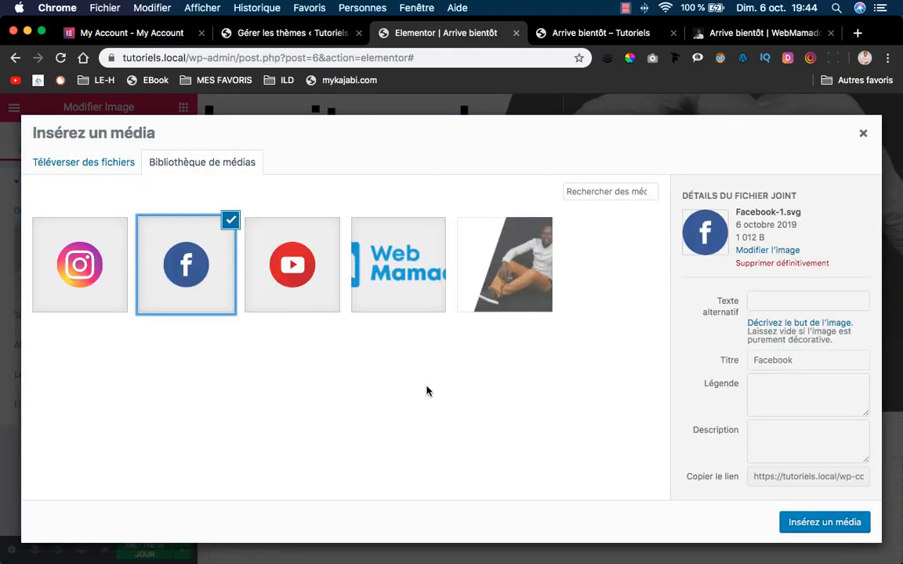
{"action": "left_click", "coordinate": [829, 524]}
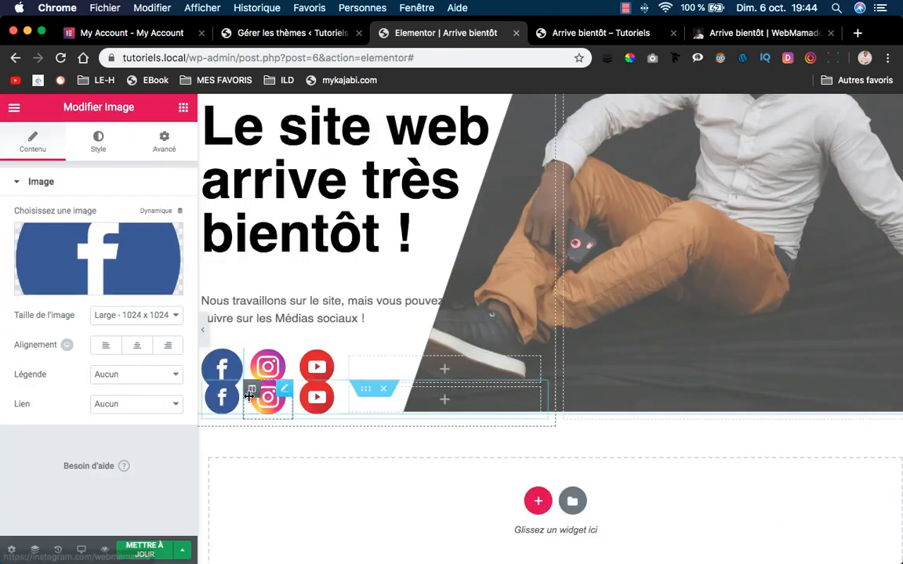
Delete the duplicated icon row, save the page, and check the live coming-soon page.
{"action": "scroll", "coordinate": [382, 361], "scroll_direction": "down", "scroll_amount": 1}
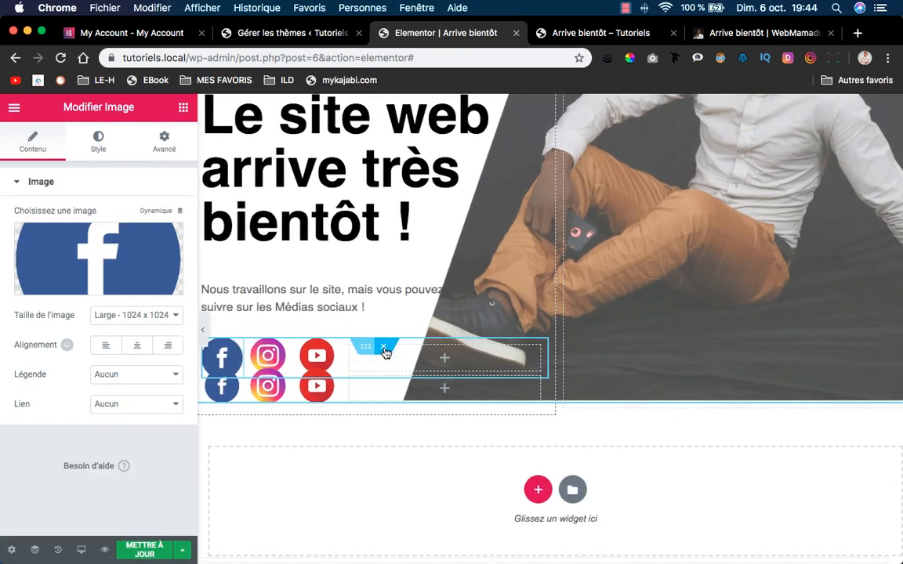
{"action": "left_click", "coordinate": [383, 349]}
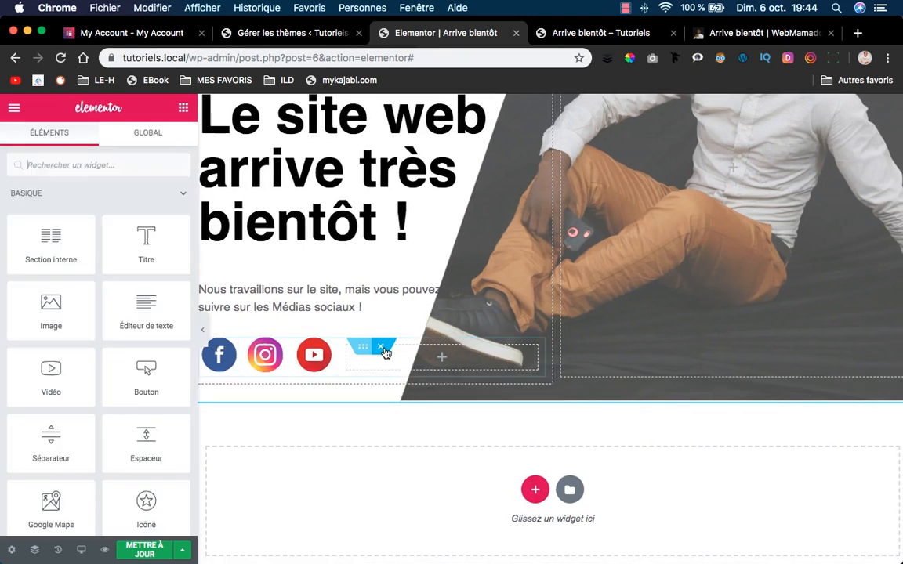
{"action": "left_click", "coordinate": [146, 556]}
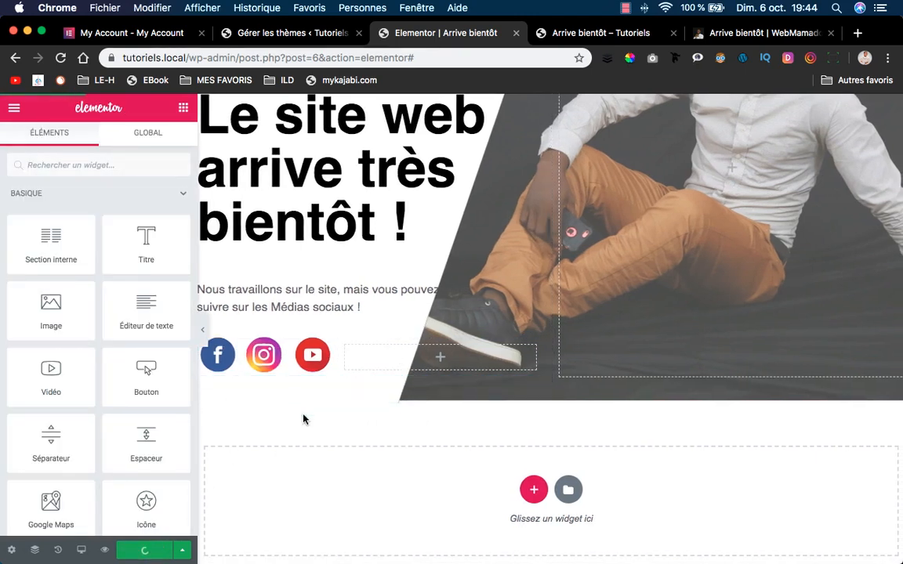
{"action": "left_click", "coordinate": [548, 35]}
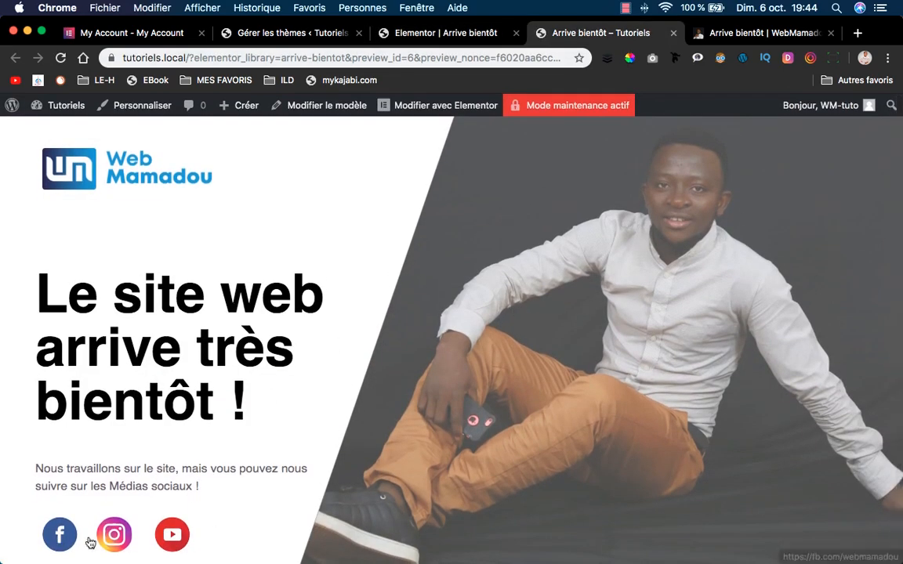
{"action": "left_click", "coordinate": [388, 33]}
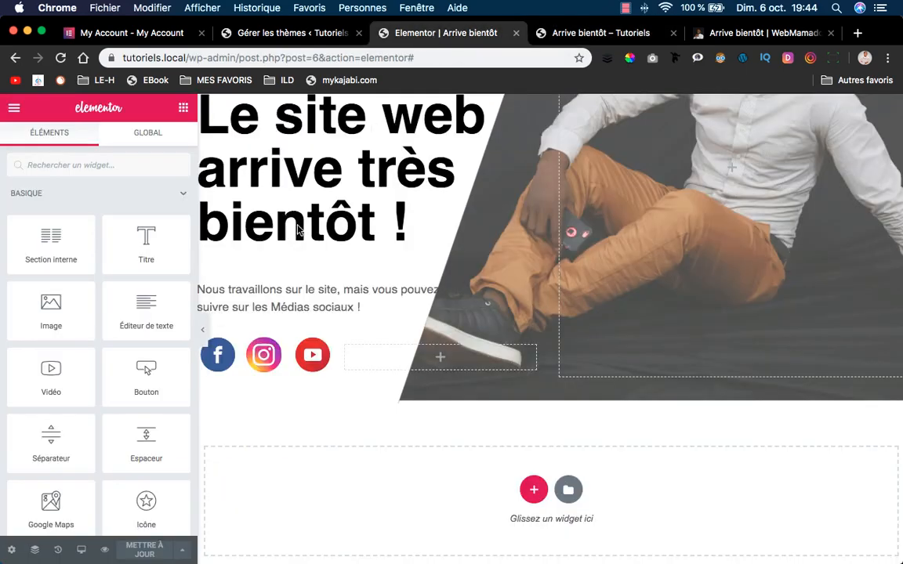
Give the Facebook icon the Grow hover animation.
{"action": "left_click", "coordinate": [232, 353]}
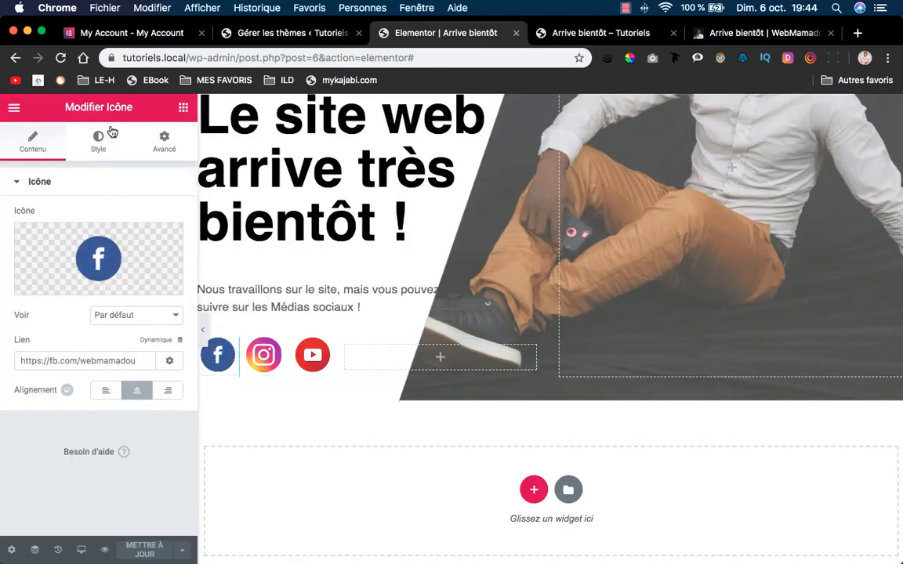
{"action": "left_click", "coordinate": [113, 148]}
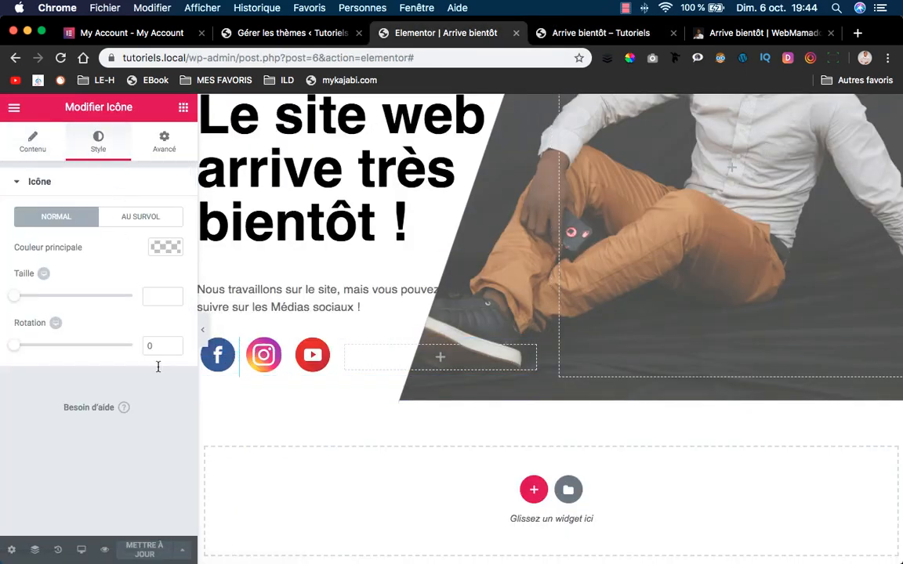
{"action": "left_click", "coordinate": [151, 223]}
{"action": "left_click", "coordinate": [122, 294]}
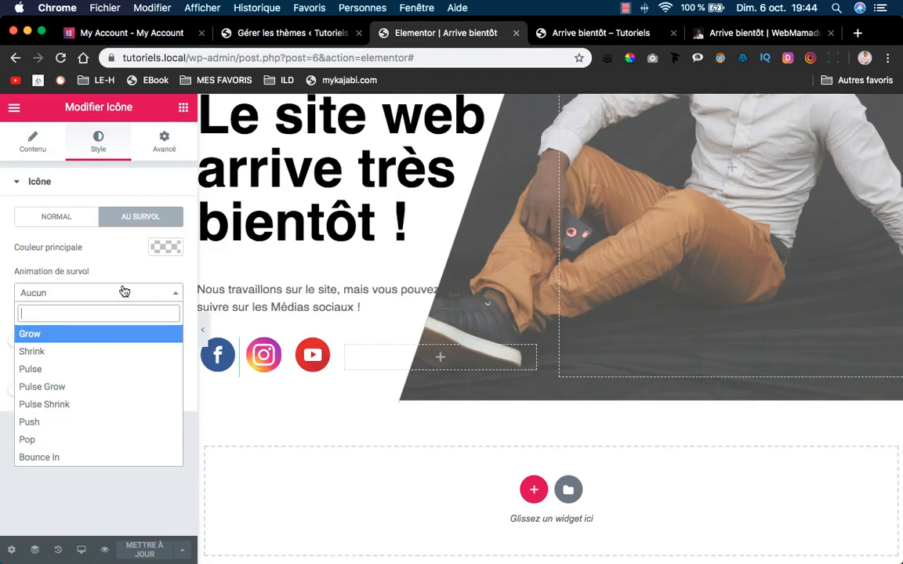
{"action": "left_click", "coordinate": [114, 339]}
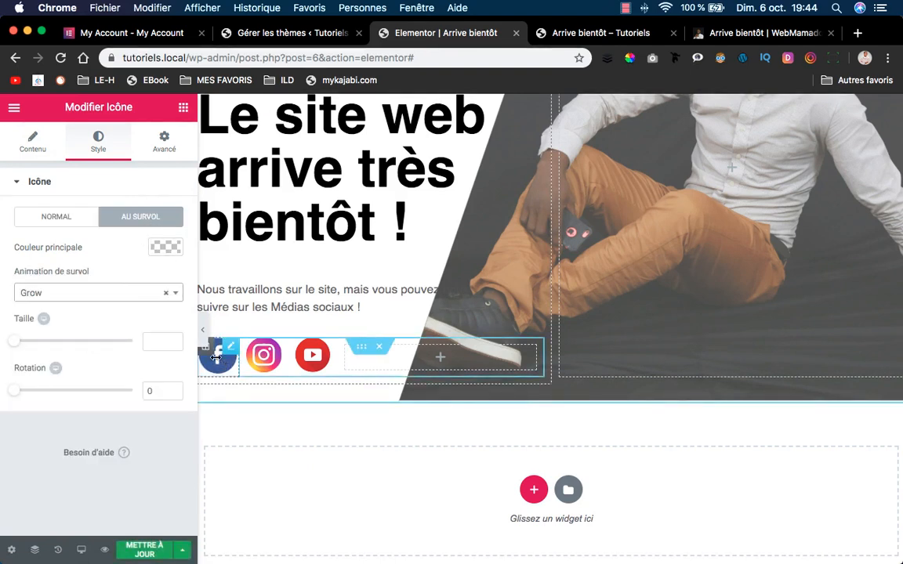
{"action": "mouse_move", "coordinate": [17, 343]}
{"action": "left_mouse_down"}
{"action": "mouse_move", "coordinate": [46, 344]}
{"action": "mouse_move", "coordinate": [33, 345]}
{"action": "left_mouse_up"}
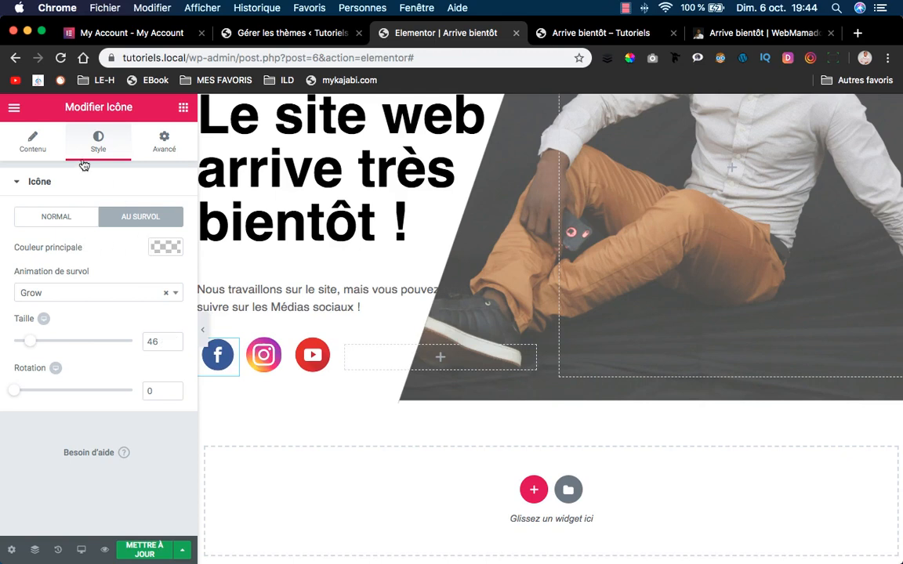
Paste the Facebook icon's style onto the Instagram and YouTube icons, then save and view the page.
{"action": "right_click", "coordinate": [225, 351]}
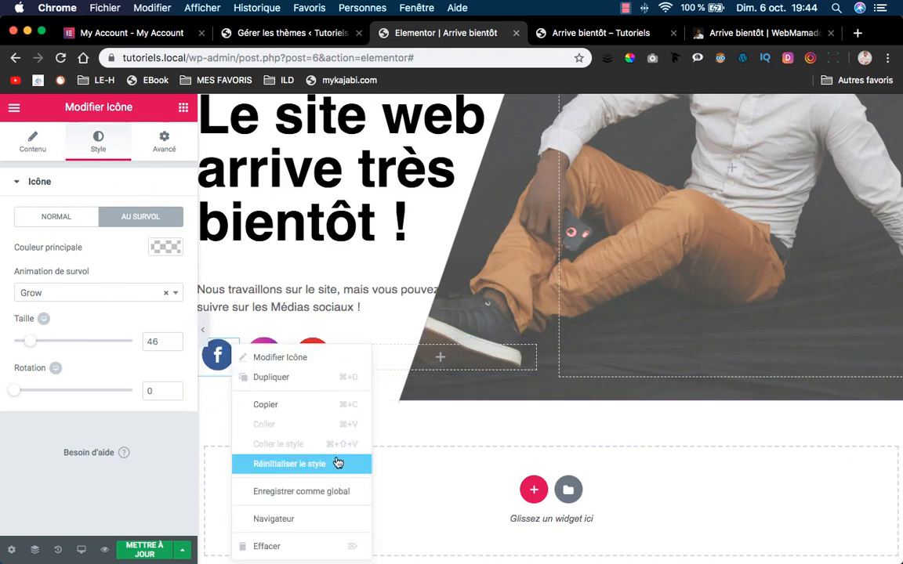
{"action": "left_click", "coordinate": [282, 405]}
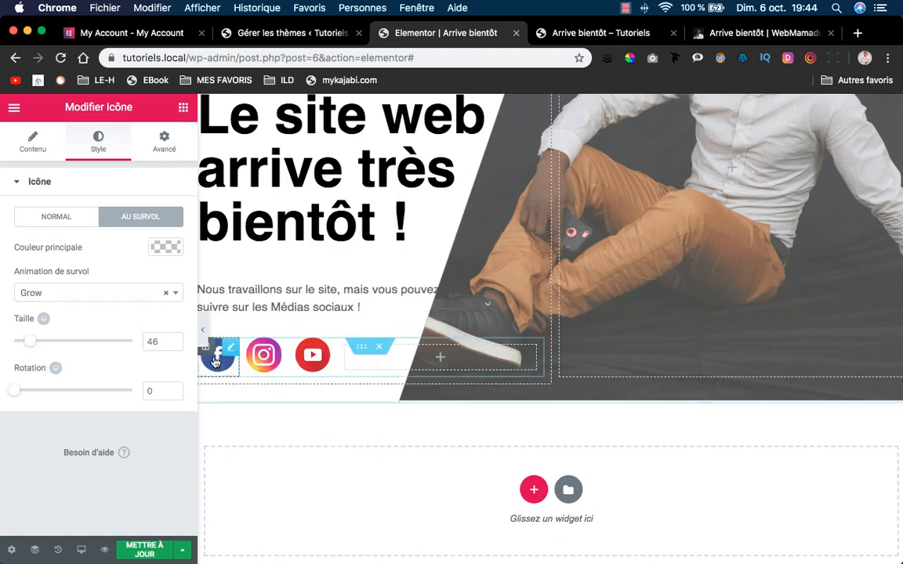
{"action": "left_click", "coordinate": [281, 350]}
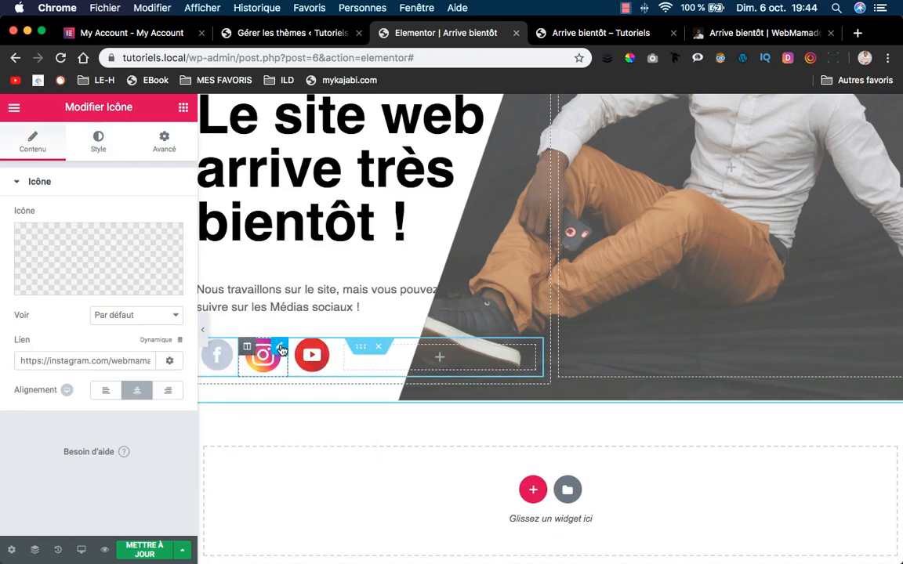
{"action": "right_click", "coordinate": [283, 351]}
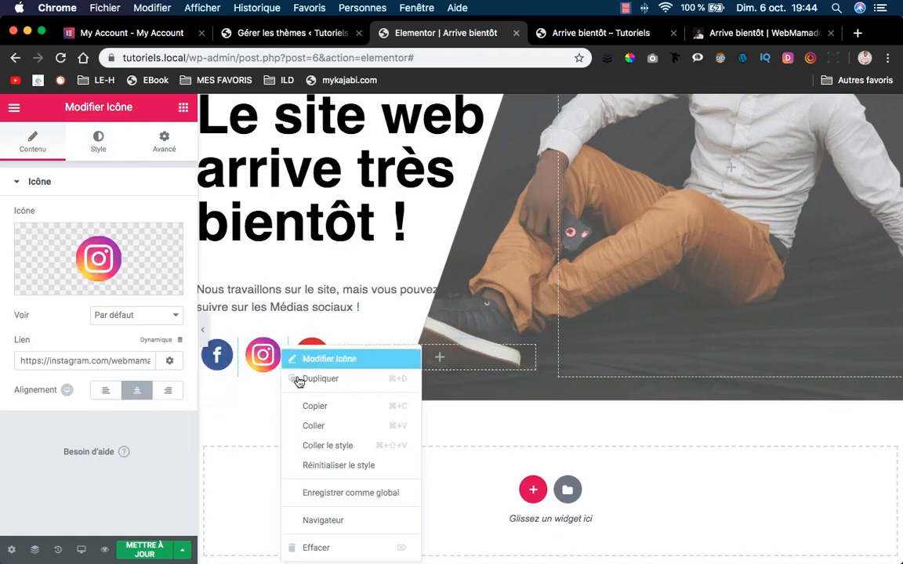
{"action": "left_click", "coordinate": [359, 445]}
{"action": "right_click", "coordinate": [329, 348]}
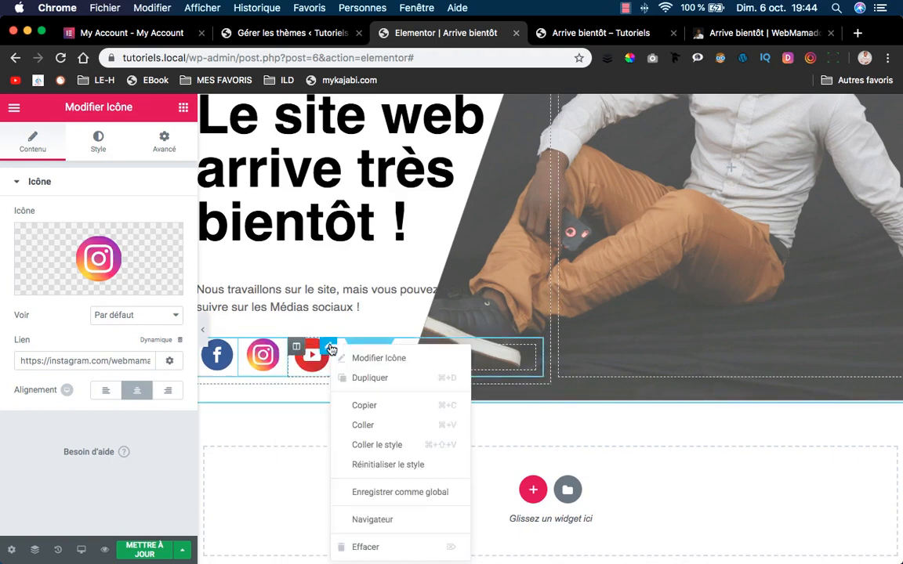
{"action": "left_click", "coordinate": [385, 445]}
{"action": "left_click", "coordinate": [144, 549]}
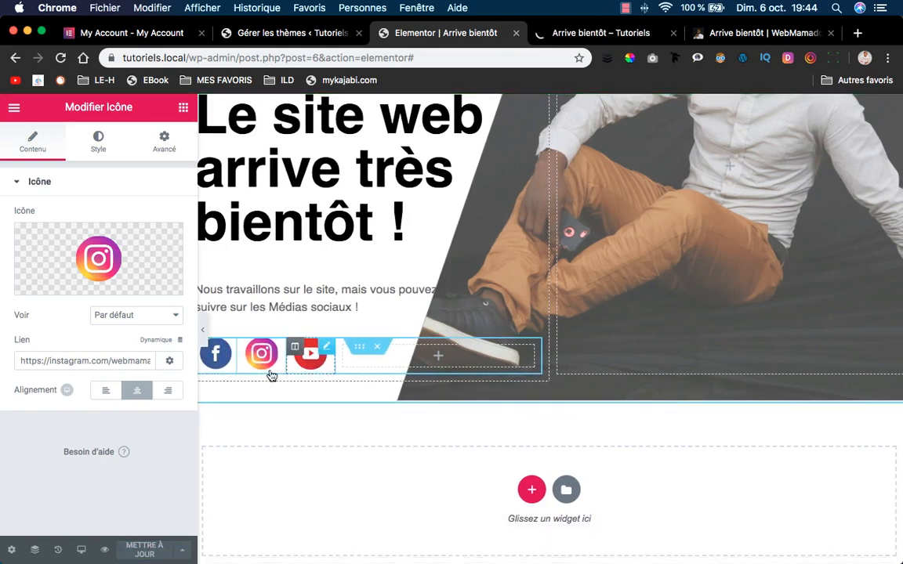
{"action": "left_click", "coordinate": [547, 27]}
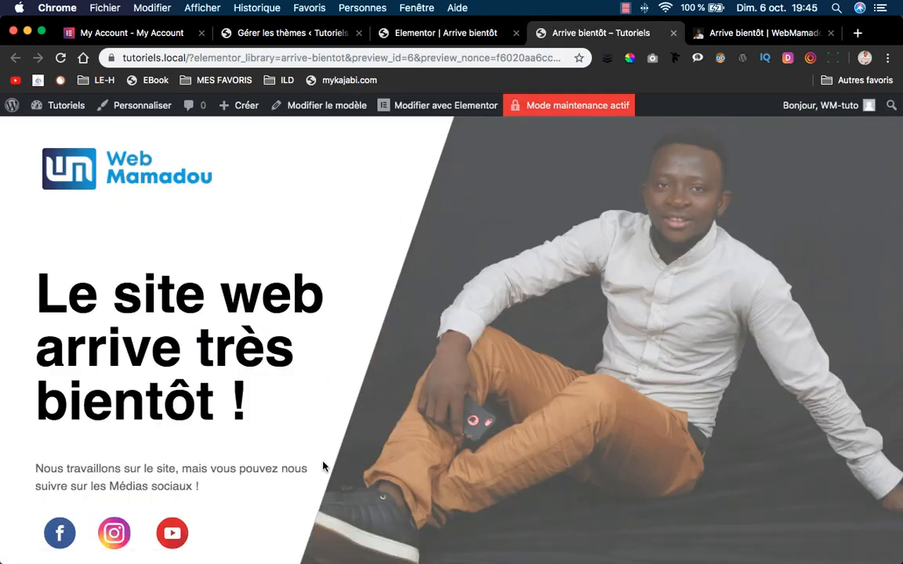